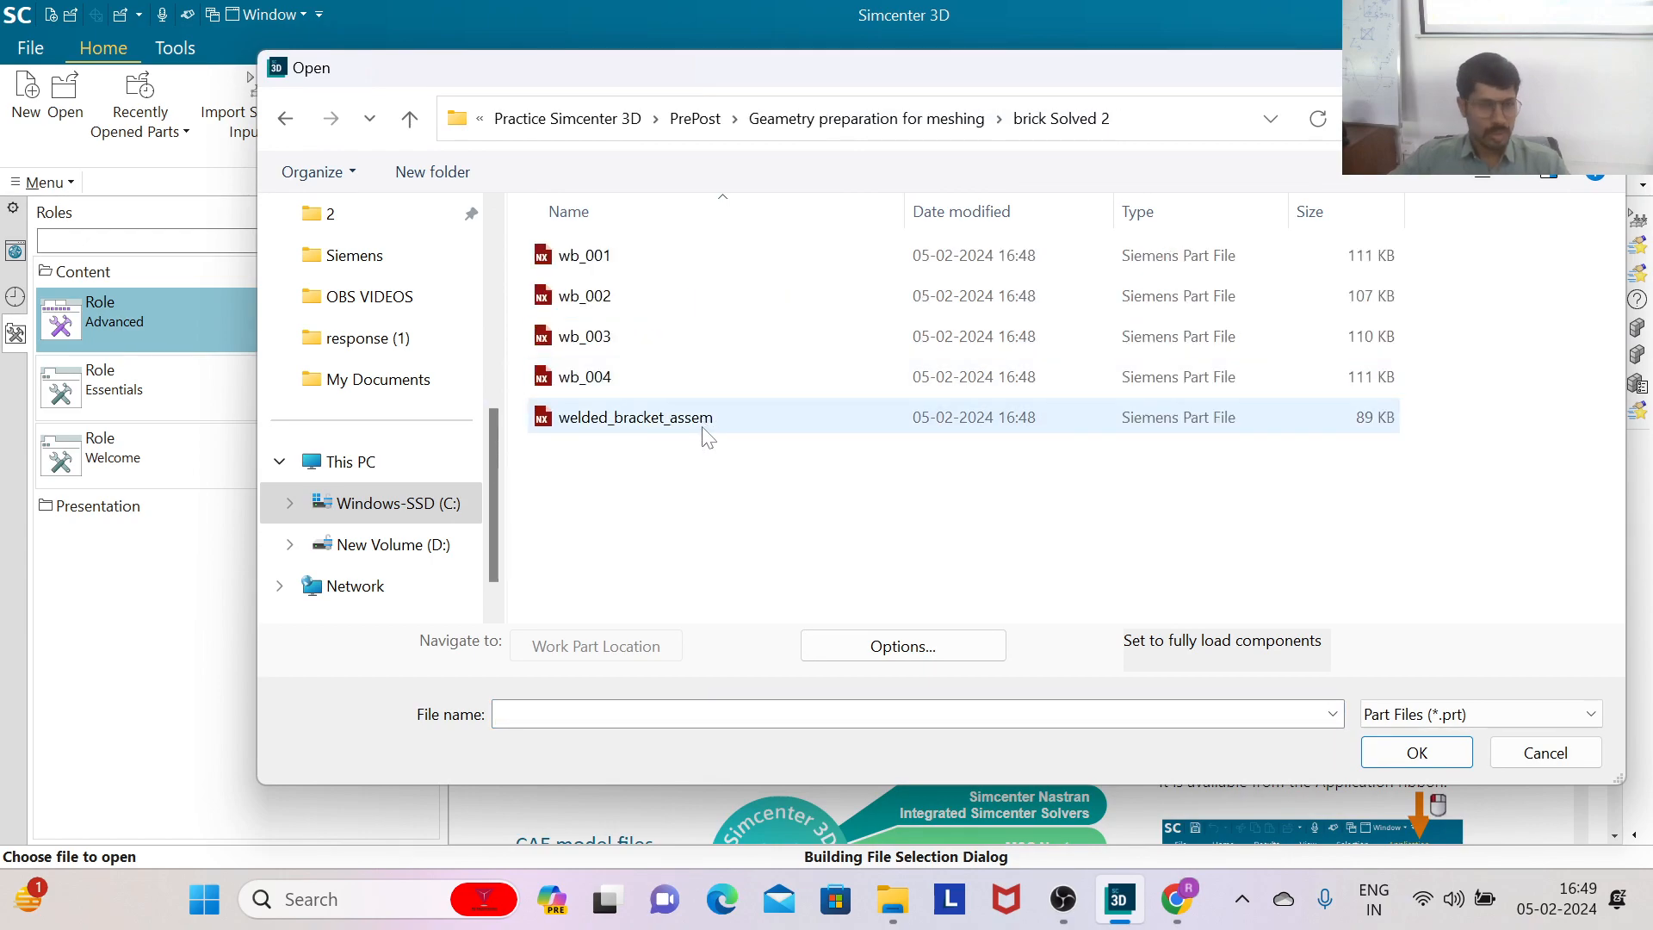
Step: Open the welded_bracket_assem part file from the brick Solved 2 folder
{"action": "left_click", "coordinate": [748, 424]}
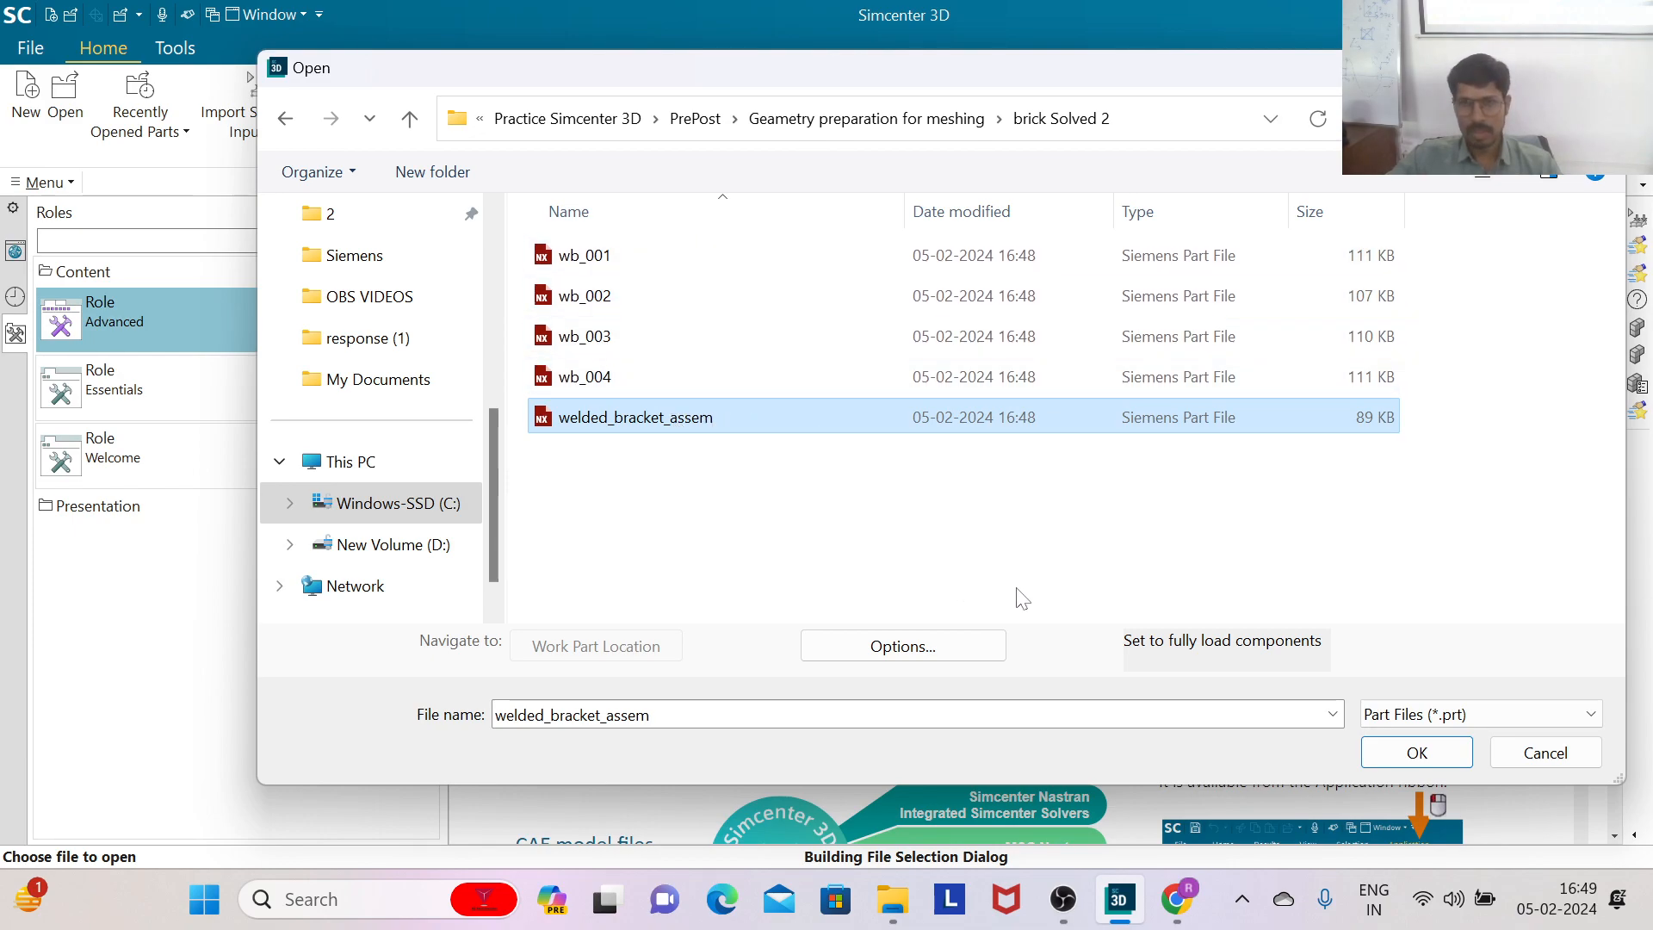
{"action": "left_click", "coordinate": [1375, 748]}
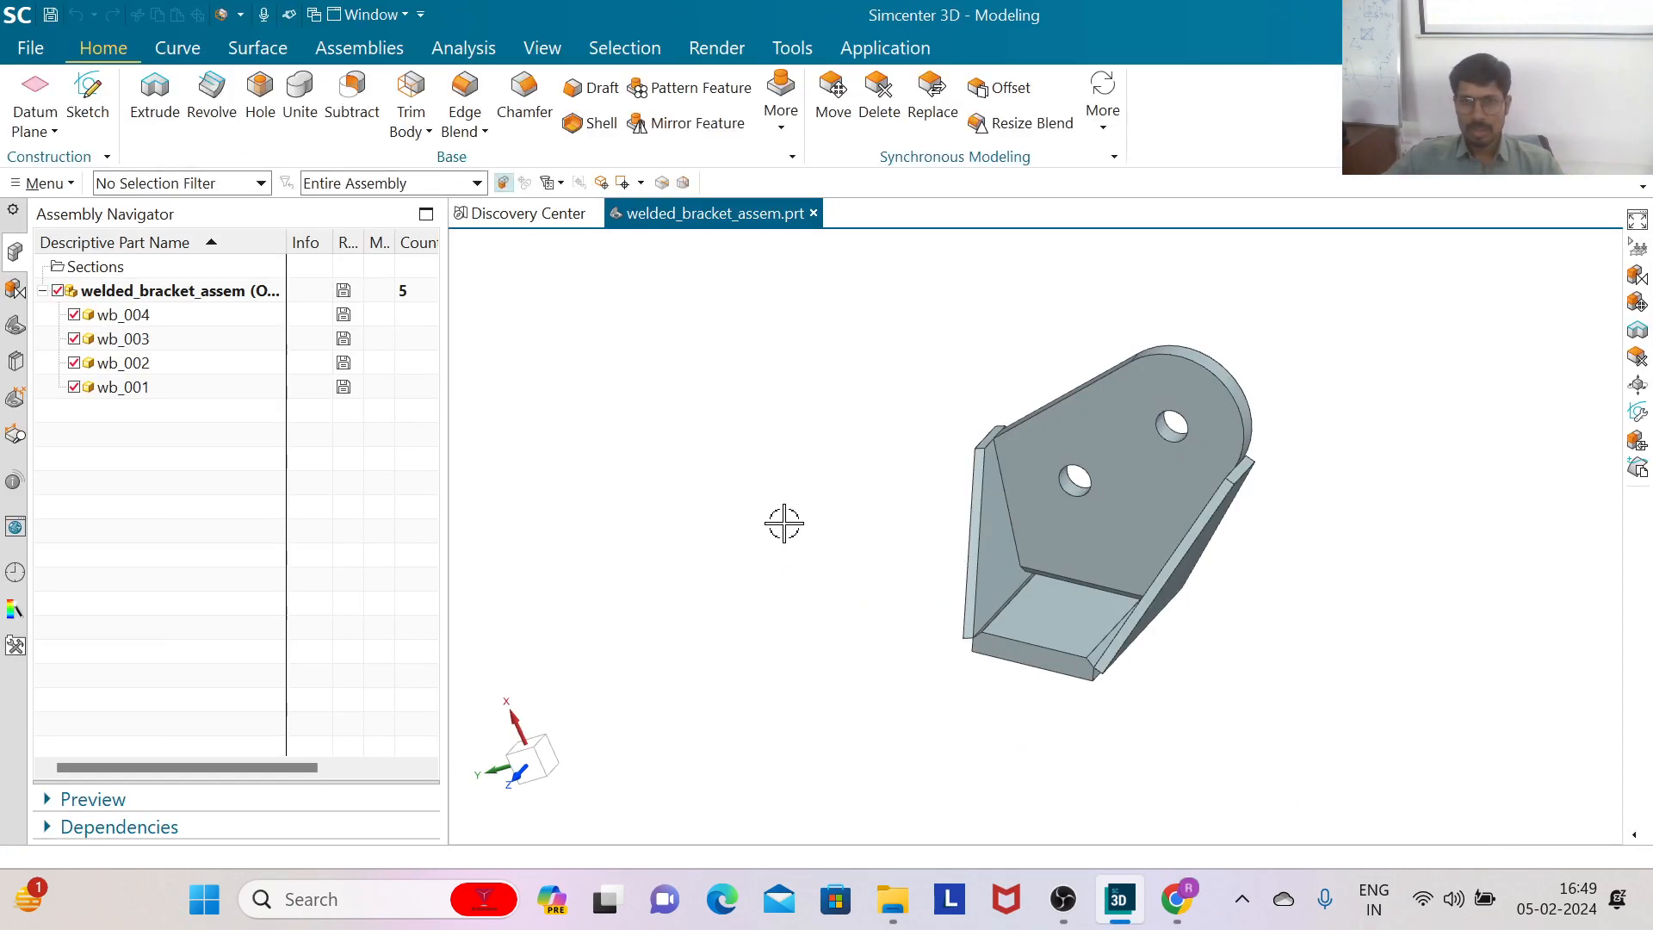
Step: Examine the welded bracket assembly from several angles, focusing on the gaps where the base plate meets the side plates and main plate
{"action": "middle_click_drag", "start_coordinate": [871, 565], "coordinate": [905, 553]}
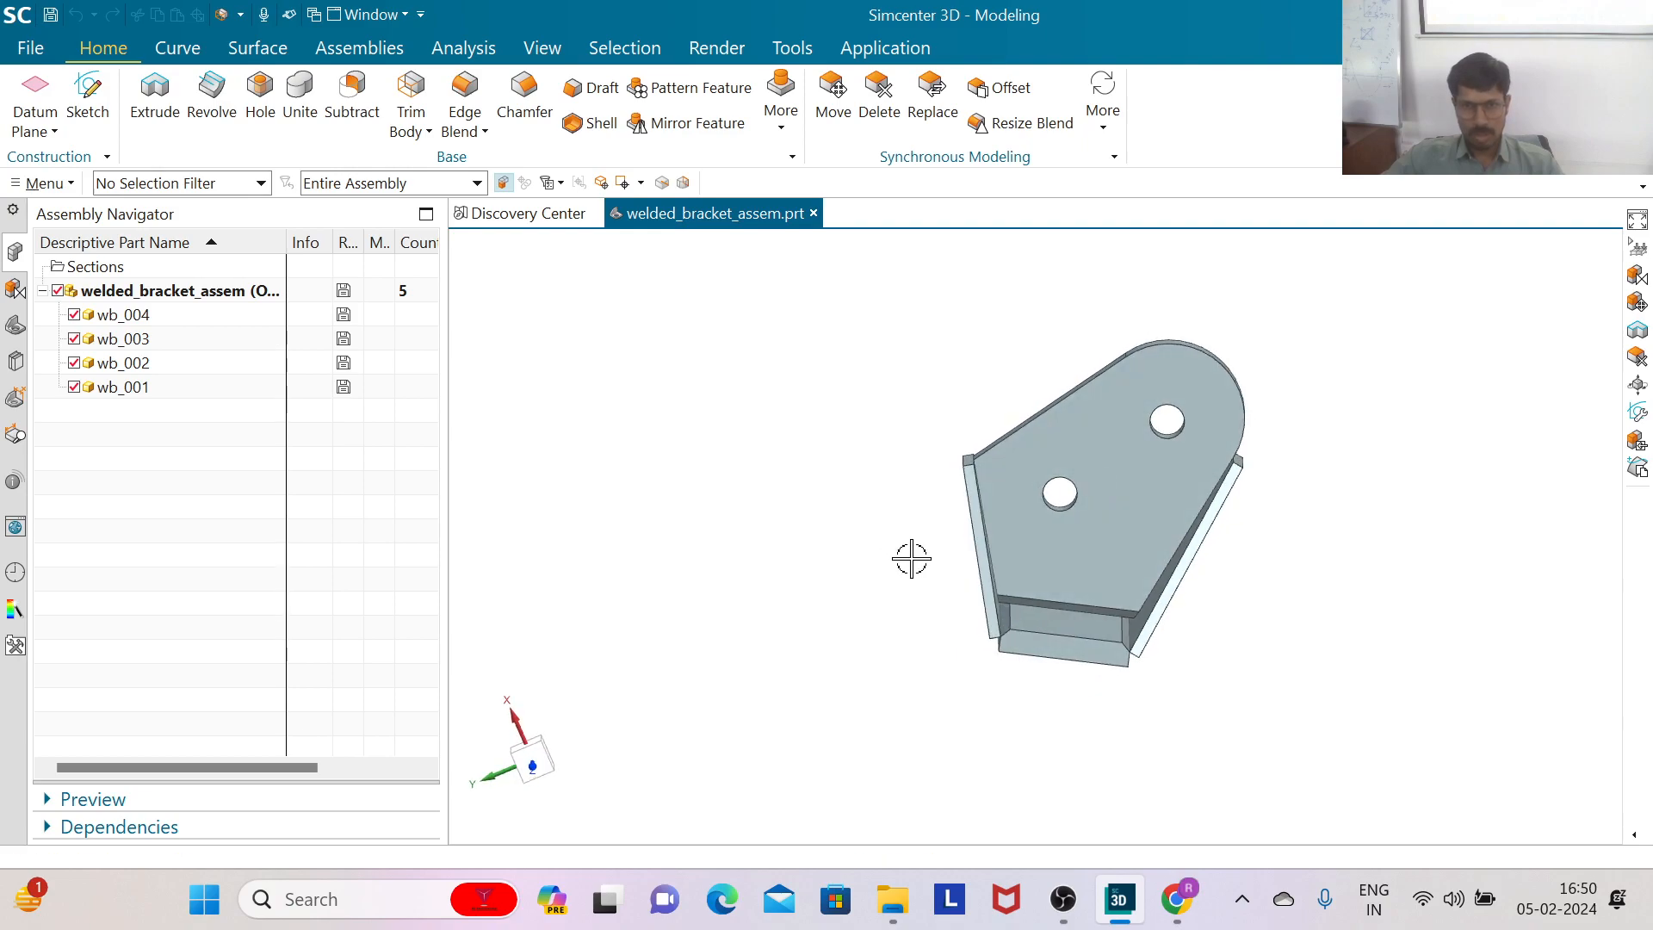
{"action": "scroll", "coordinate": [1003, 615], "scroll_direction": "up", "scroll_amount": 3}
{"action": "mouse_move", "coordinate": [674, 560]}
{"action": "middle_mouse_down"}
{"action": "mouse_move", "coordinate": [660, 542]}
{"action": "mouse_move", "coordinate": [672, 551]}
{"action": "middle_mouse_up"}
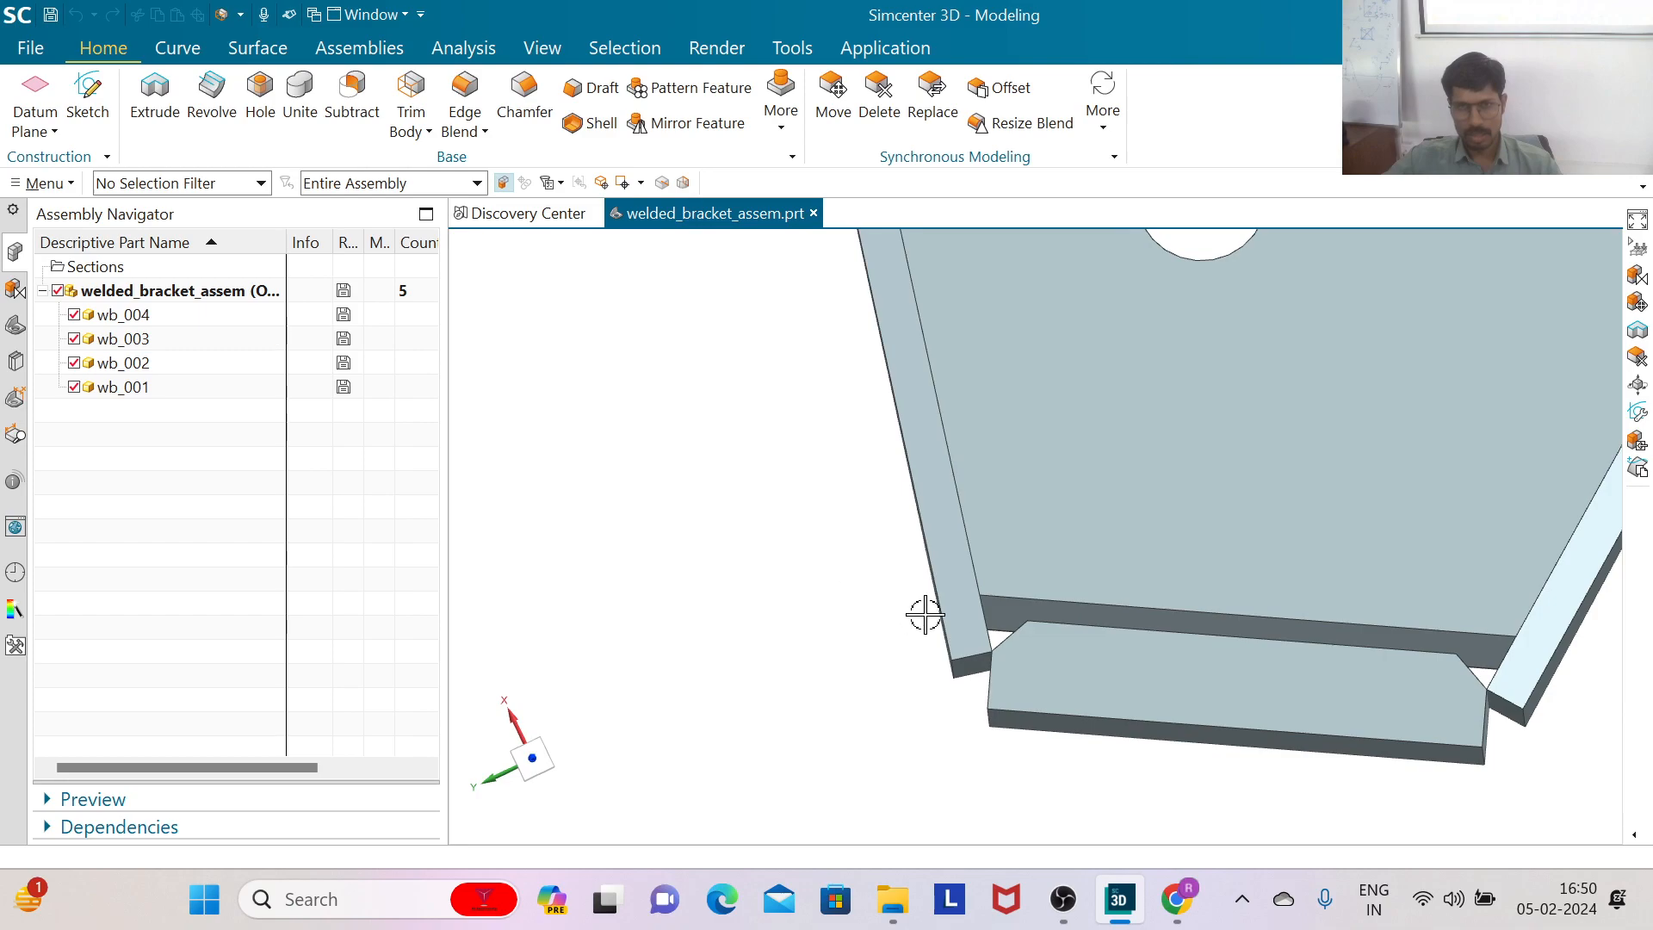
{"action": "scroll", "coordinate": [904, 612], "scroll_direction": "up", "scroll_amount": 3}
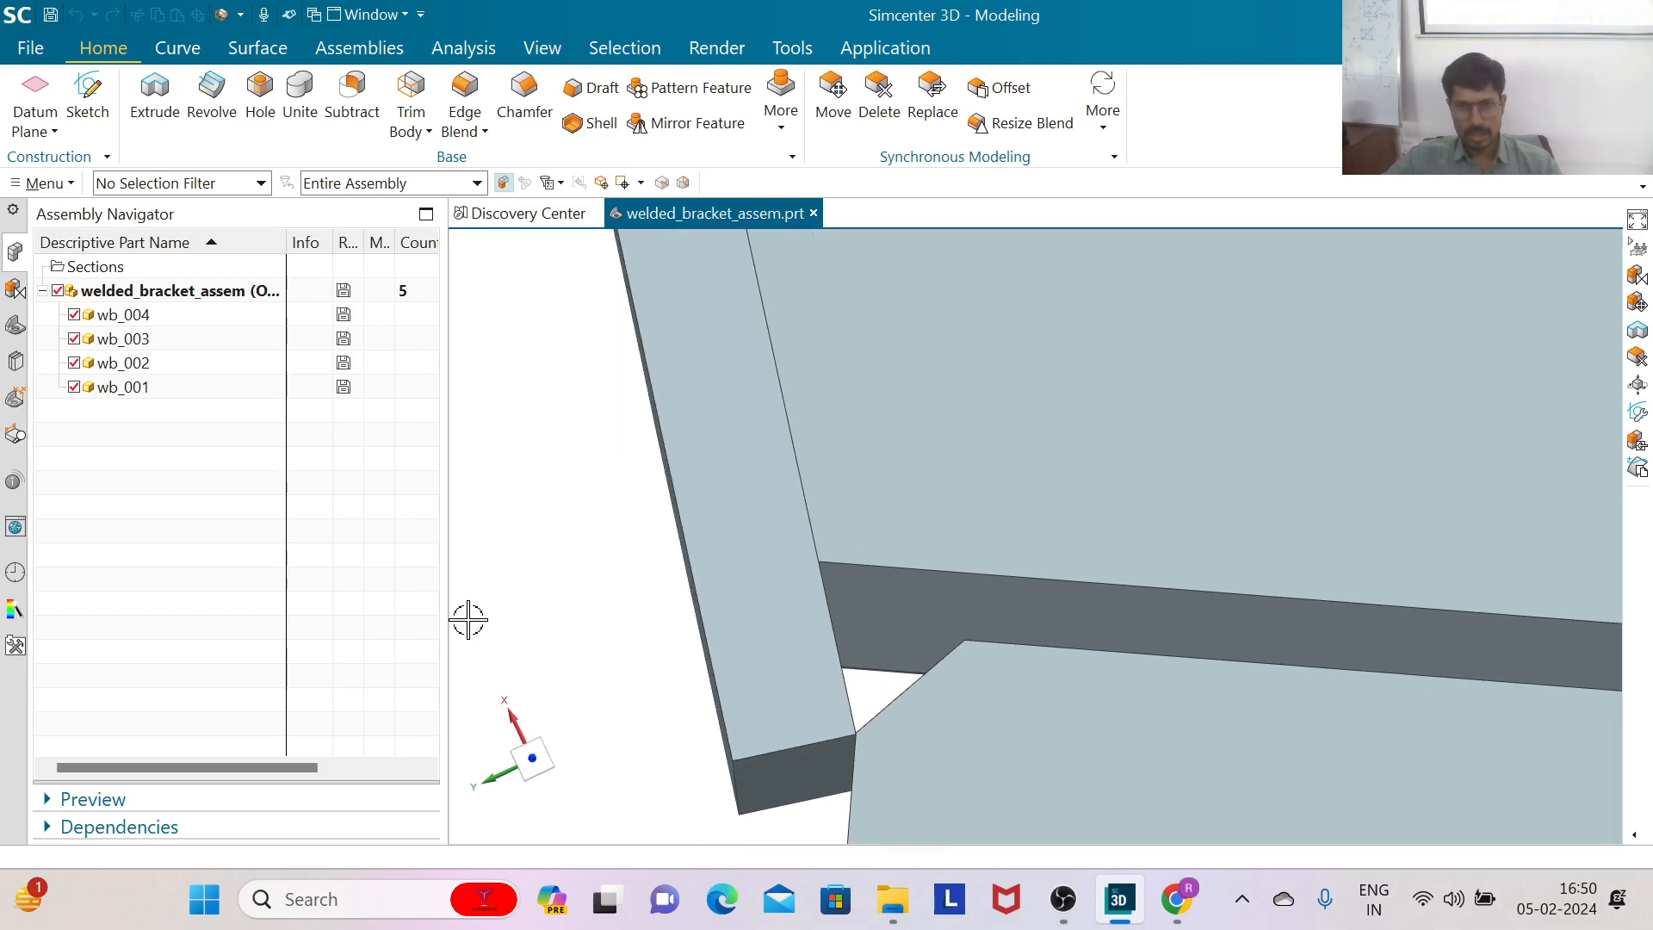
{"action": "scroll", "coordinate": [841, 608], "scroll_direction": "down", "scroll_amount": 4}
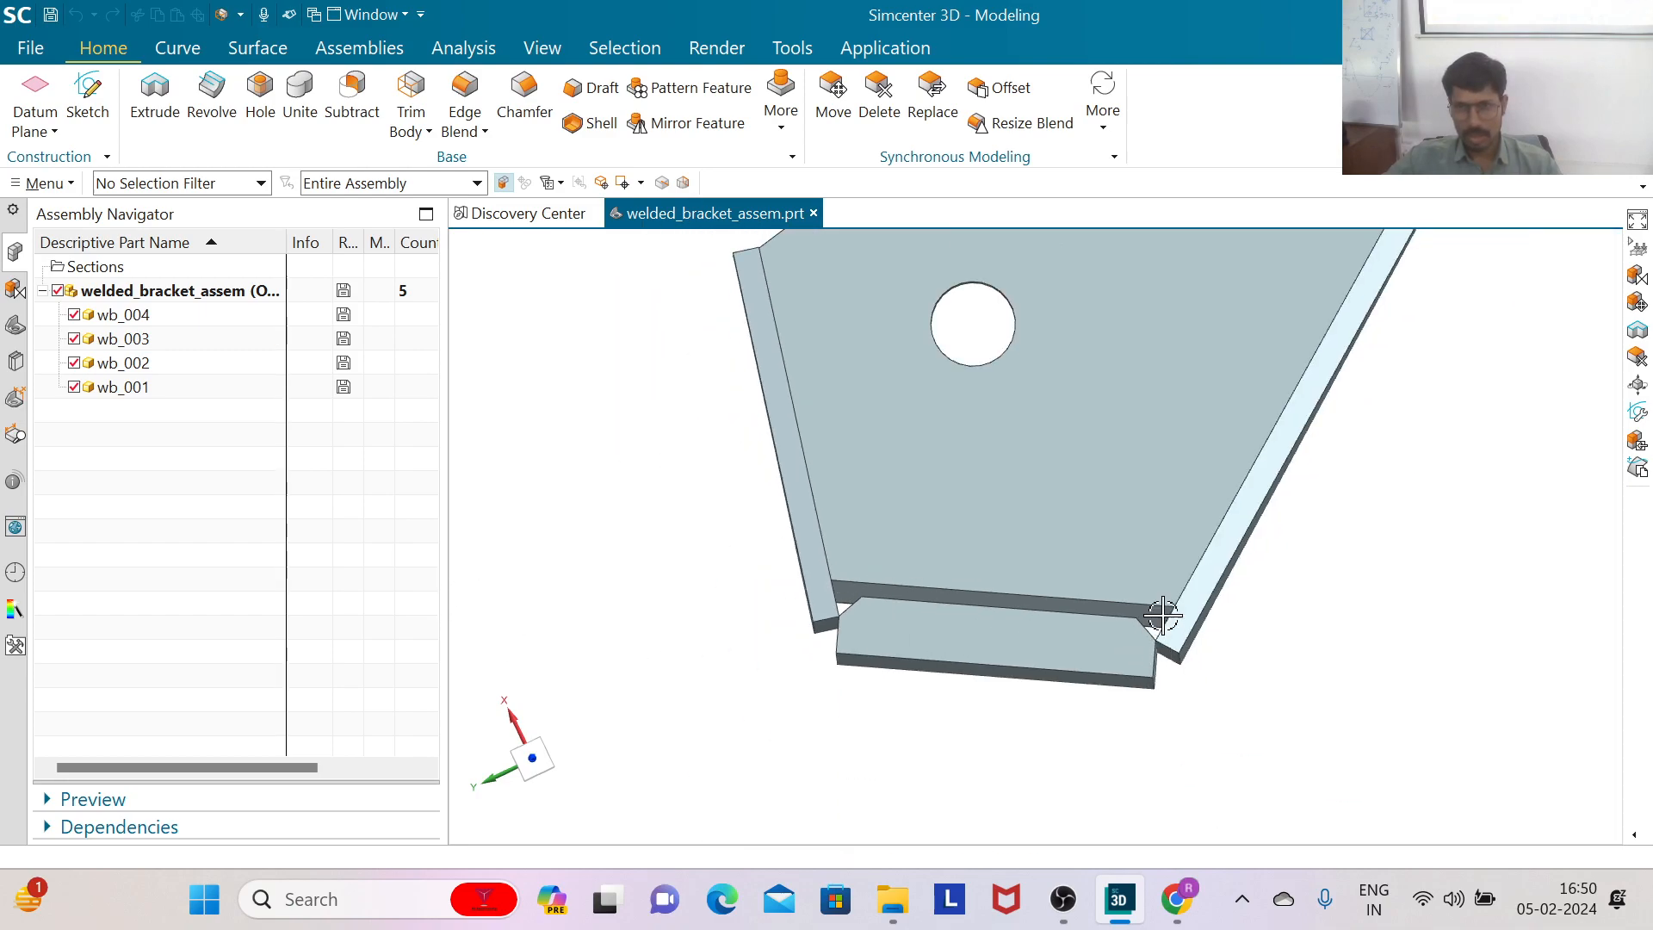
{"action": "scroll", "coordinate": [1163, 616], "scroll_direction": "up", "scroll_amount": 4}
{"action": "scroll", "coordinate": [1123, 645], "scroll_direction": "down", "scroll_amount": 3}
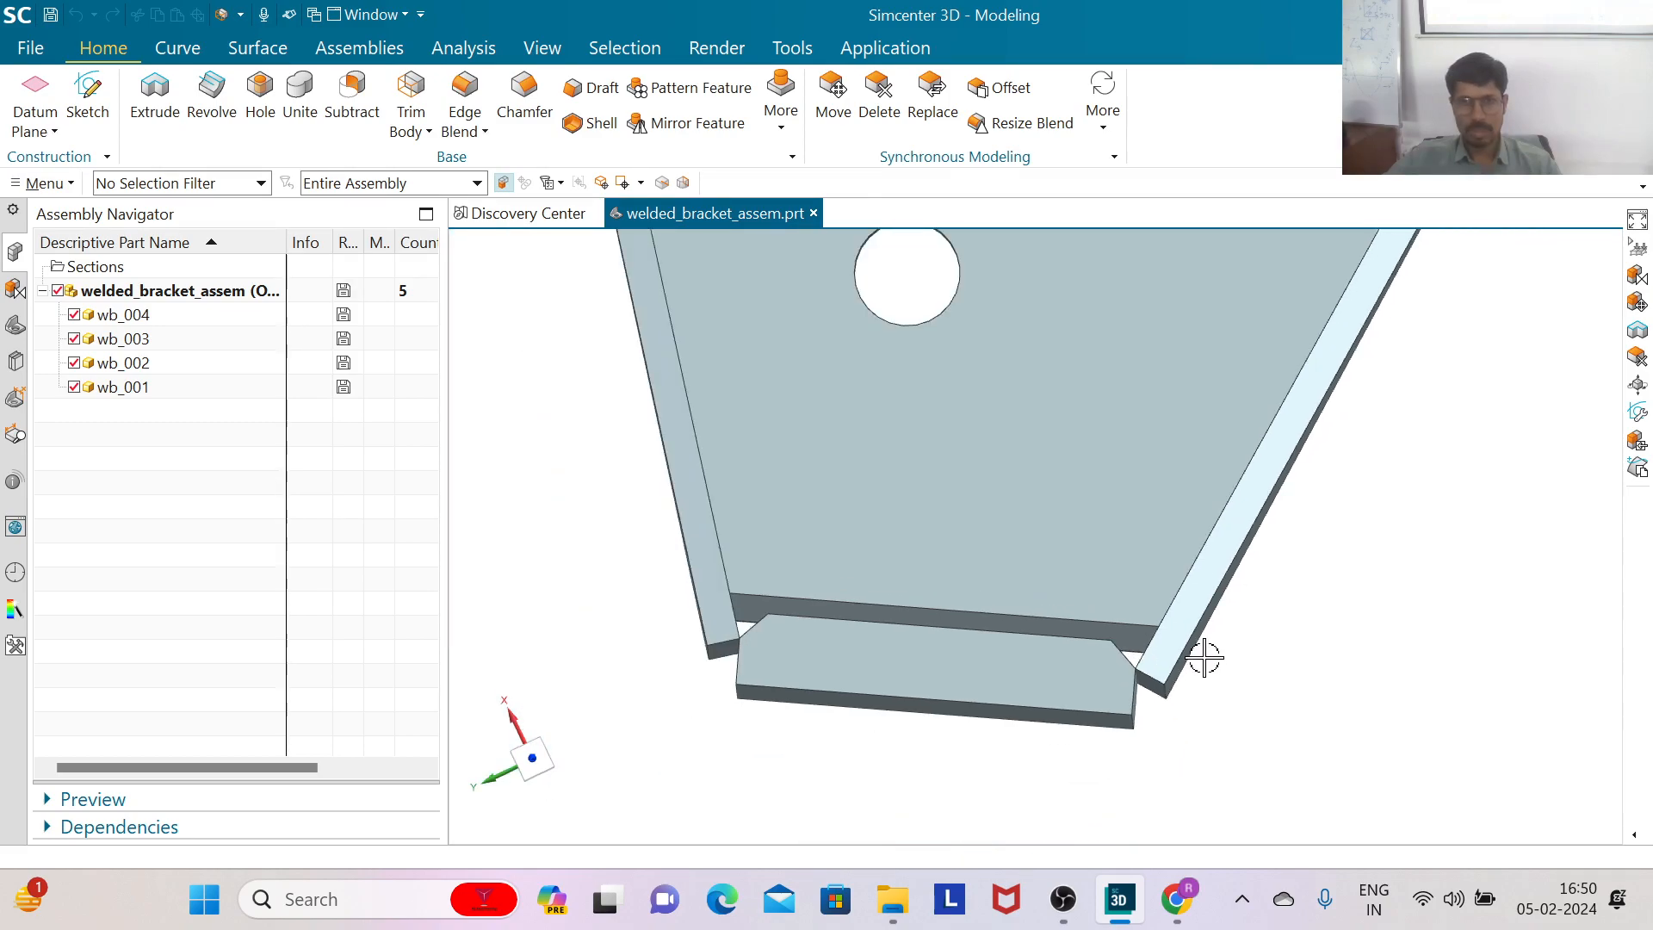
{"action": "scroll", "coordinate": [1203, 658], "scroll_direction": "down", "scroll_amount": 5}
{"action": "scroll", "coordinate": [767, 528], "scroll_direction": "down", "scroll_amount": 3}
{"action": "scroll", "coordinate": [798, 449], "scroll_direction": "up", "scroll_amount": 2}
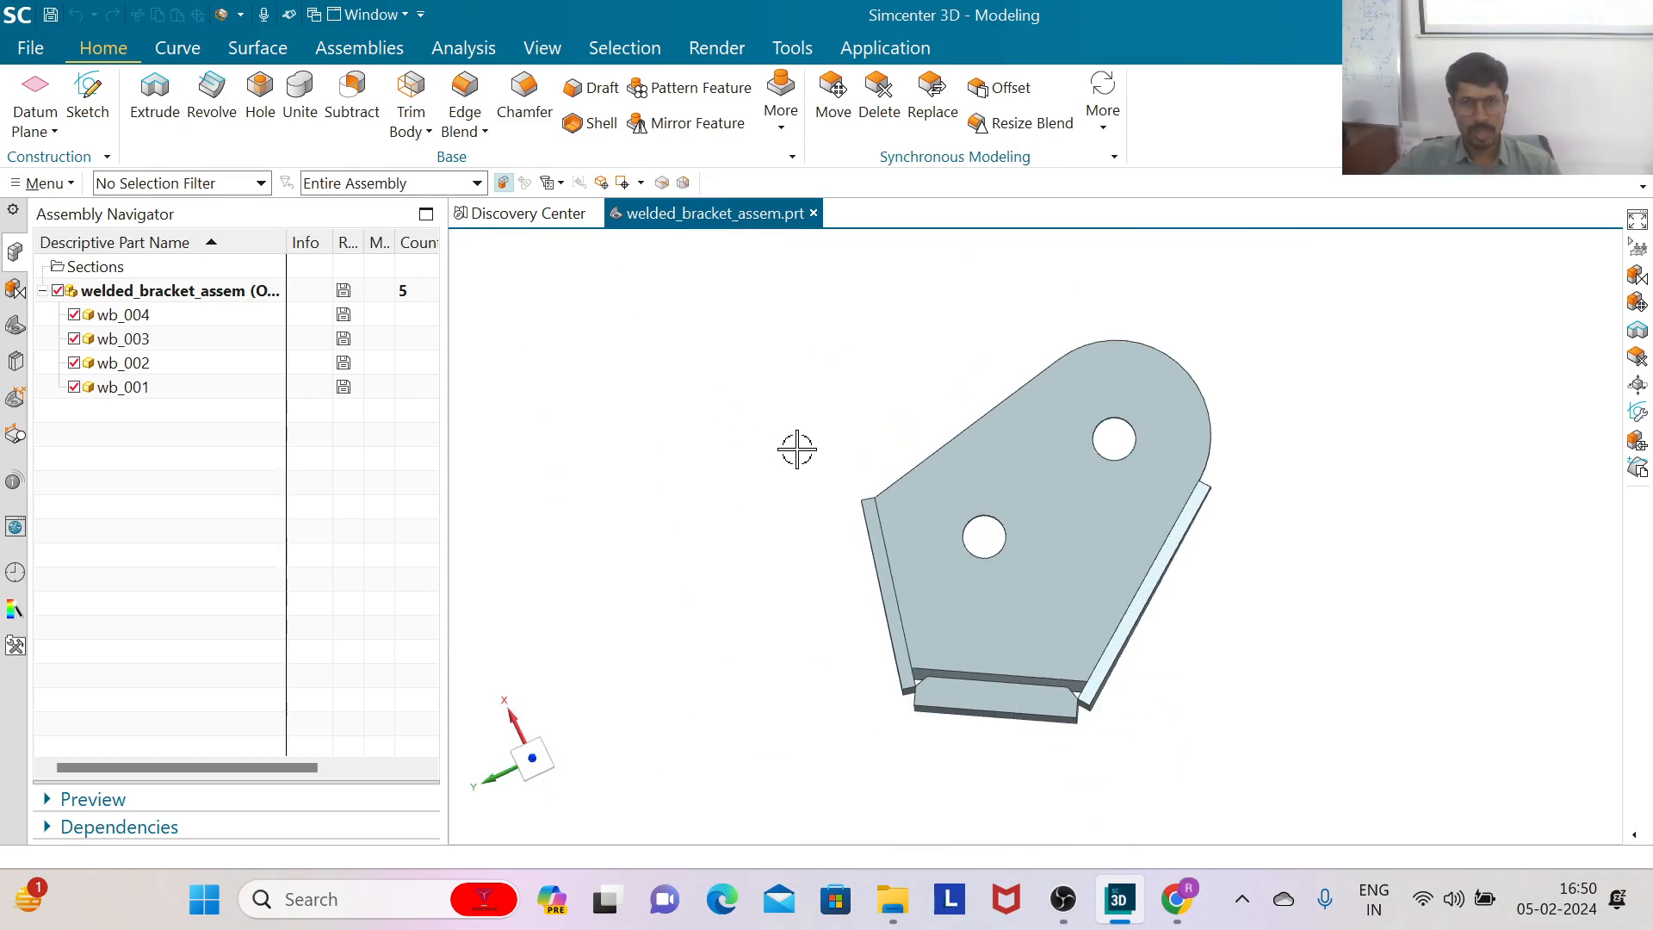
{"action": "middle_click_drag", "start_coordinate": [801, 399], "coordinate": [795, 408]}
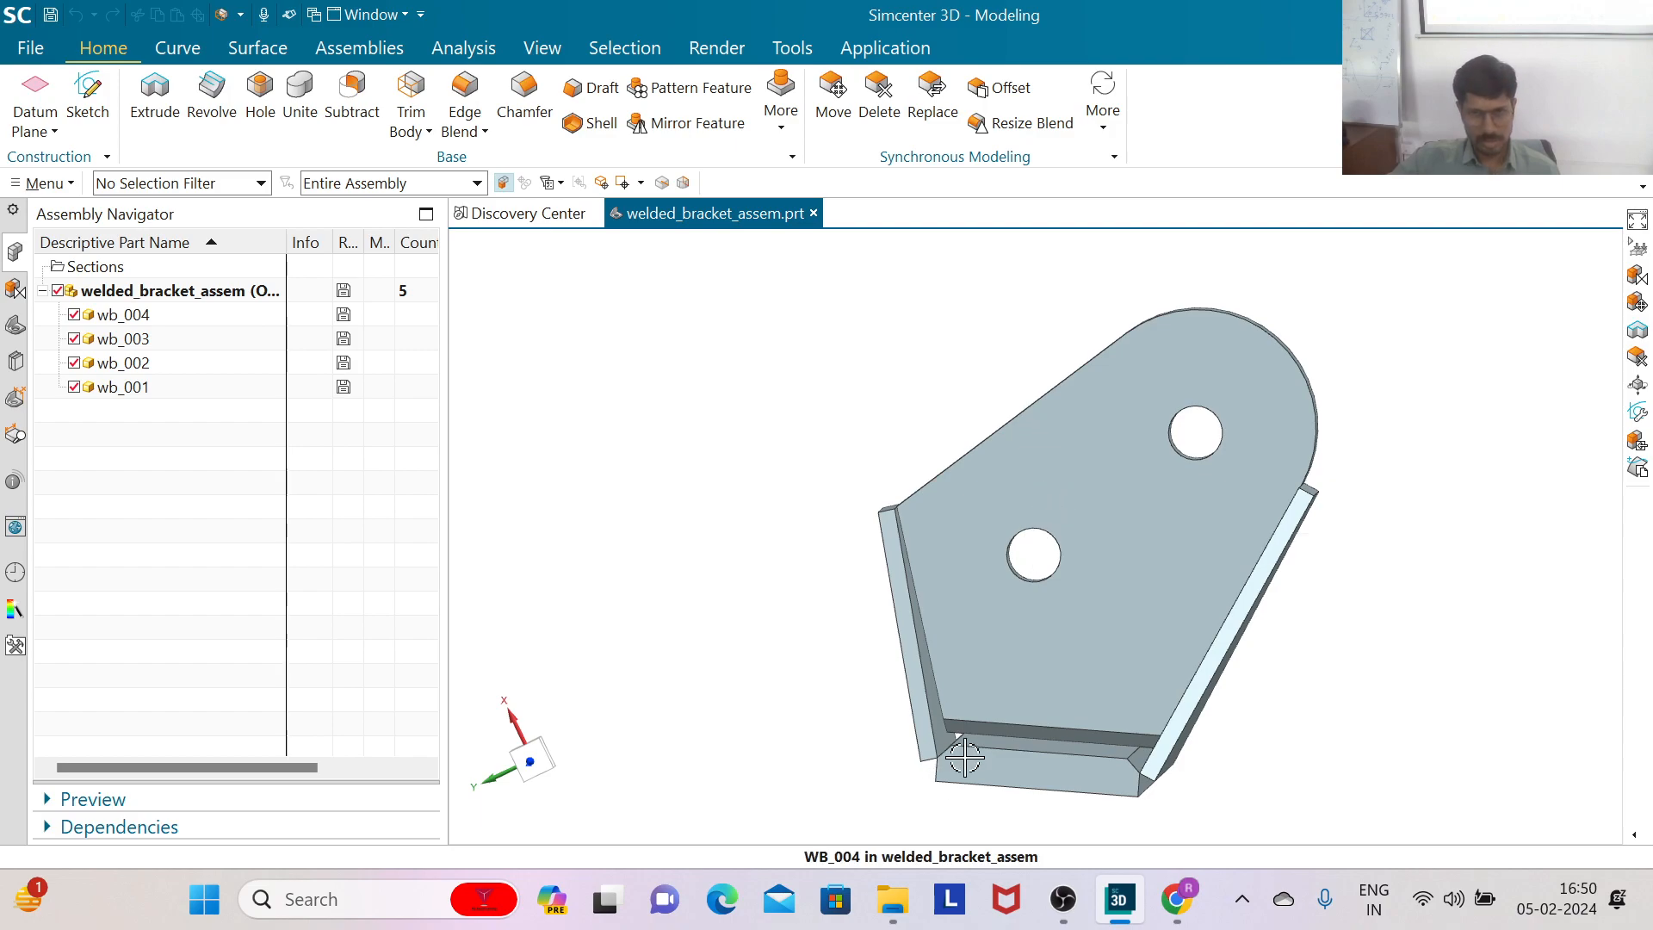
{"action": "scroll", "coordinate": [933, 779], "scroll_direction": "up", "scroll_amount": 5}
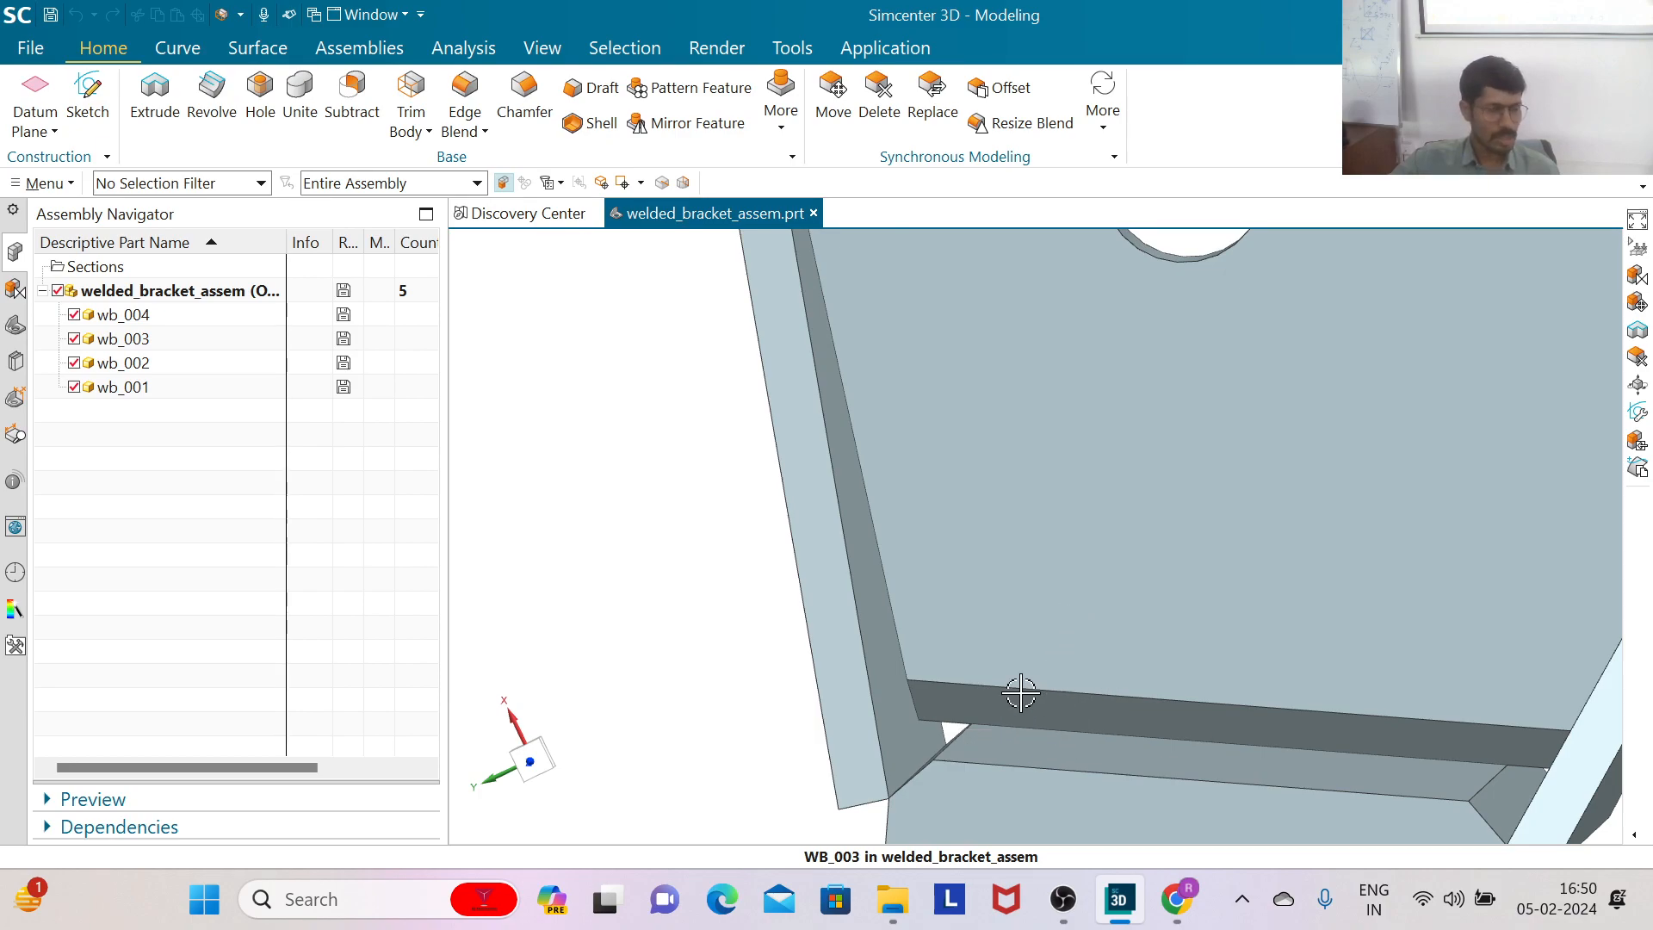
{"action": "scroll", "coordinate": [960, 717], "scroll_direction": "down", "scroll_amount": 3}
{"action": "scroll", "coordinate": [960, 717], "scroll_direction": "down", "scroll_amount": 2}
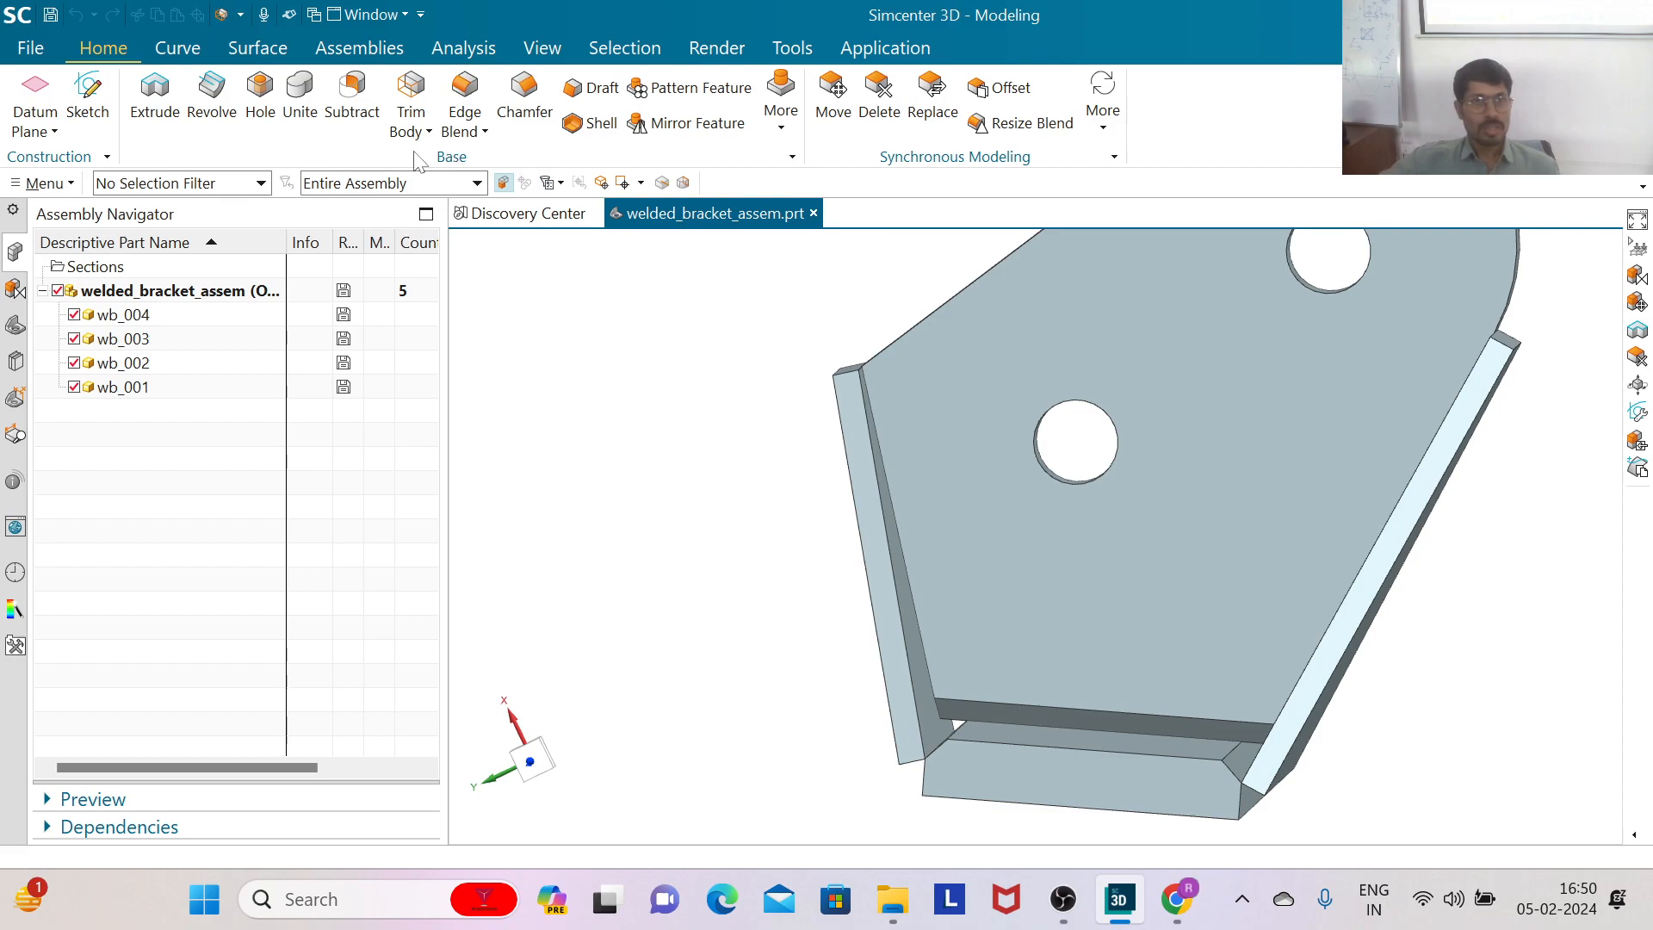
Step: Review the assembly's component structure and compare it with the modeling history of the top-level part
{"action": "right_click", "coordinate": [109, 315]}
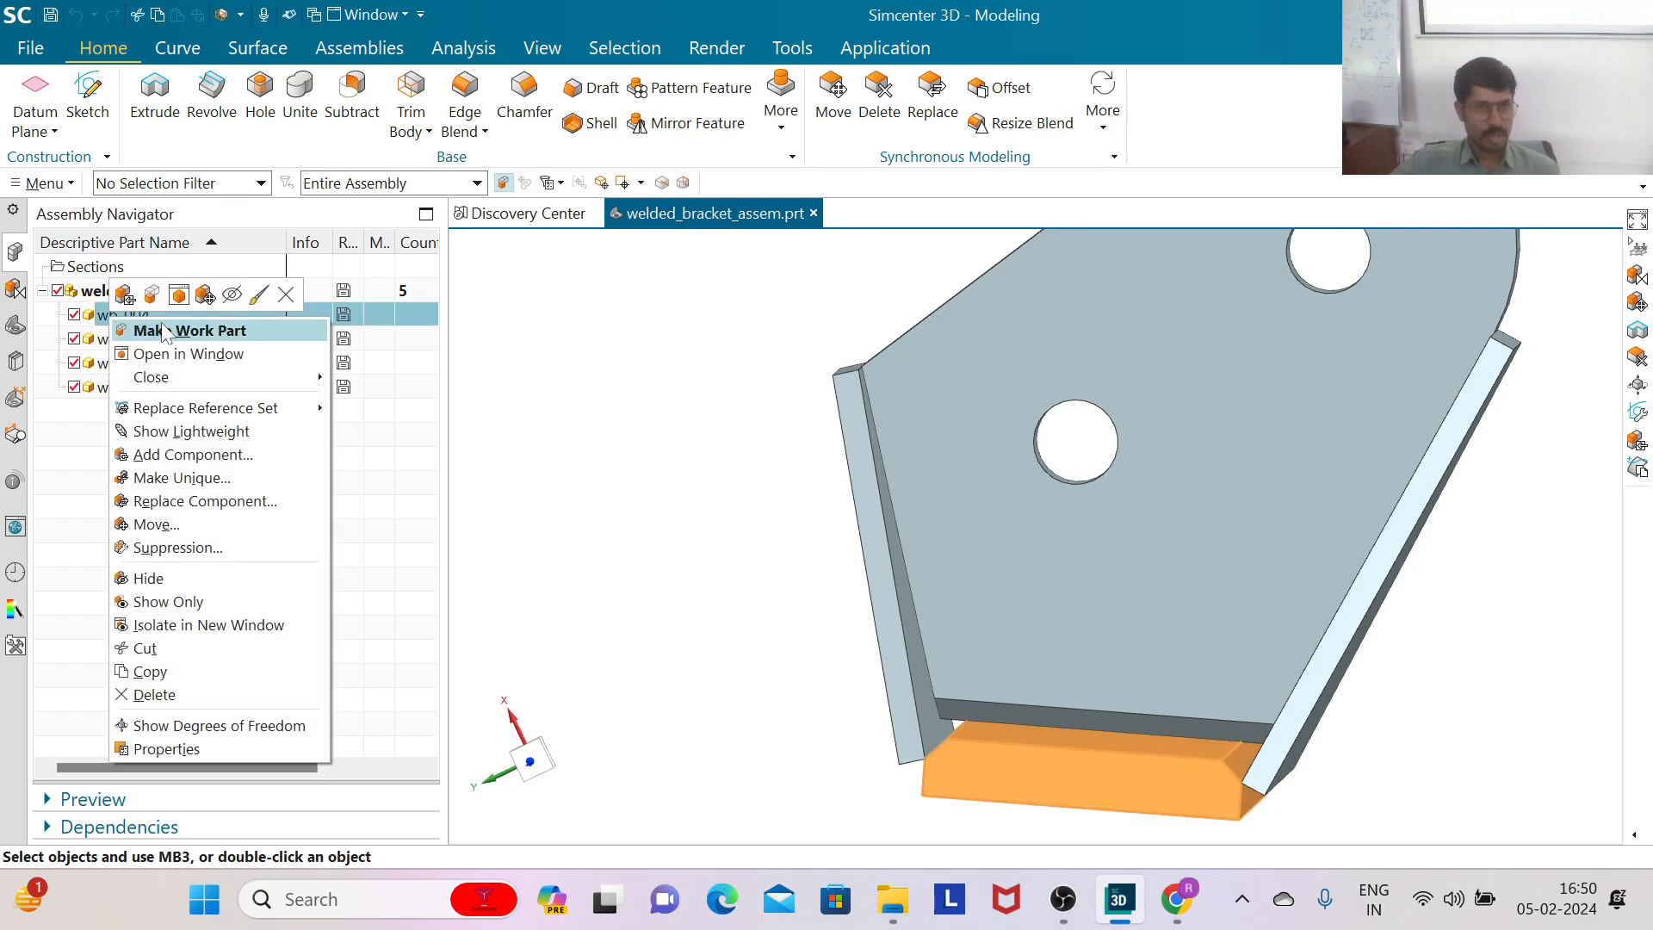
{"action": "left_click", "coordinate": [521, 398]}
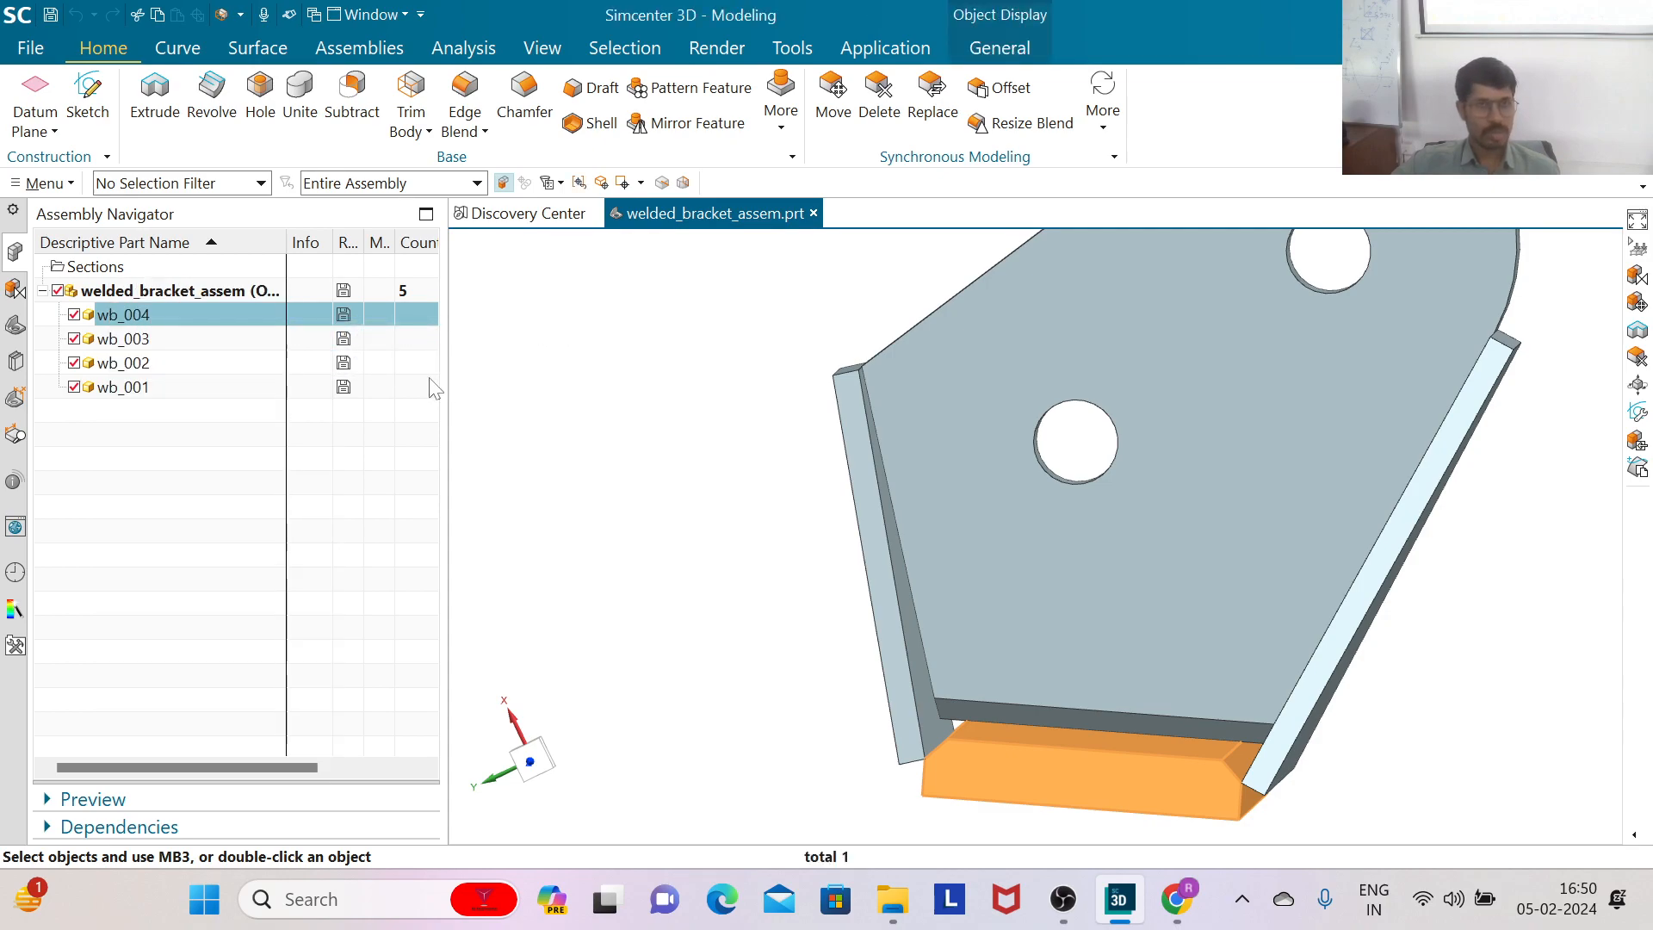
{"action": "left_click", "coordinate": [14, 327]}
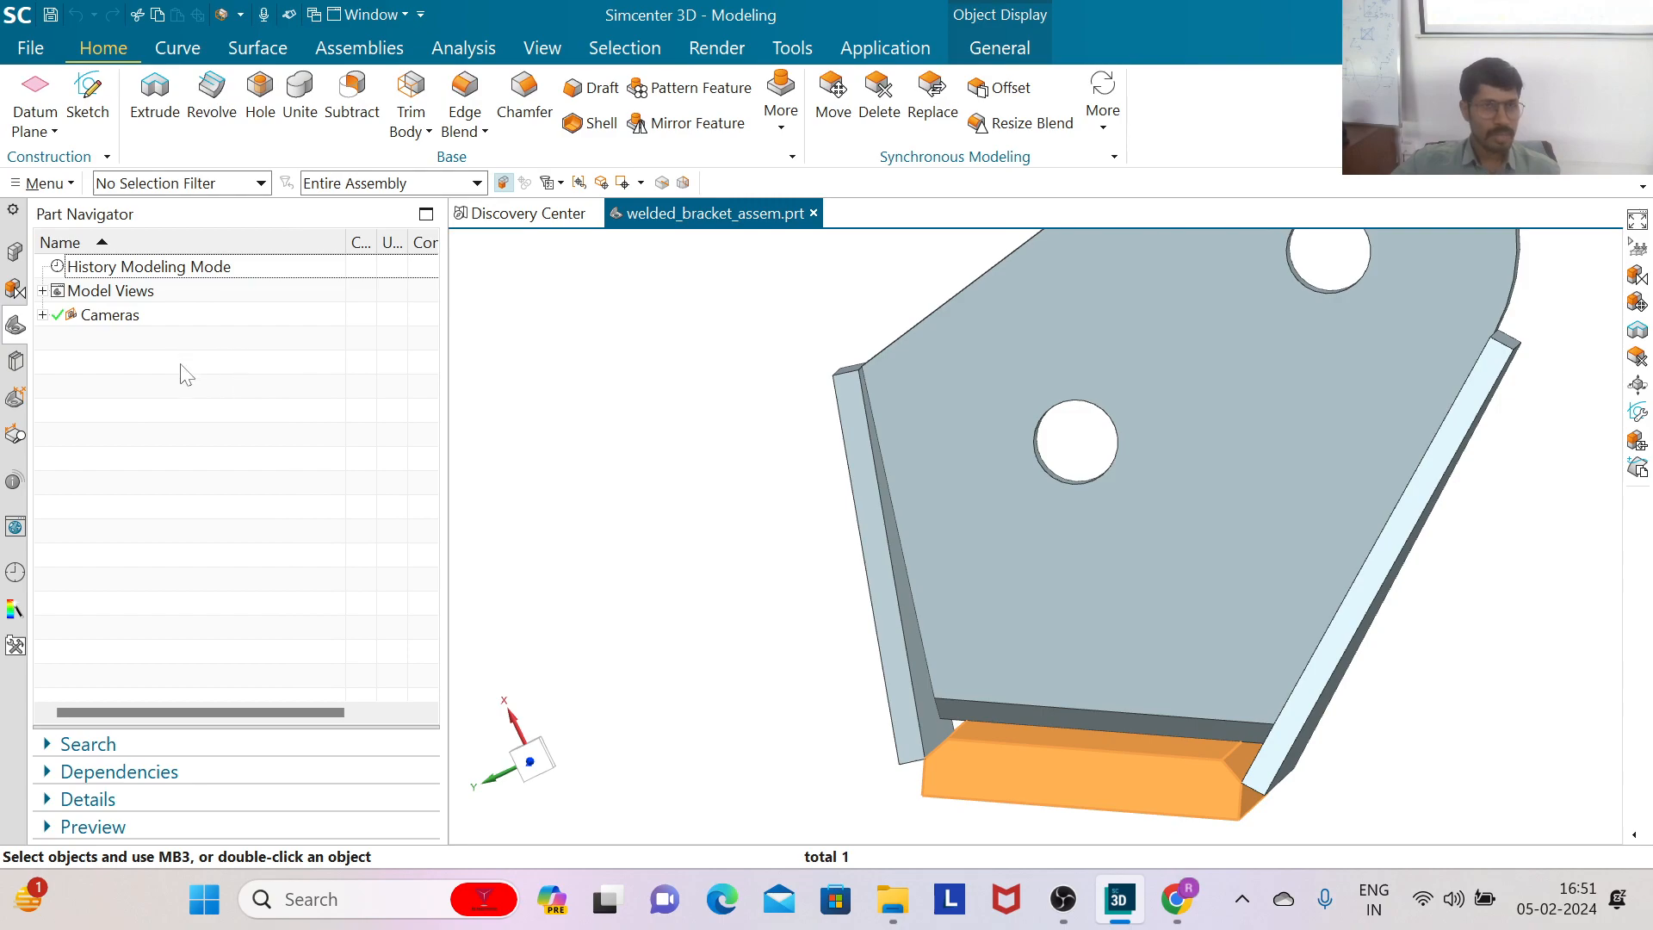
{"action": "left_click", "coordinate": [16, 253]}
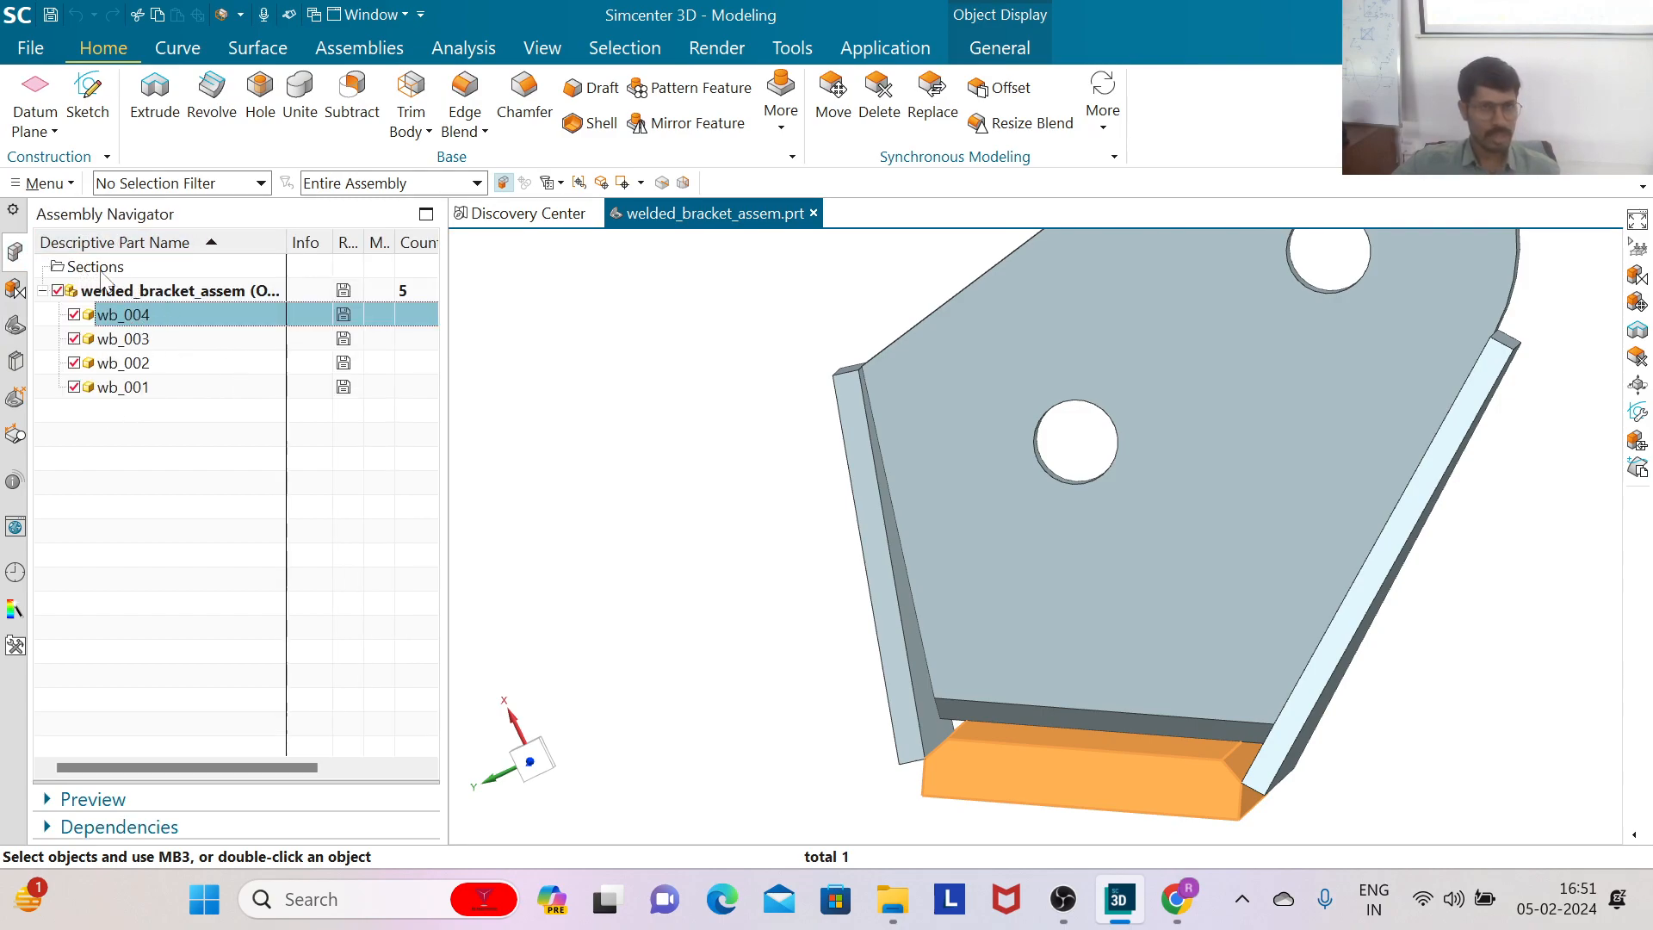
{"action": "left_click", "coordinate": [15, 326]}
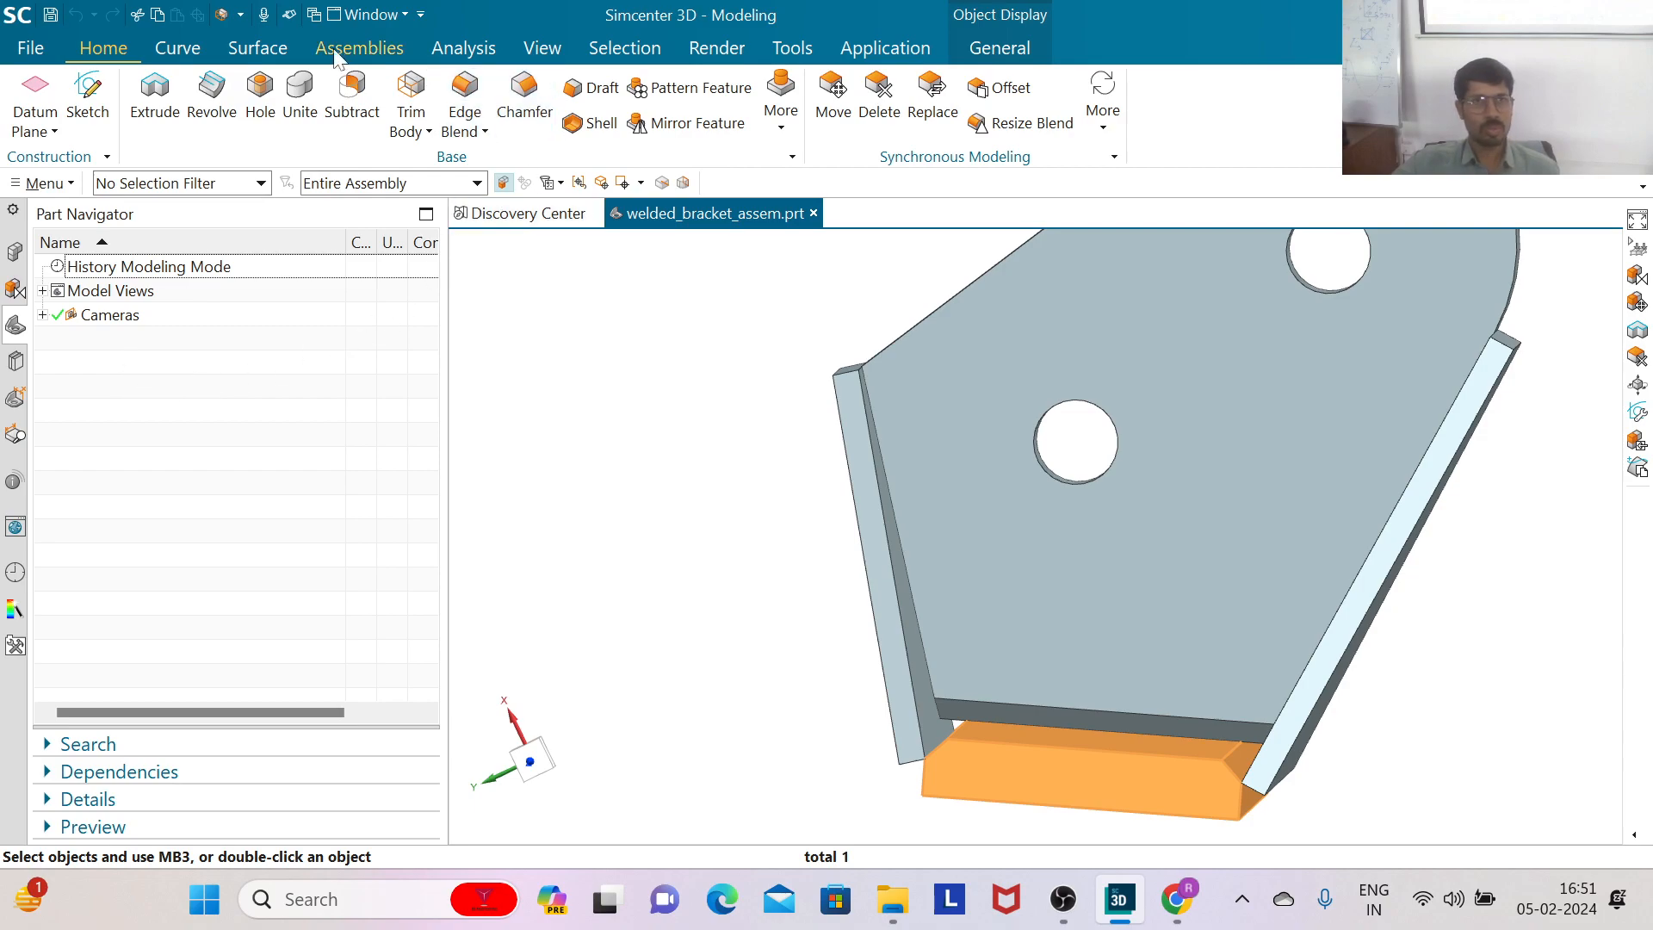
Step: Link all four bracket plates into the assembly part as bodies with the WAVE Geometry Linker
{"action": "left_click", "coordinate": [249, 52]}
{"action": "left_click", "coordinate": [360, 49]}
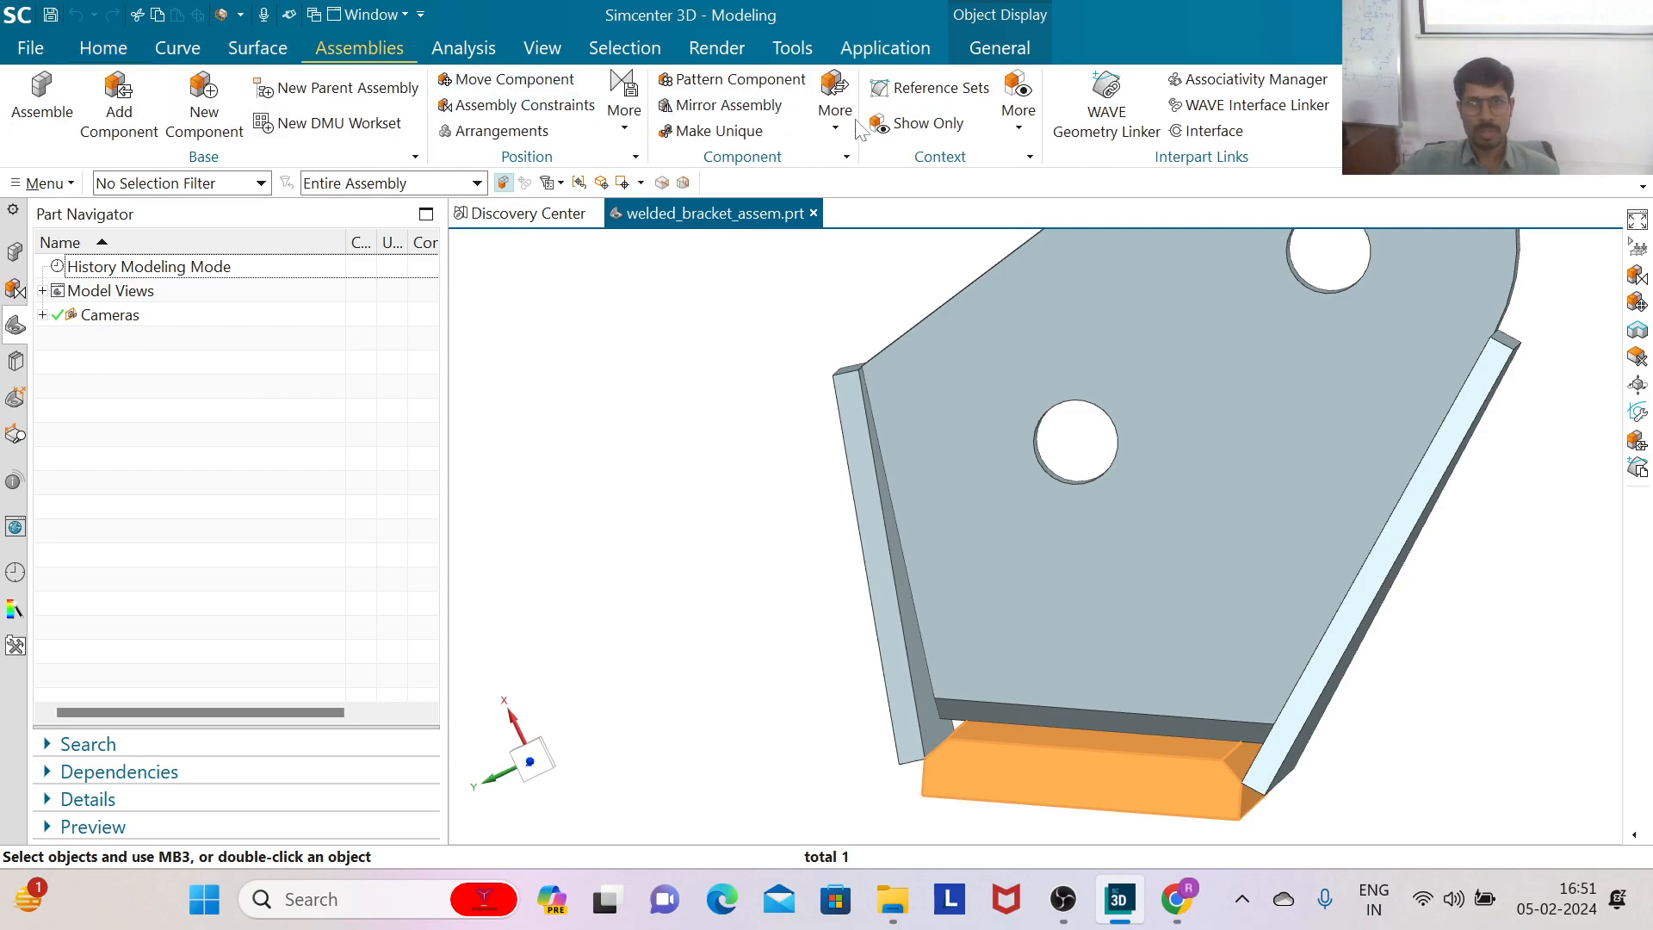
{"action": "left_click", "coordinate": [1095, 118]}
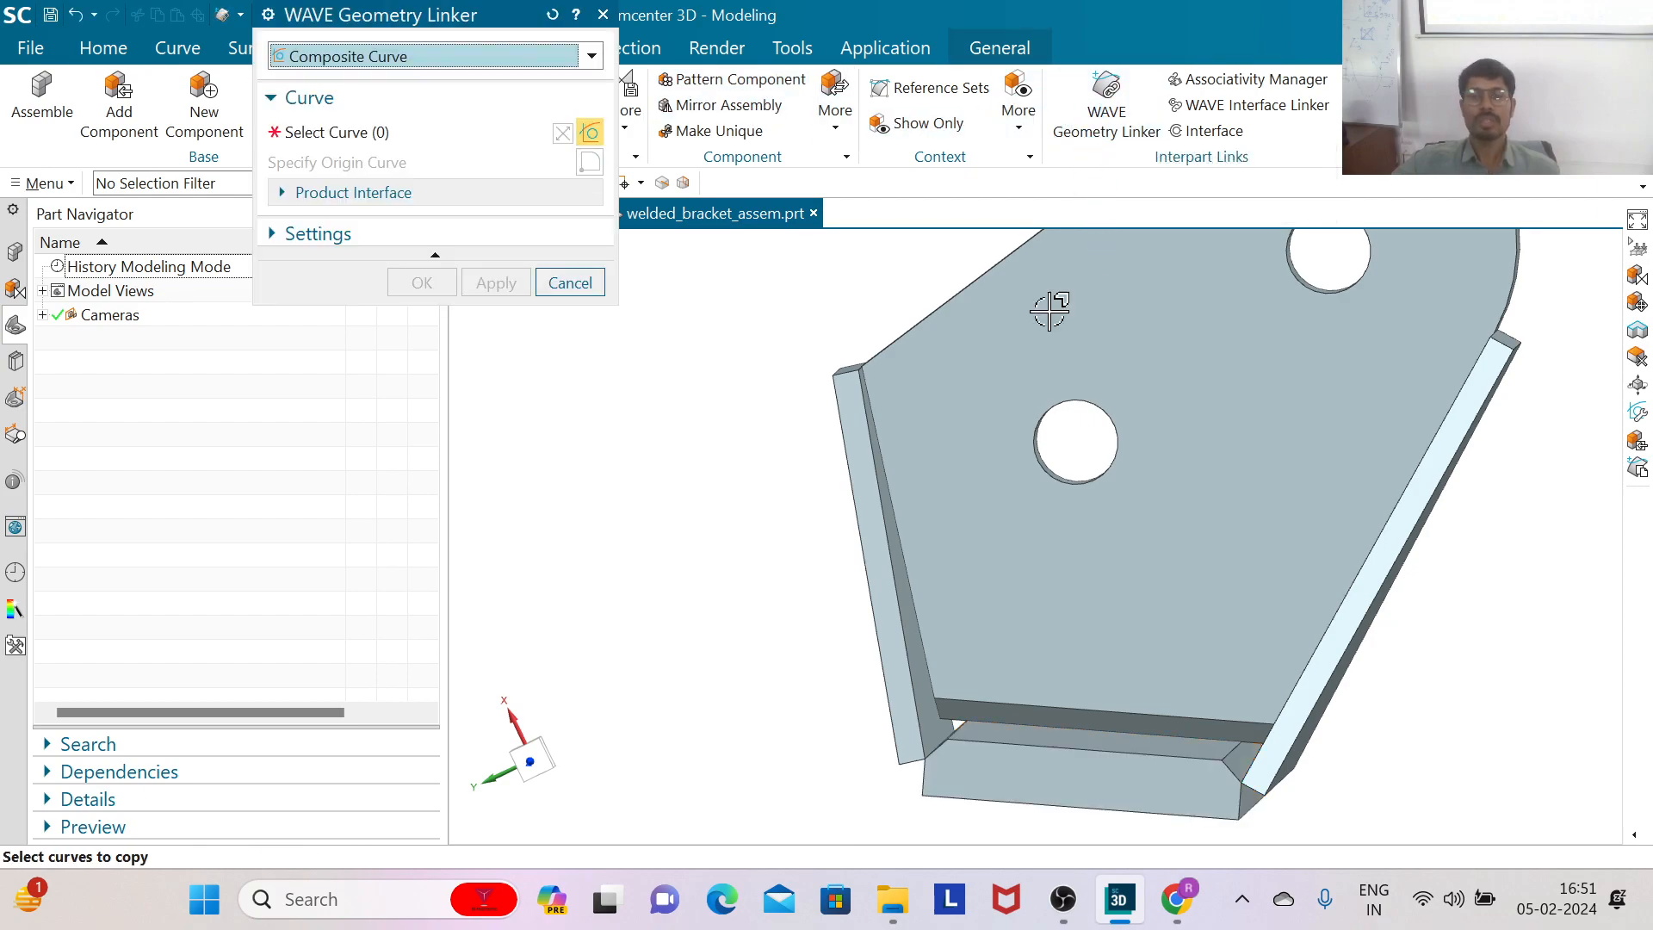
{"action": "scroll", "coordinate": [947, 508], "scroll_direction": "down", "scroll_amount": 3}
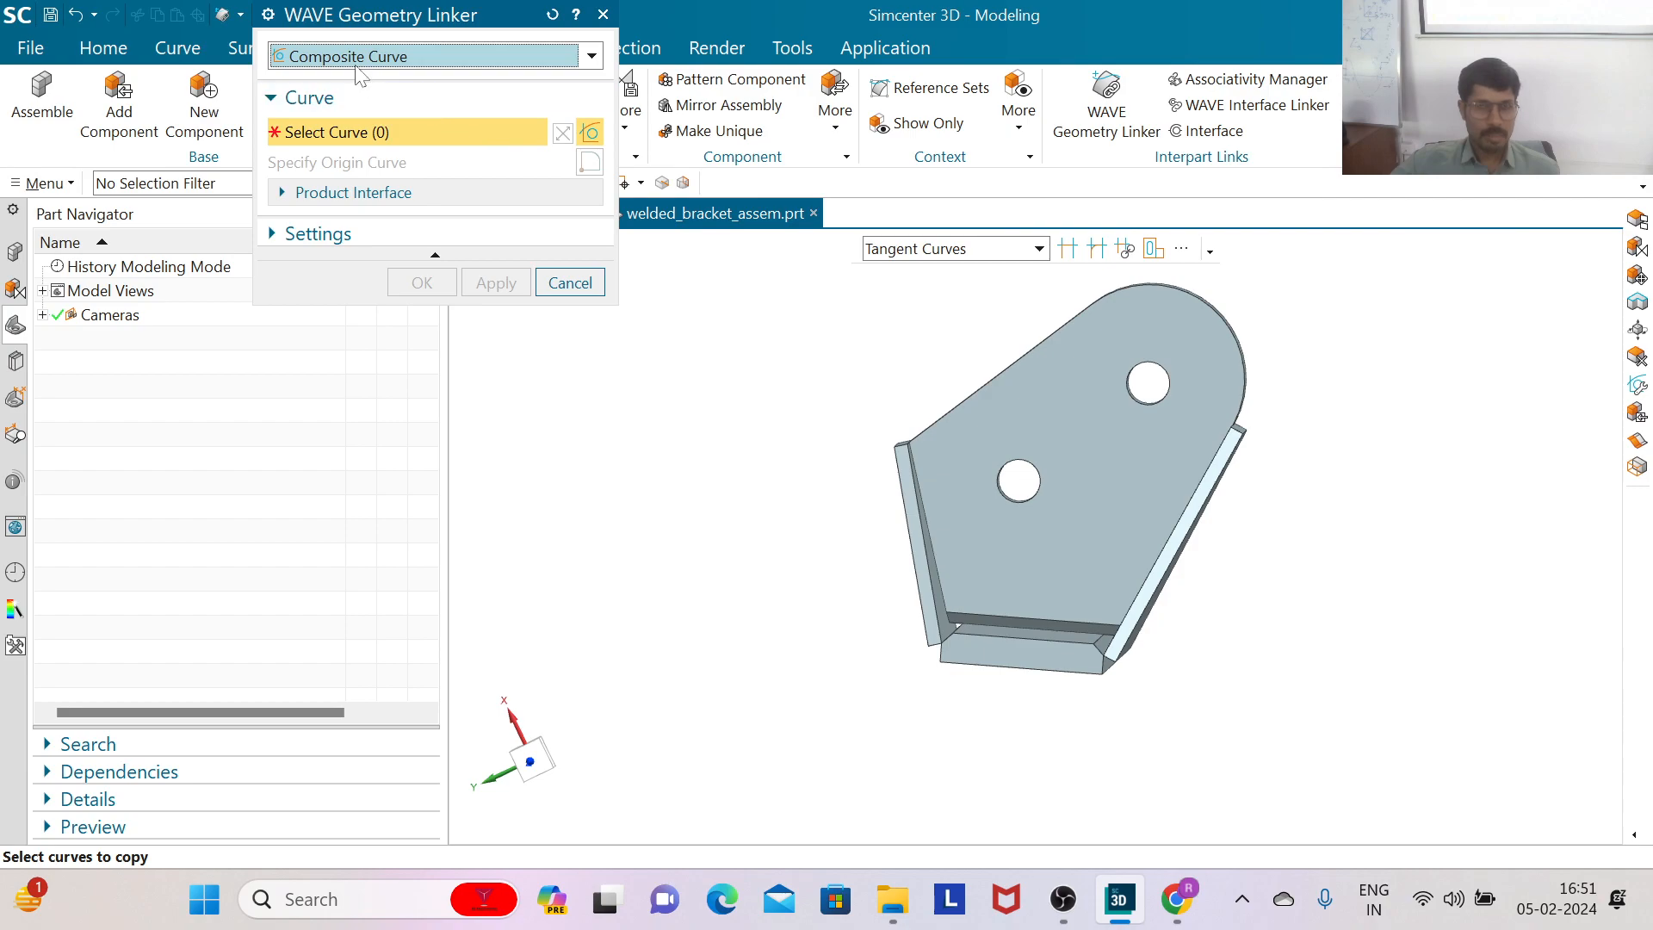
{"action": "left_click", "coordinate": [489, 56]}
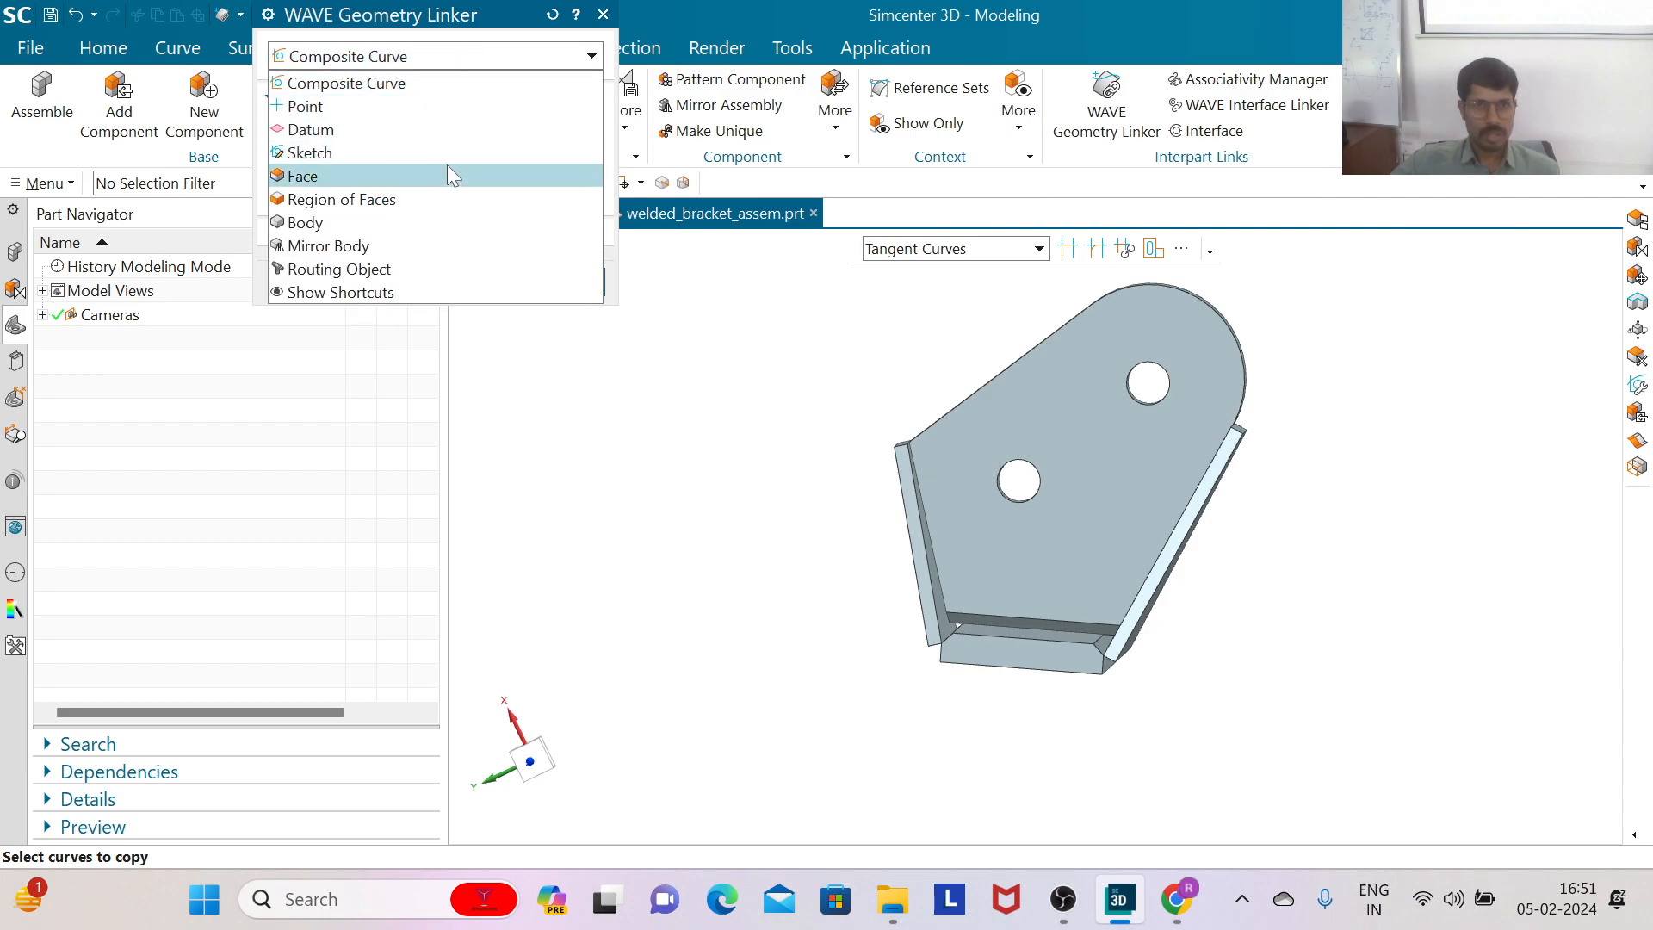
{"action": "left_click", "coordinate": [442, 219]}
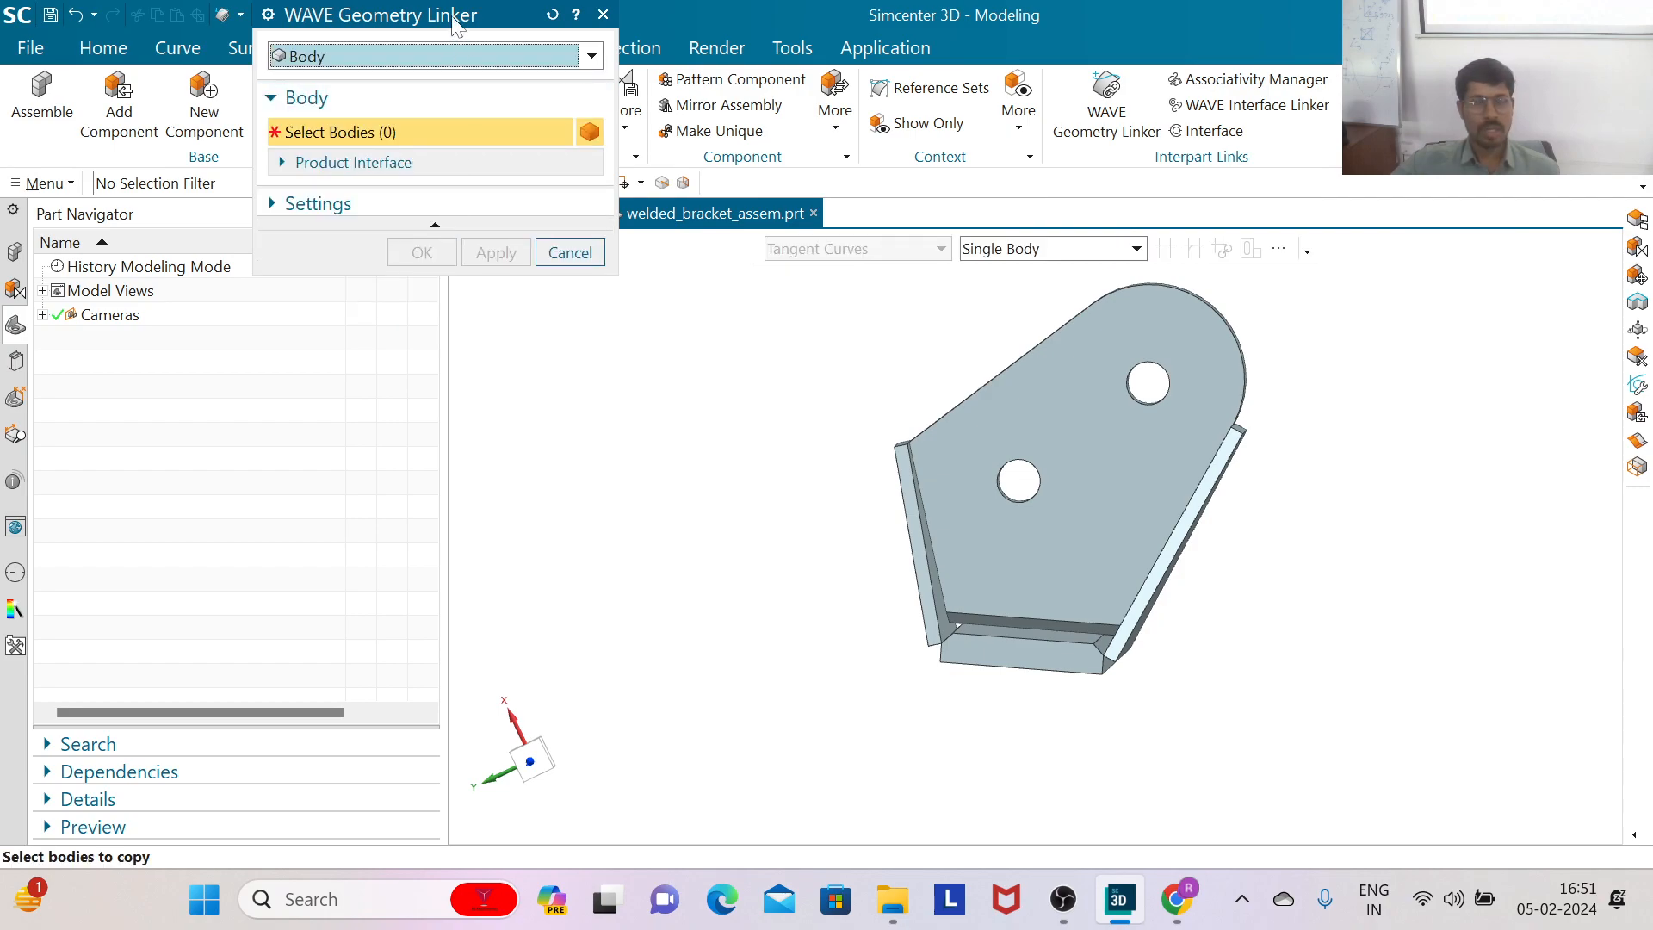
{"action": "left_click_drag", "start_coordinate": [454, 21], "coordinate": [431, 190]}
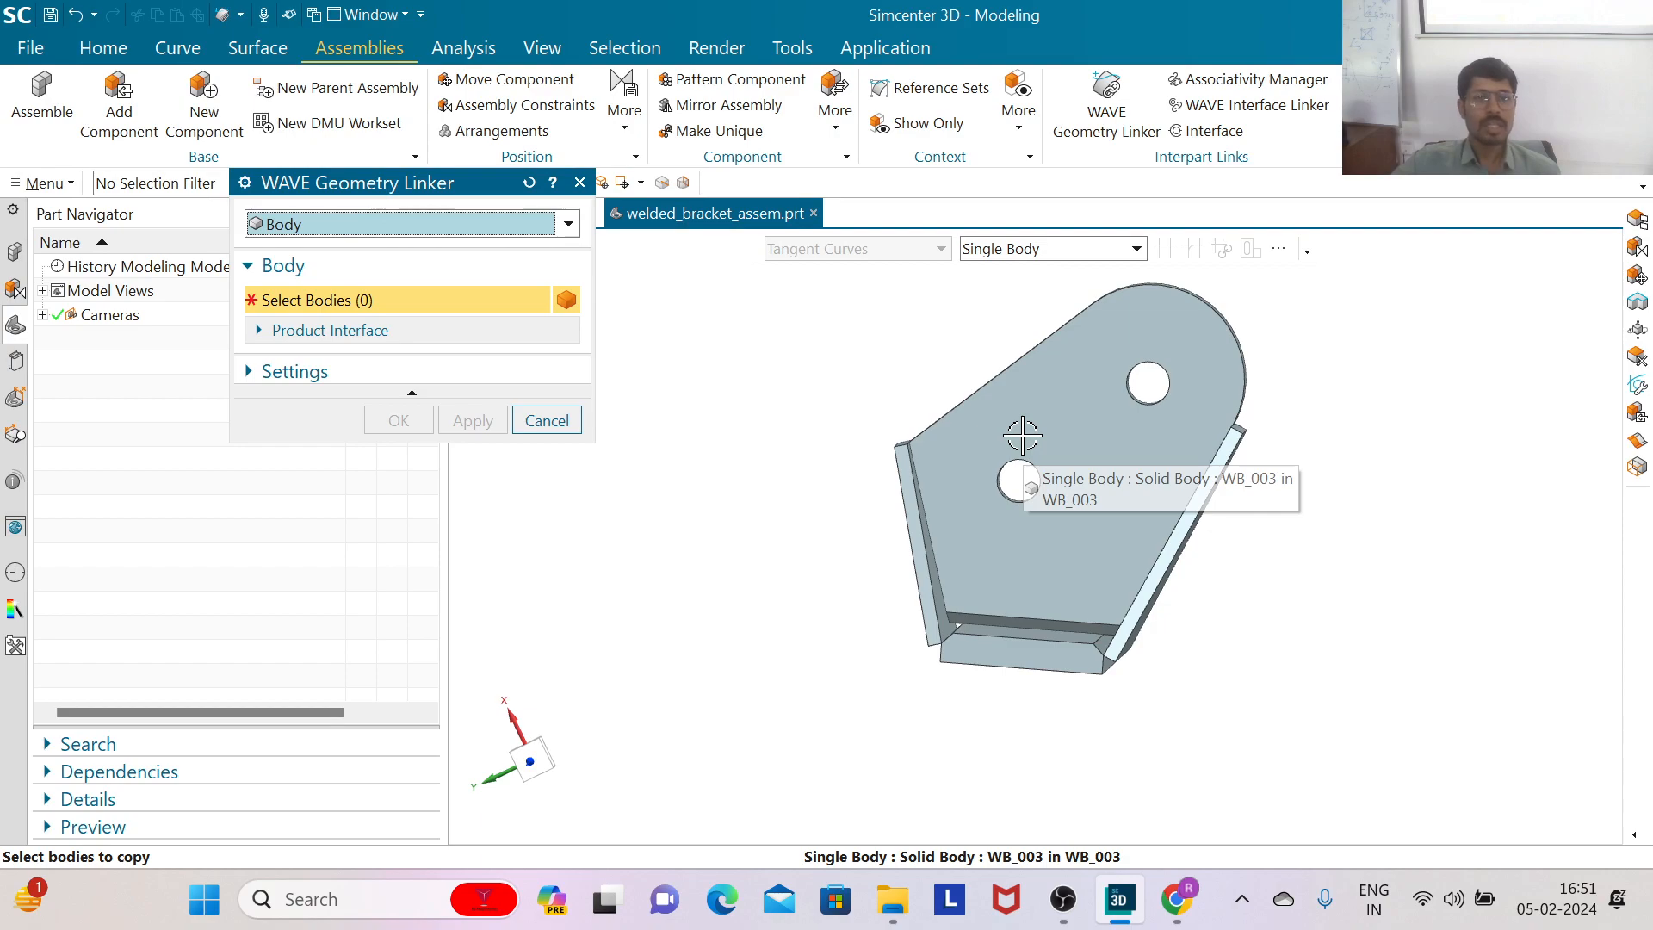
{"action": "scroll", "coordinate": [996, 505], "scroll_direction": "down", "scroll_amount": 2}
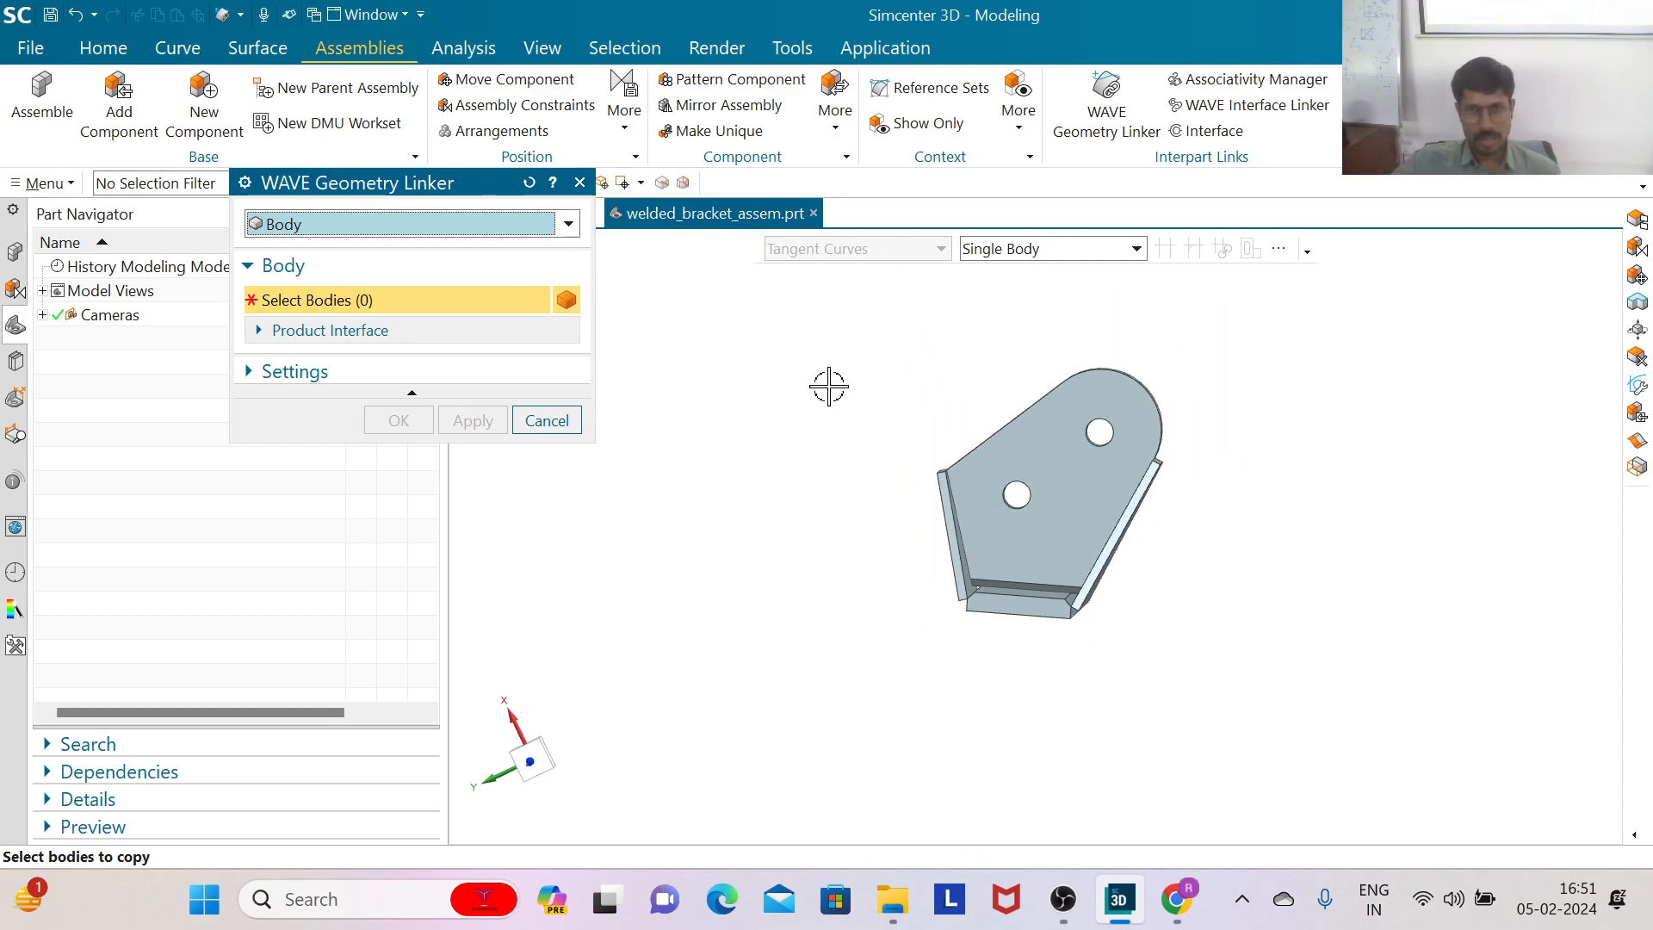
{"action": "left_click_drag", "start_coordinate": [843, 335], "coordinate": [1190, 739]}
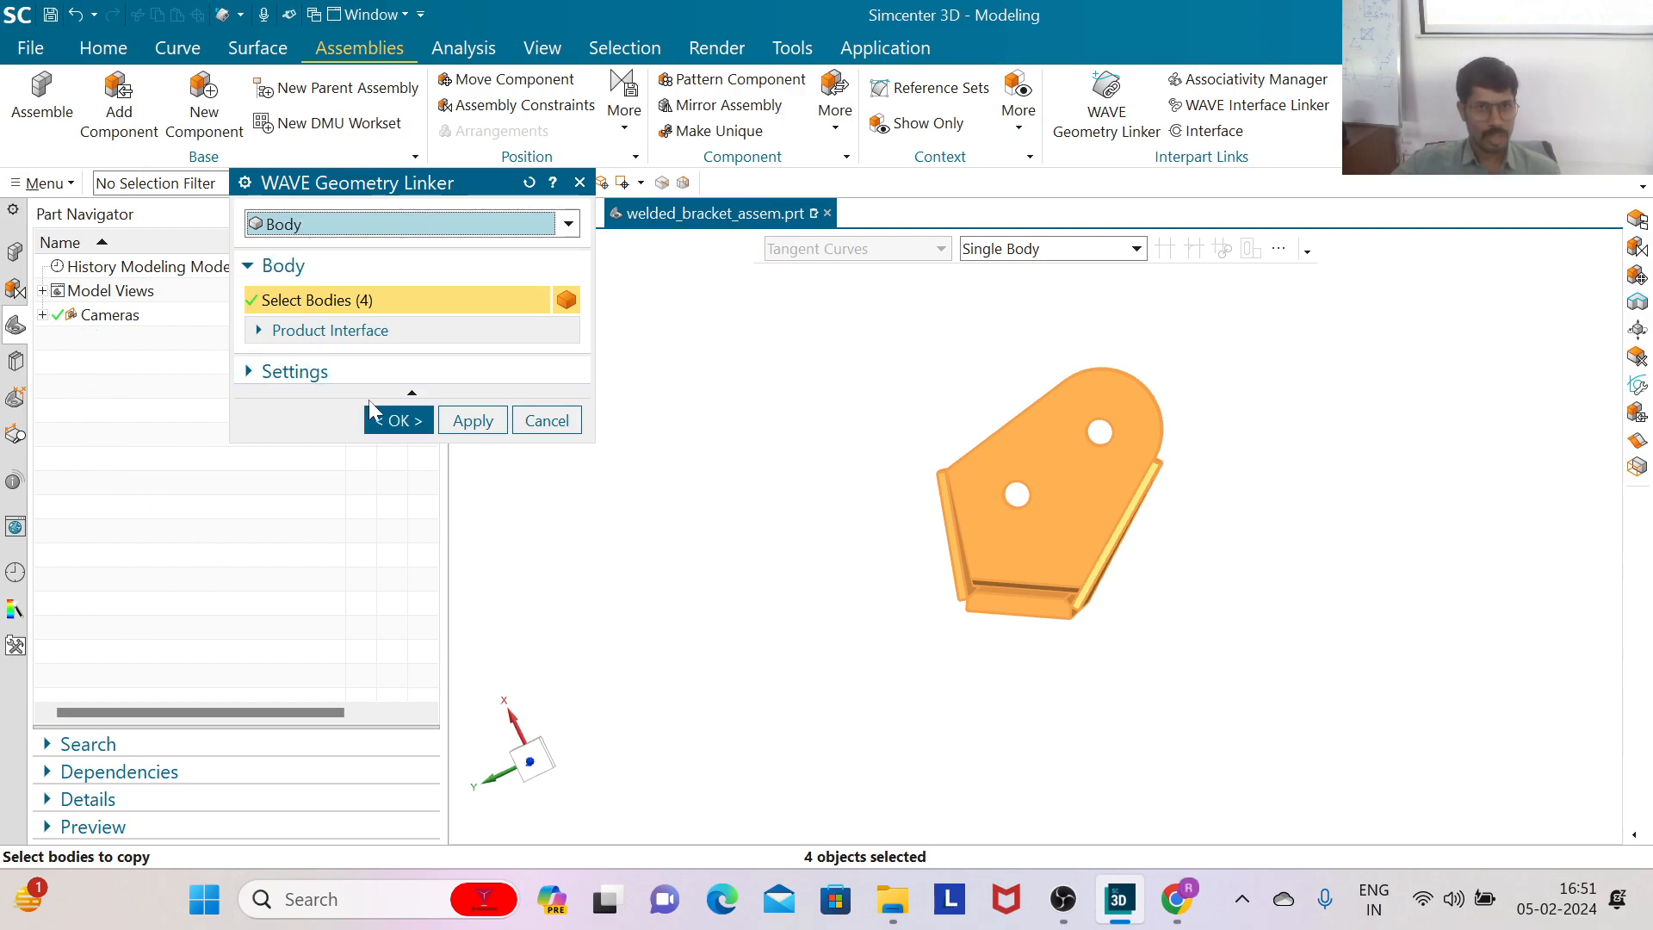
{"action": "left_click", "coordinate": [398, 421]}
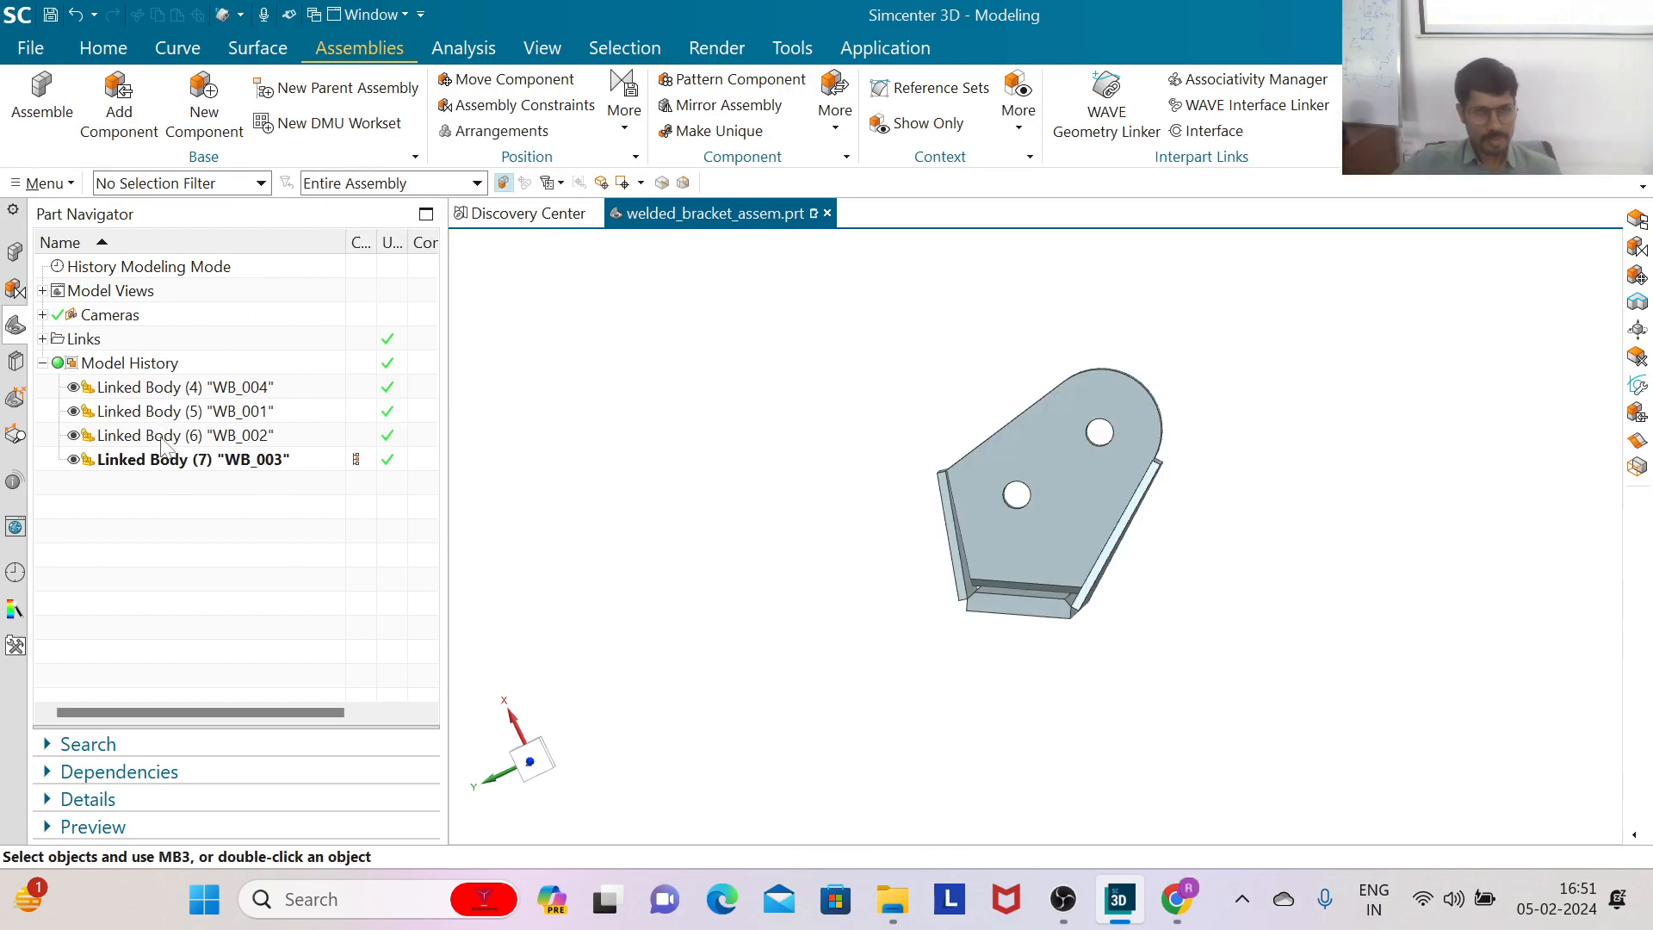
Step: Highlight the four linked bodies from the model history and check which bracket plates they represent
{"action": "left_click", "coordinate": [119, 394]}
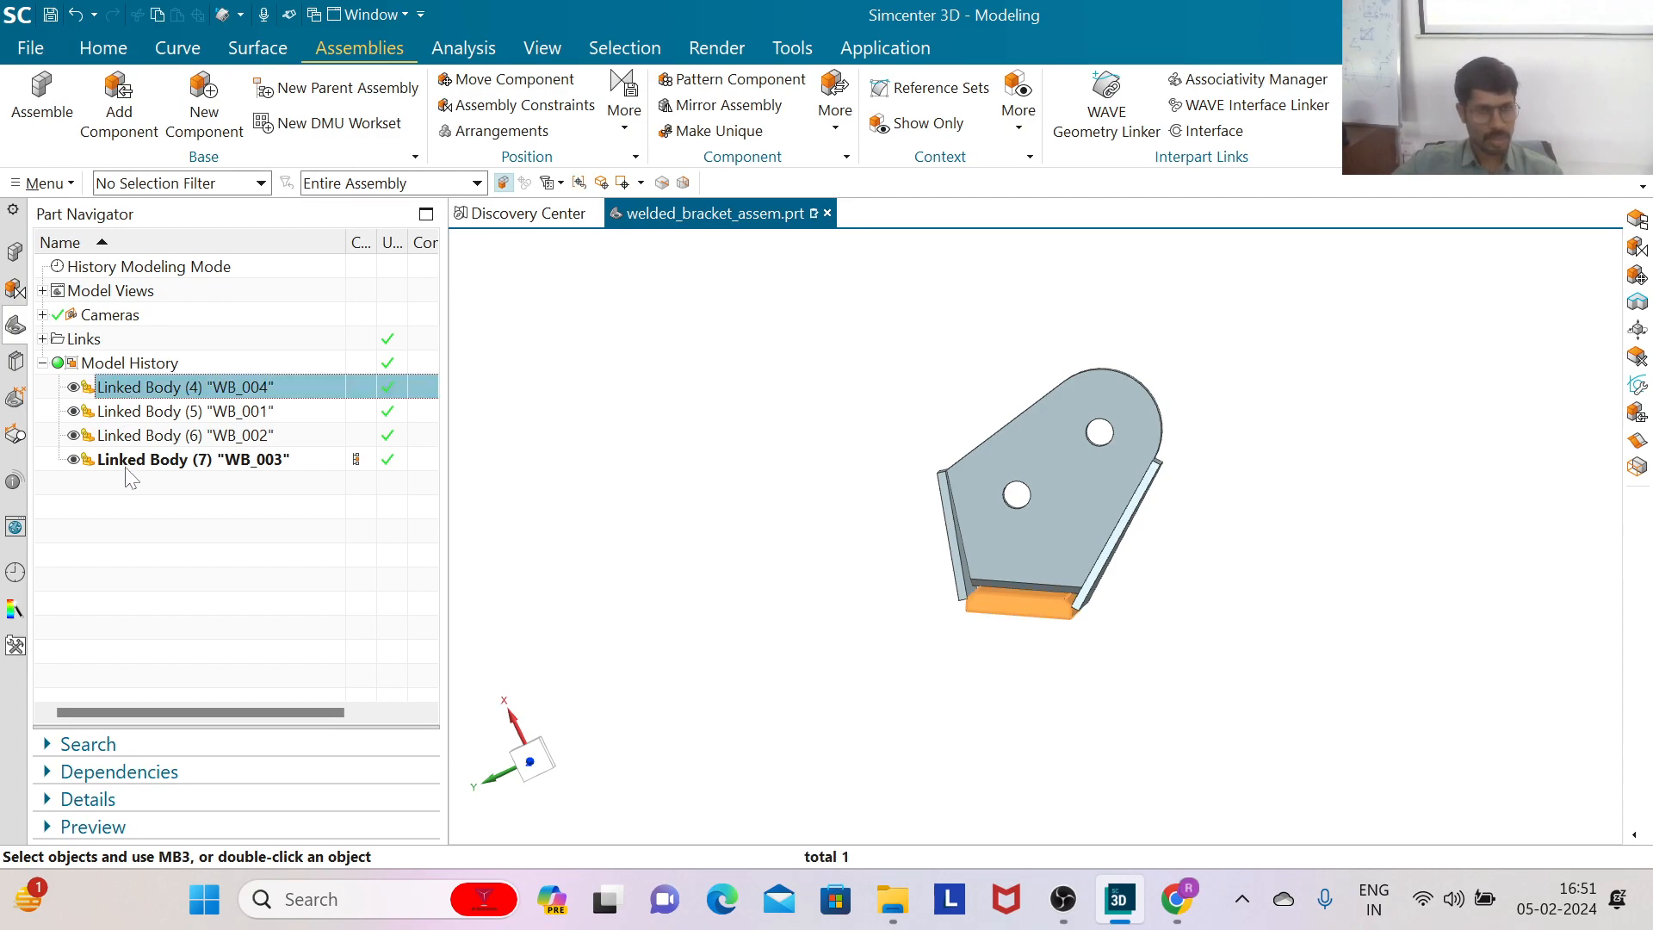
{"action": "left_click", "coordinate": [124, 461], "text": "ctrl"}
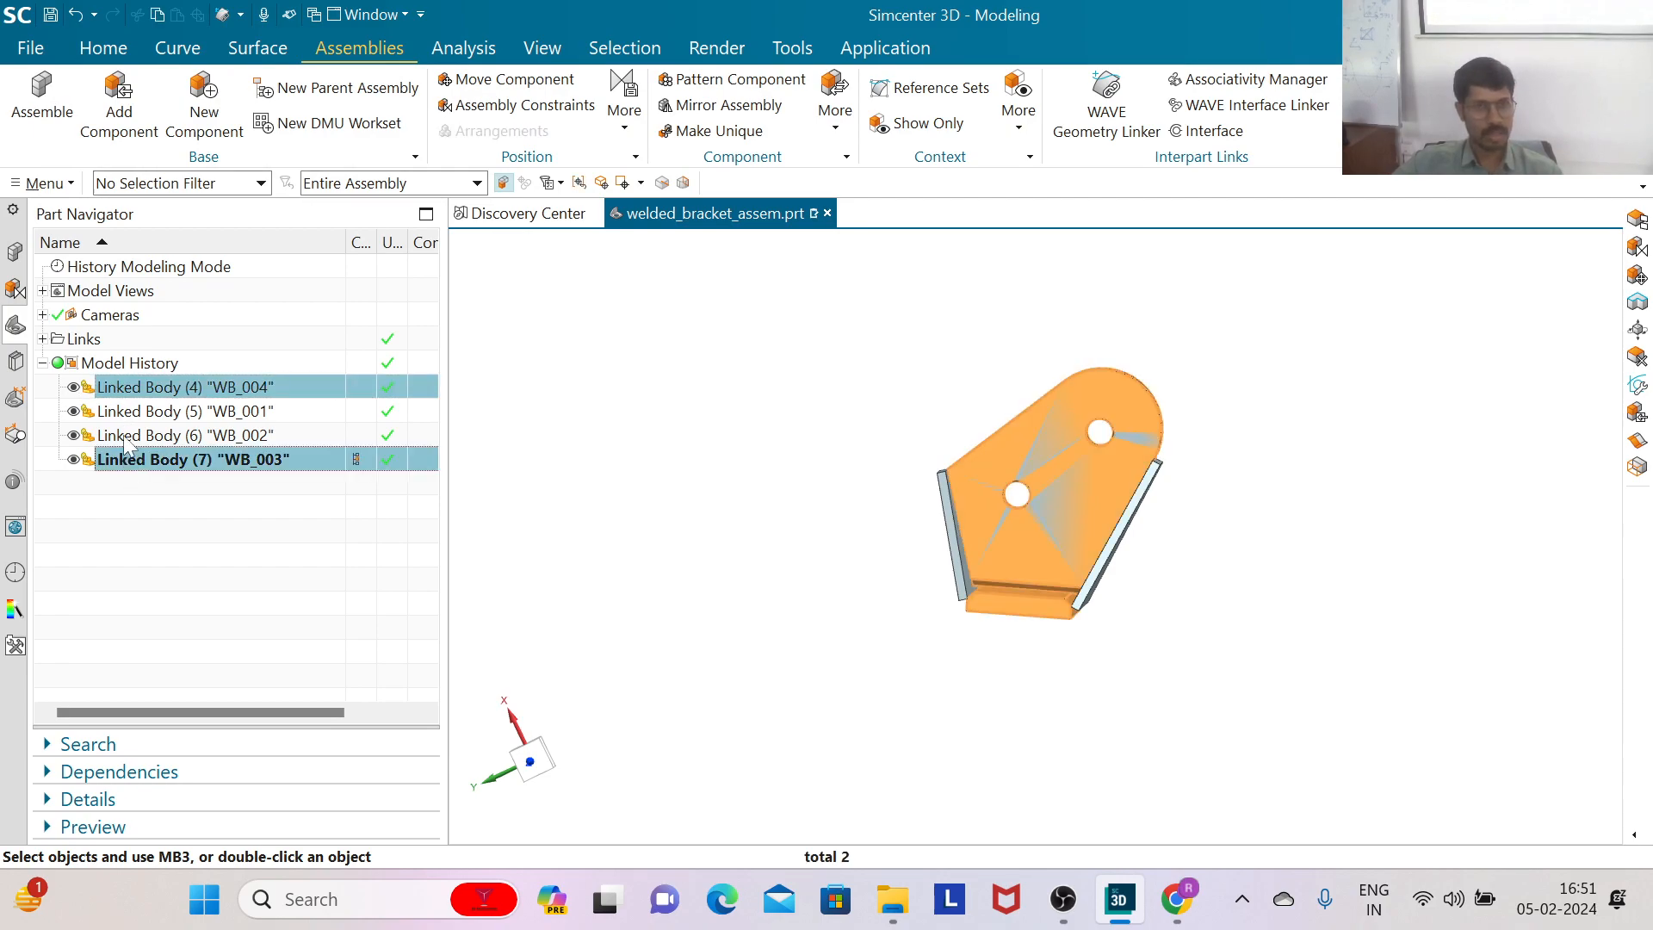
{"action": "left_click", "coordinate": [124, 437], "text": "ctrl"}
{"action": "left_click", "coordinate": [125, 412], "text": "ctrl"}
{"action": "middle_click_drag", "start_coordinate": [953, 432], "coordinate": [970, 445]}
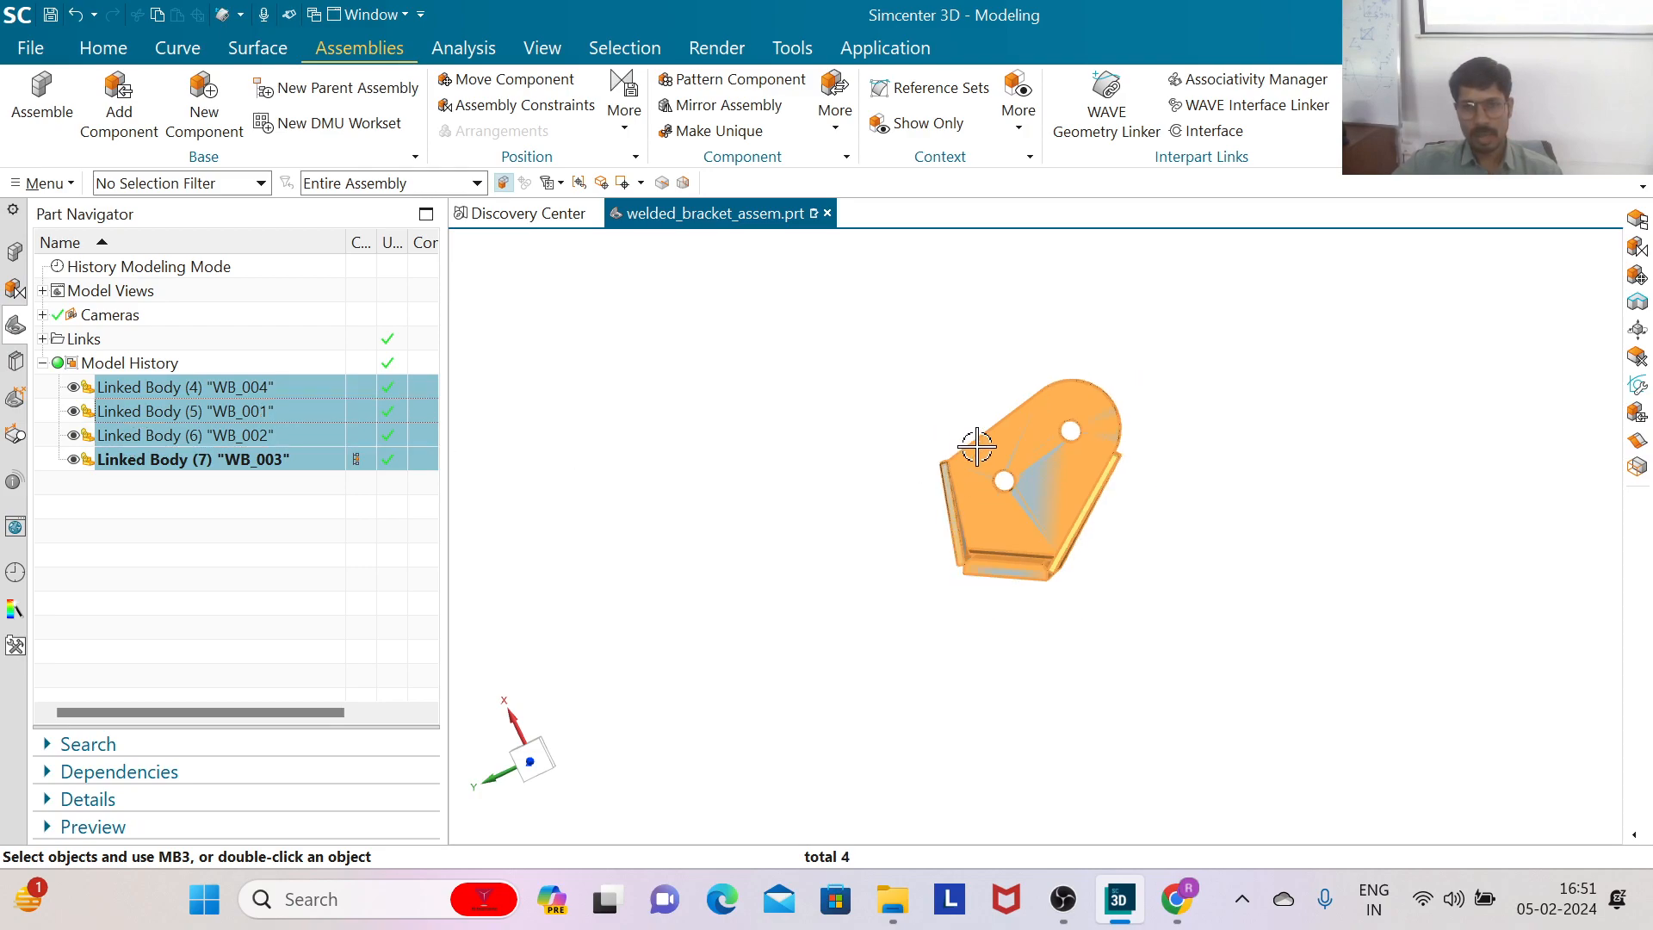
{"action": "middle_click_drag", "start_coordinate": [1145, 388], "coordinate": [1025, 417]}
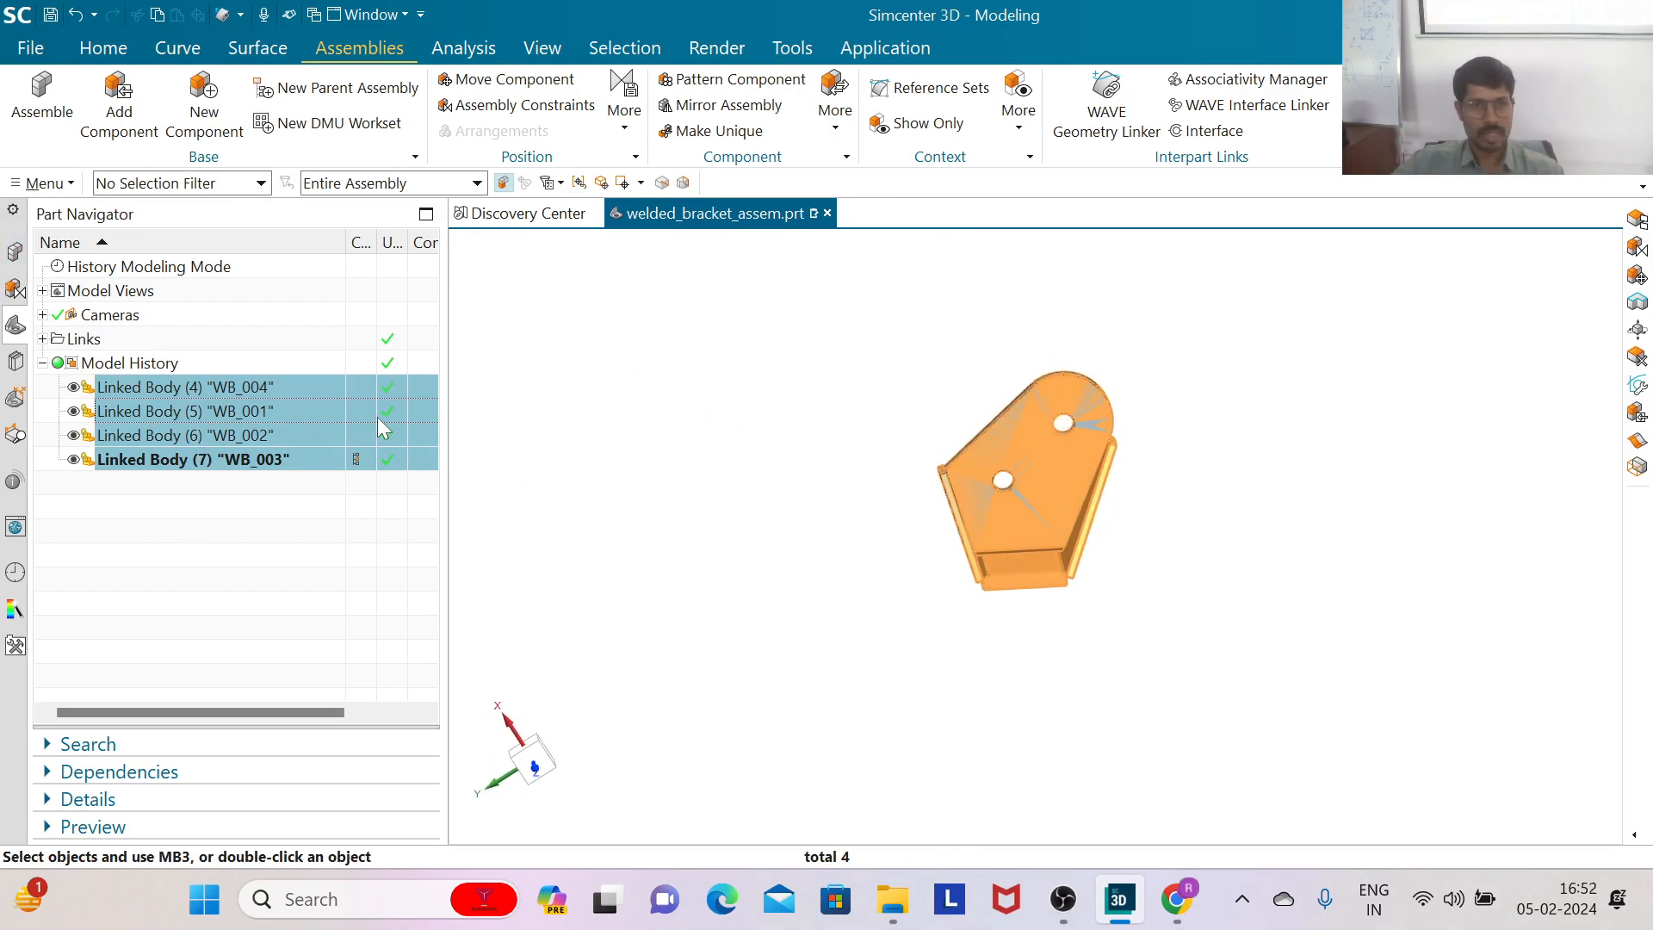
Step: Hide the original components wb_001, wb_002, wb_003 and wb_004, leaving only the linked bodies displayed
{"action": "left_click", "coordinate": [15, 253]}
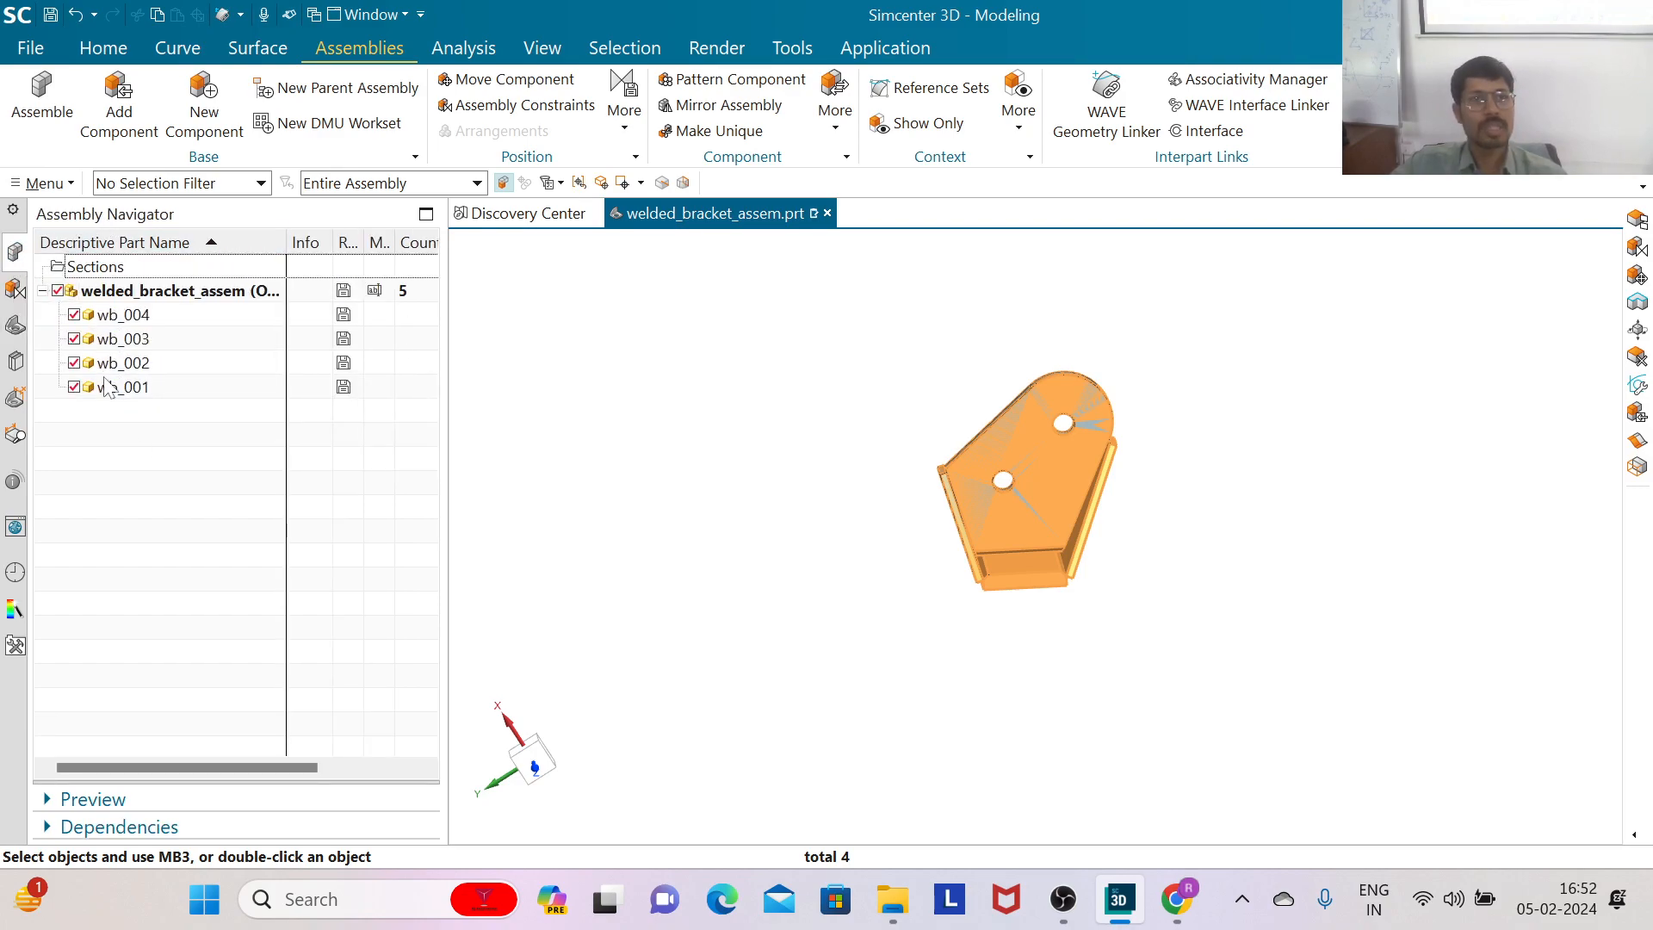
{"action": "scroll", "coordinate": [899, 465], "scroll_direction": "up", "scroll_amount": 3}
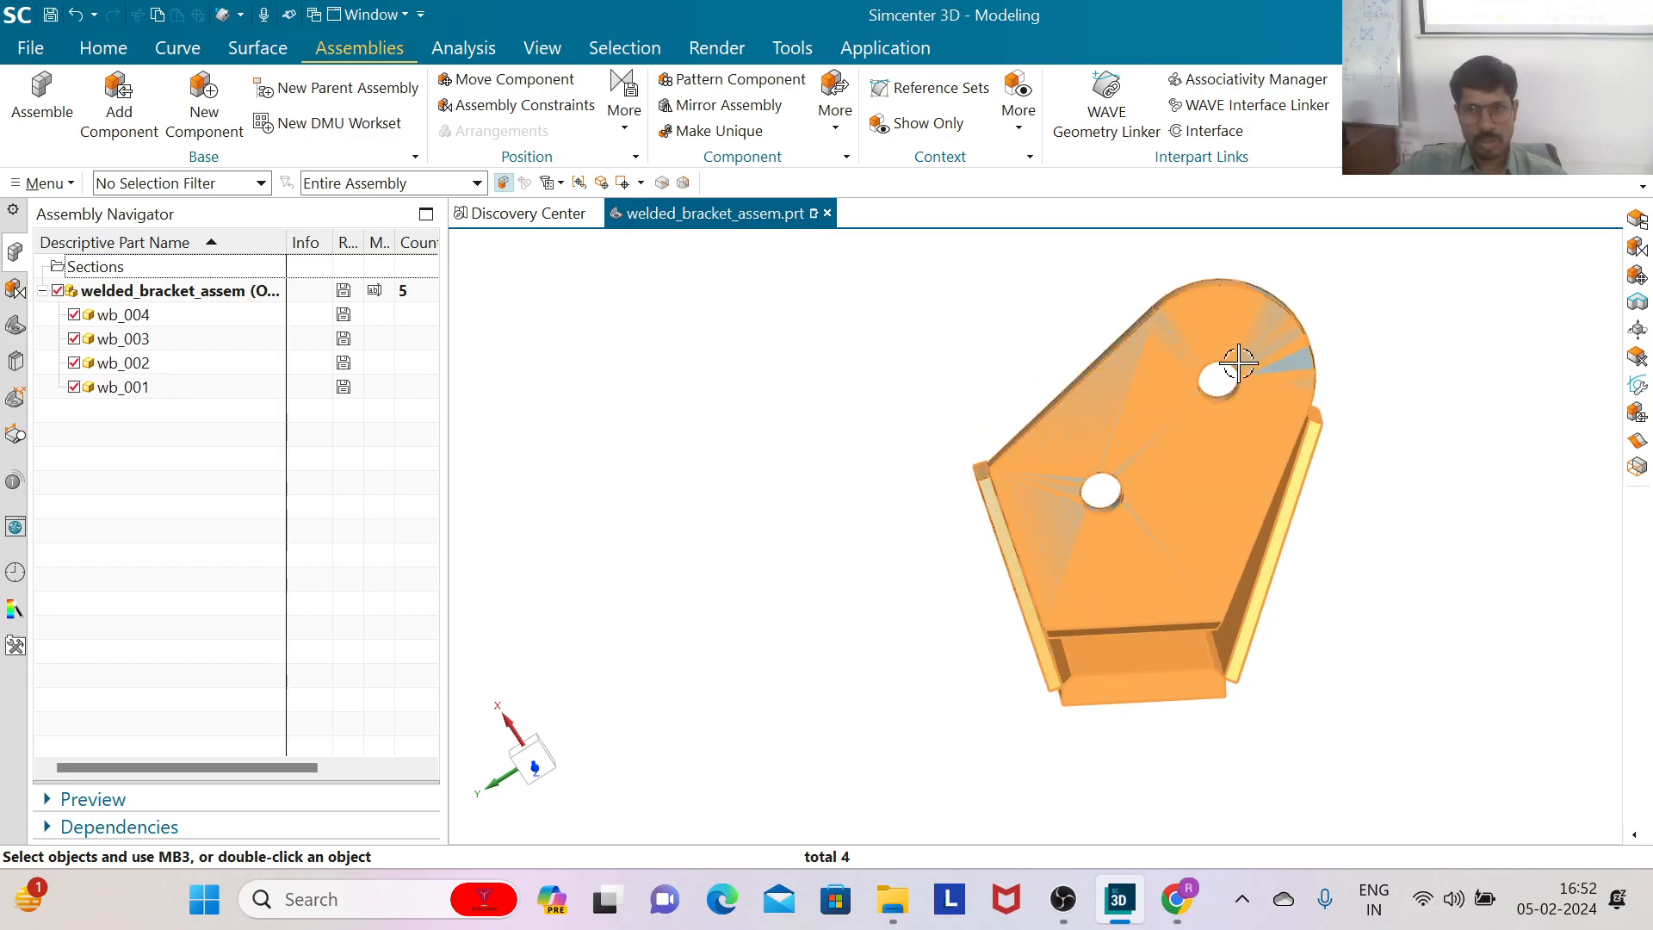
{"action": "left_click", "coordinate": [75, 340]}
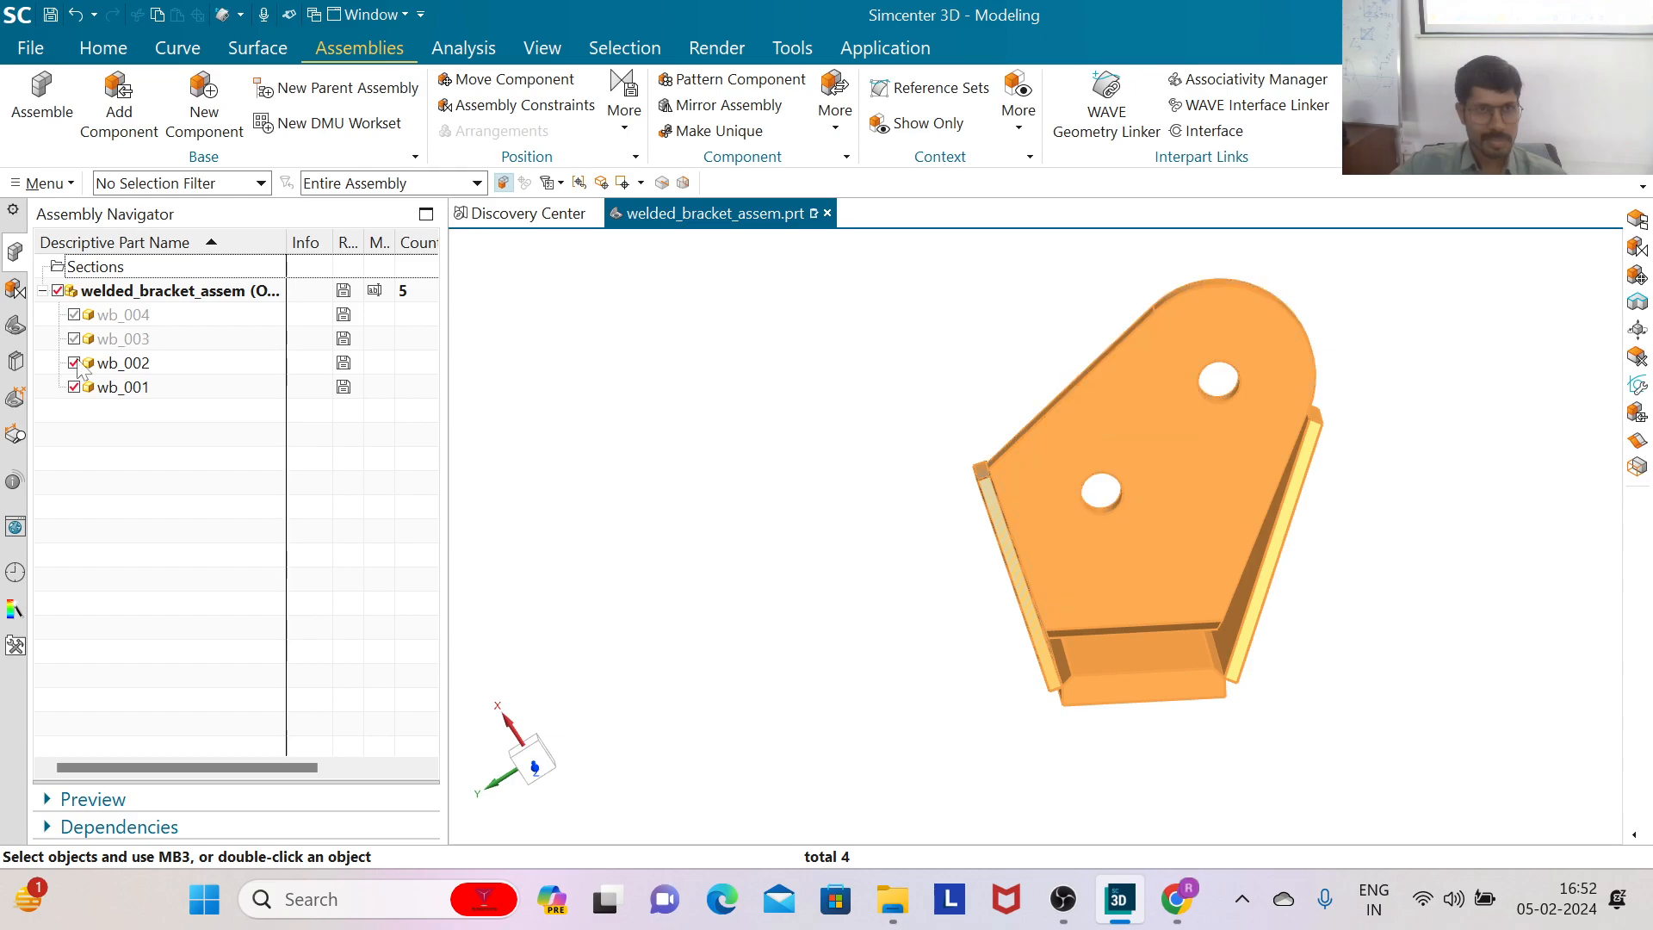
{"action": "left_click", "coordinate": [74, 387]}
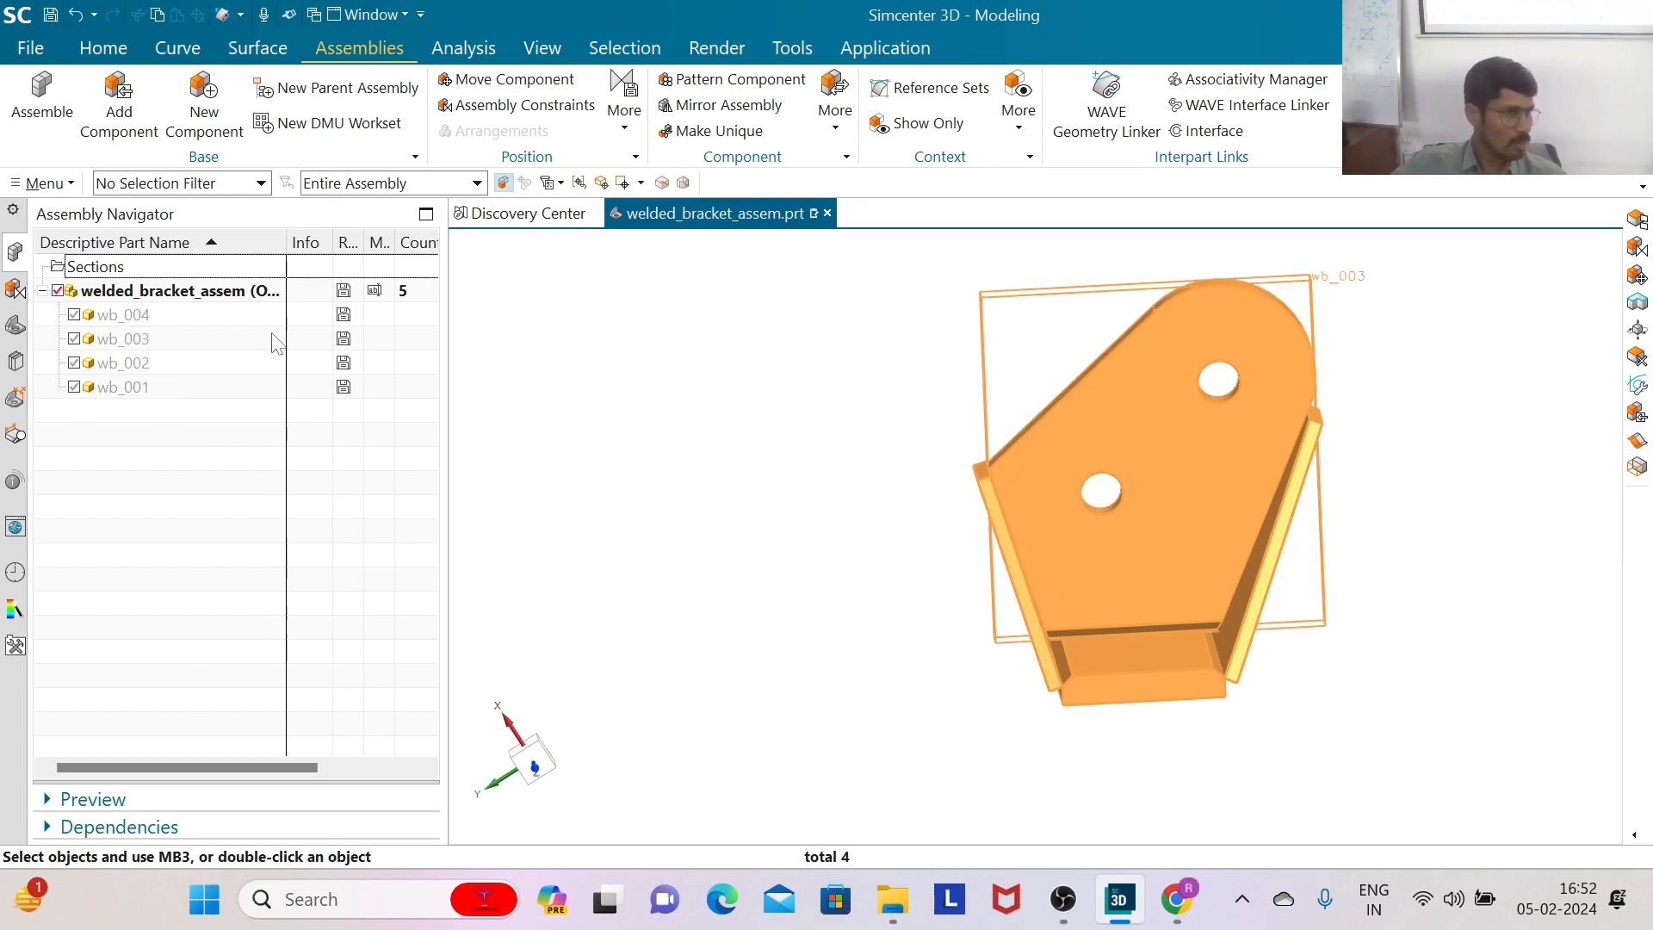
{"action": "middle_click_drag", "start_coordinate": [638, 398], "coordinate": [947, 333]}
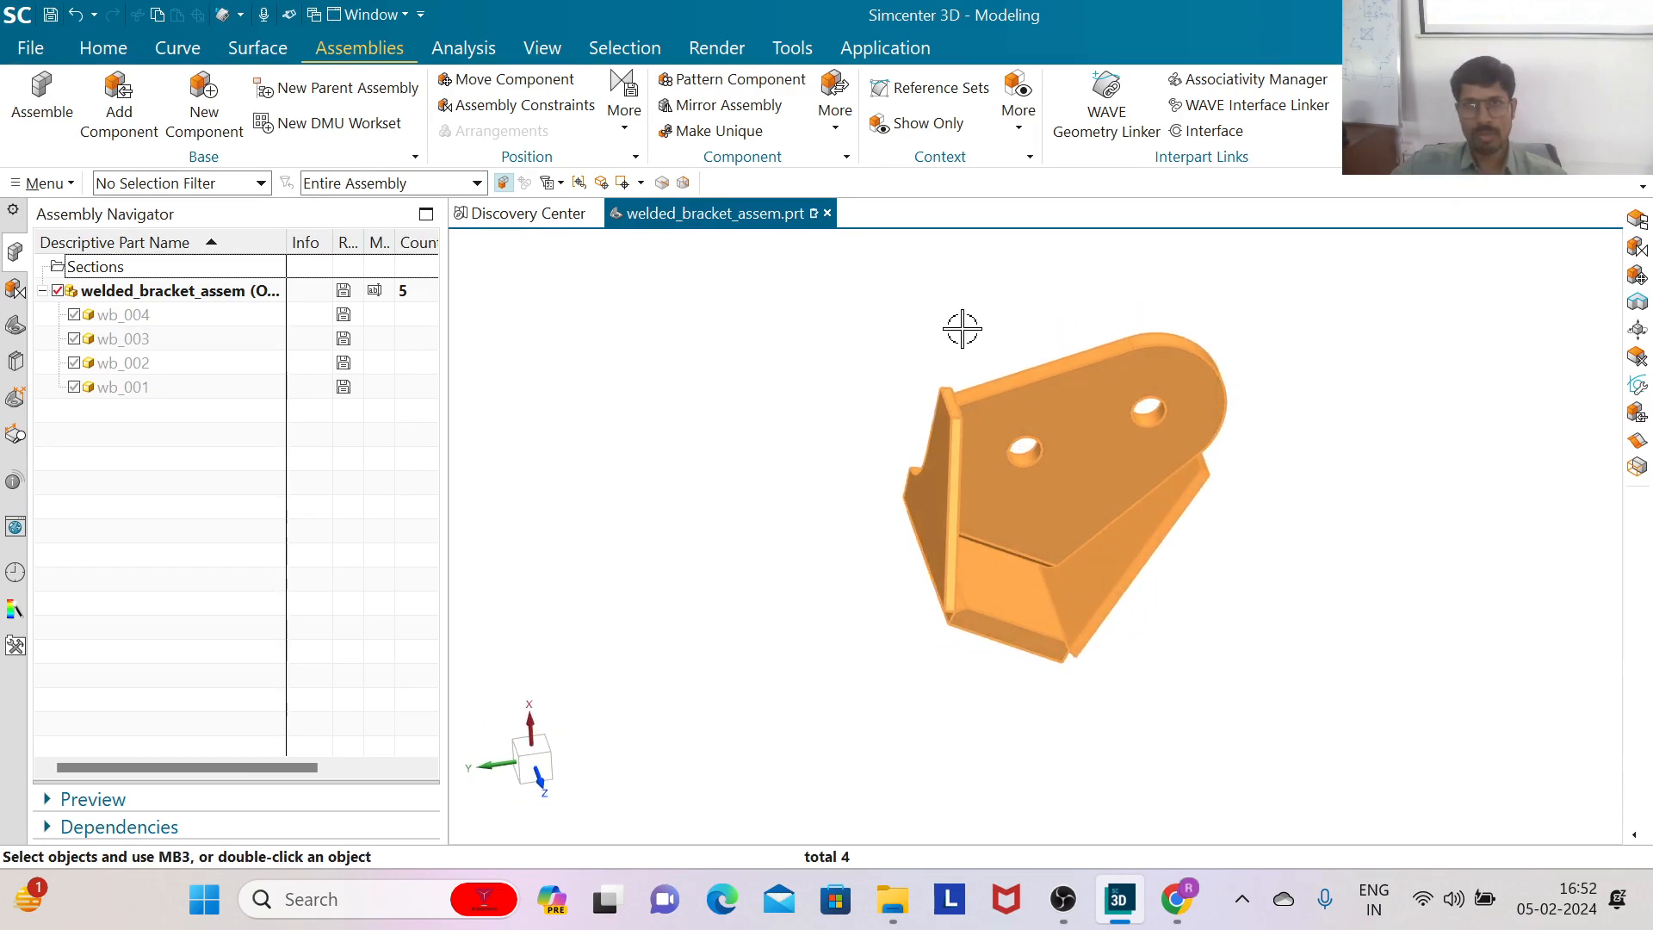
{"action": "scroll", "coordinate": [1000, 491], "scroll_direction": "down", "scroll_amount": 1}
{"action": "scroll", "coordinate": [967, 413], "scroll_direction": "up", "scroll_amount": 2}
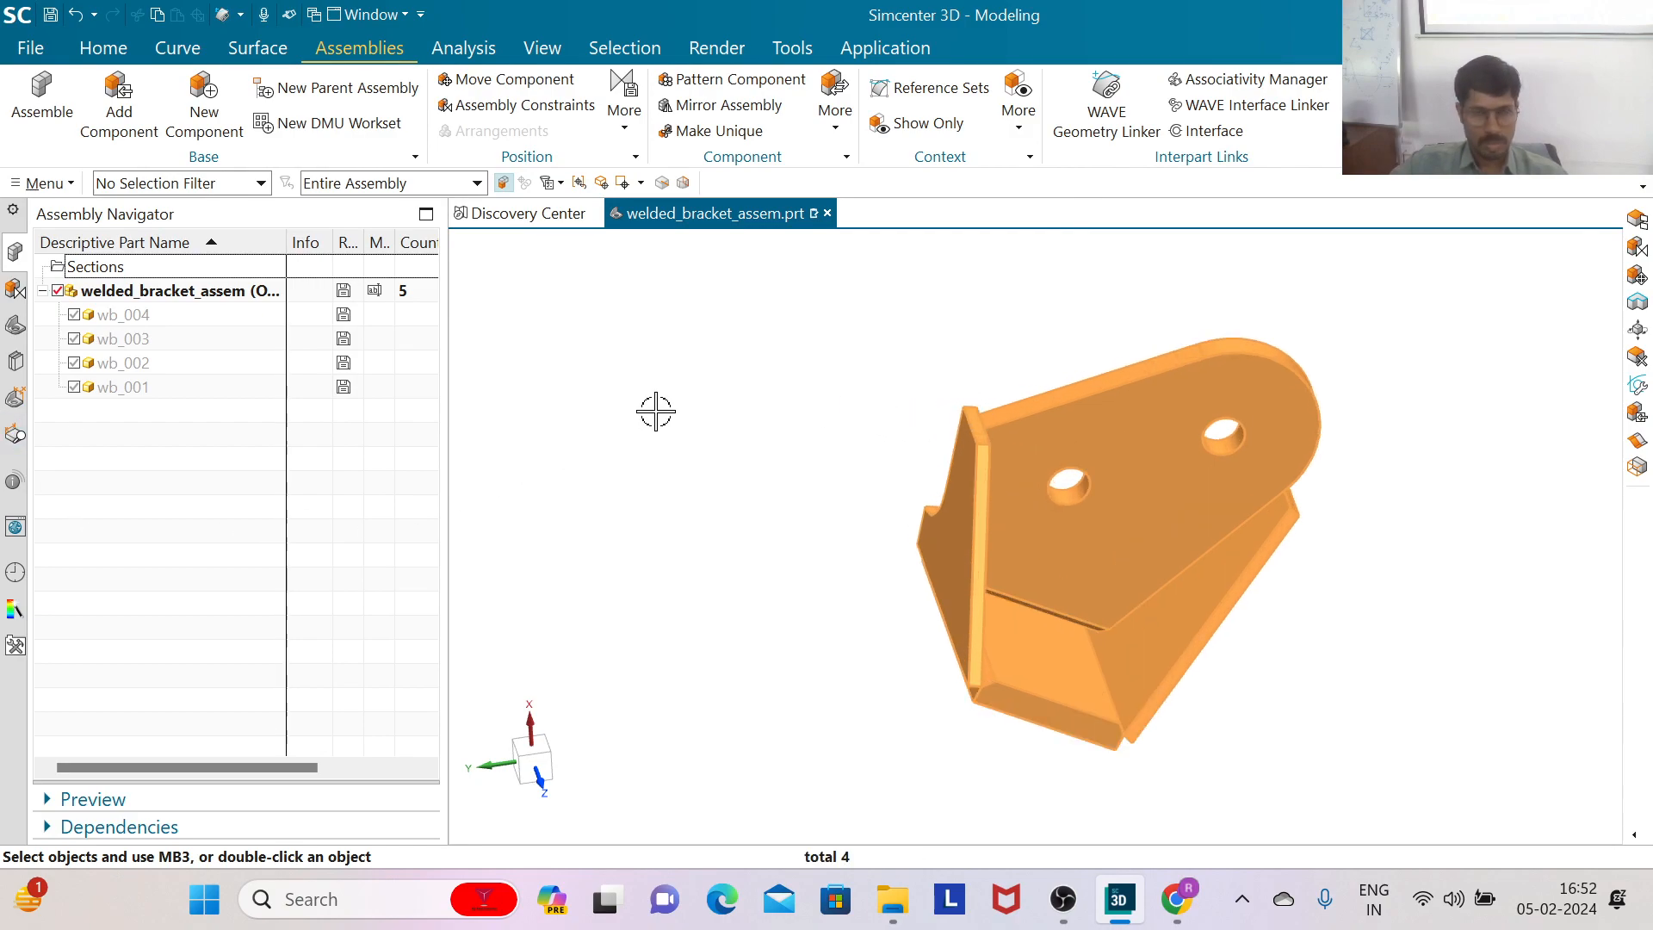
Step: Make the lower edge face of the two-hole plate WB_003 coplanar with the inner face of plate WB_004
{"action": "key", "text": "Escape"}
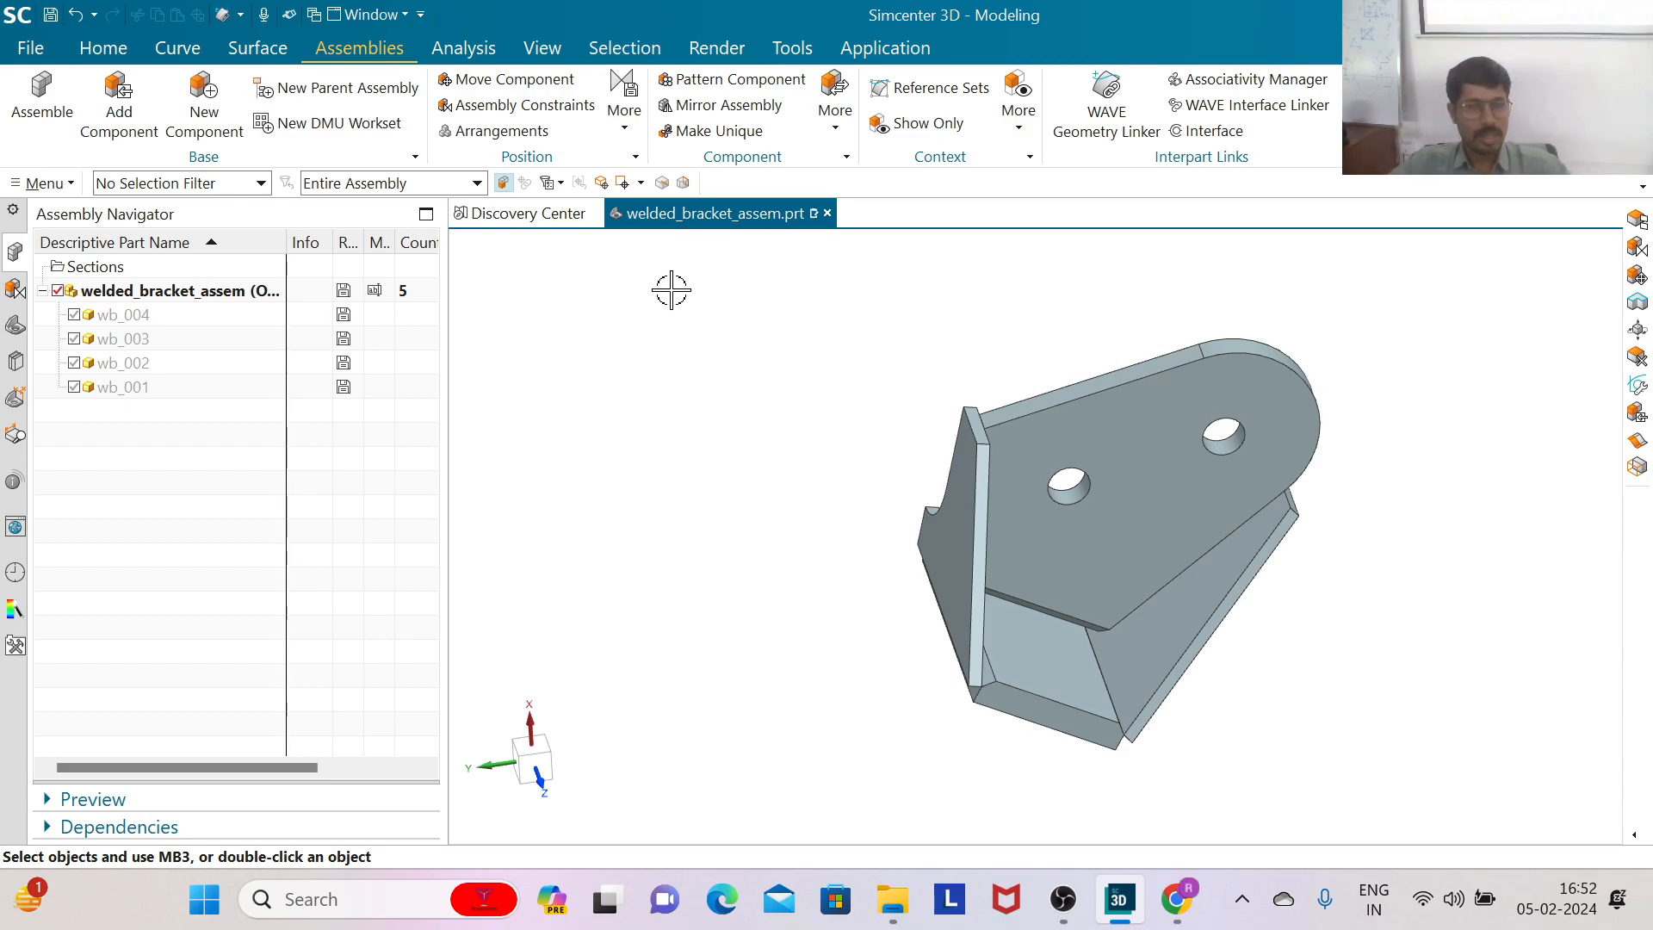
{"action": "left_click", "coordinate": [16, 326]}
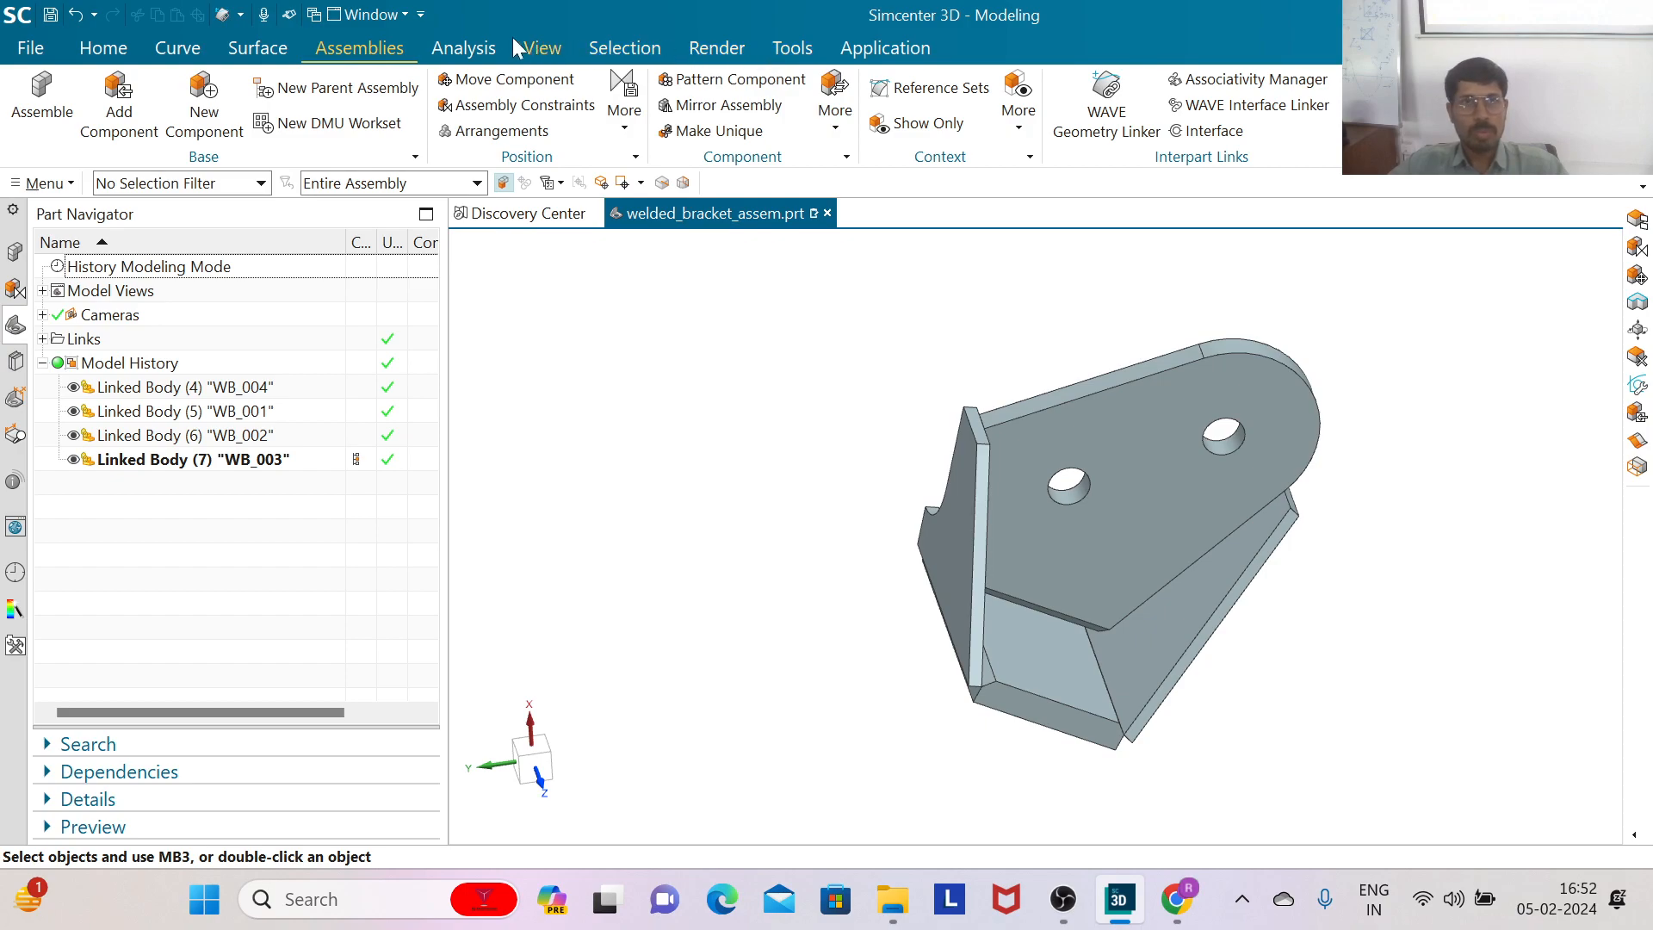
{"action": "left_click", "coordinate": [103, 49]}
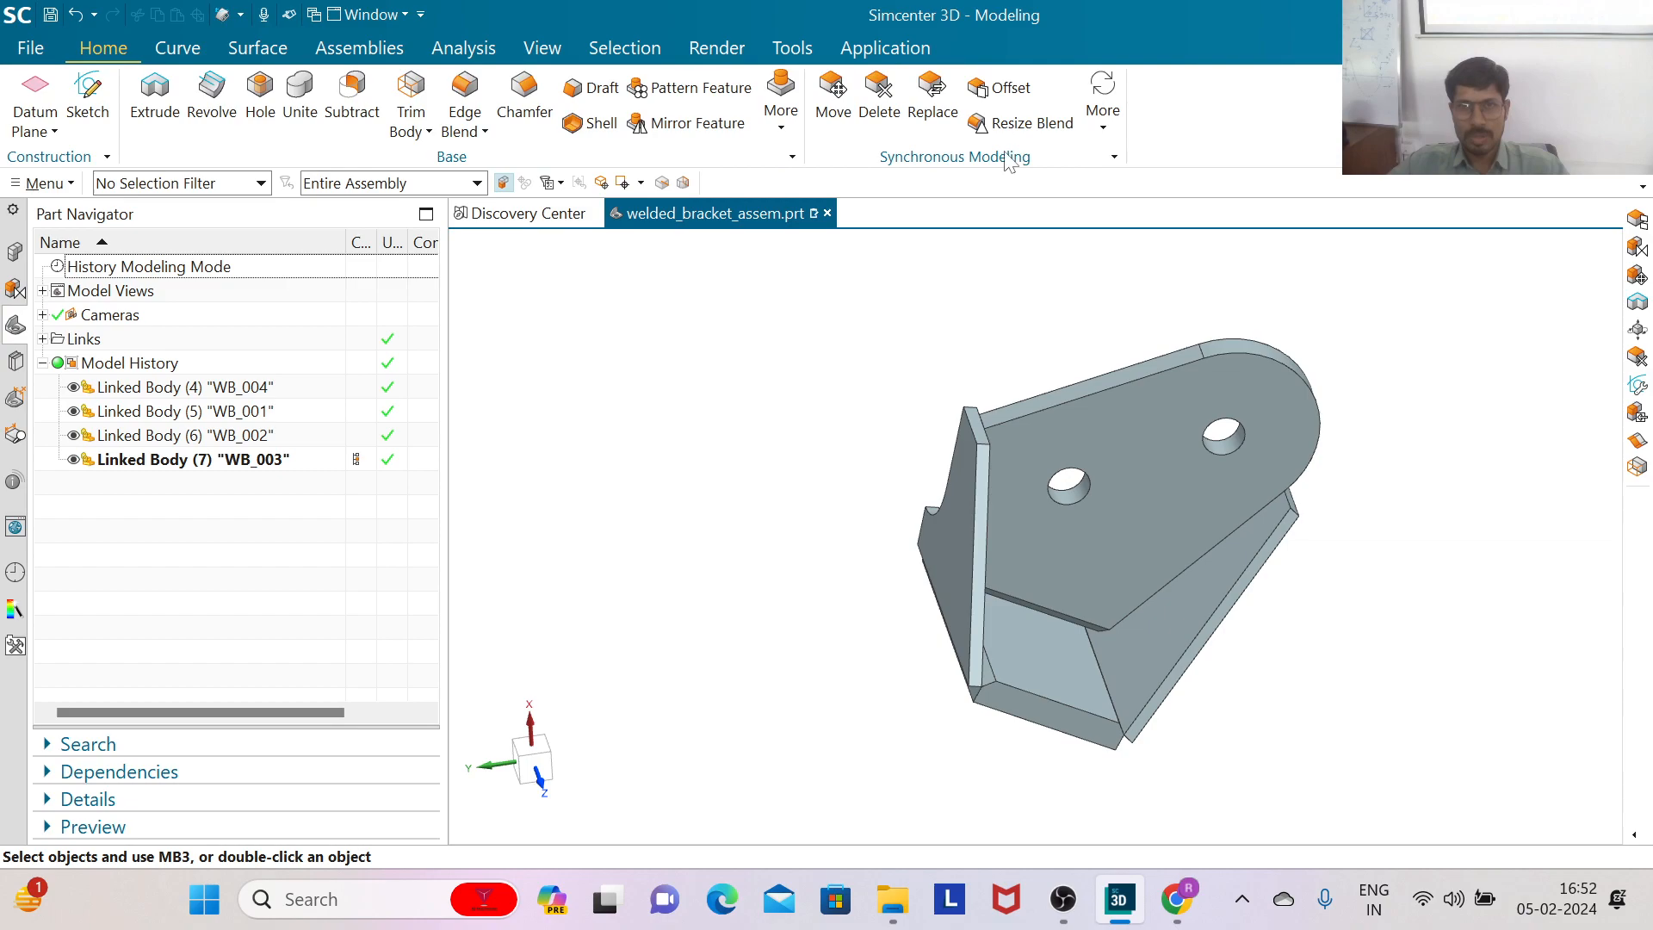
{"action": "left_click", "coordinate": [1104, 110]}
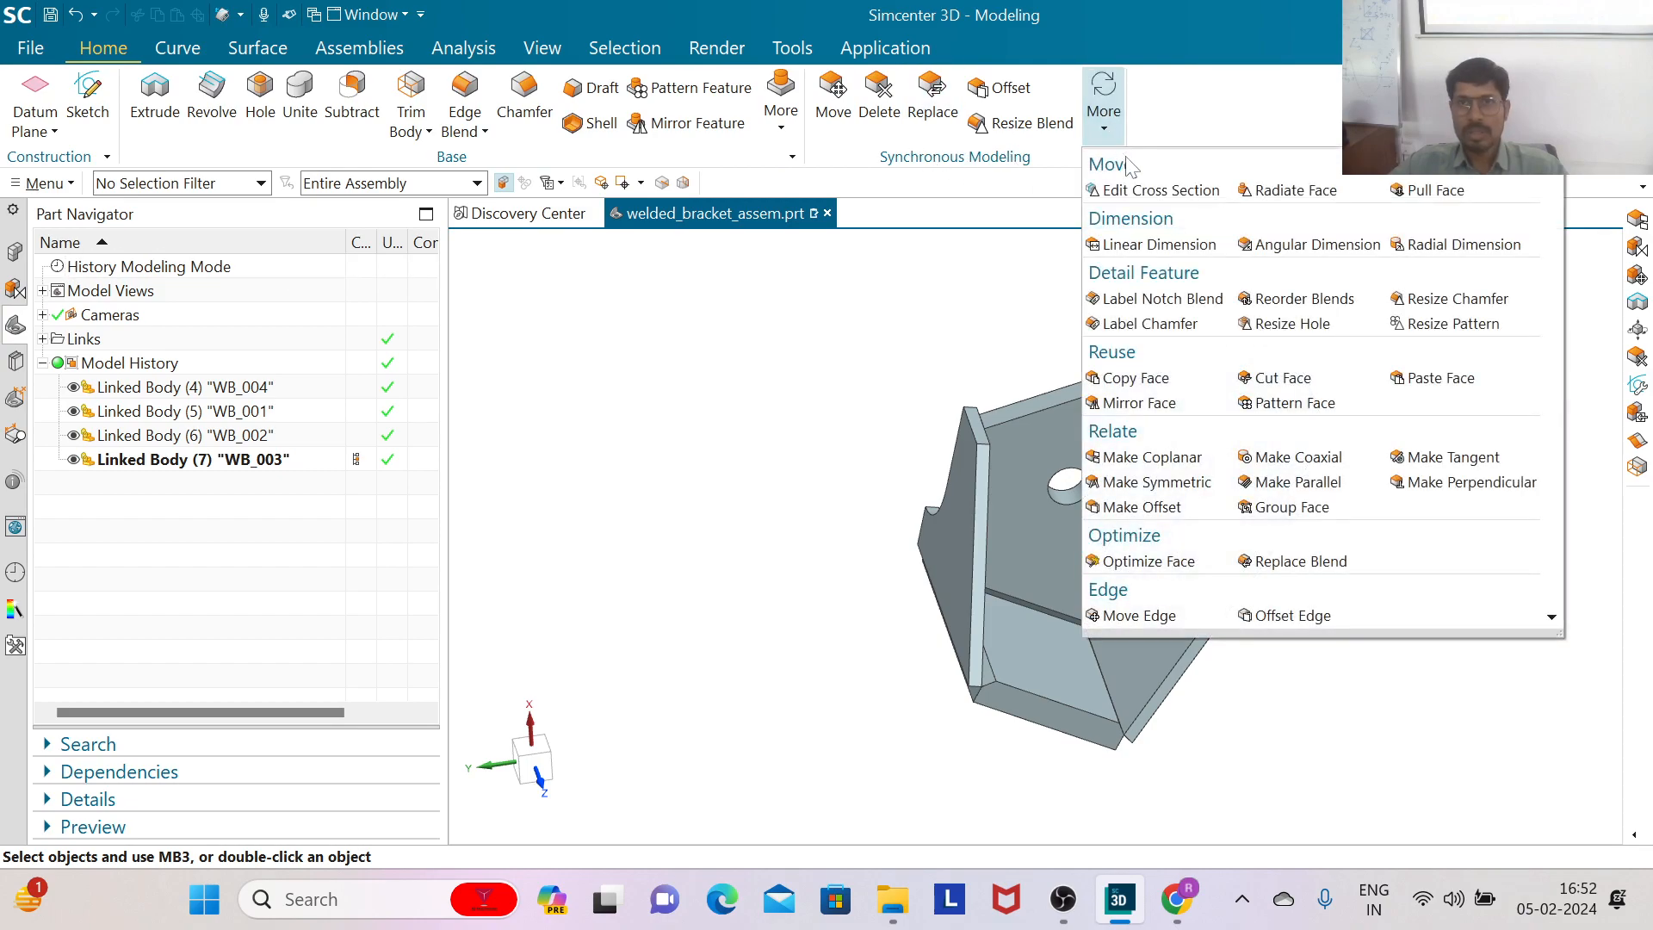
{"action": "left_click", "coordinate": [1144, 456]}
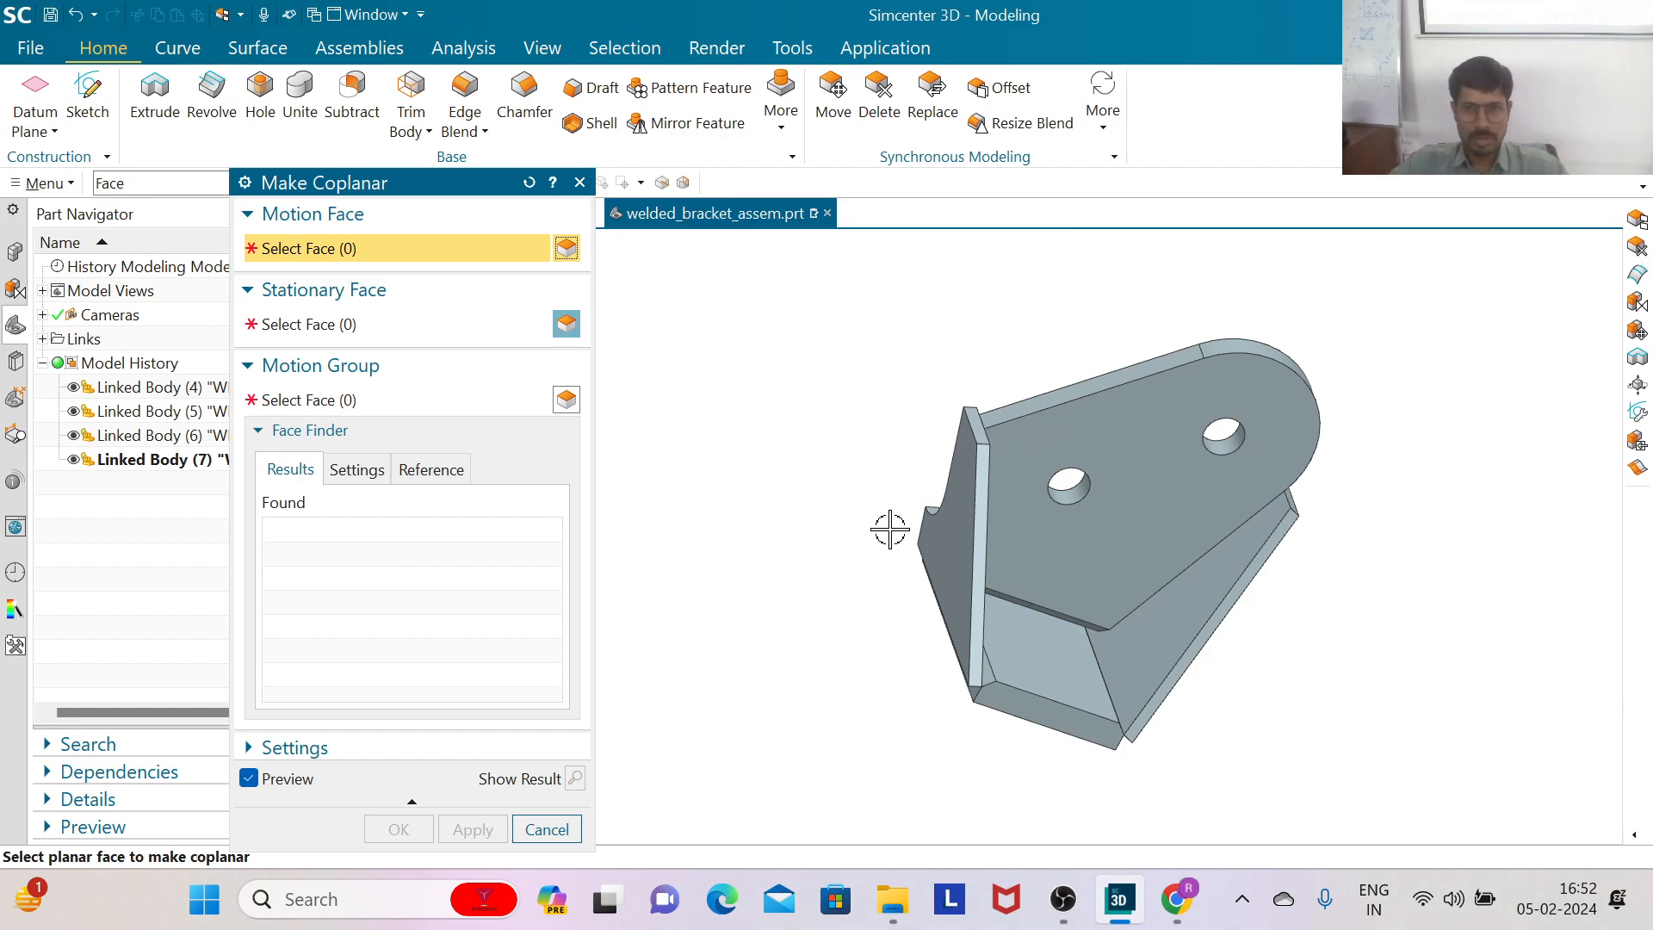
{"action": "mouse_move", "coordinate": [886, 465]}
{"action": "middle_mouse_down"}
{"action": "mouse_move", "coordinate": [859, 453]}
{"action": "mouse_move", "coordinate": [886, 451]}
{"action": "middle_mouse_up"}
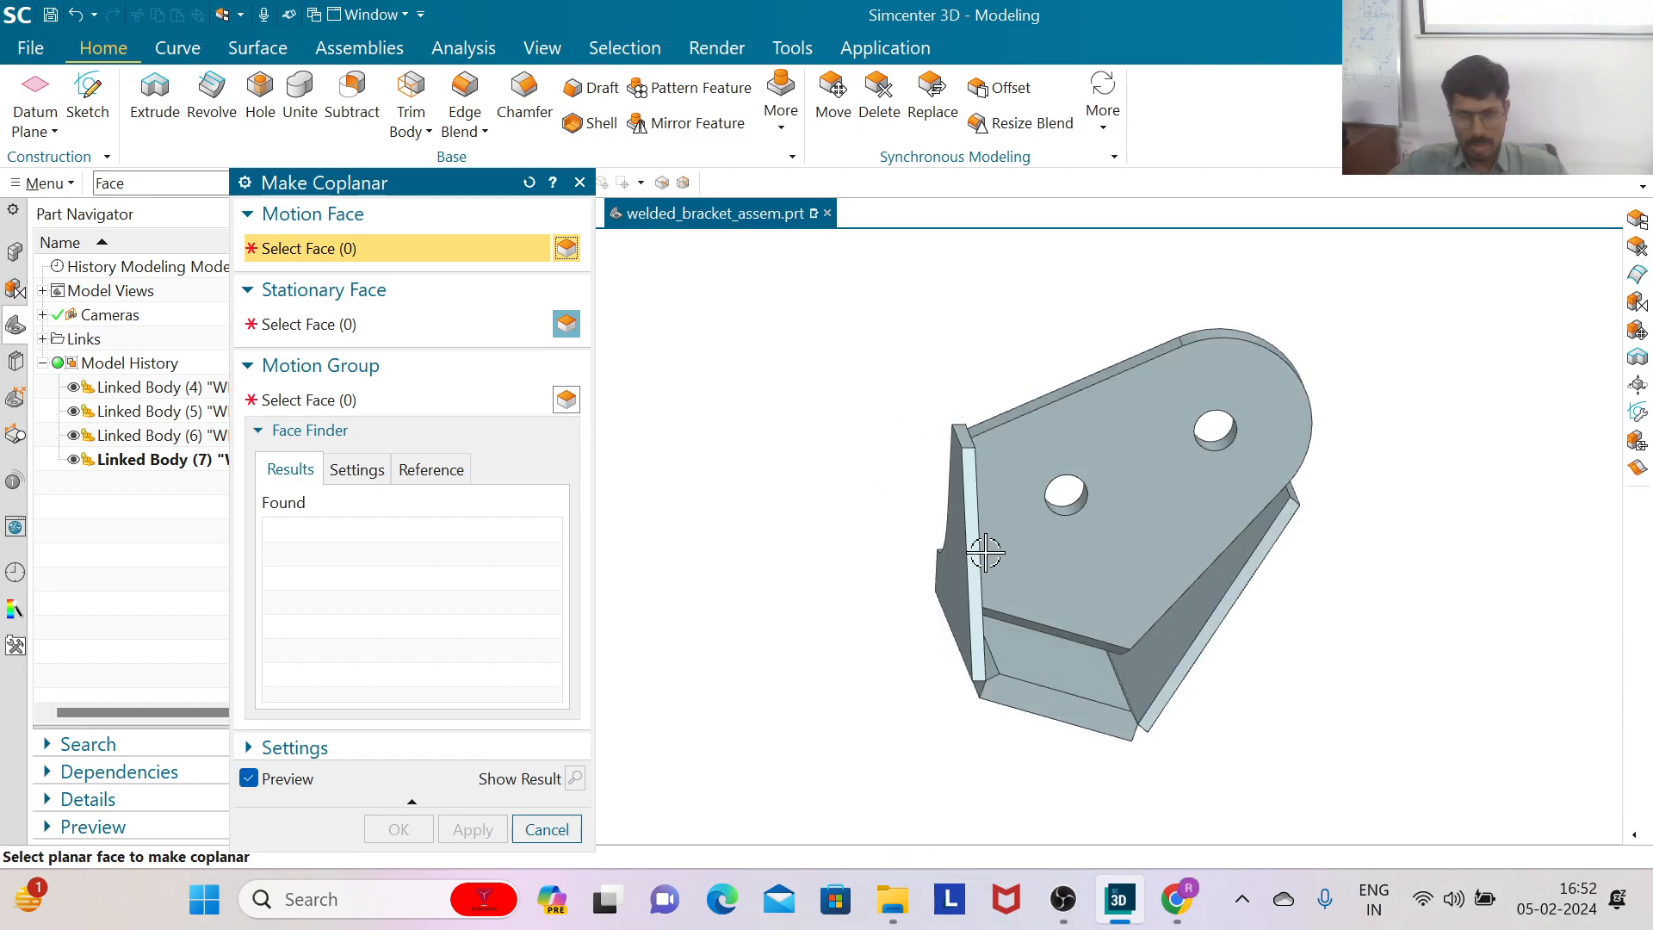
{"action": "mouse_move", "coordinate": [1262, 679]}
{"action": "middle_mouse_down"}
{"action": "mouse_move", "coordinate": [1234, 646]}
{"action": "mouse_move", "coordinate": [1250, 660]}
{"action": "middle_mouse_up"}
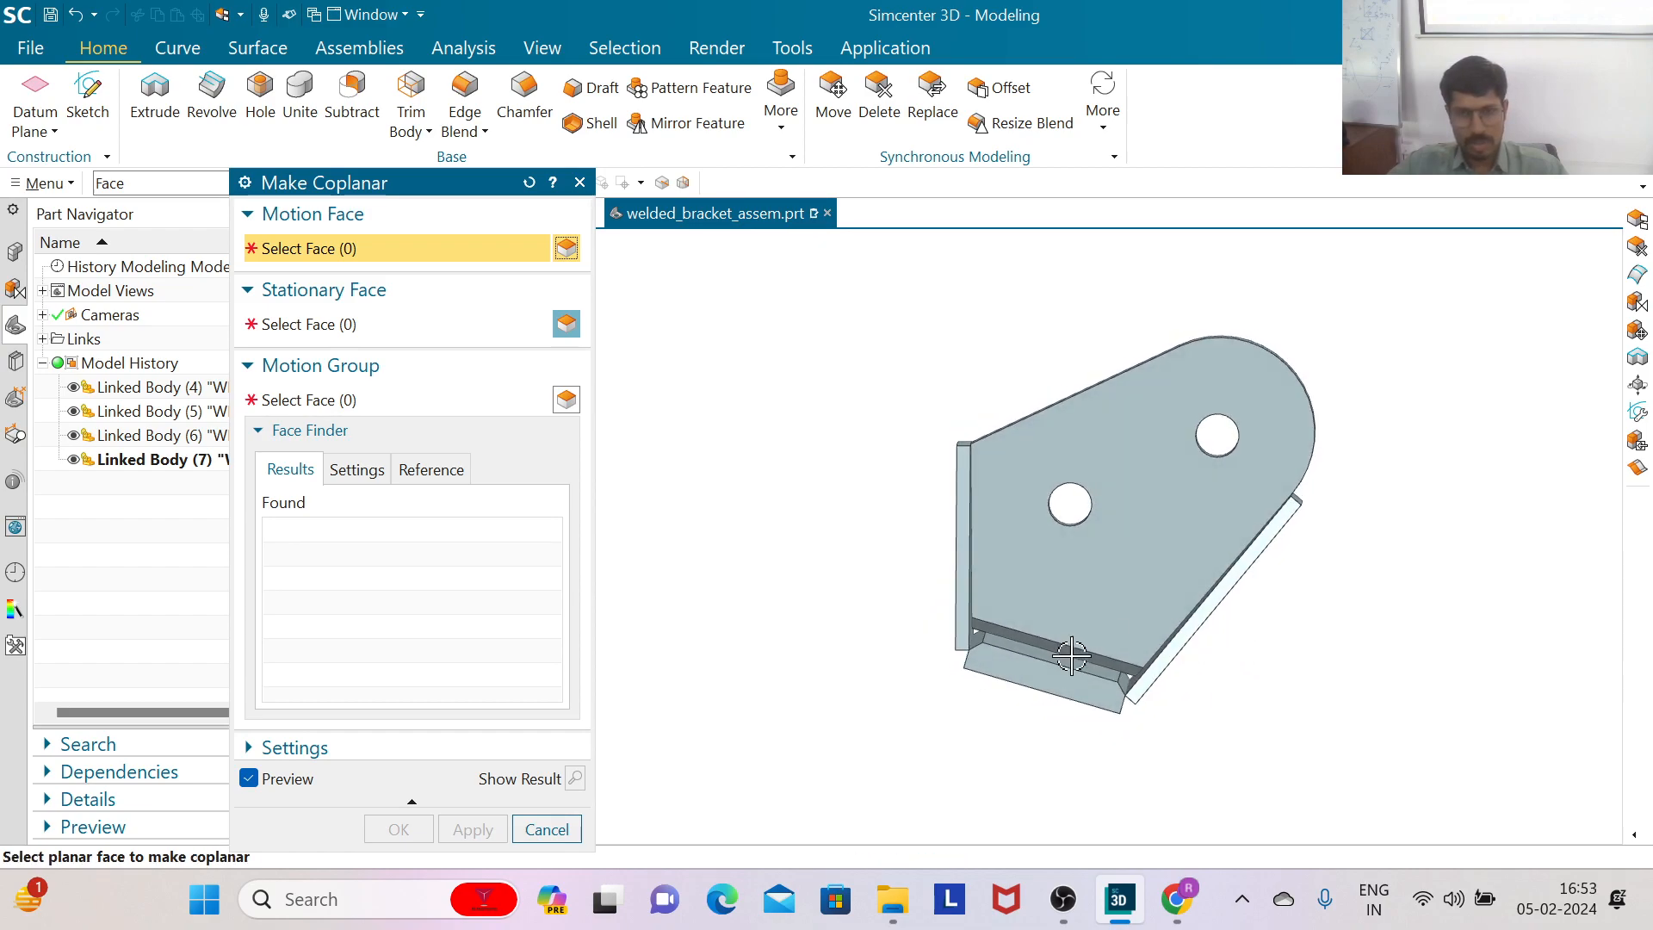
{"action": "scroll", "coordinate": [1051, 625], "scroll_direction": "up", "scroll_amount": 4}
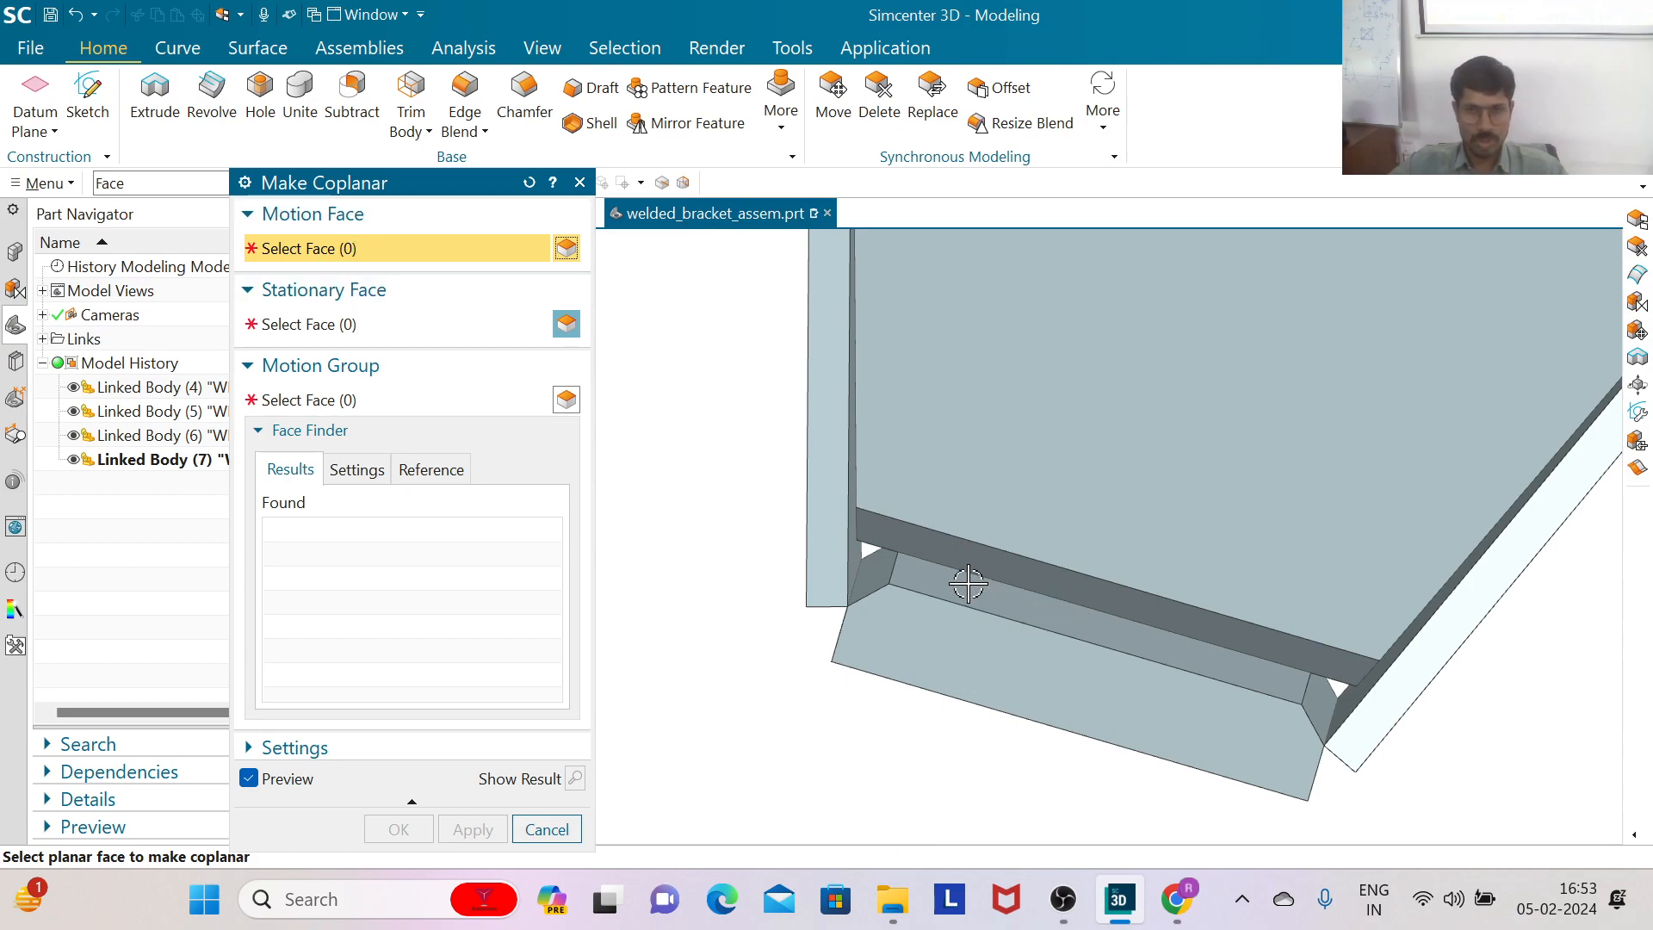
{"action": "left_click", "coordinate": [968, 551]}
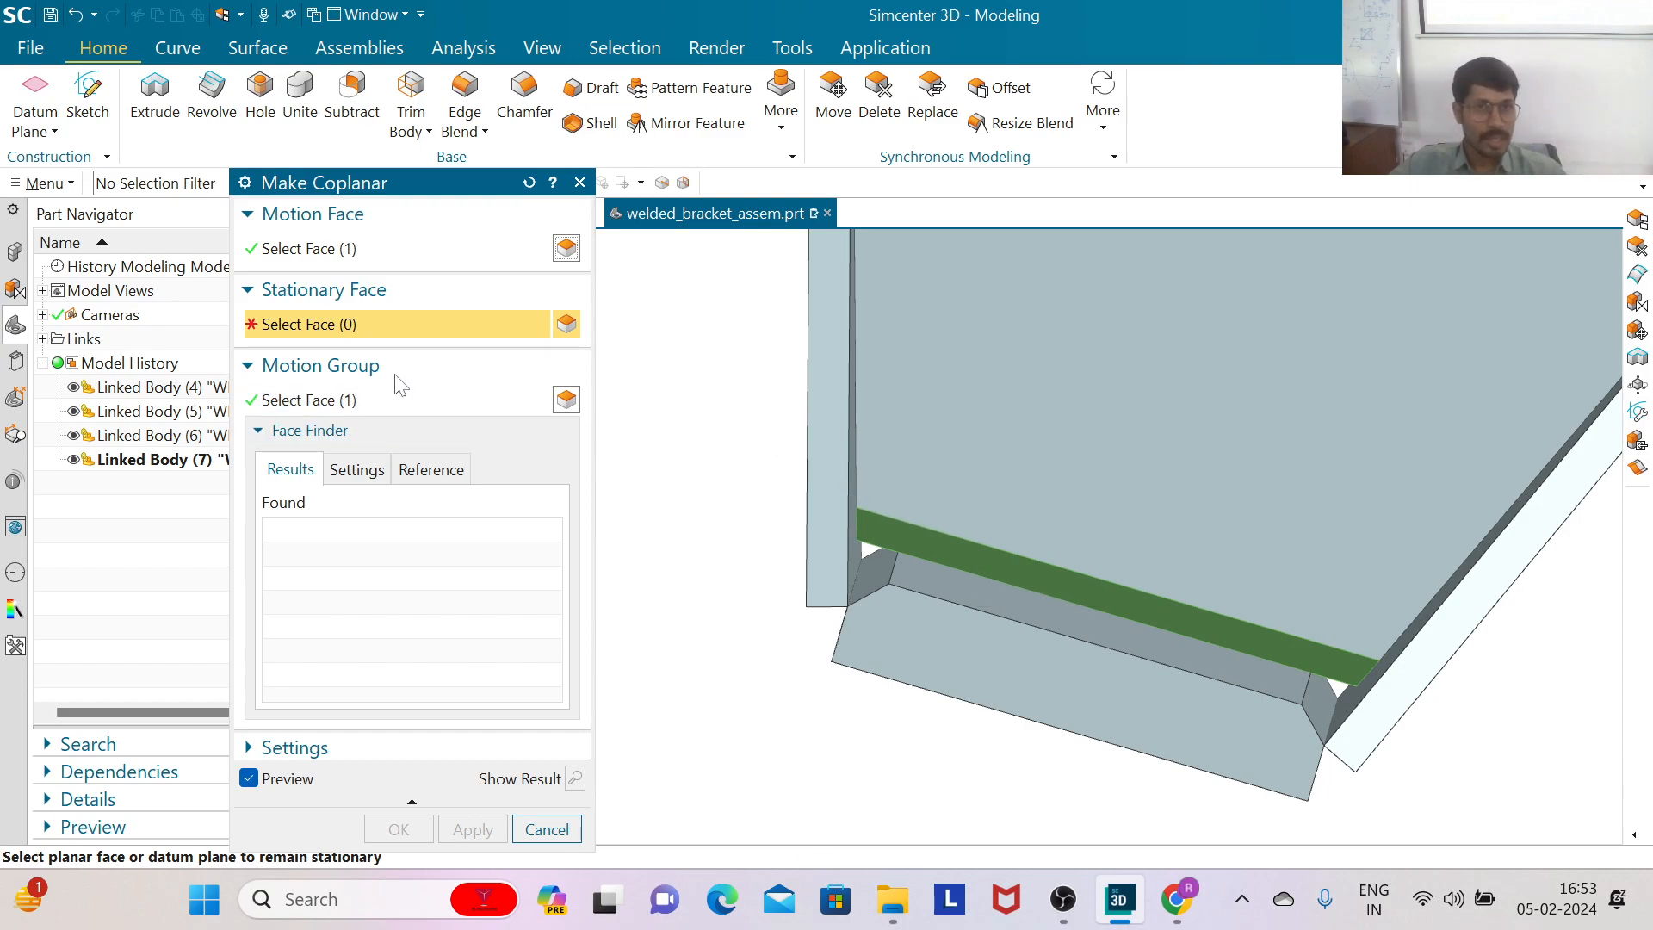
{"action": "left_click", "coordinate": [971, 591]}
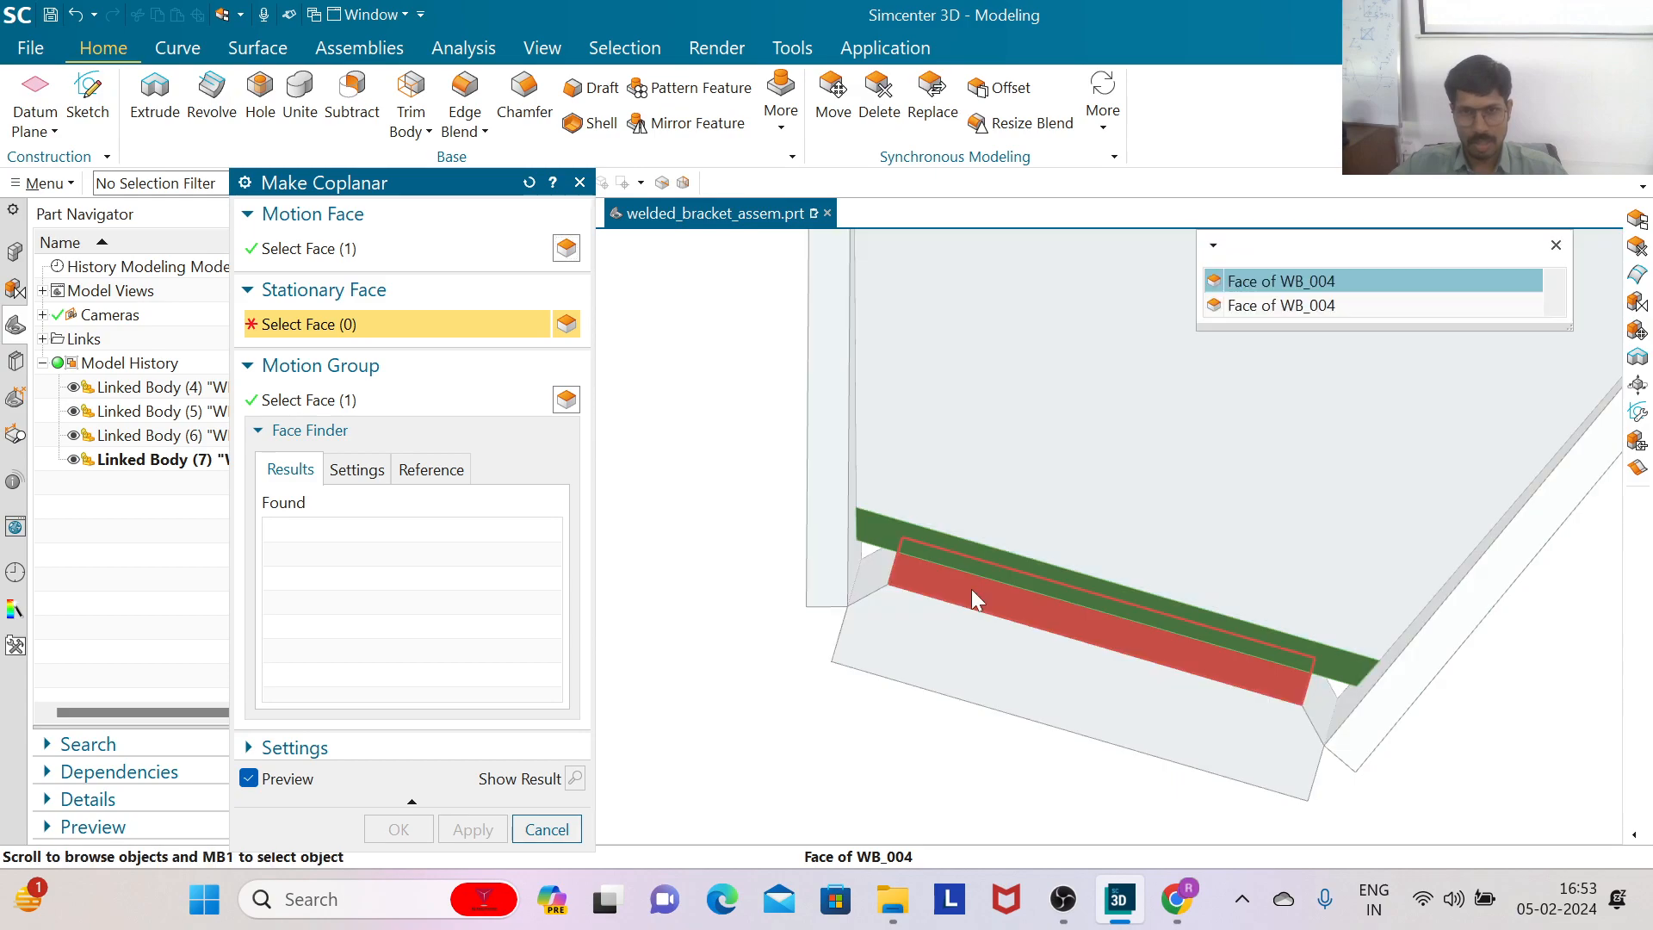
{"action": "left_click", "coordinate": [1317, 288]}
{"action": "scroll", "coordinate": [912, 568], "scroll_direction": "down", "scroll_amount": 5}
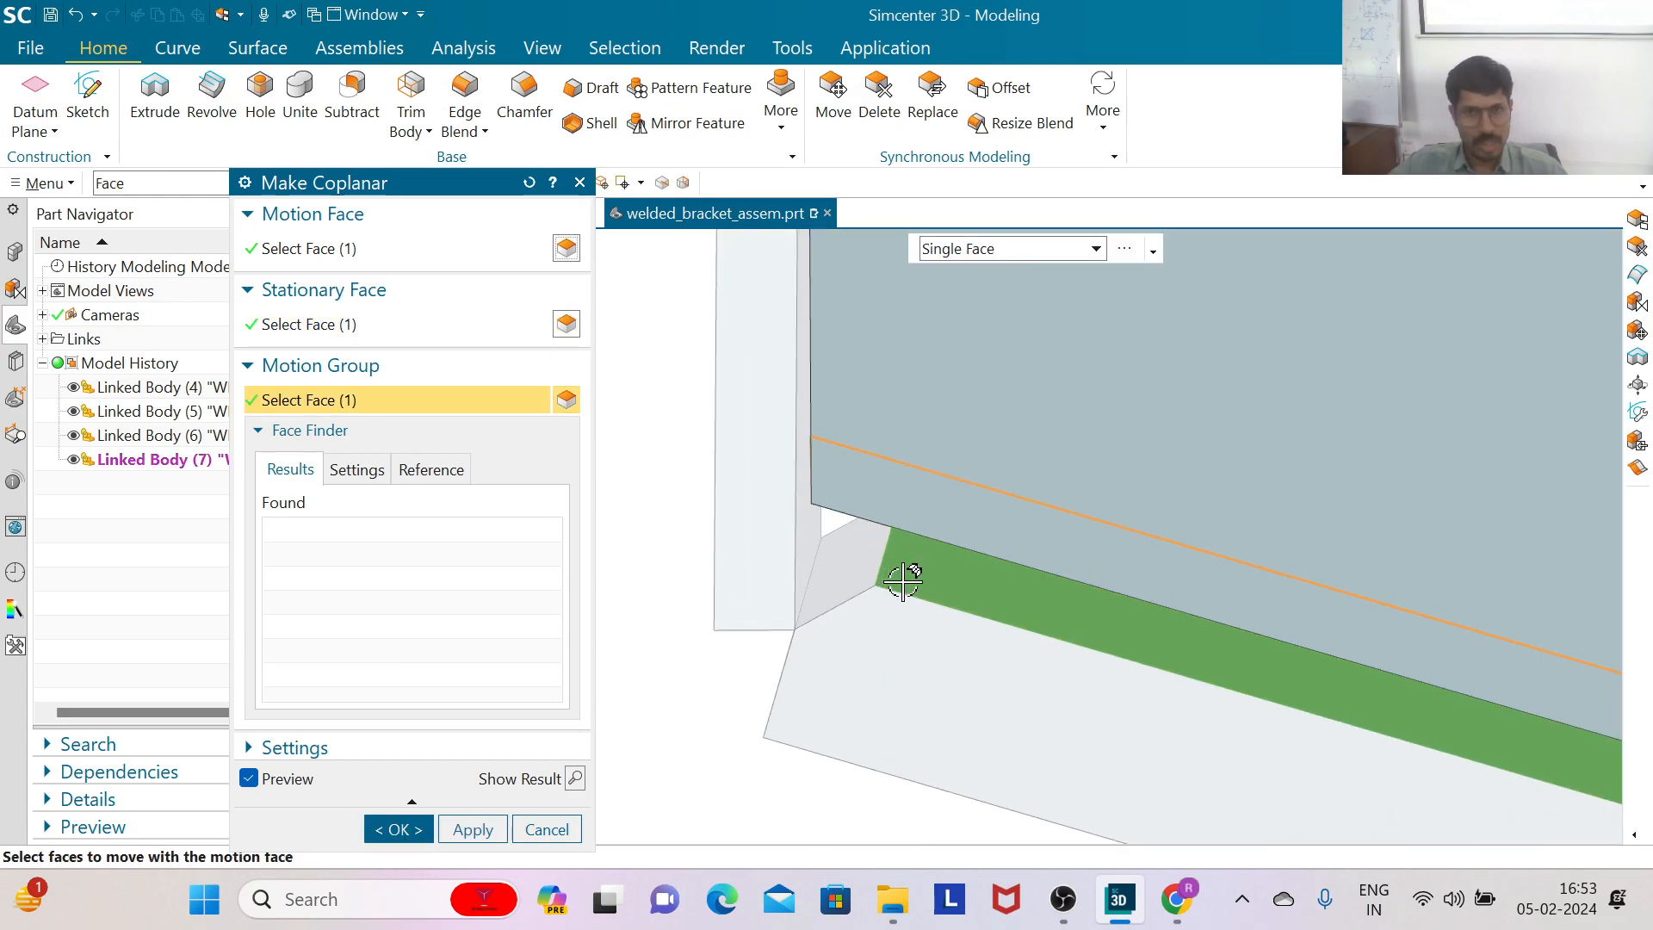
{"action": "scroll", "coordinate": [930, 520], "scroll_direction": "up", "scroll_amount": 4}
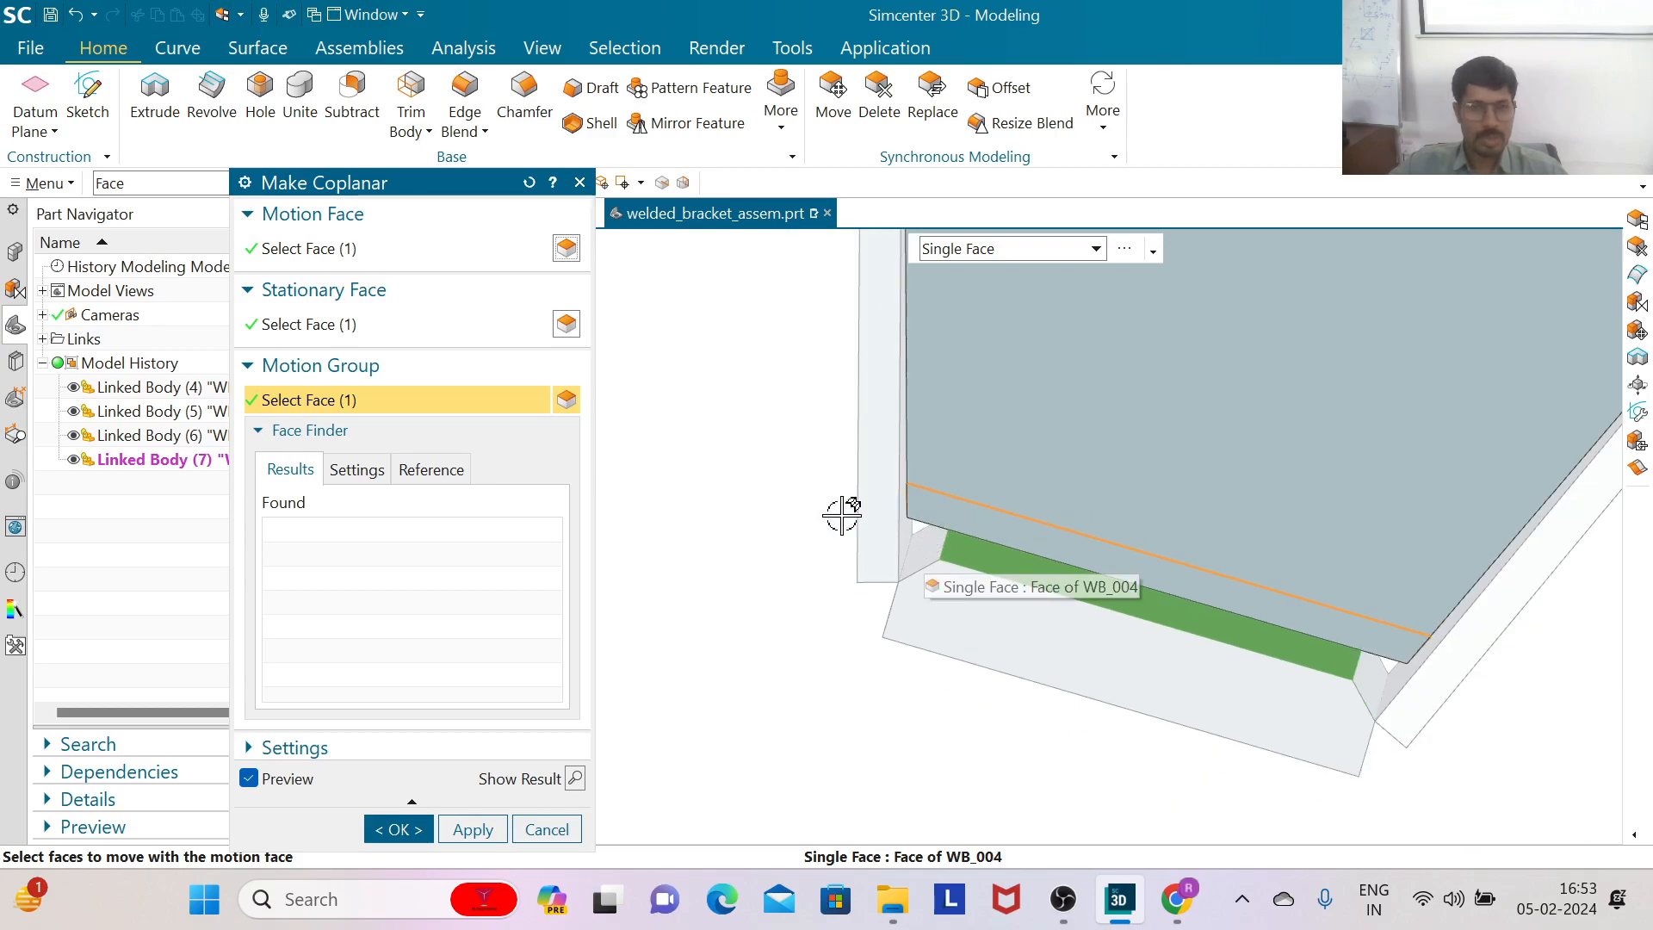
{"action": "left_click", "coordinate": [475, 827]}
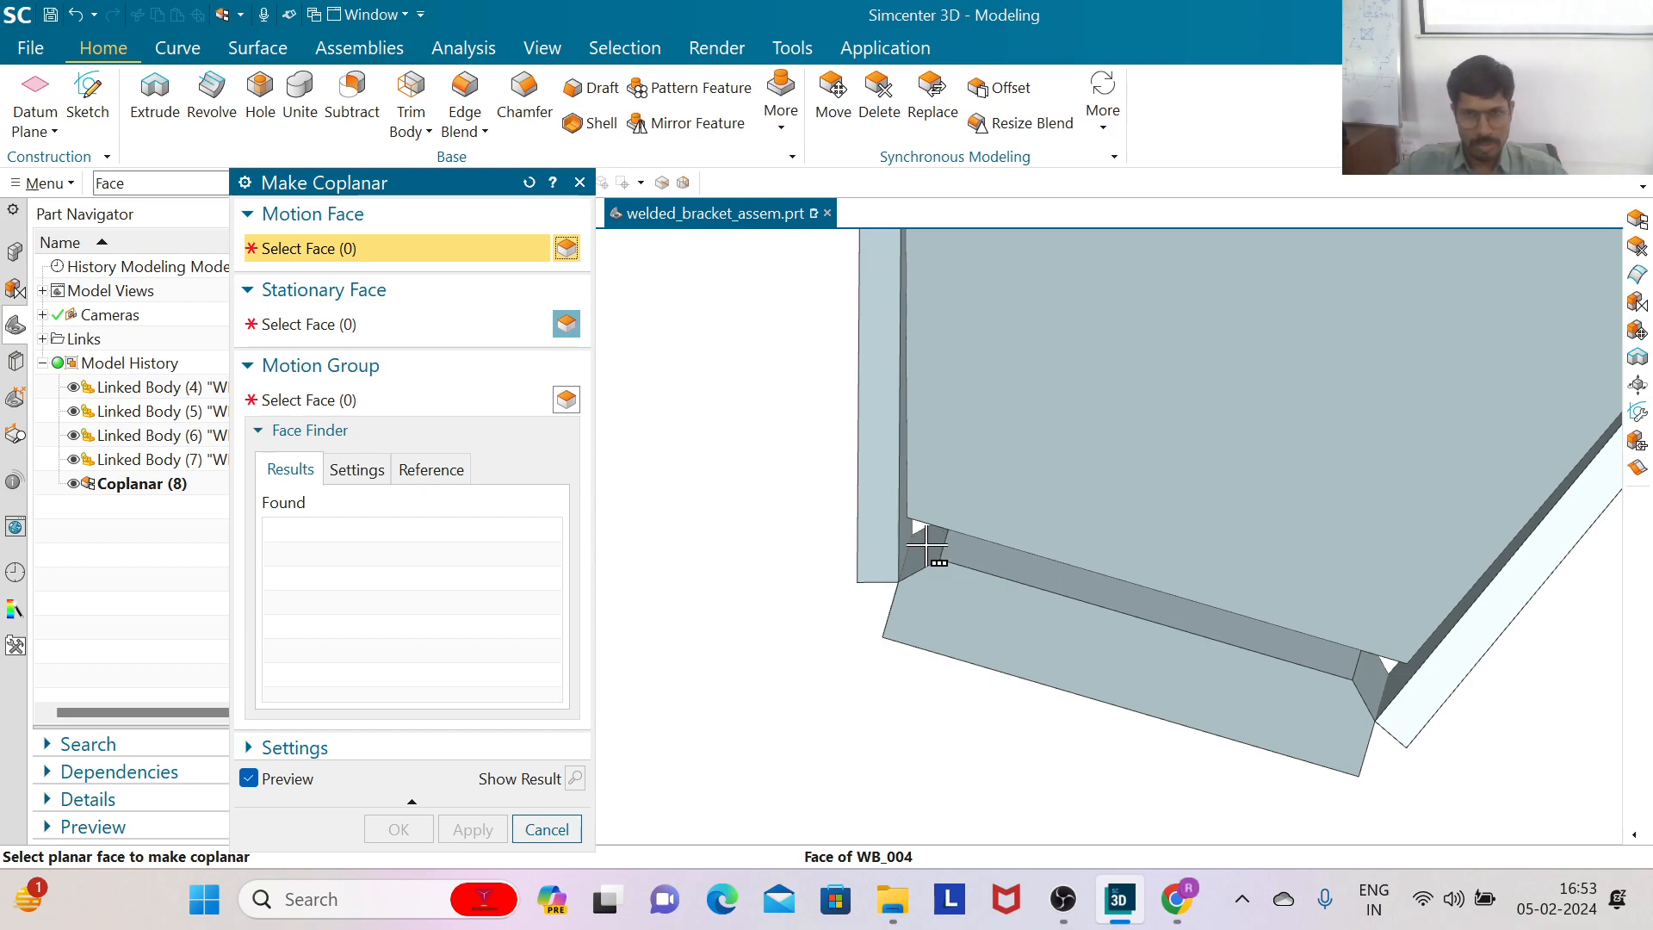
Step: Make the end face of plate WB_004 beside WB_001 coplanar with the inner face of WB_001
{"action": "left_click", "coordinate": [926, 545]}
{"action": "left_click", "coordinate": [1444, 270]}
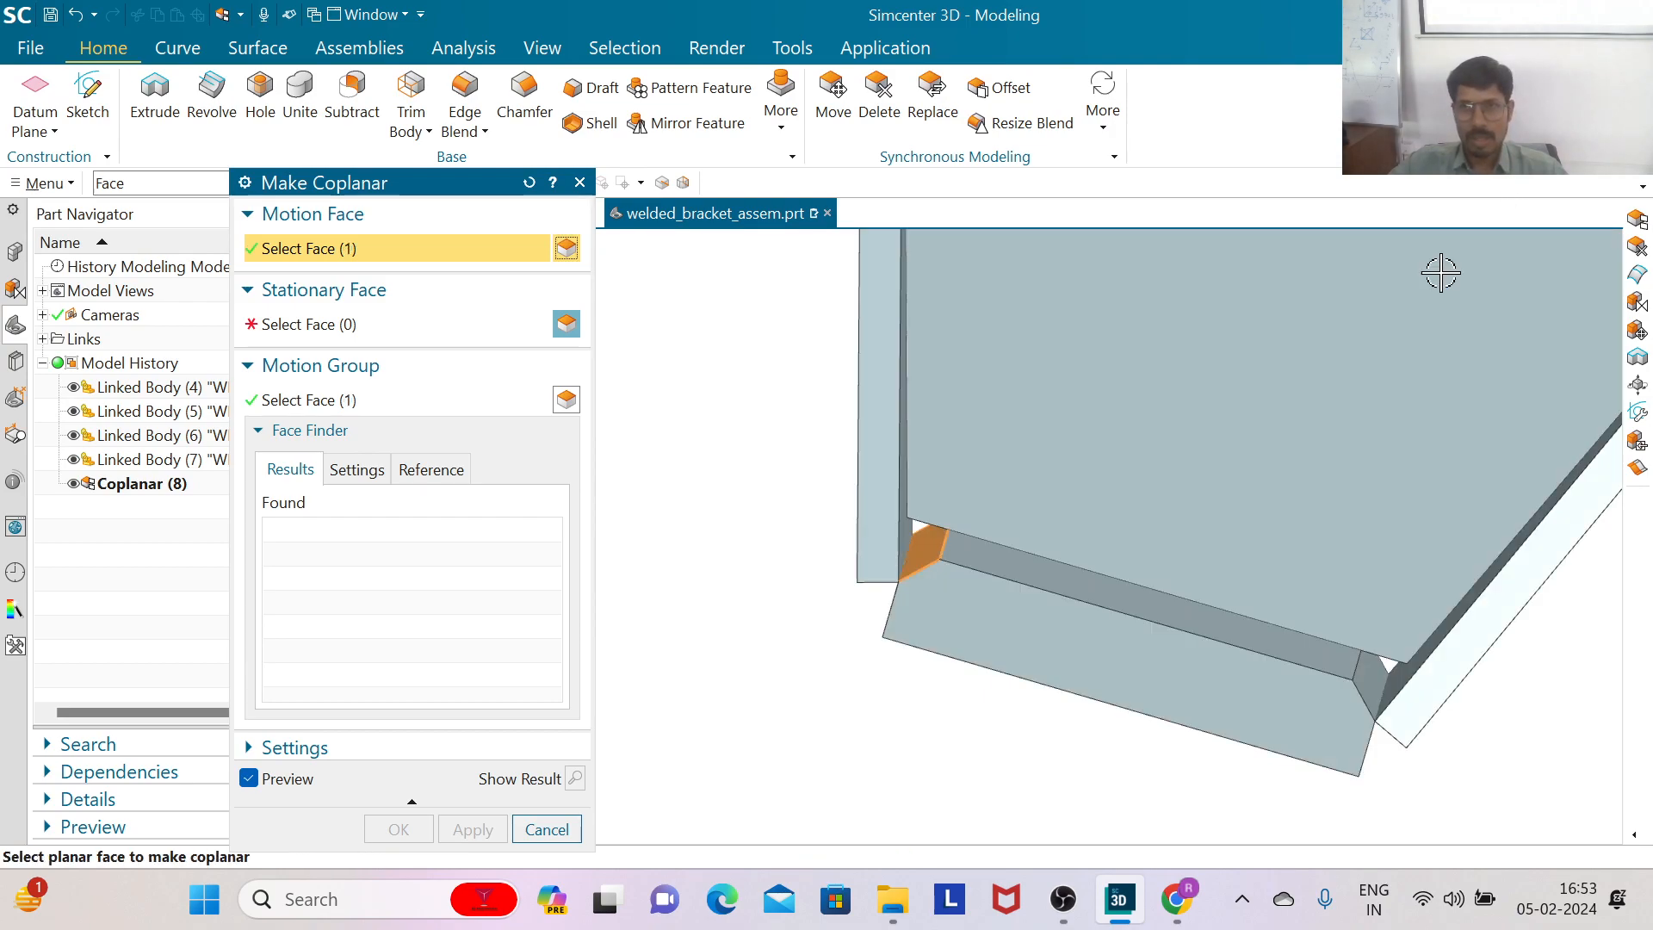
{"action": "mouse_move", "coordinate": [718, 538]}
{"action": "middle_mouse_down"}
{"action": "mouse_move", "coordinate": [701, 527]}
{"action": "mouse_move", "coordinate": [697, 546]}
{"action": "middle_mouse_up"}
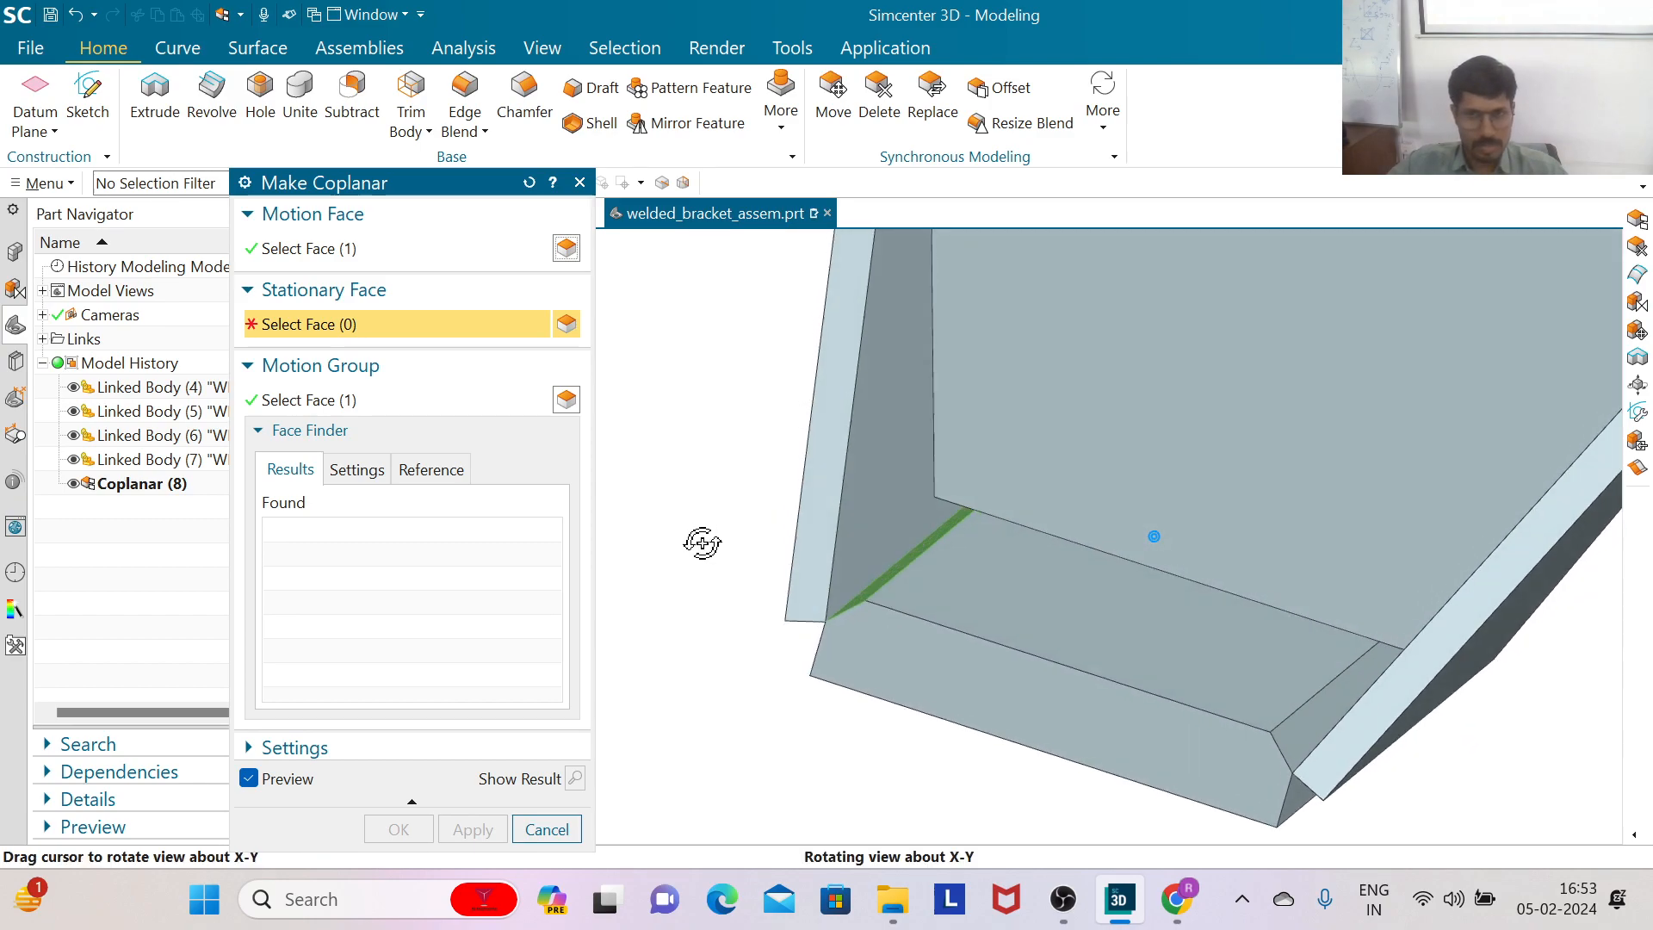
{"action": "left_click", "coordinate": [870, 509]}
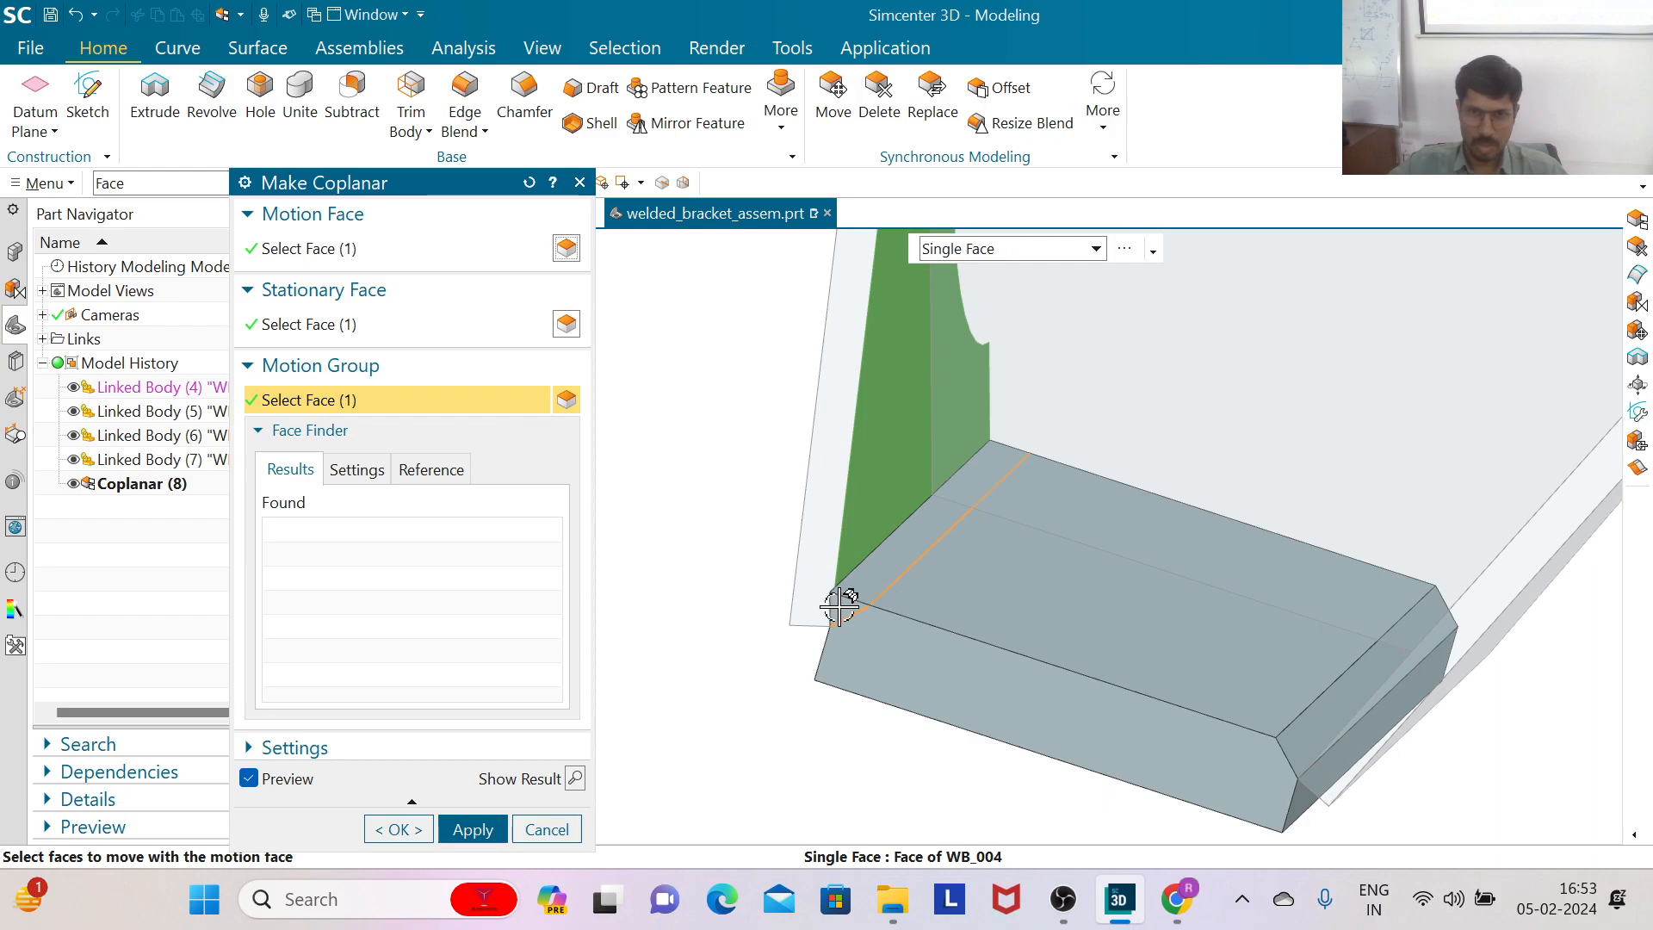
{"action": "scroll", "coordinate": [915, 553], "scroll_direction": "down", "scroll_amount": 3}
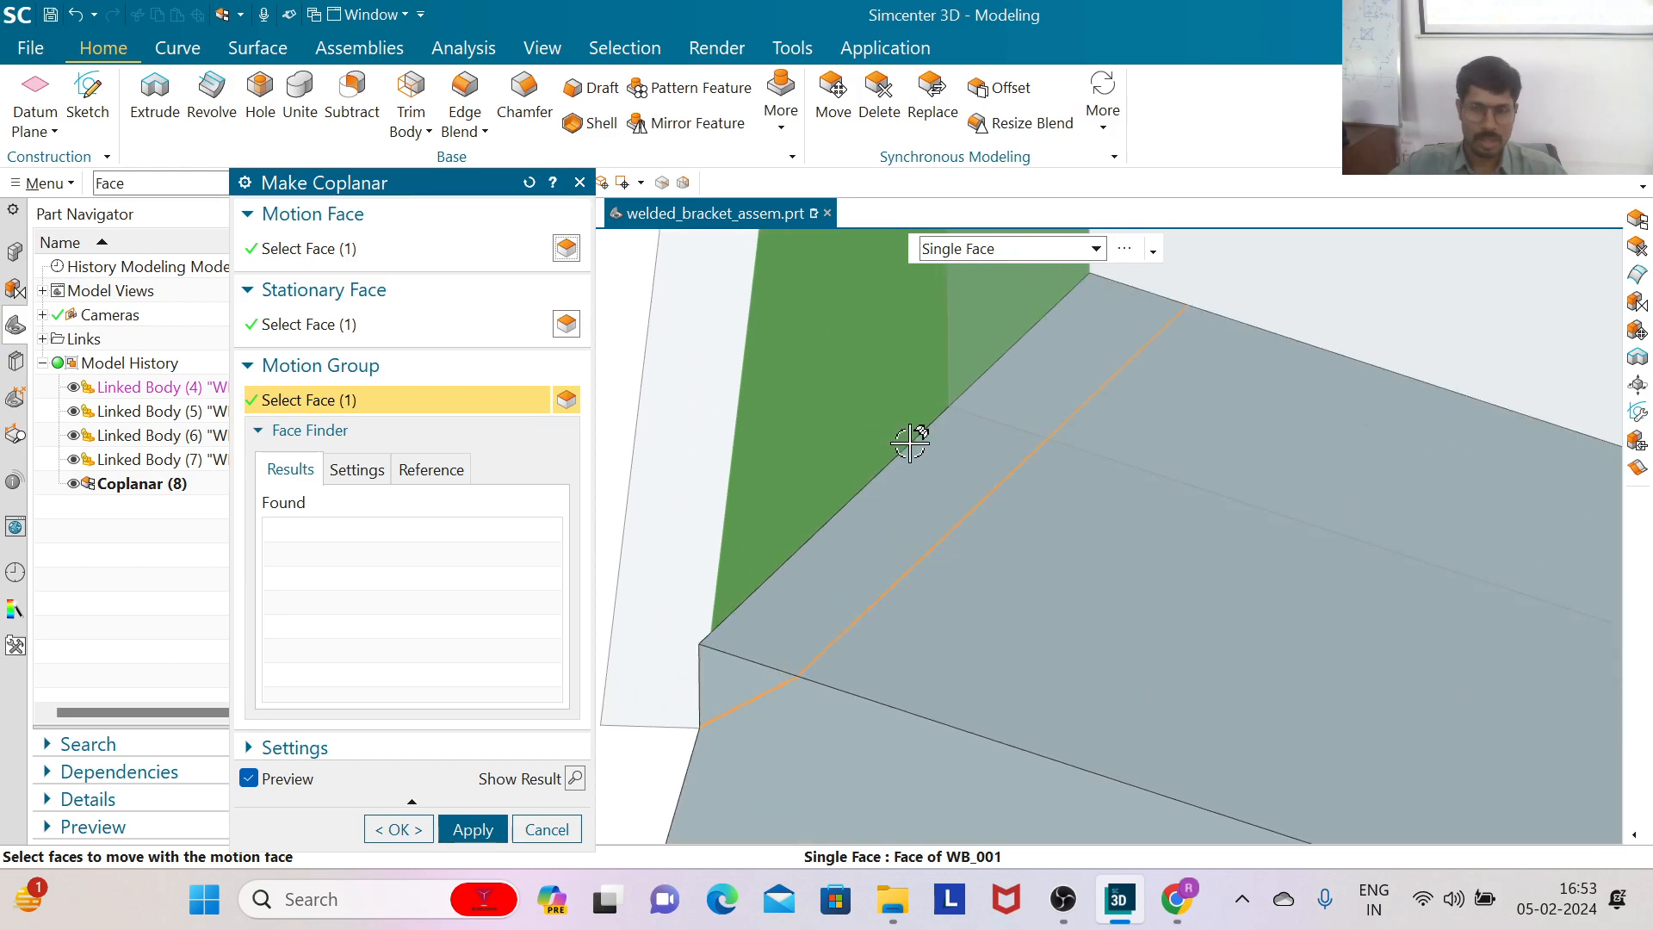
{"action": "scroll", "coordinate": [967, 491], "scroll_direction": "up", "scroll_amount": 5}
{"action": "middle_click_drag", "start_coordinate": [783, 603], "coordinate": [767, 571]}
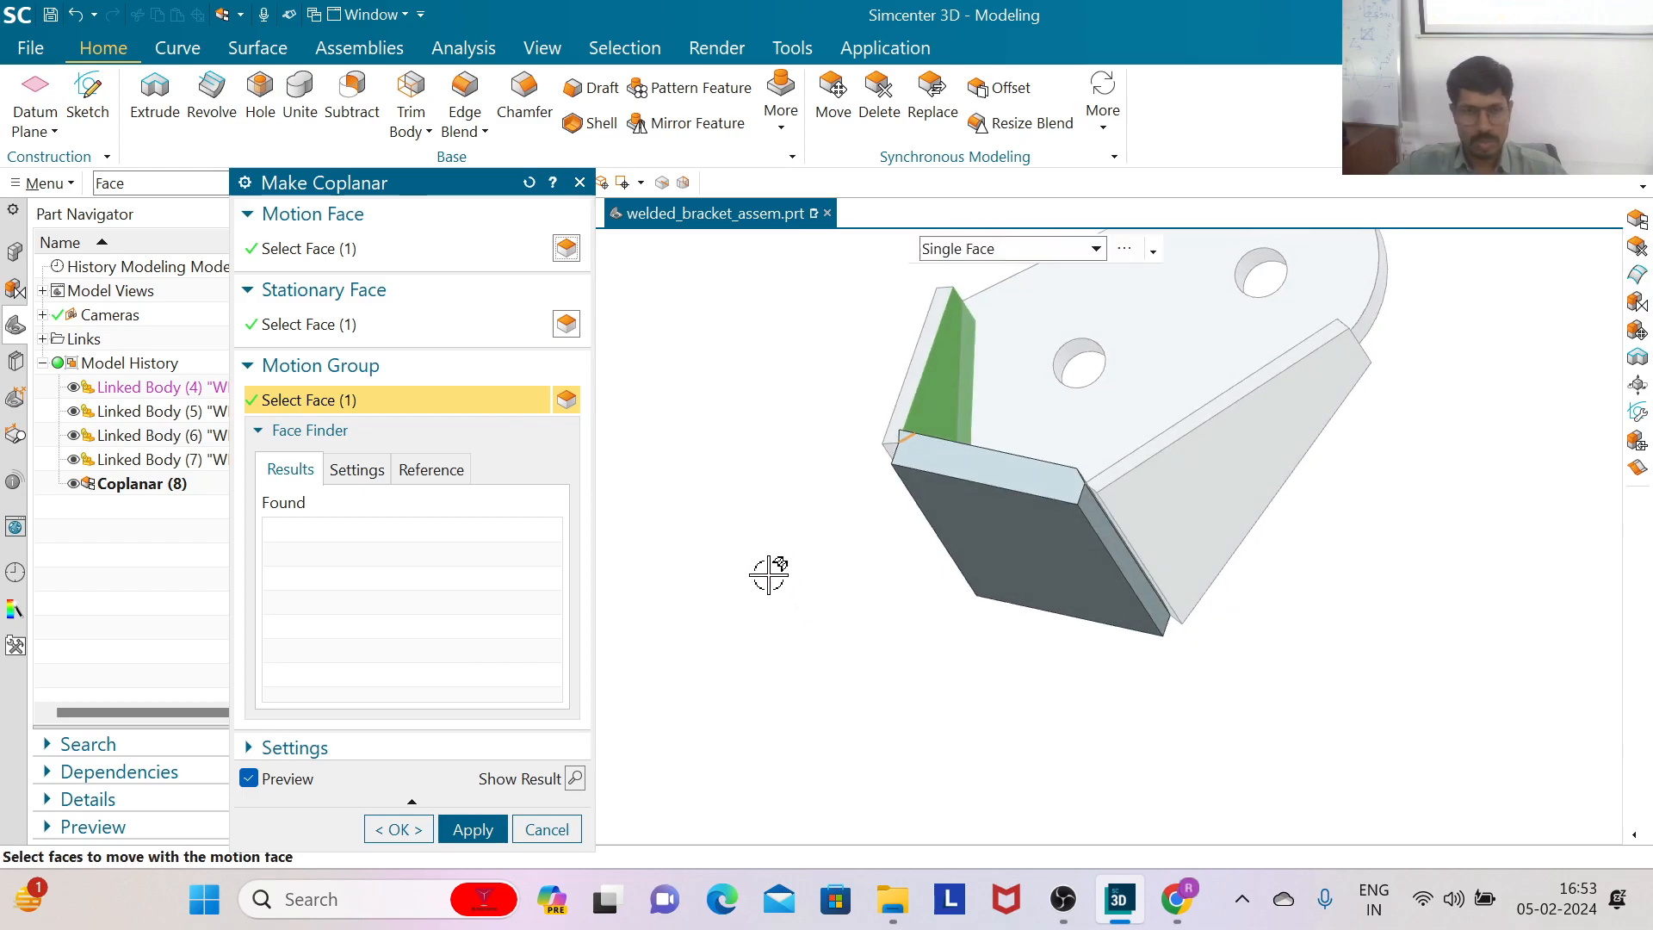
{"action": "left_click", "coordinate": [472, 830]}
Step: Change the graphics display to the dark gray background
{"action": "middle_click_drag", "start_coordinate": [801, 505], "coordinate": [841, 541]}
{"action": "scroll", "coordinate": [970, 472], "scroll_direction": "down", "scroll_amount": 4}
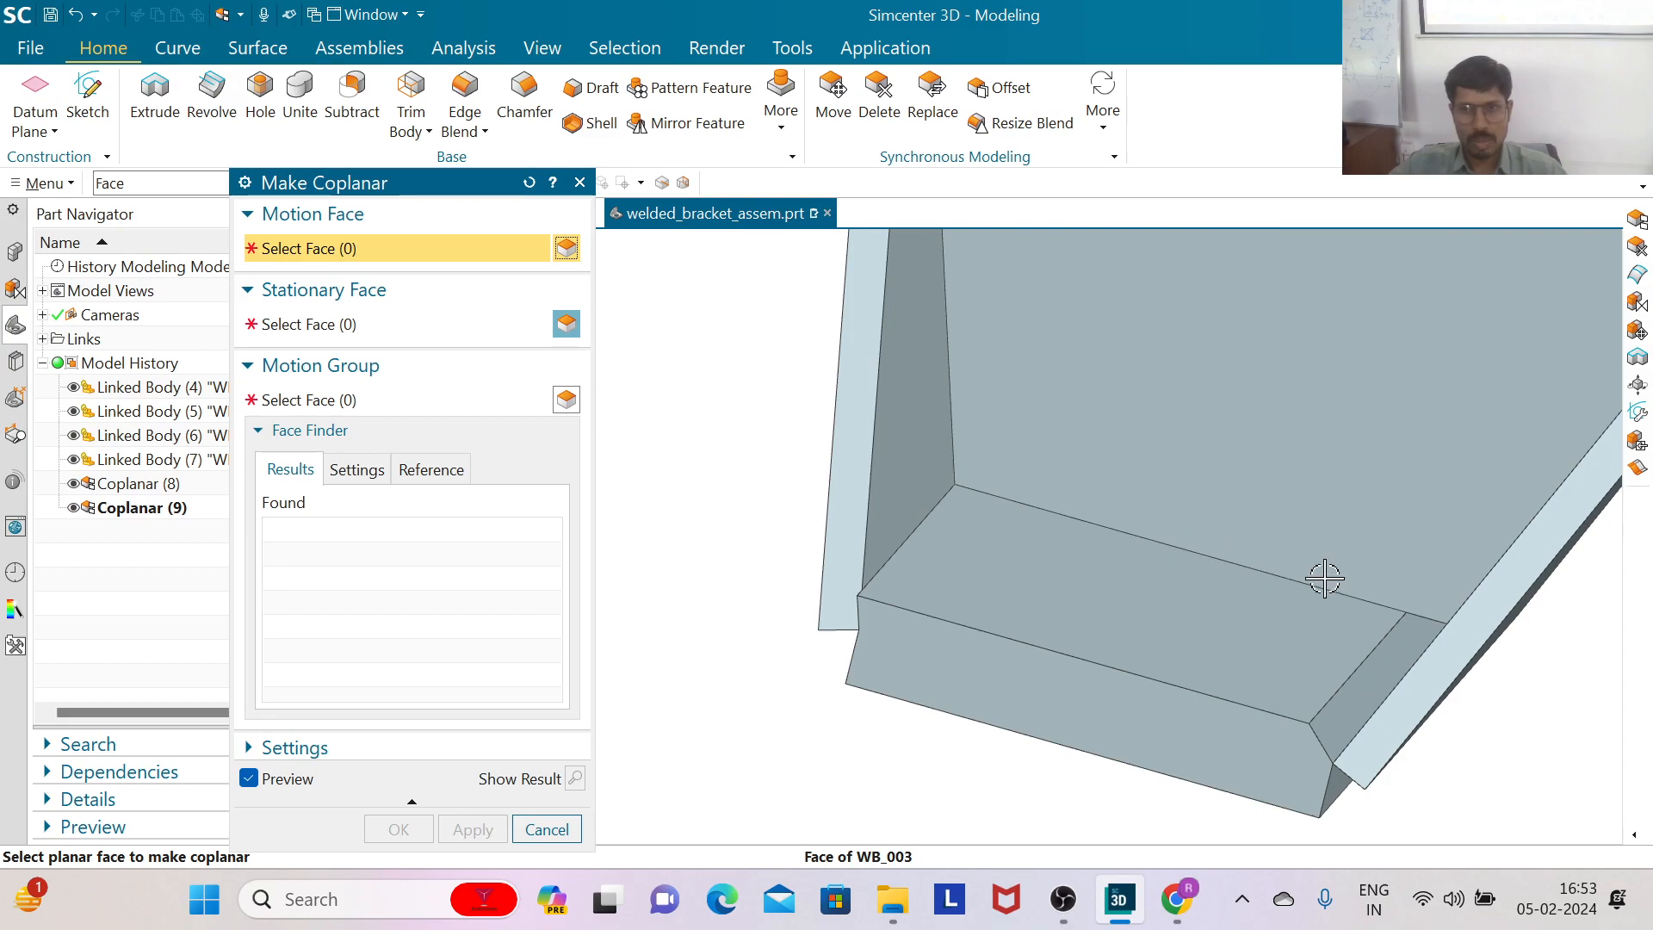
{"action": "scroll", "coordinate": [1432, 618], "scroll_direction": "up", "scroll_amount": 3}
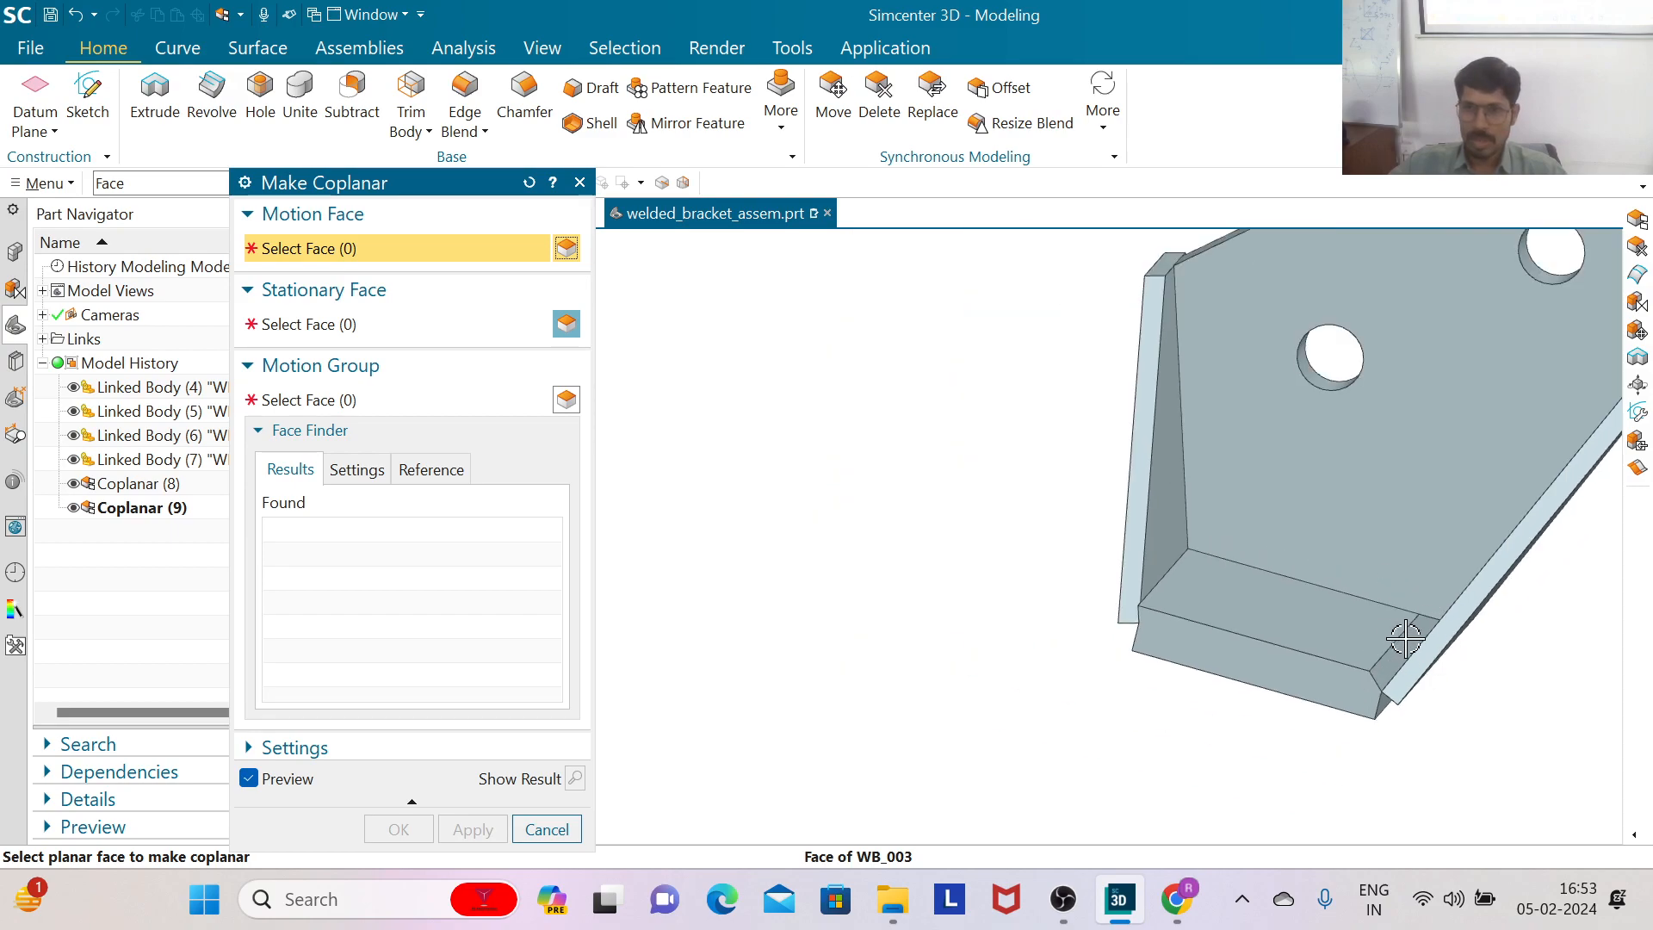
{"action": "right_click", "coordinate": [903, 470]}
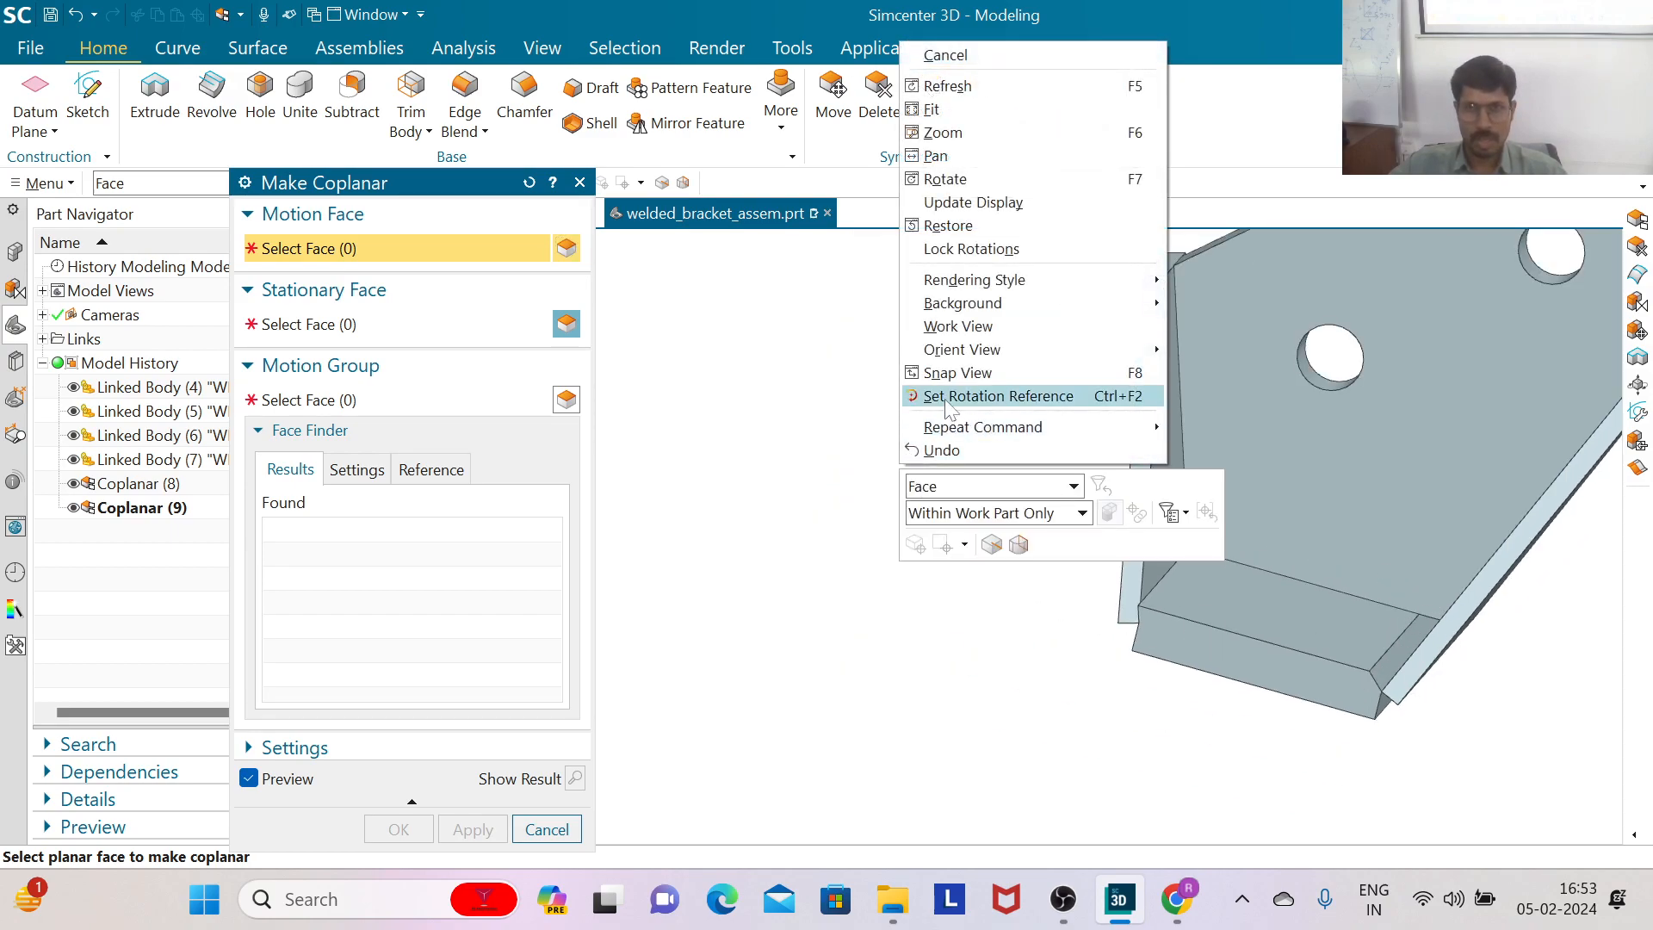
{"action": "mouse_move", "coordinate": [1012, 303]}
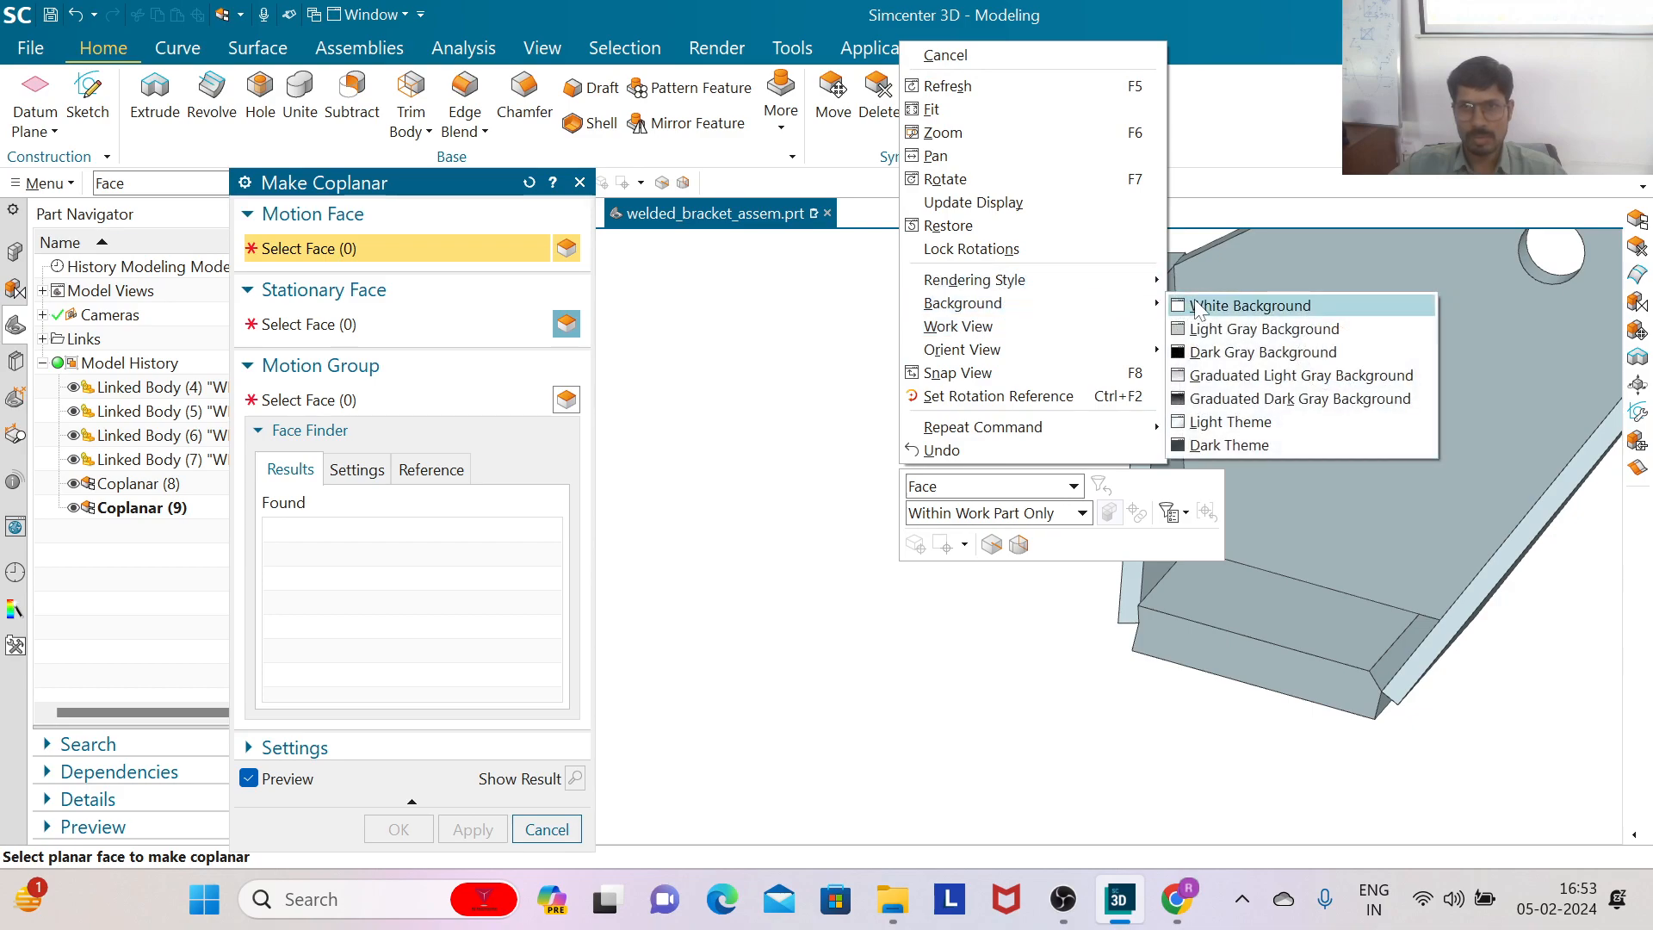
{"action": "left_click", "coordinate": [1217, 353]}
Step: Make the other end face of plate WB_004 coplanar with the inner face of WB_002, and finish Make Coplanar
{"action": "middle_click_drag", "start_coordinate": [948, 521], "coordinate": [933, 568]}
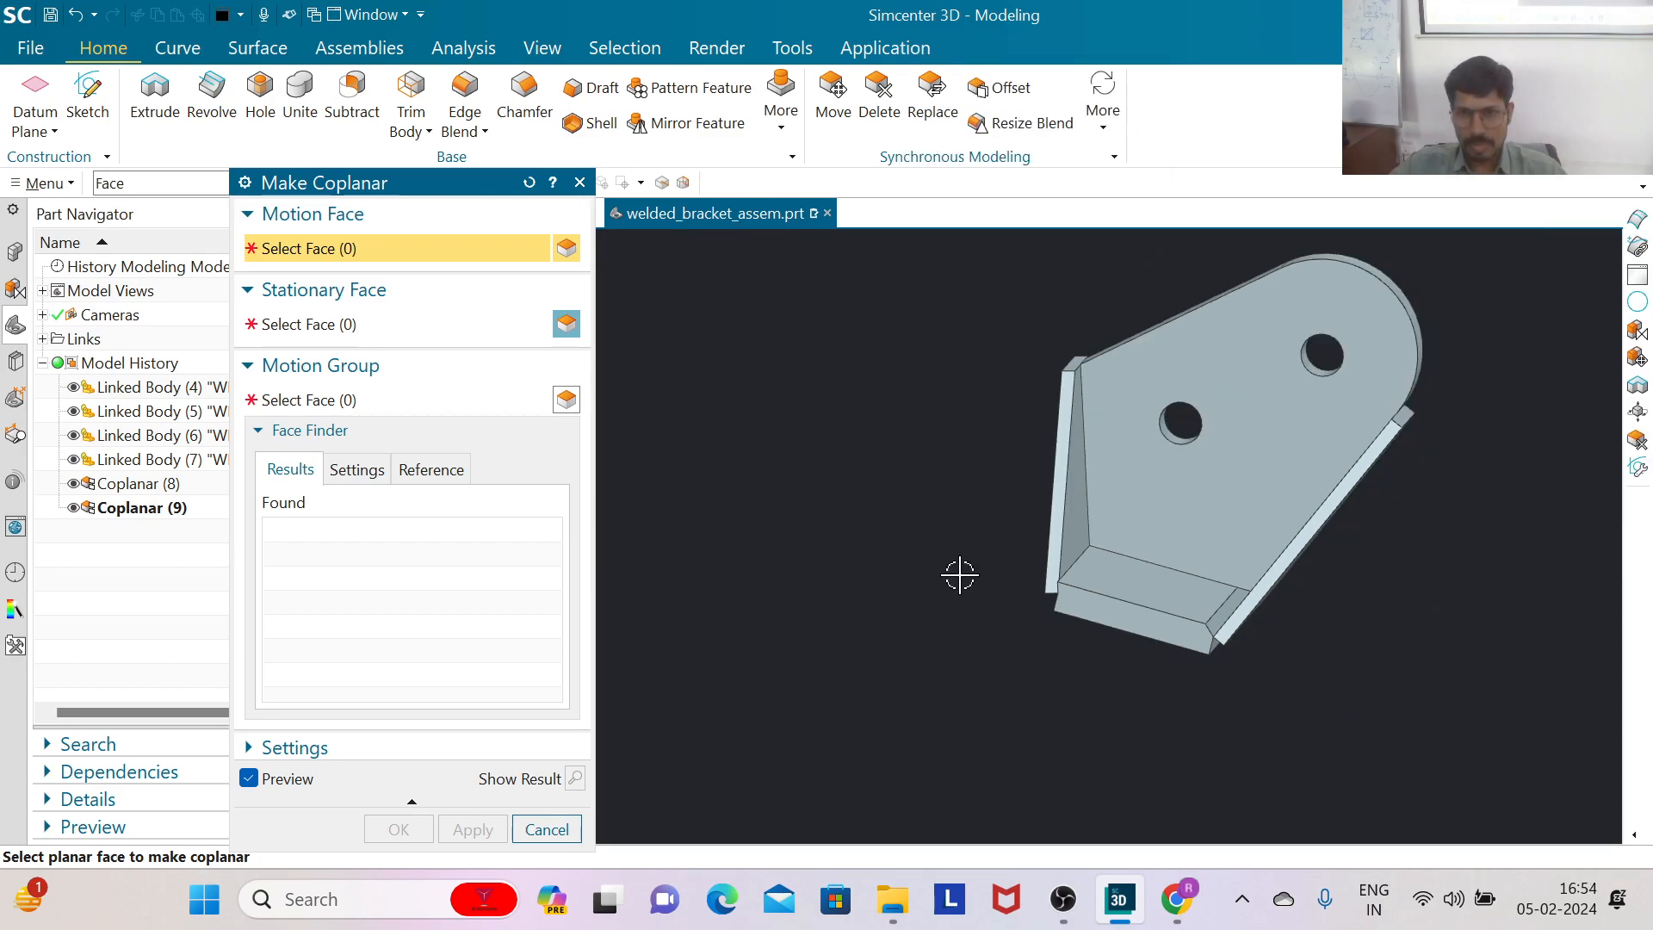
{"action": "middle_click_drag", "start_coordinate": [1313, 647], "coordinate": [1320, 653]}
{"action": "scroll", "coordinate": [1255, 608], "scroll_direction": "up", "scroll_amount": 5}
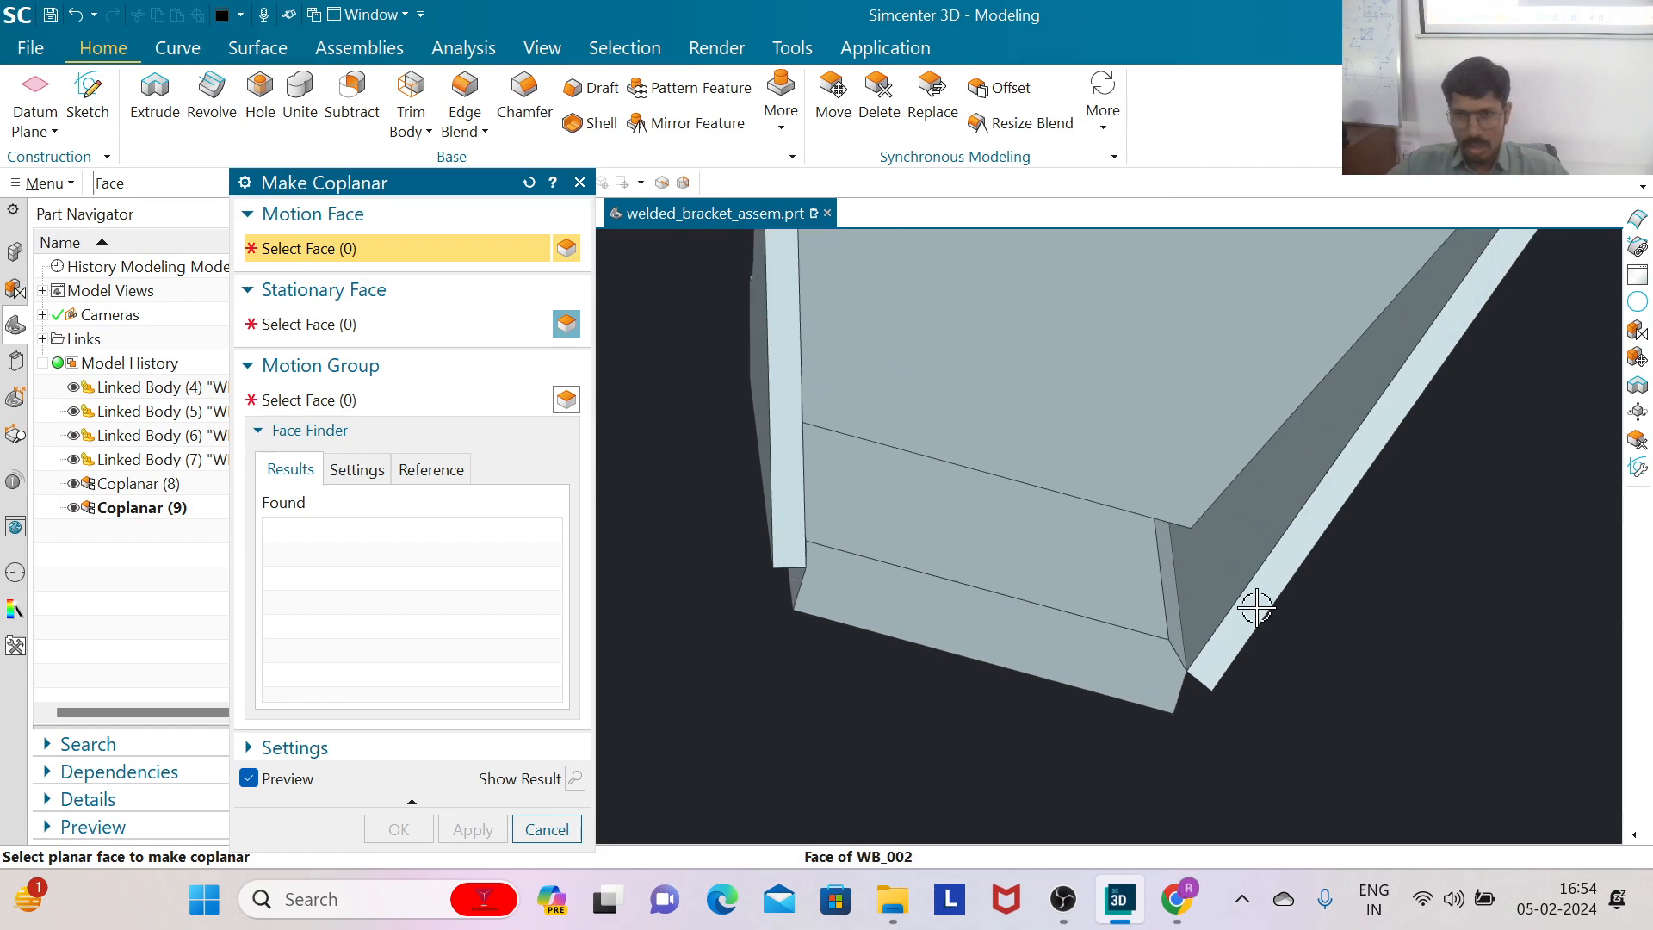
{"action": "left_click", "coordinate": [371, 291]}
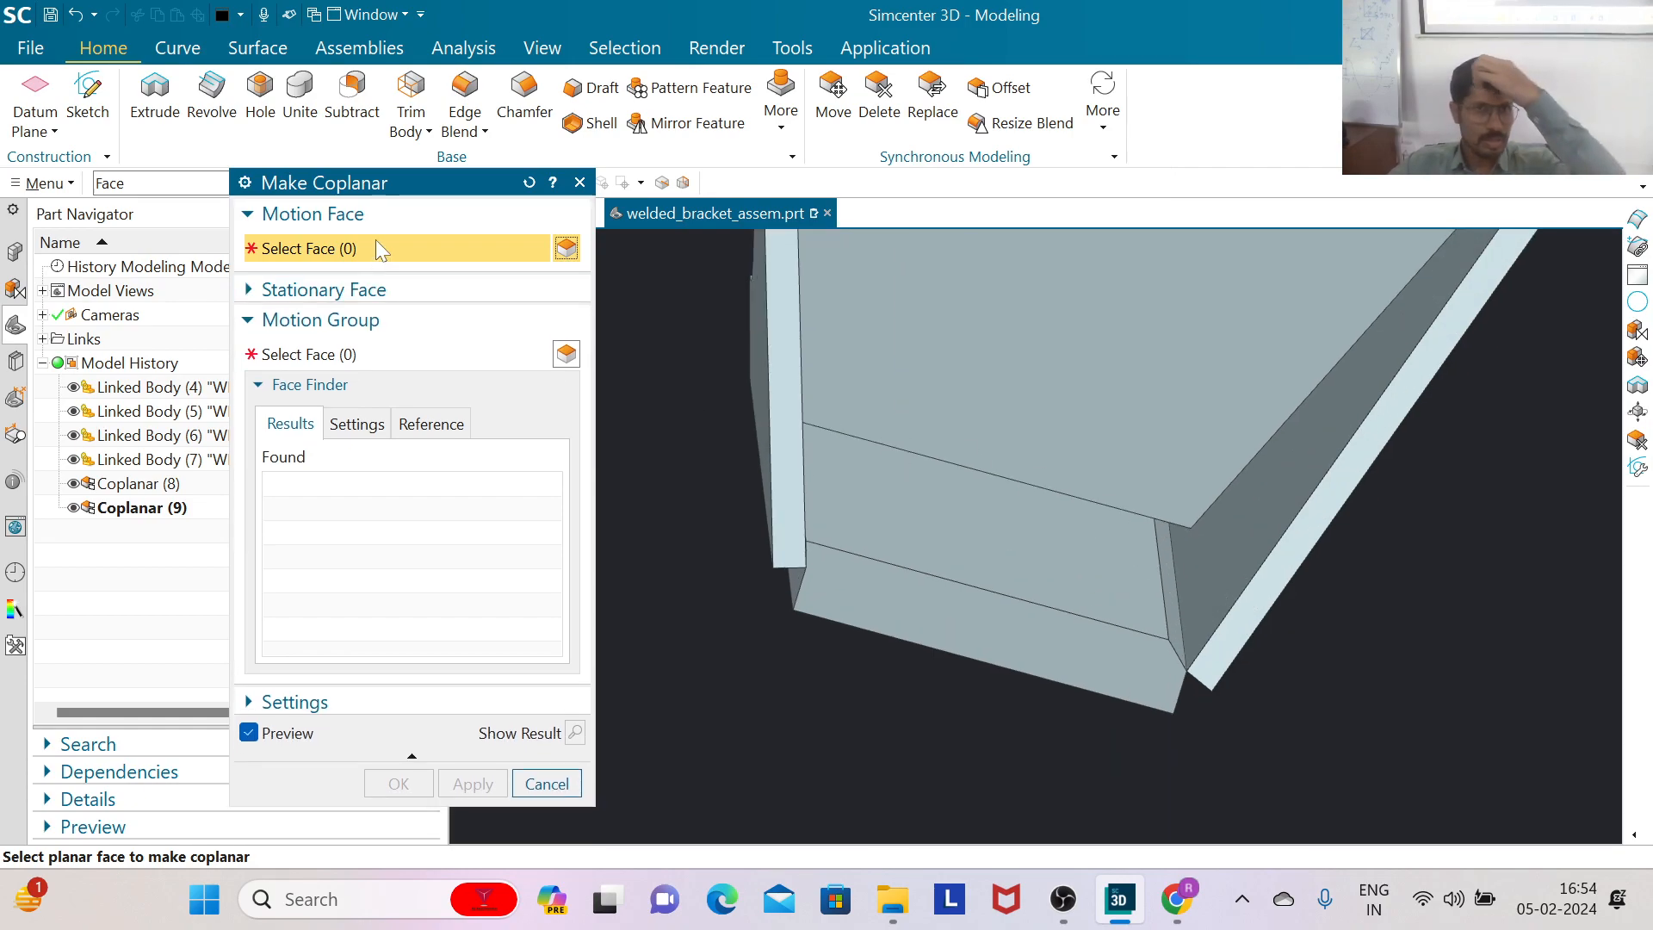
{"action": "left_click", "coordinate": [274, 294]}
{"action": "scroll", "coordinate": [1171, 590], "scroll_direction": "up", "scroll_amount": 3}
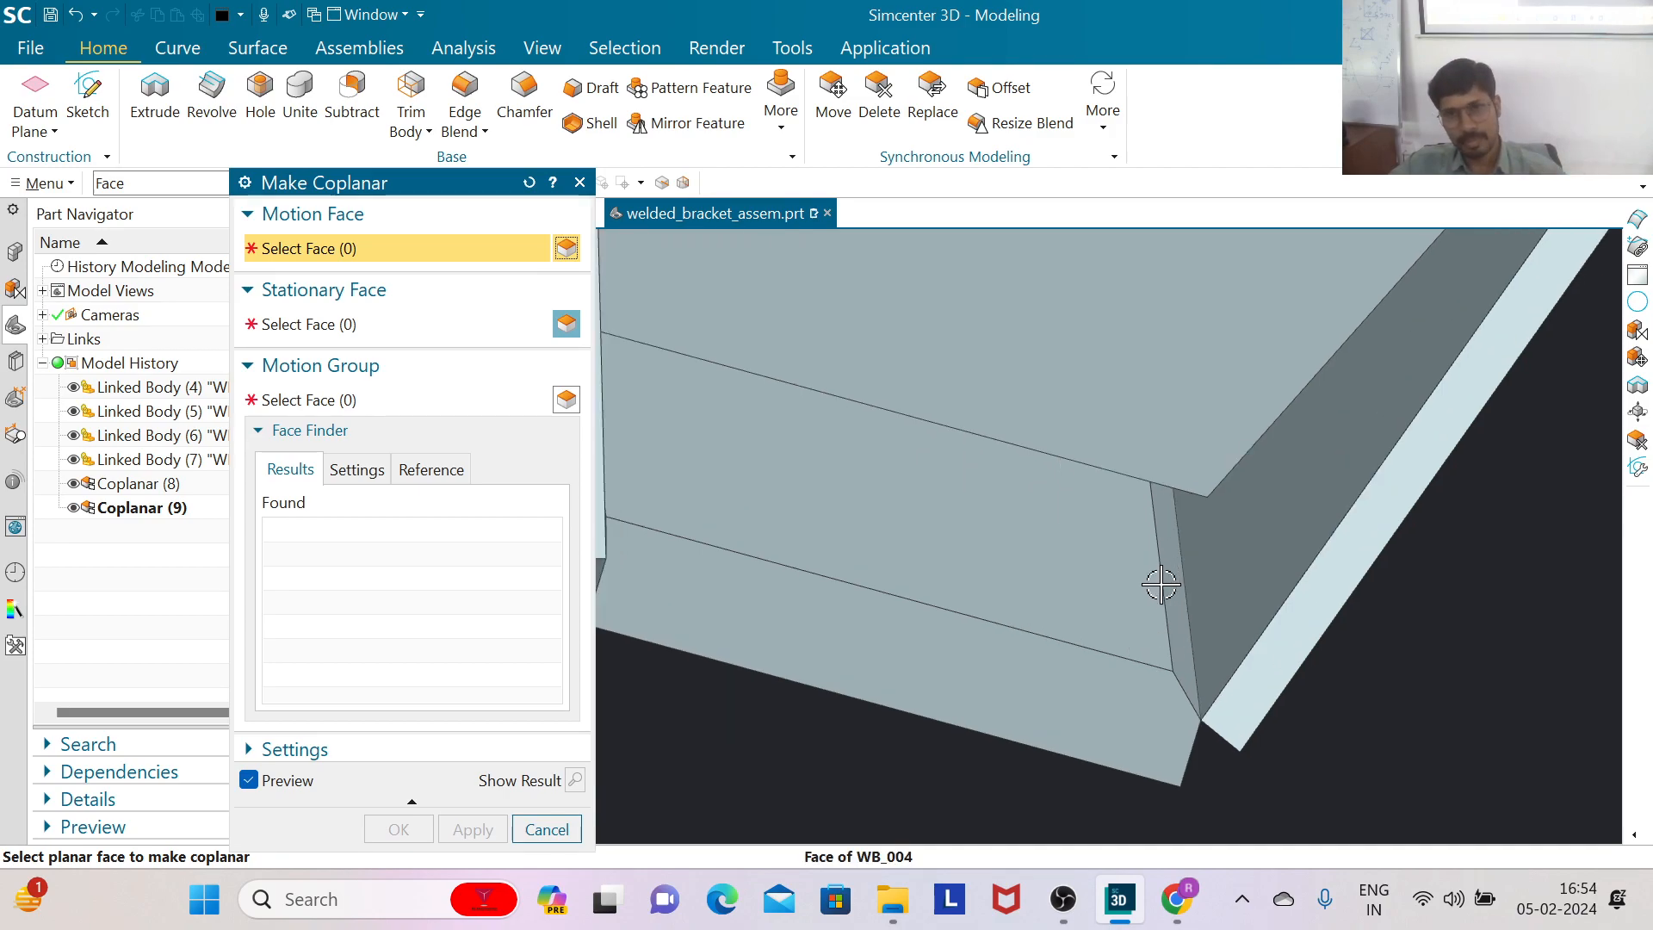
{"action": "left_click", "coordinate": [1181, 586]}
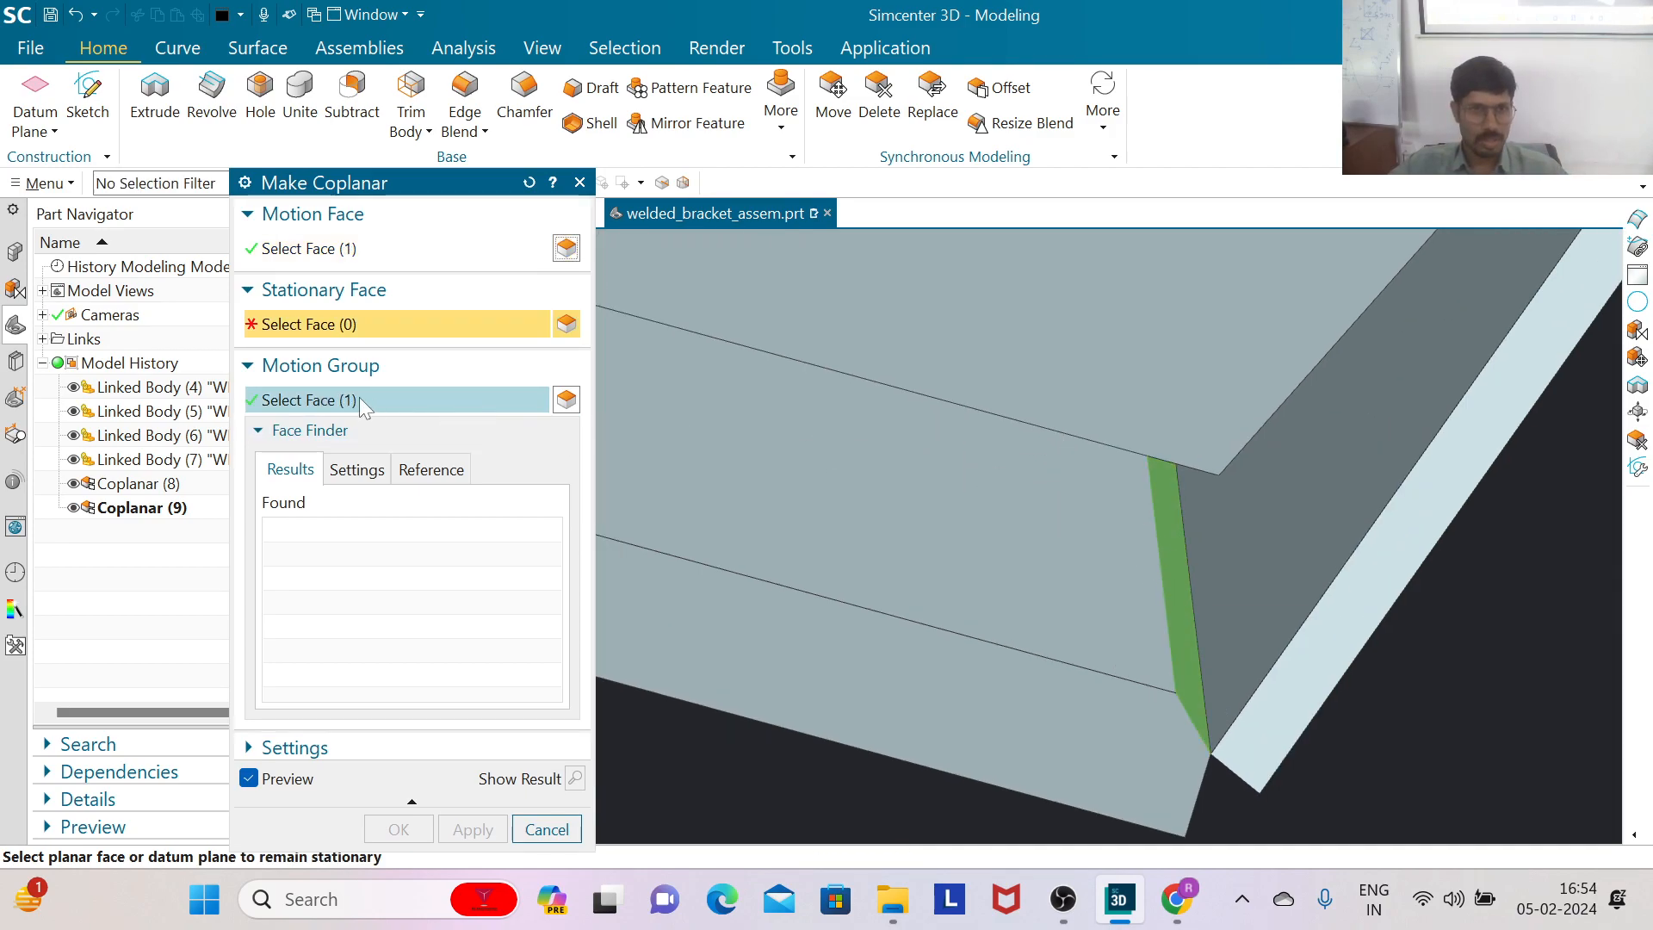
{"action": "left_click", "coordinate": [1336, 483]}
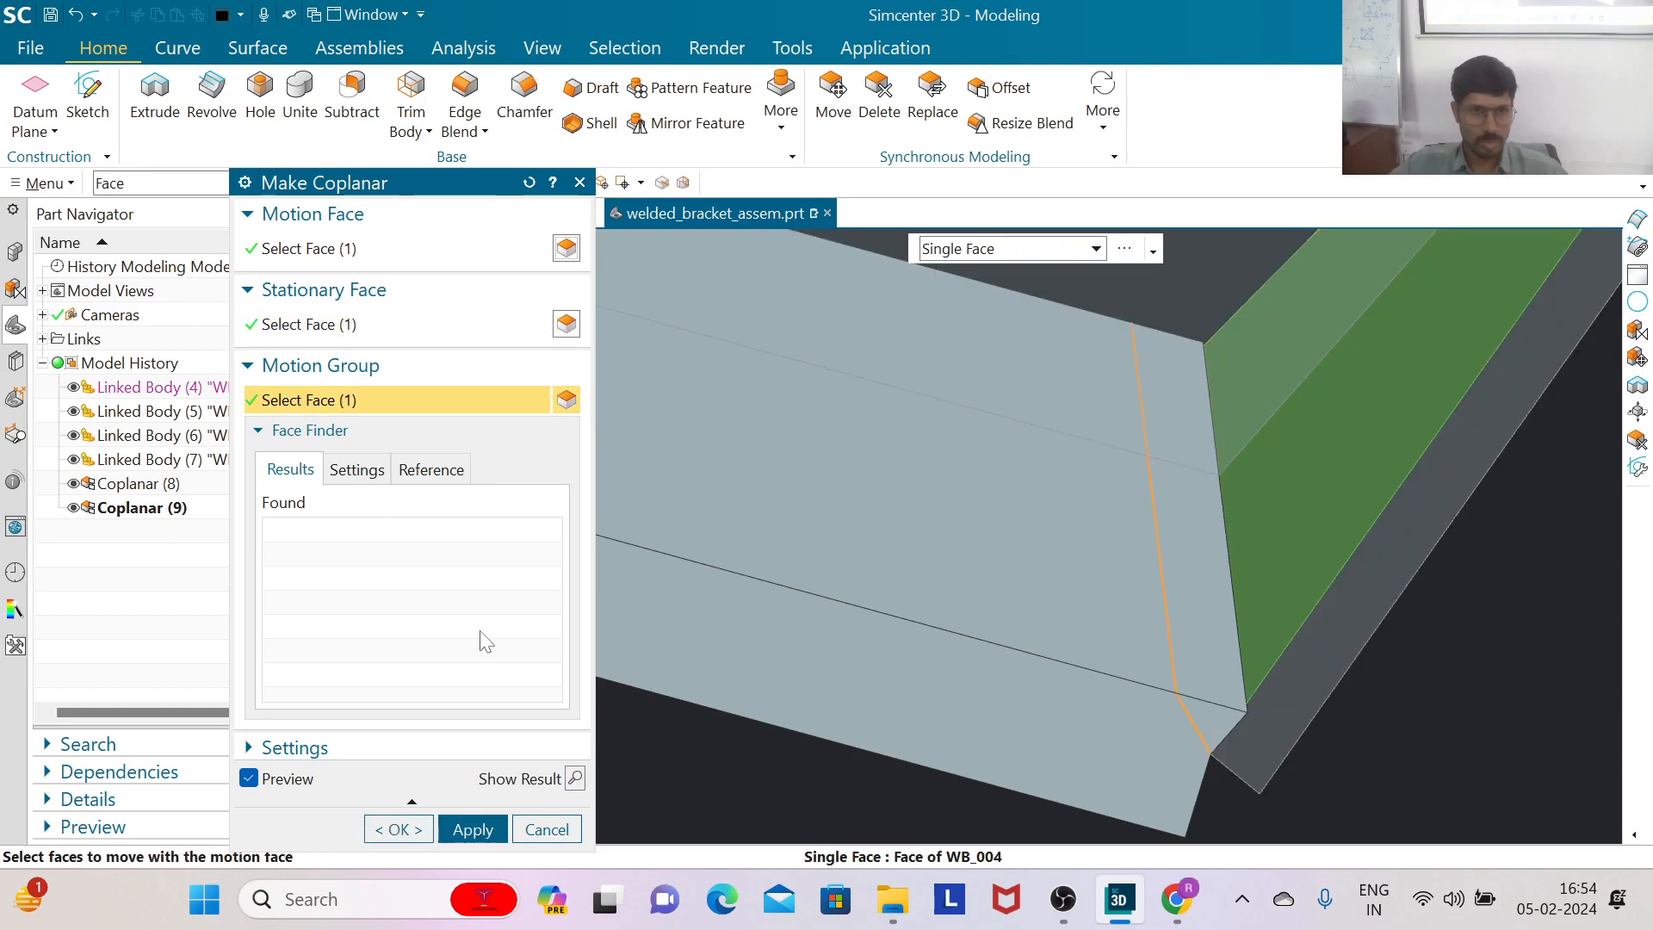
{"action": "left_click", "coordinate": [469, 828]}
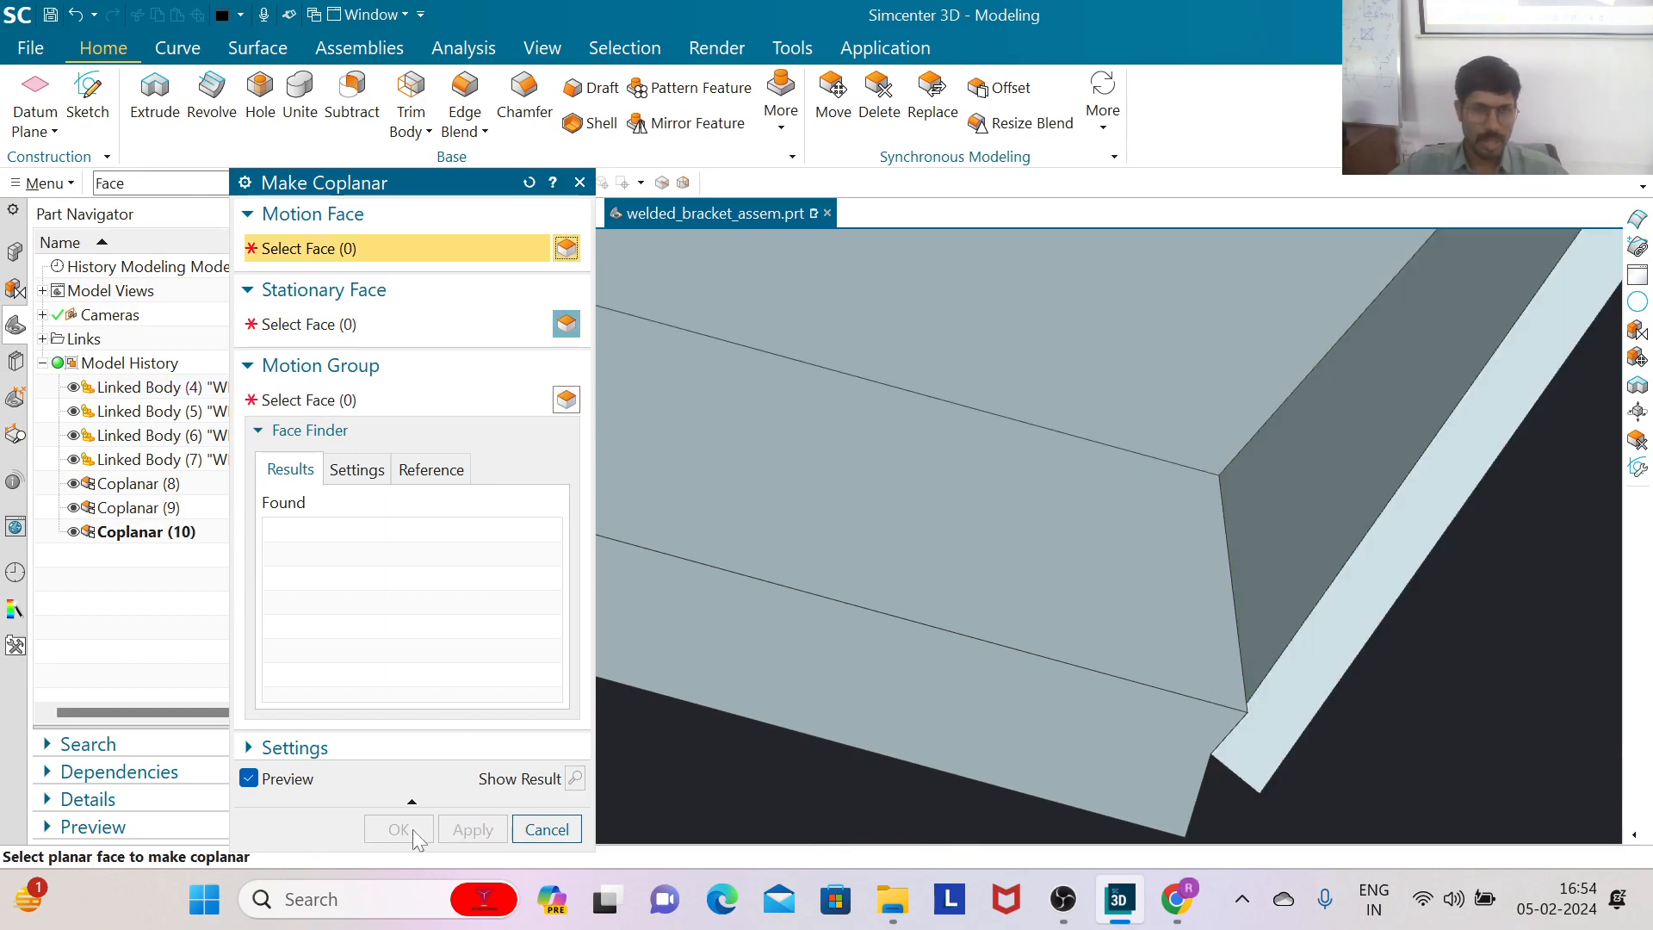
{"action": "left_click", "coordinate": [579, 183]}
Step: Inspect the joints between plate WB_004 and the adjoining bracket plates from several sides for remaining gaps
{"action": "scroll", "coordinate": [1034, 535], "scroll_direction": "down", "scroll_amount": 3}
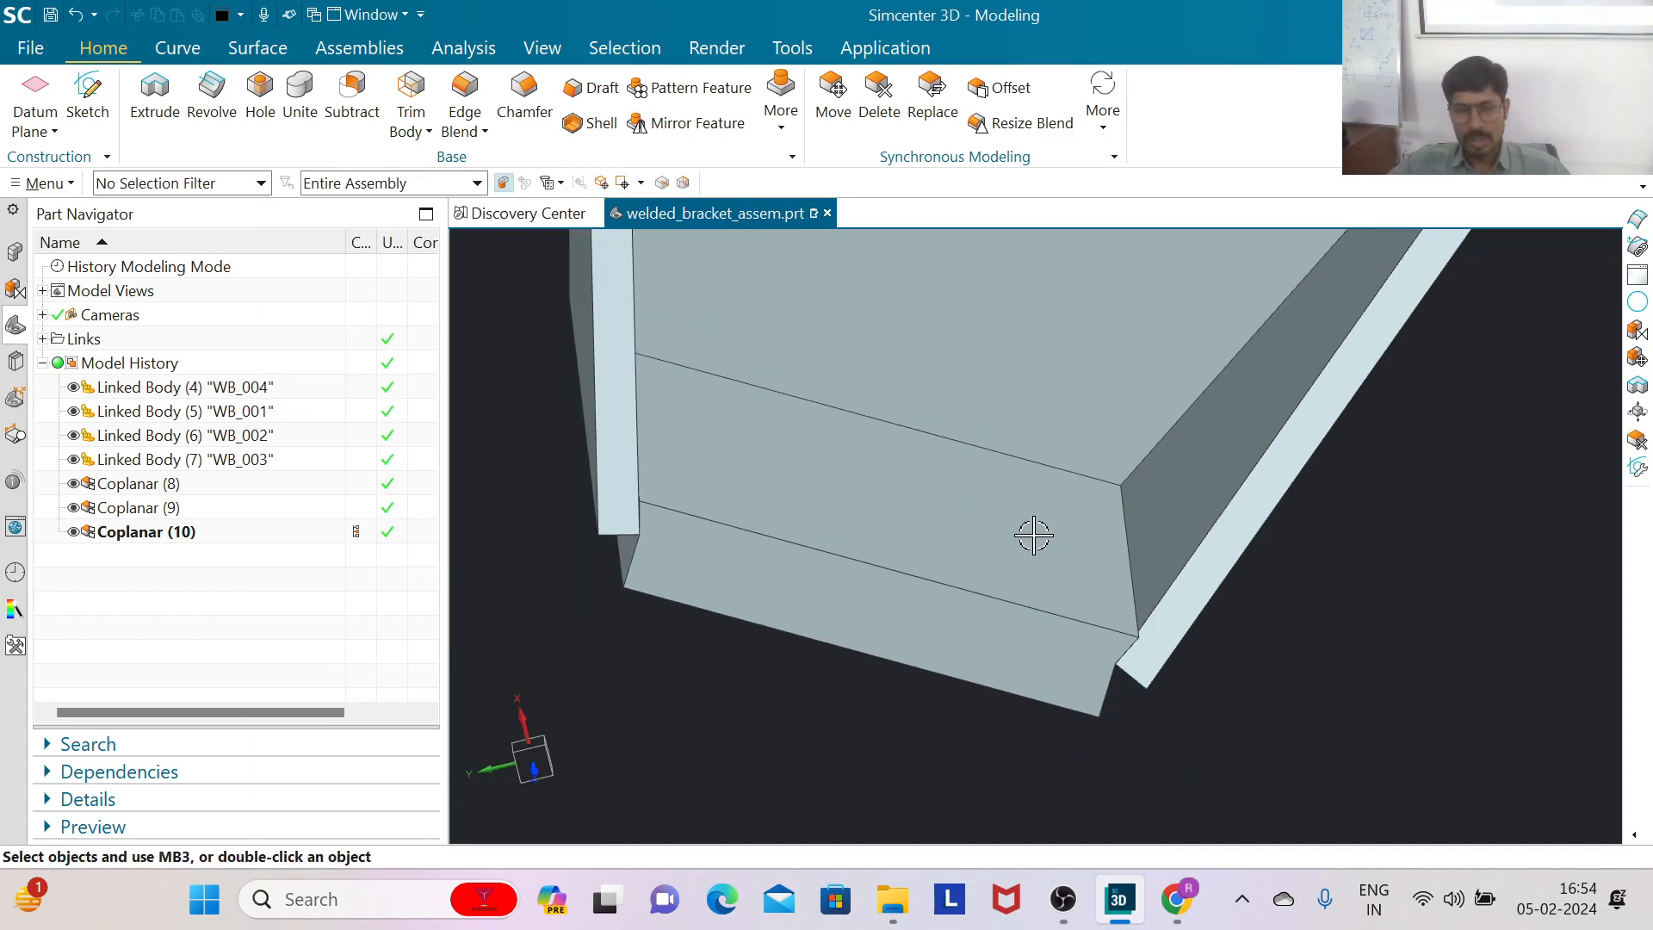
{"action": "scroll", "coordinate": [1024, 686], "scroll_direction": "down", "scroll_amount": 2}
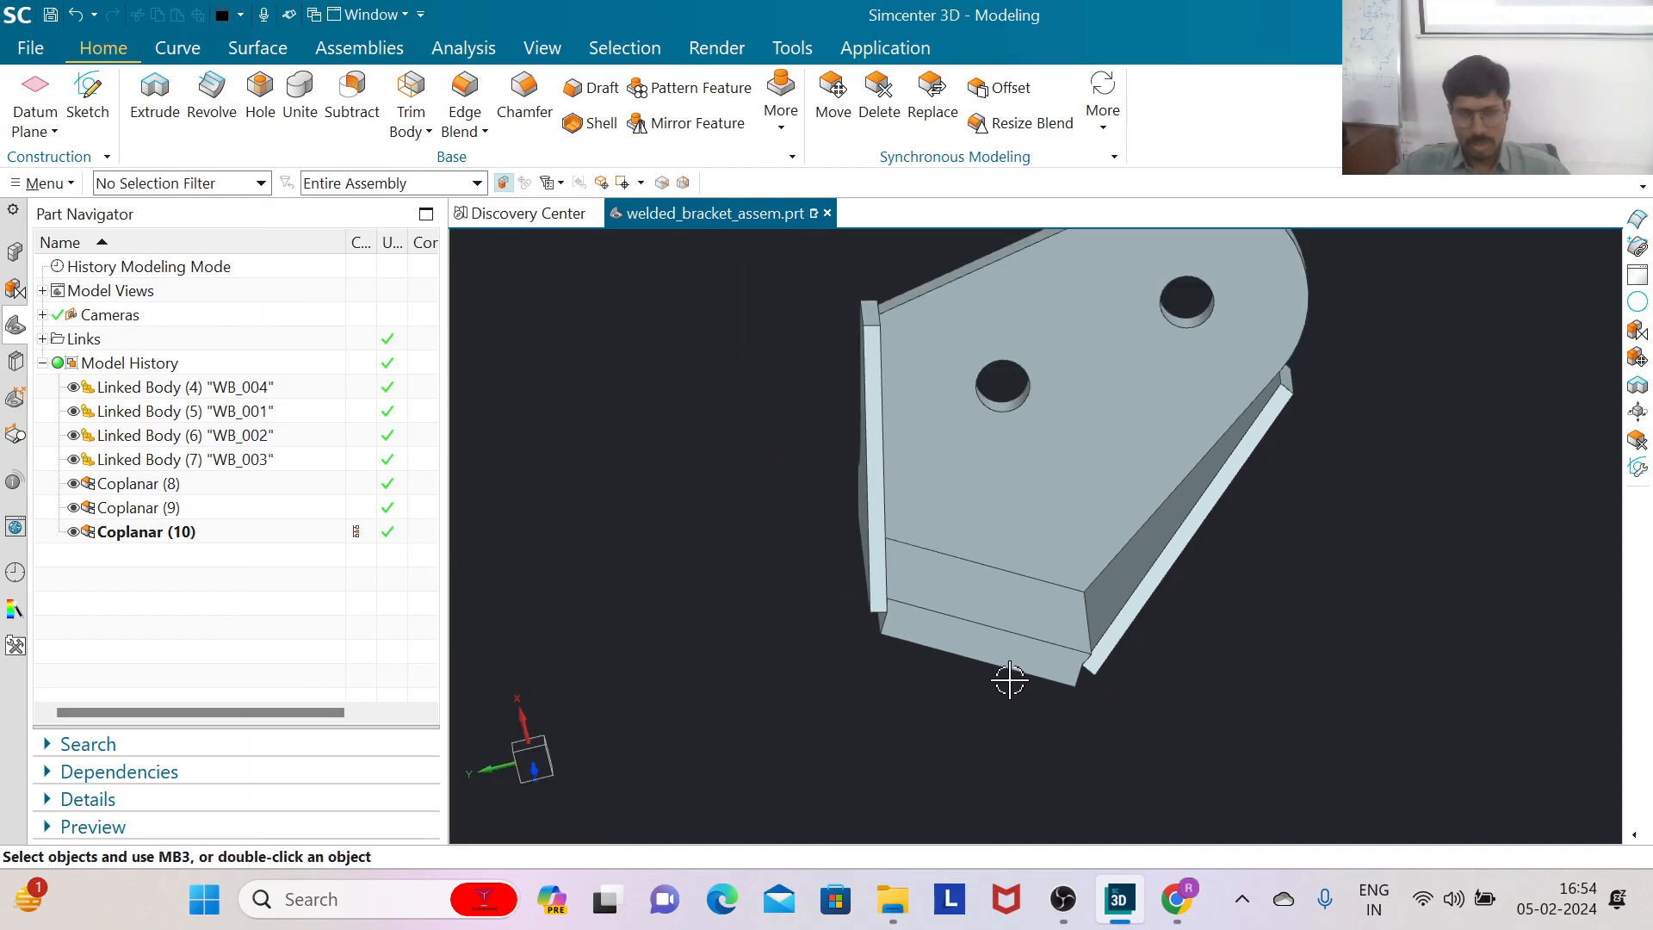
{"action": "middle_click_drag", "start_coordinate": [823, 618], "coordinate": [922, 653]}
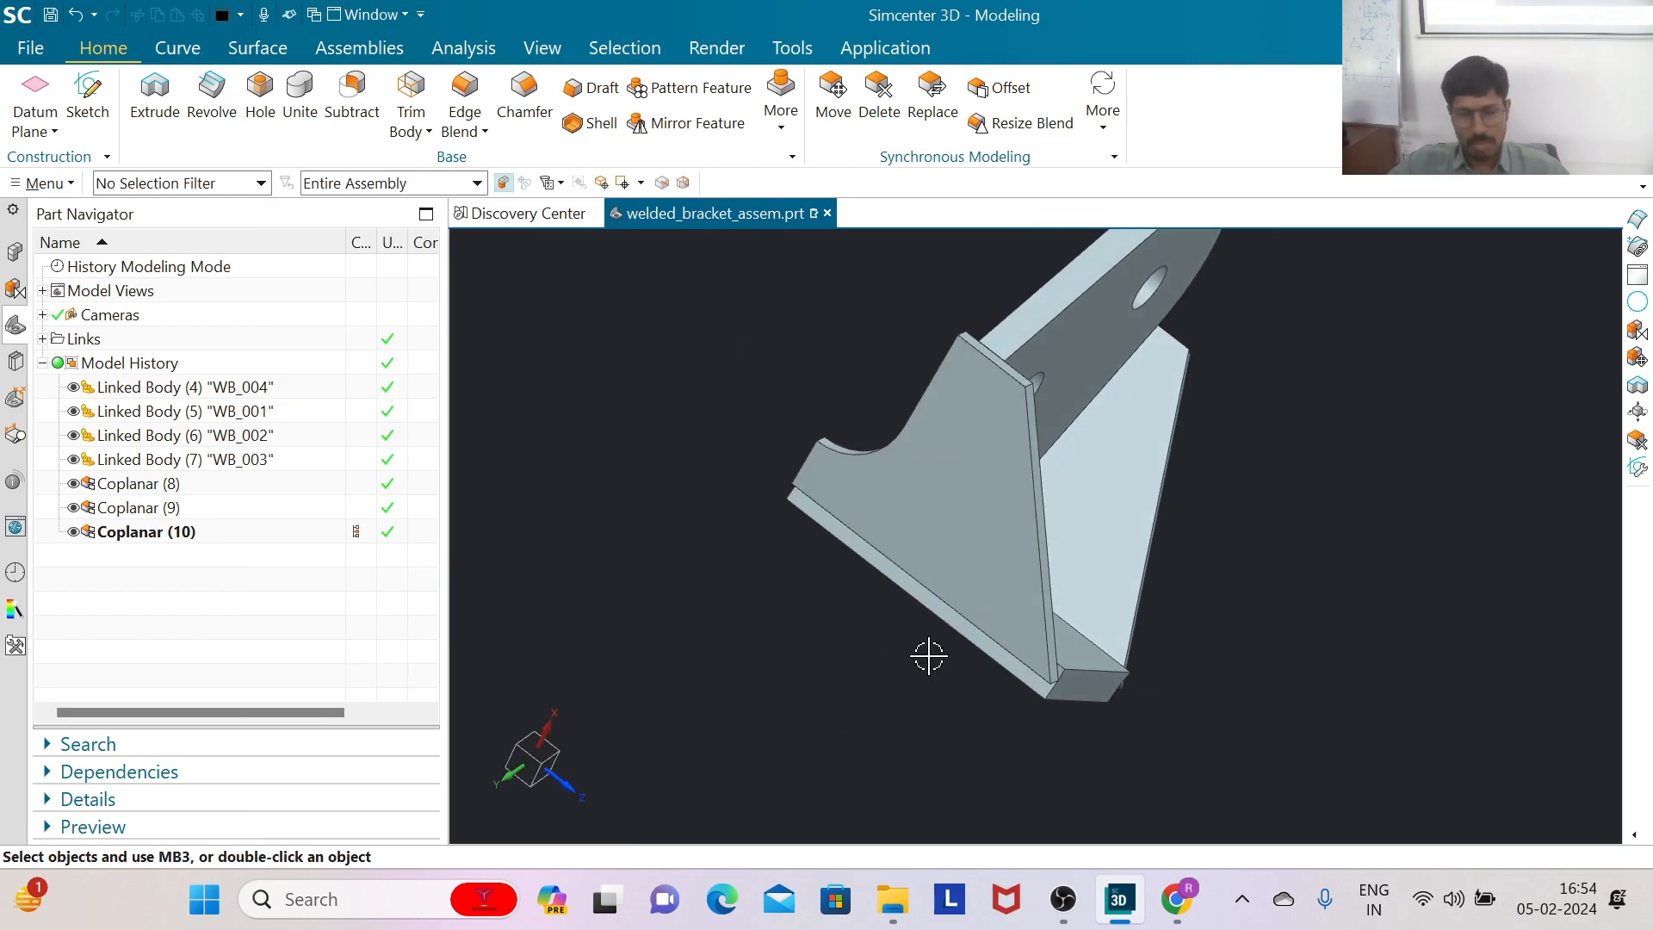
{"action": "scroll", "coordinate": [1036, 660], "scroll_direction": "up", "scroll_amount": 3}
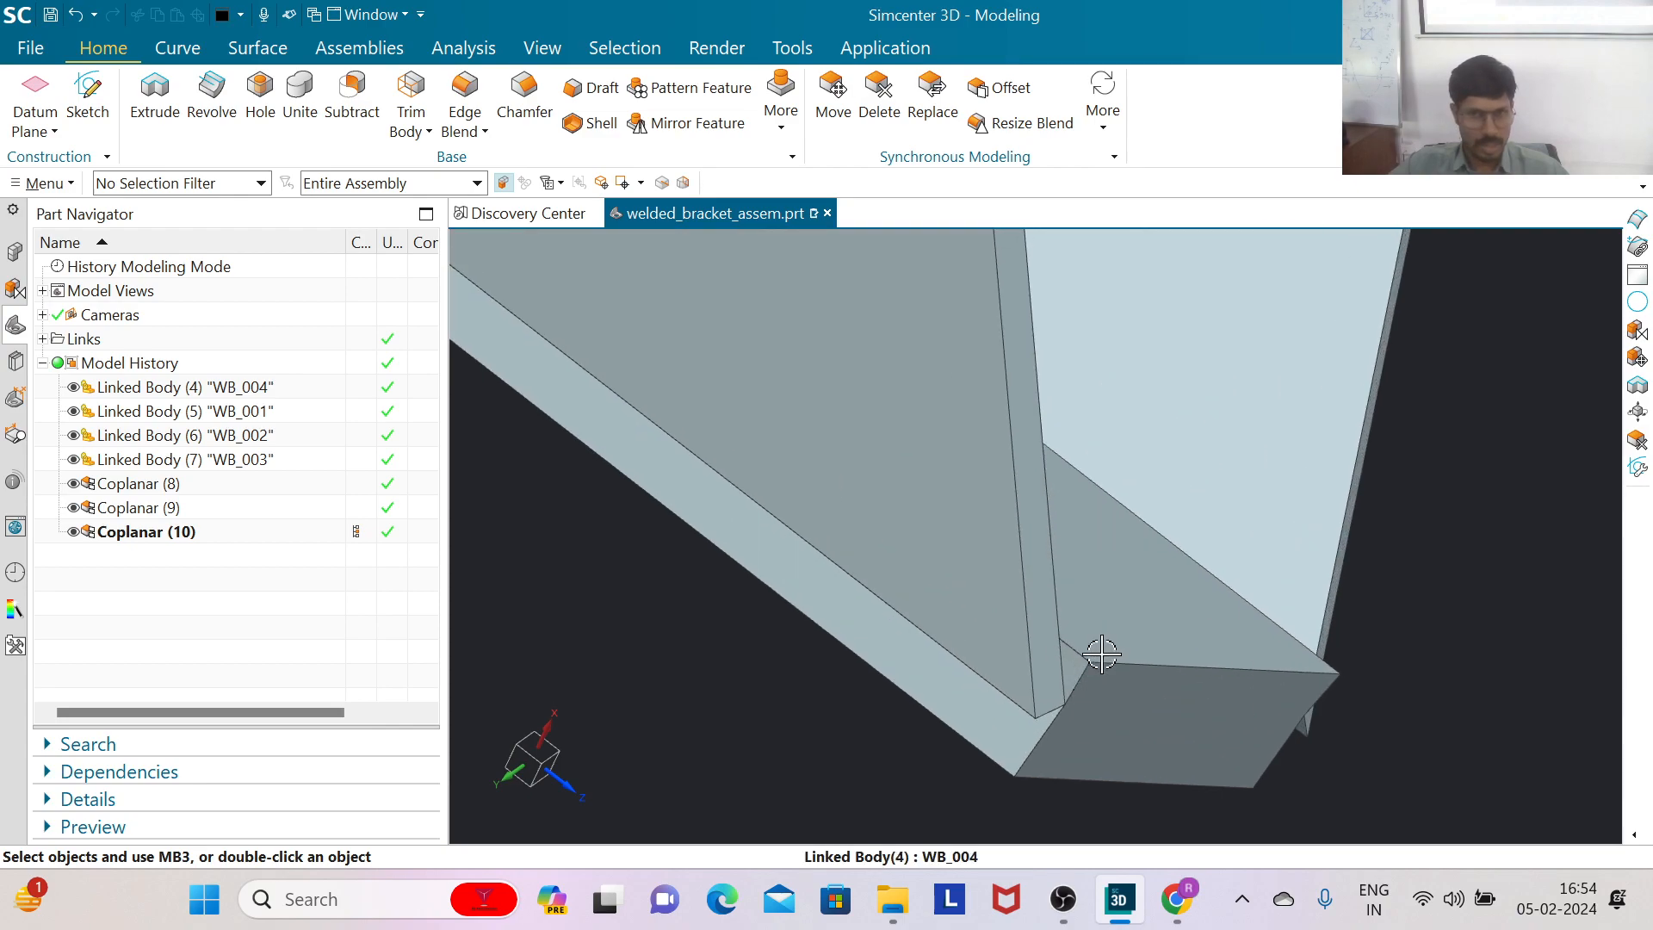
{"action": "scroll", "coordinate": [1093, 672], "scroll_direction": "down", "scroll_amount": 5}
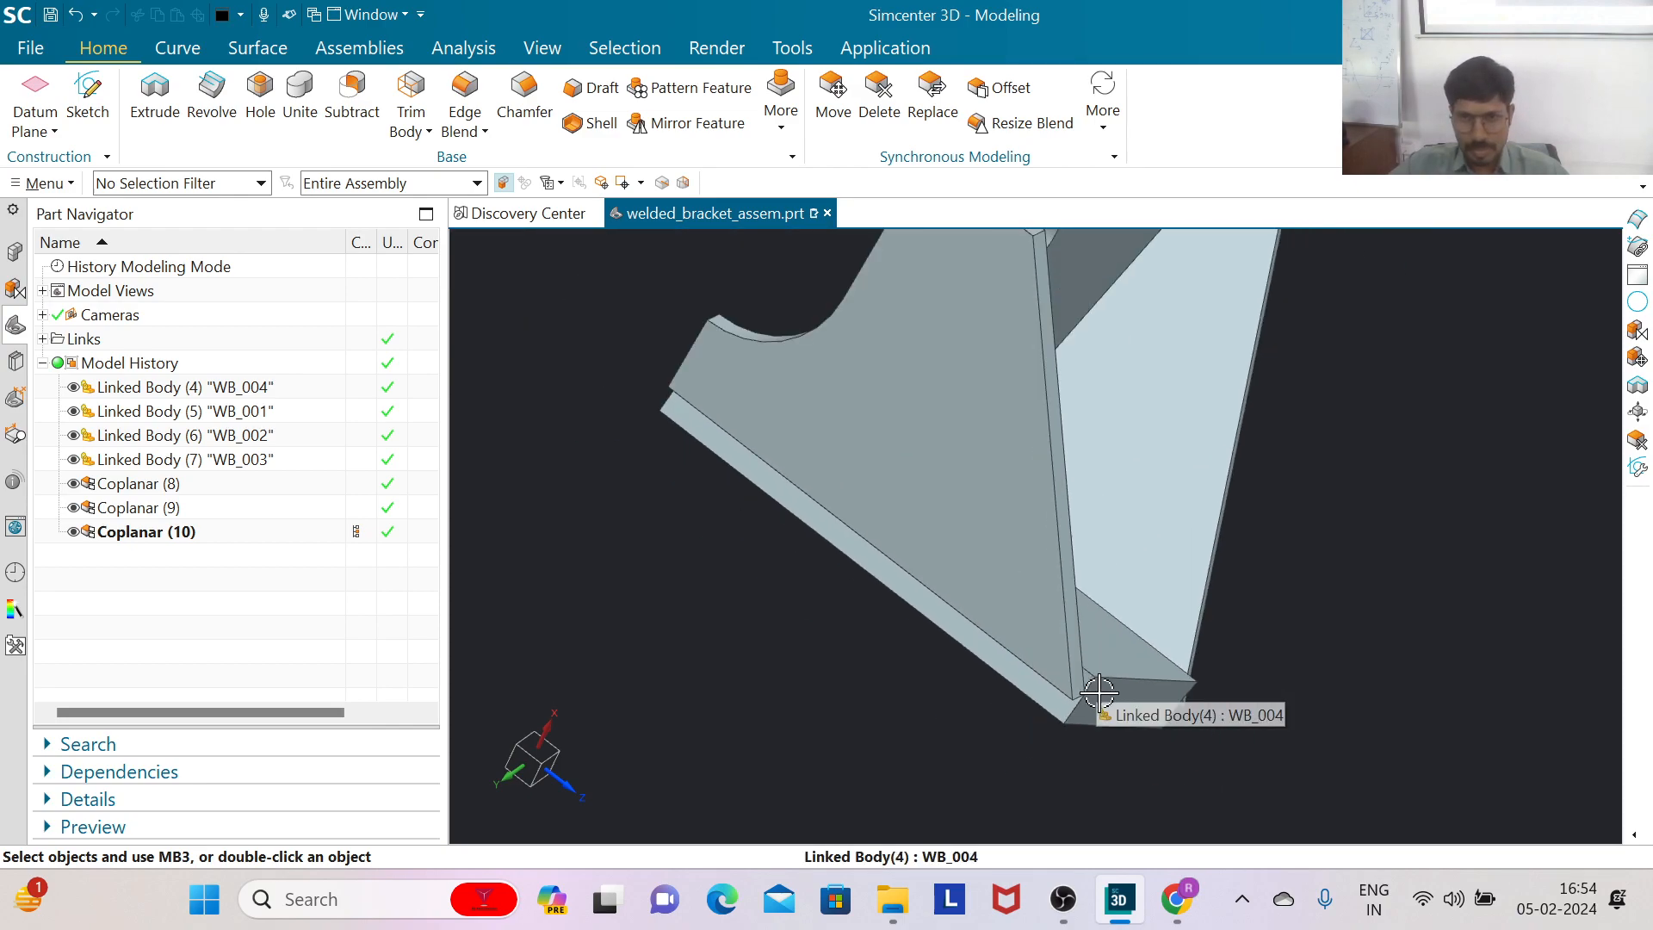
{"action": "middle_click_drag", "start_coordinate": [704, 429], "coordinate": [839, 552]}
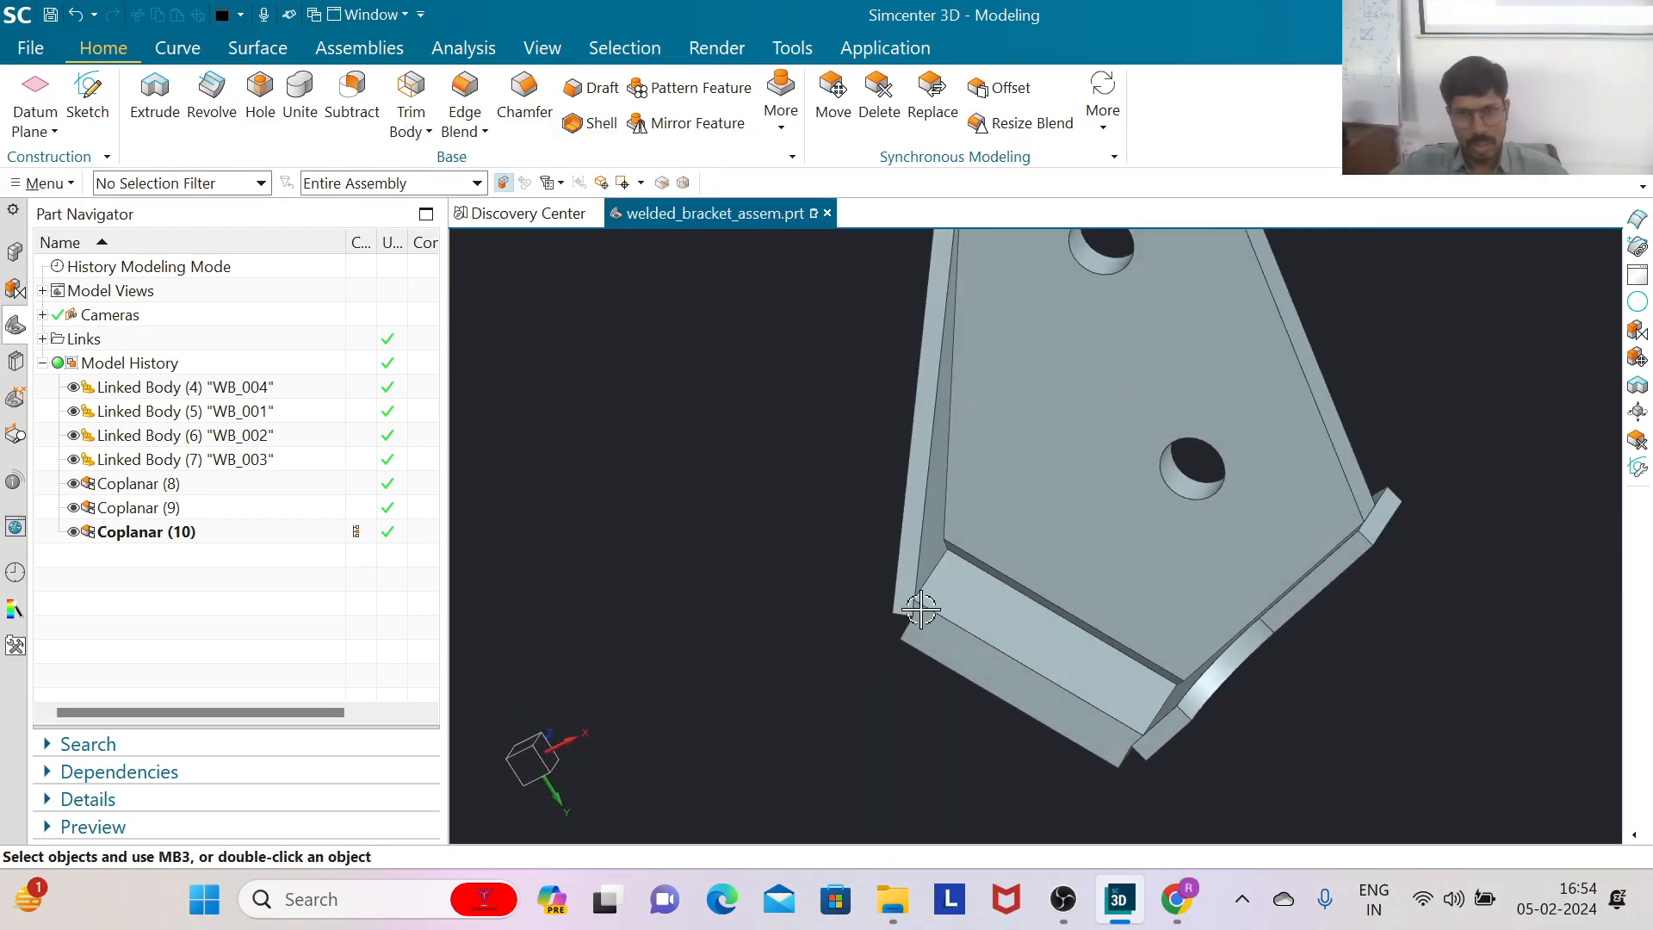
Step: Examine the corner where plates WB_002, WB_003 and WB_004 meet, close up and from both sides of the bracket
{"action": "middle_click_drag", "start_coordinate": [798, 612], "coordinate": [895, 706]}
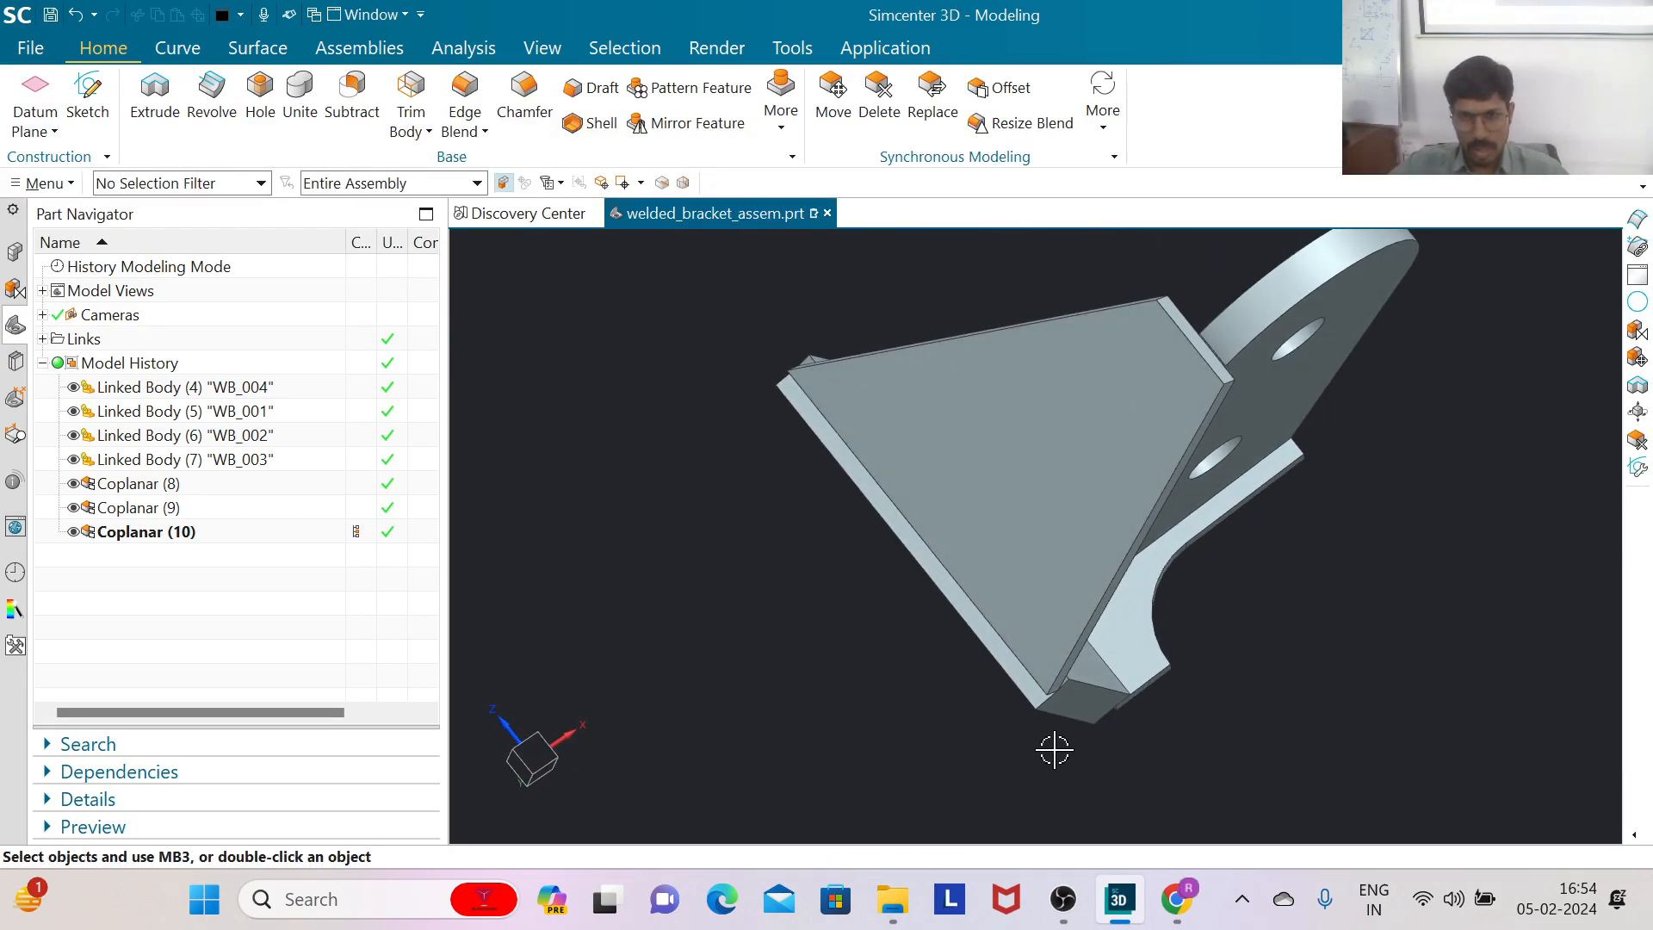
{"action": "scroll", "coordinate": [1059, 723], "scroll_direction": "up", "scroll_amount": 5}
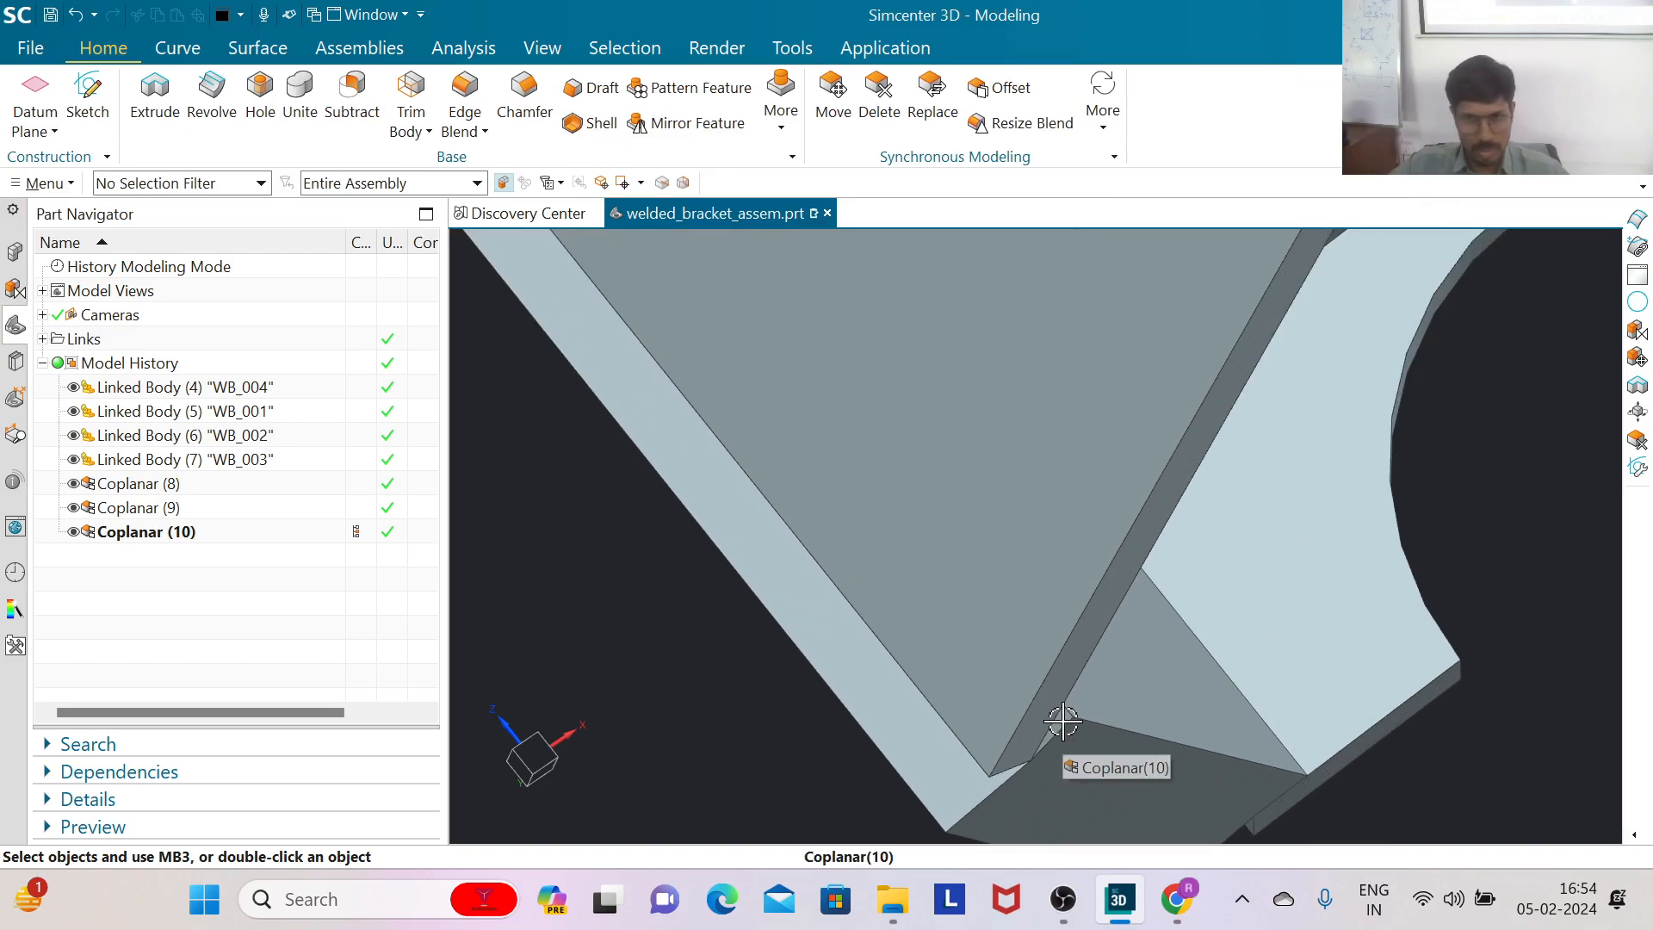
{"action": "scroll", "coordinate": [1063, 722], "scroll_direction": "down", "scroll_amount": 6}
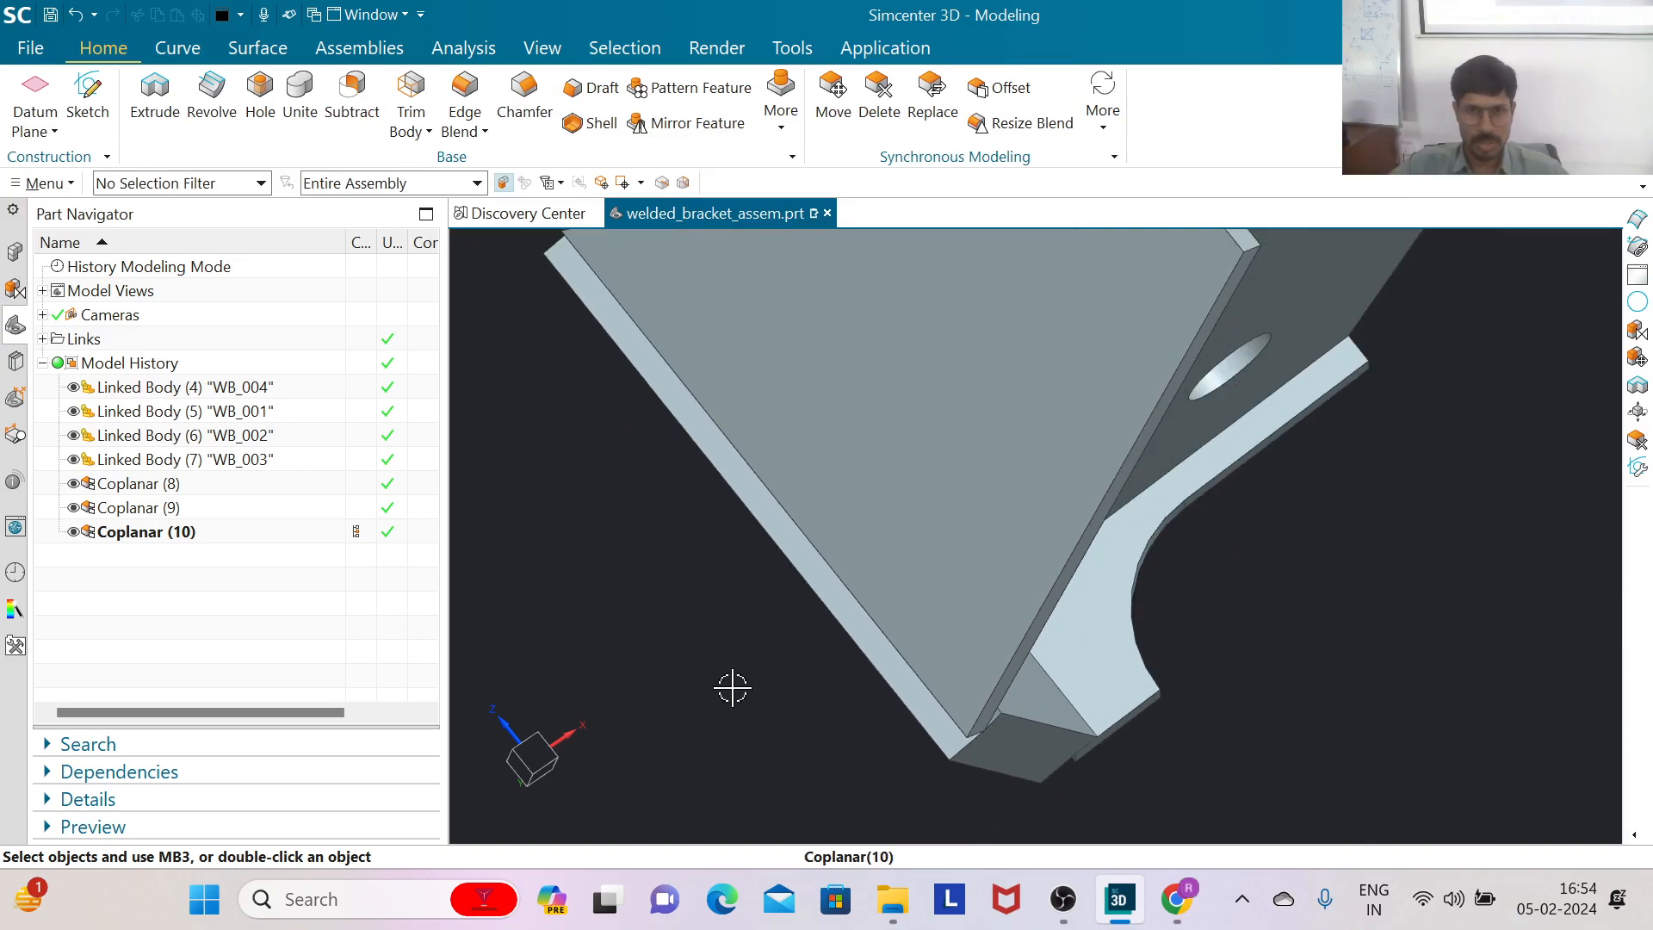
{"action": "middle_click_drag", "start_coordinate": [658, 590], "coordinate": [722, 682]}
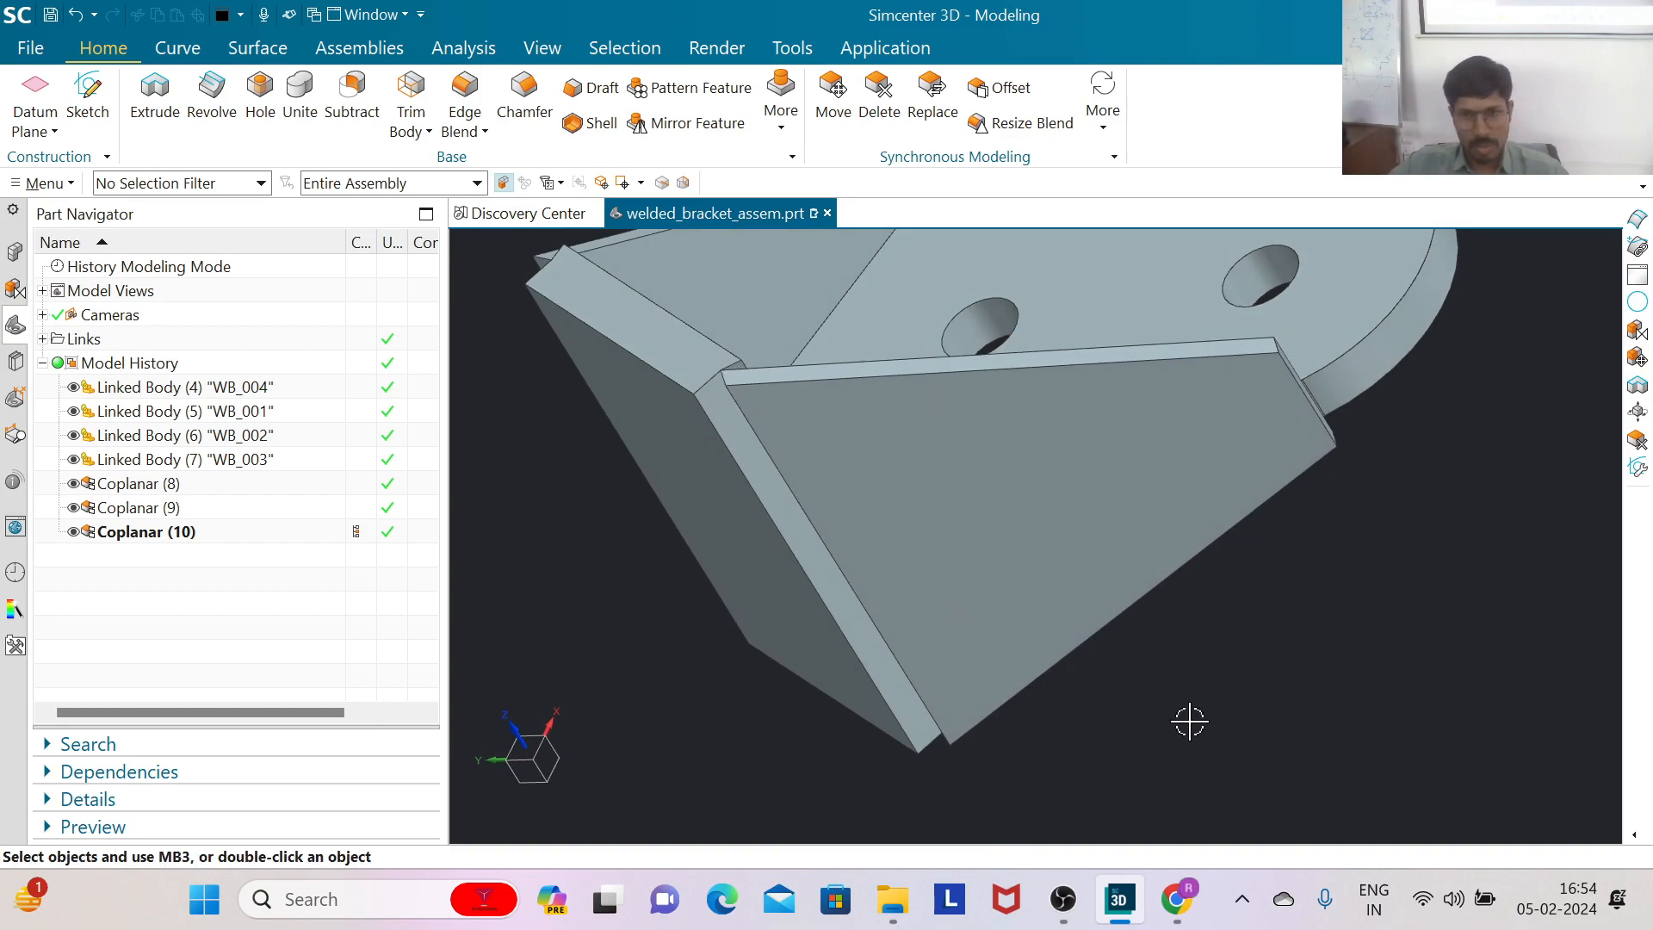
{"action": "middle_click_drag", "start_coordinate": [1204, 725], "coordinate": [997, 615]}
{"action": "scroll", "coordinate": [953, 683], "scroll_direction": "down", "scroll_amount": 1}
{"action": "scroll", "coordinate": [913, 658], "scroll_direction": "up", "scroll_amount": 3}
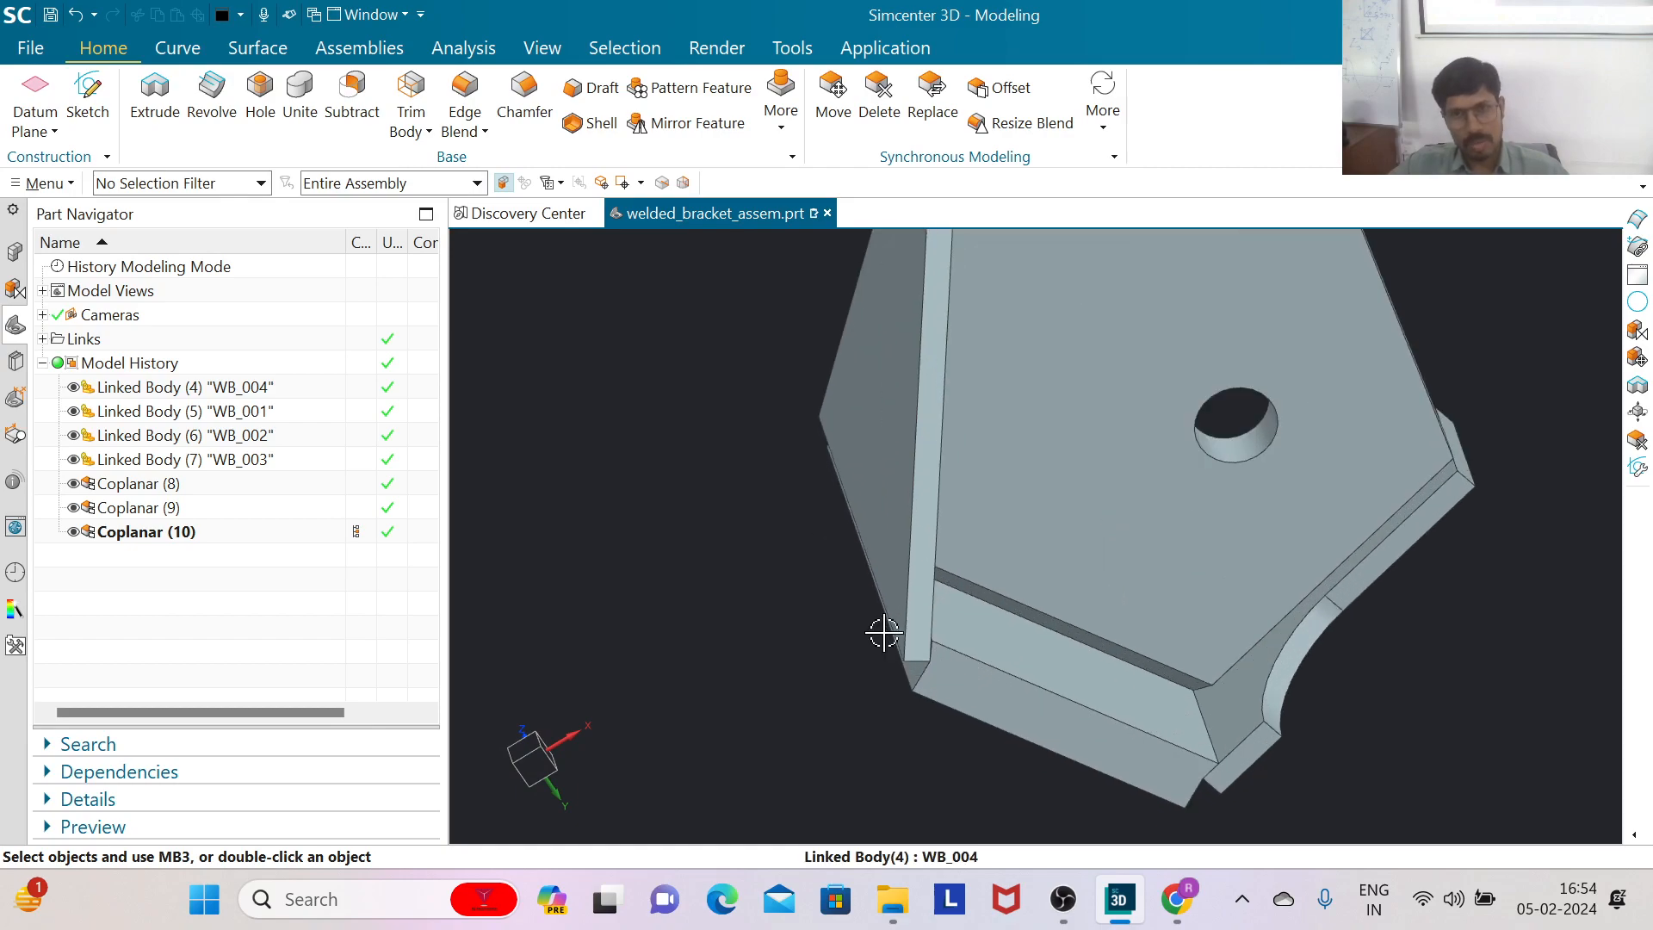
{"action": "middle_click_drag", "start_coordinate": [843, 655], "coordinate": [854, 685]}
{"action": "scroll", "coordinate": [952, 675], "scroll_direction": "up", "scroll_amount": 4}
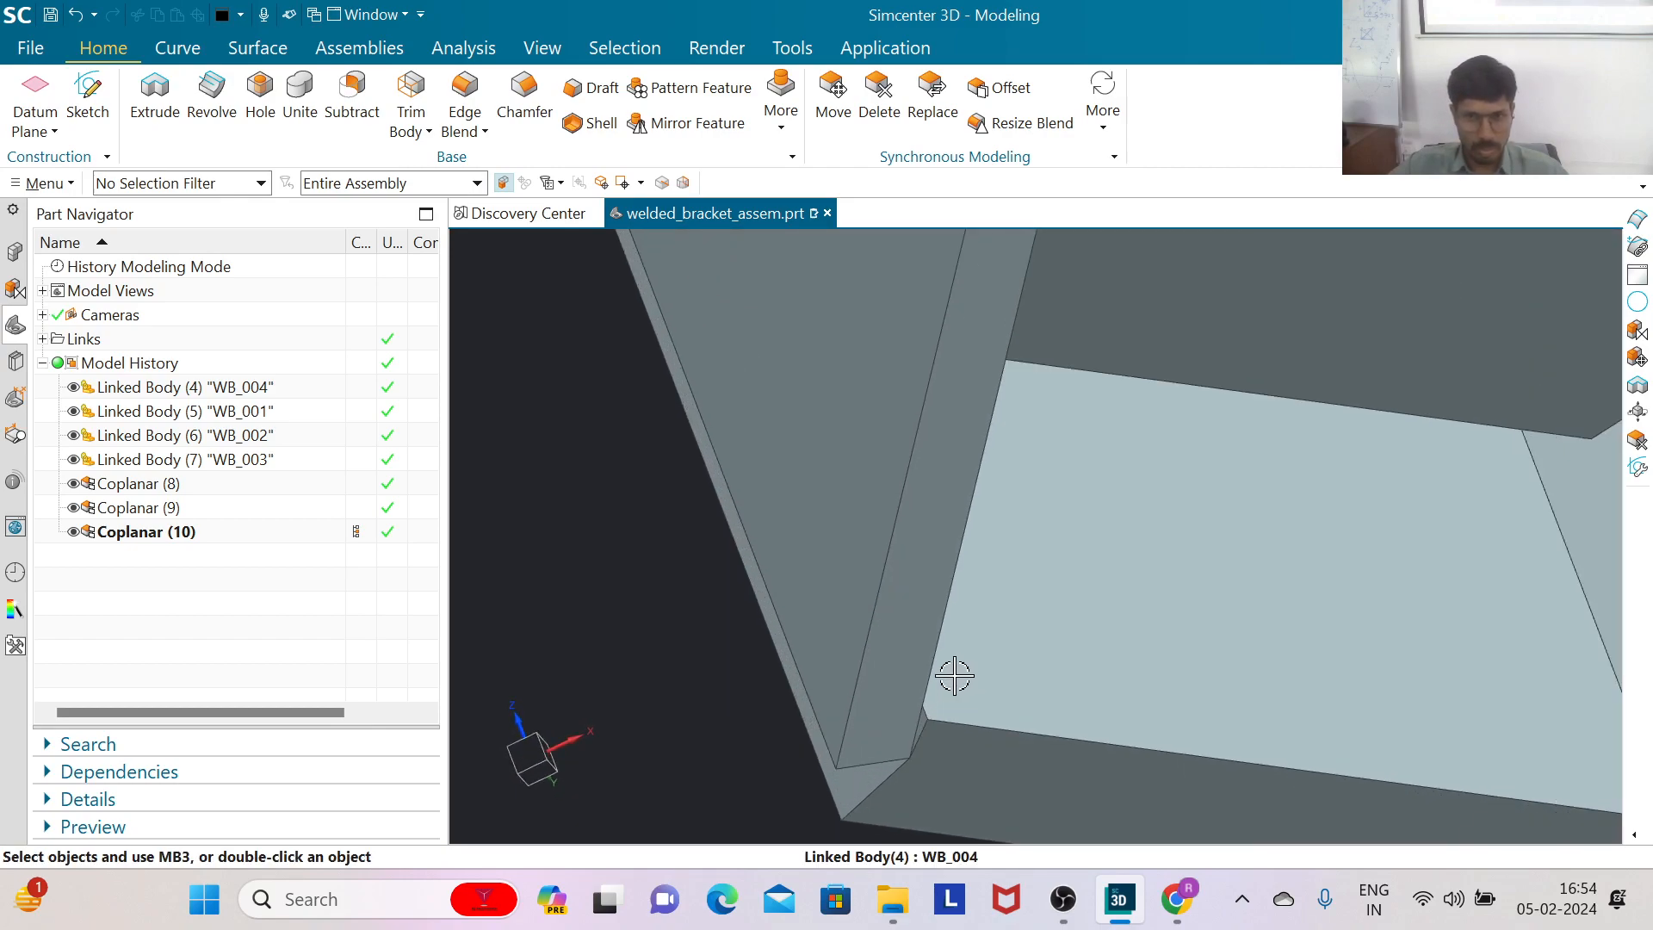
{"action": "scroll", "coordinate": [846, 657], "scroll_direction": "down", "scroll_amount": 2}
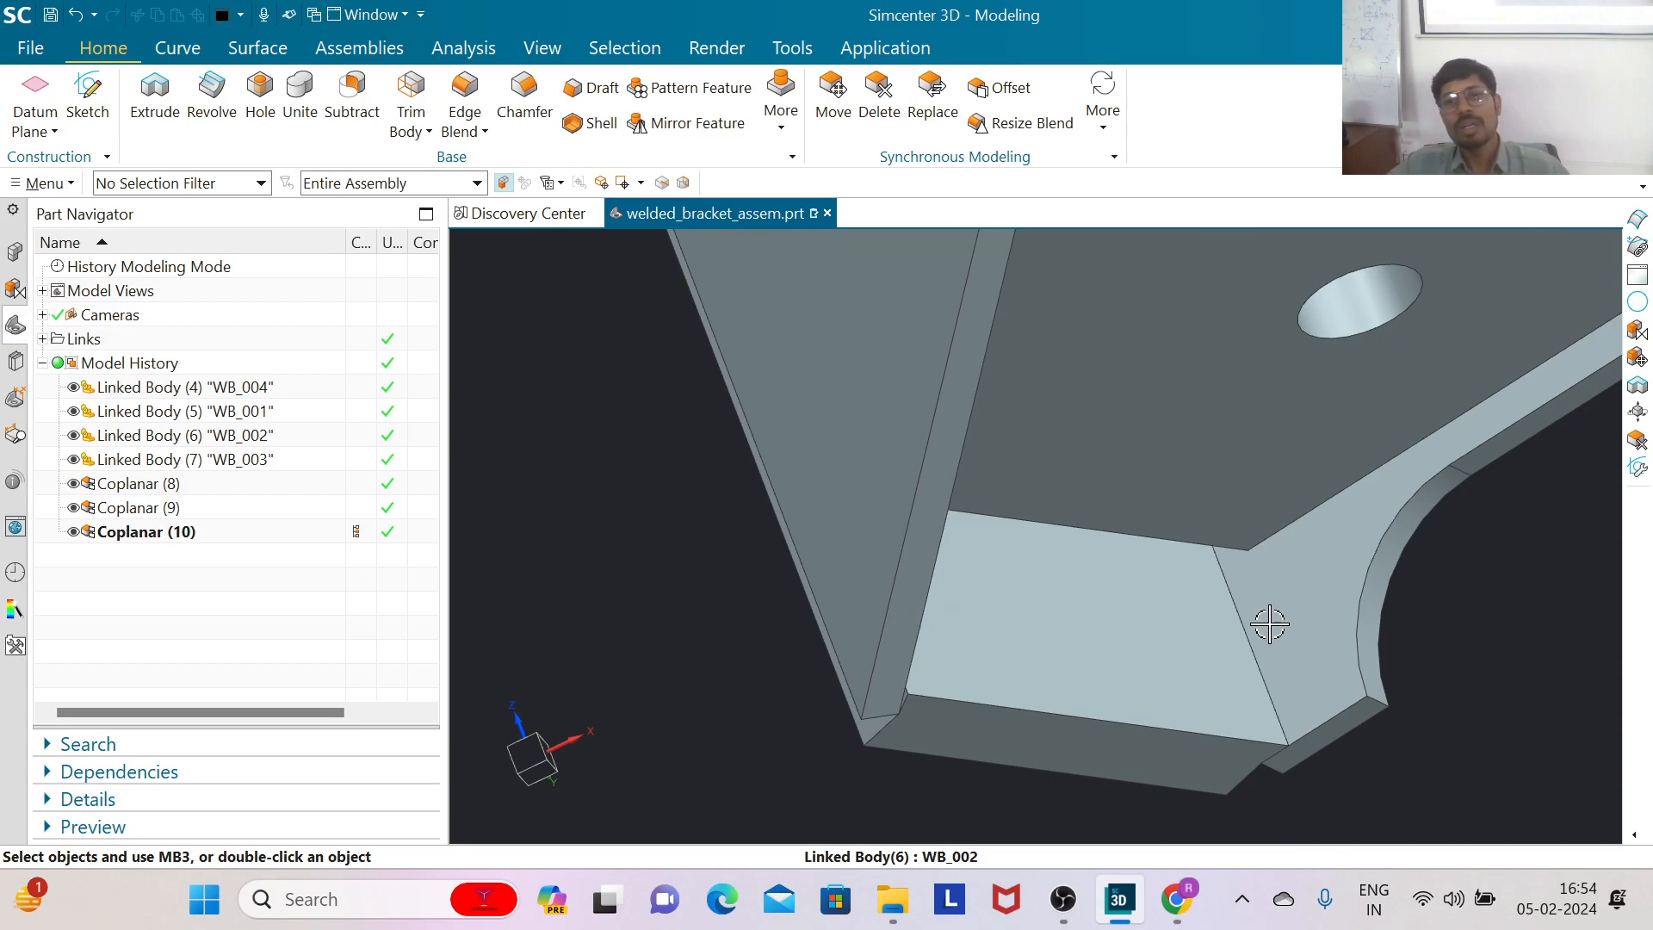
{"action": "middle_click_drag", "start_coordinate": [1501, 704], "coordinate": [882, 504]}
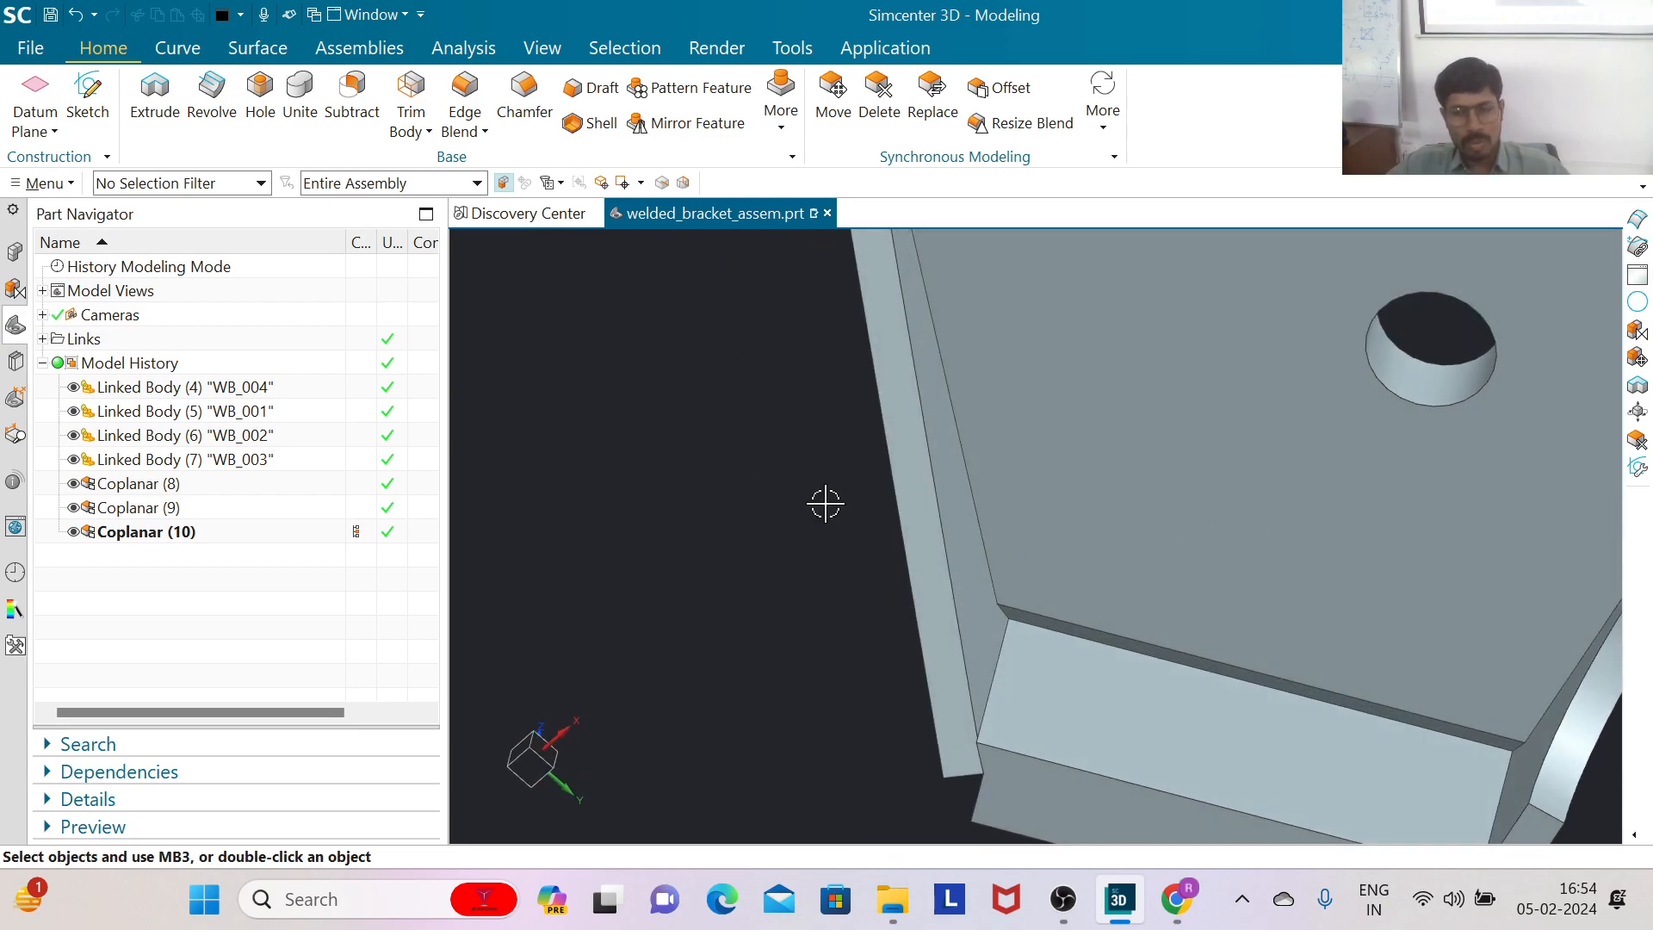
{"action": "scroll", "coordinate": [883, 504], "scroll_direction": "down", "scroll_amount": 1}
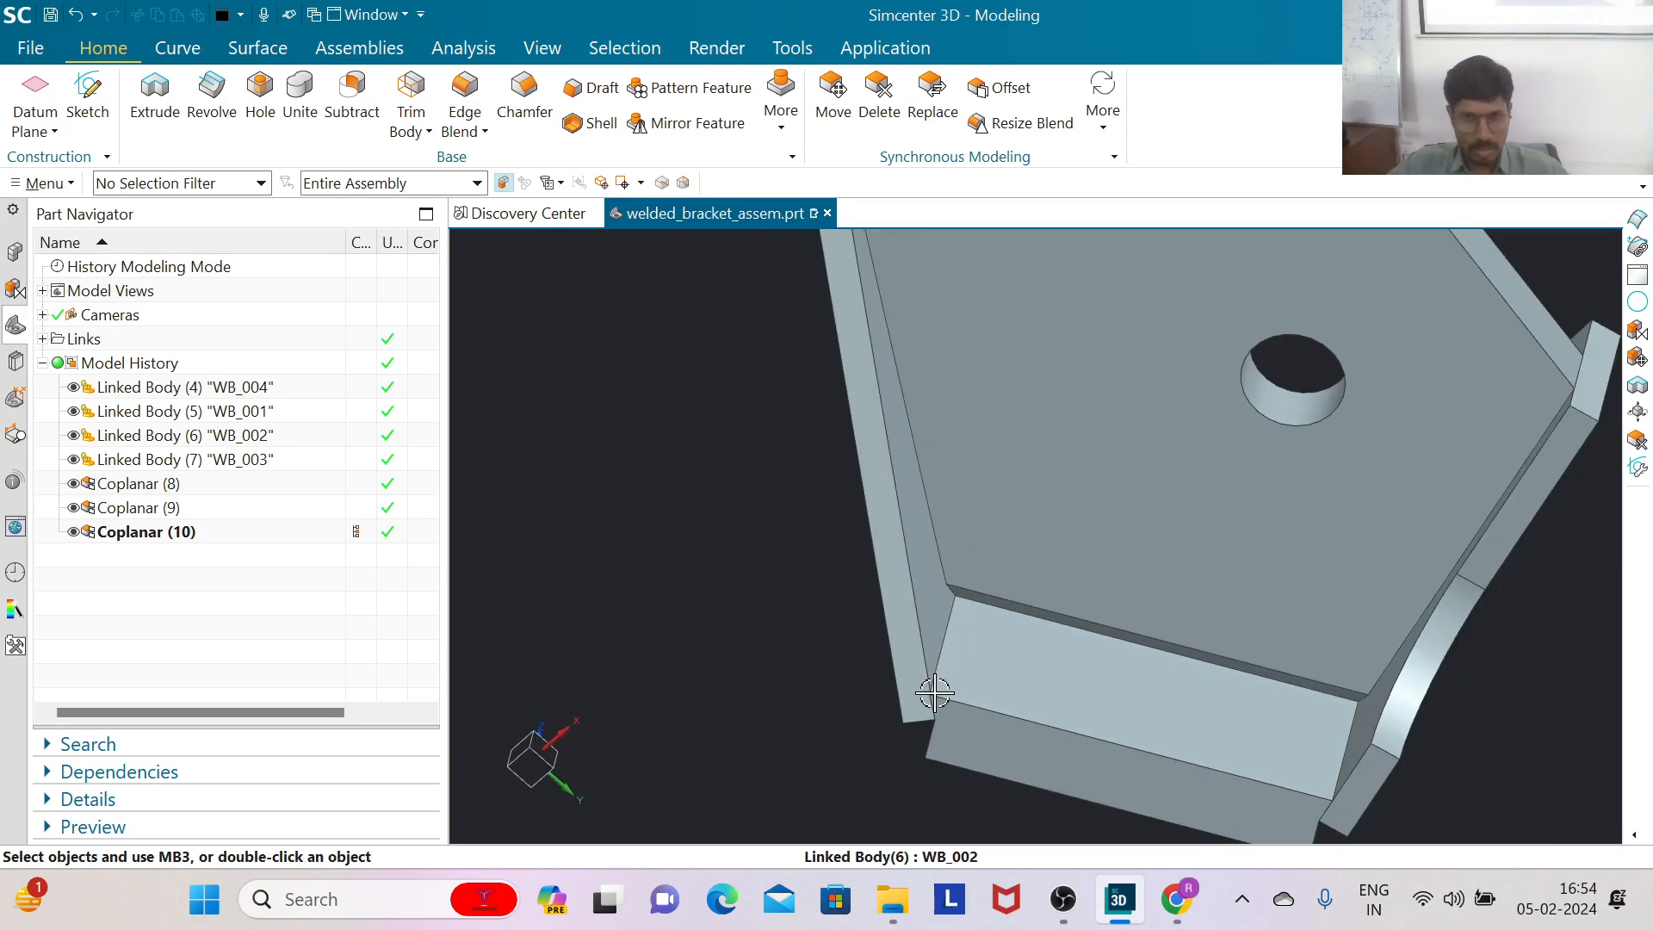
{"action": "scroll", "coordinate": [934, 693], "scroll_direction": "up", "scroll_amount": 2}
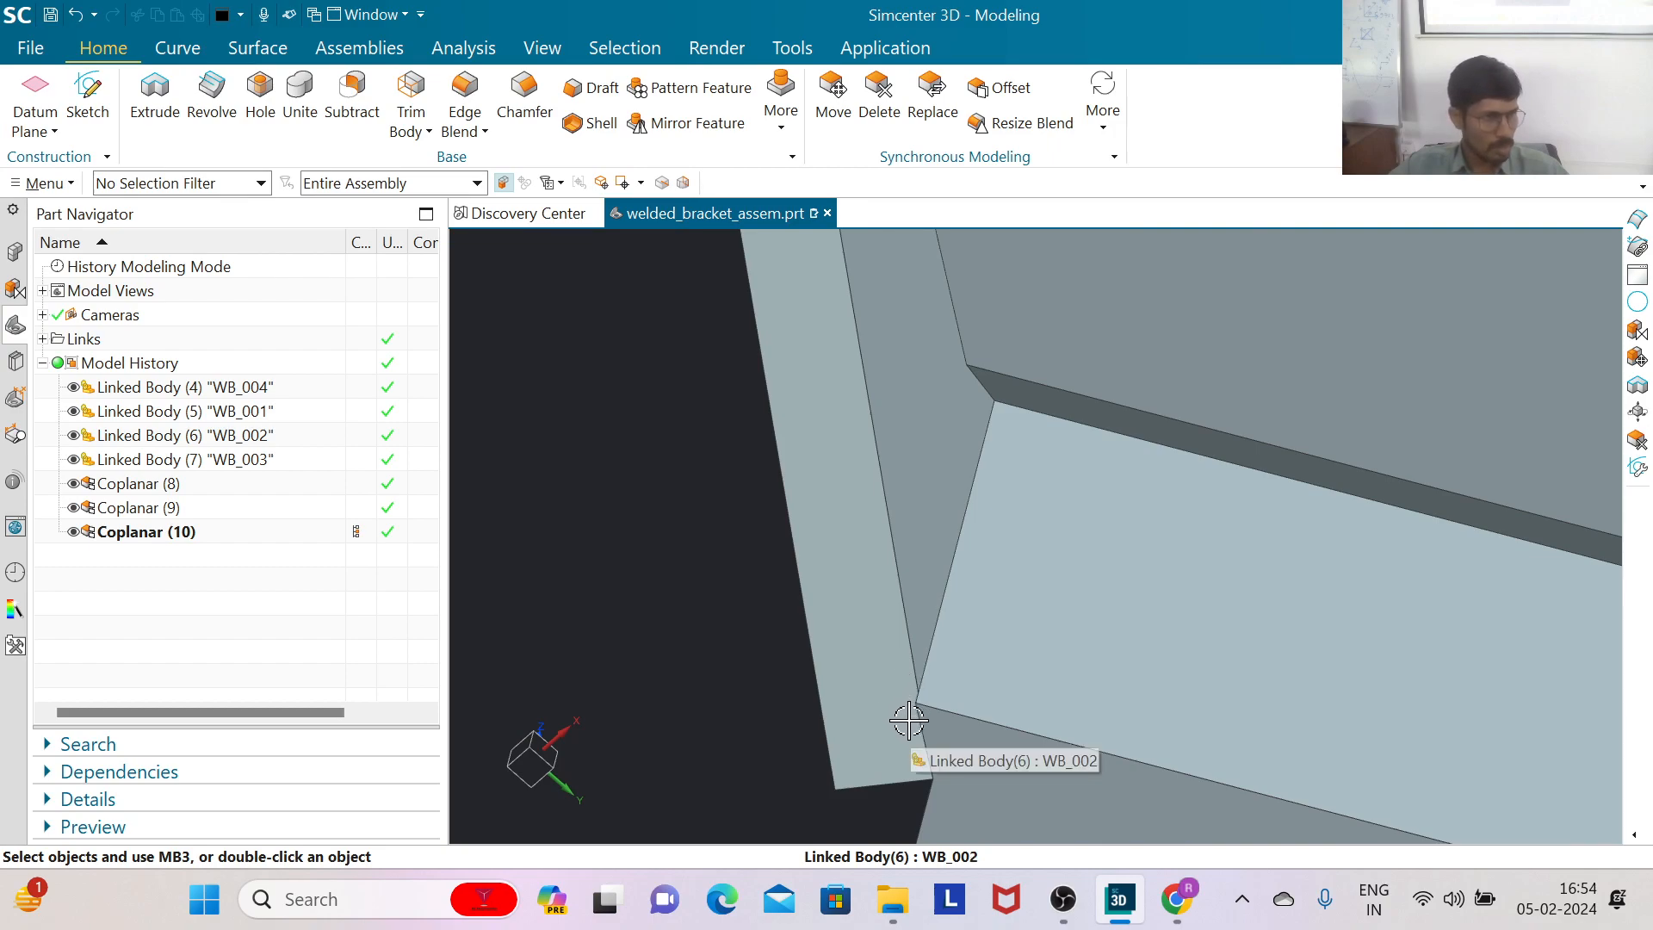
{"action": "scroll", "coordinate": [895, 719], "scroll_direction": "down", "scroll_amount": 3}
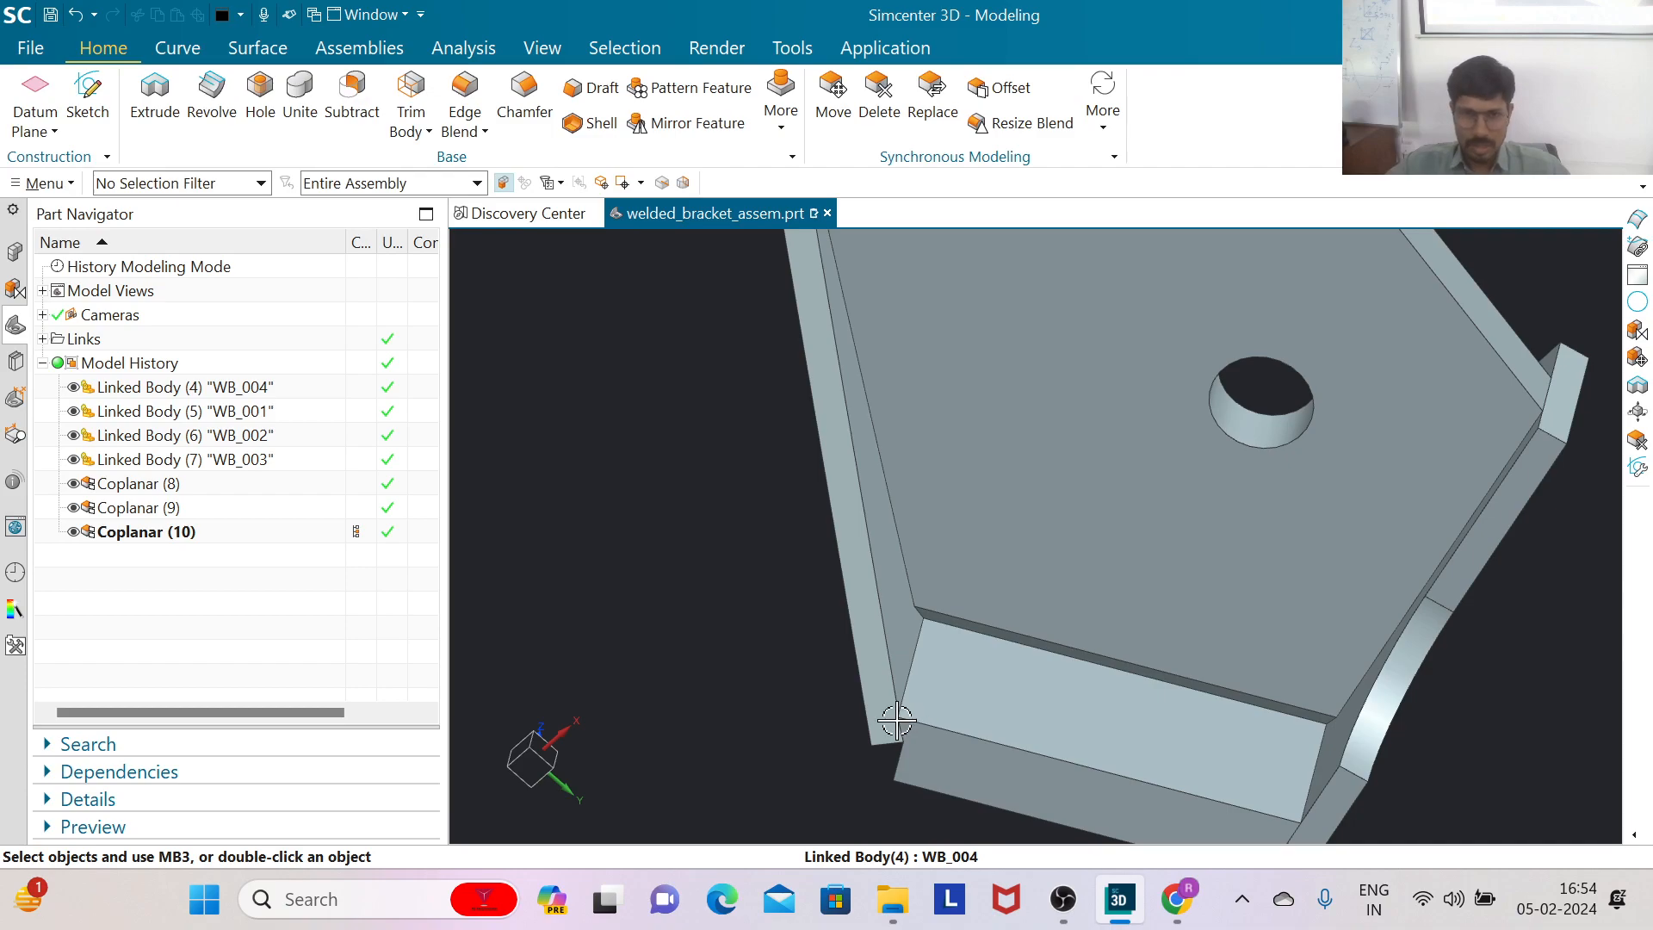
{"action": "scroll", "coordinate": [895, 719], "scroll_direction": "up", "scroll_amount": 2}
{"action": "scroll", "coordinate": [899, 720], "scroll_direction": "down", "scroll_amount": 1}
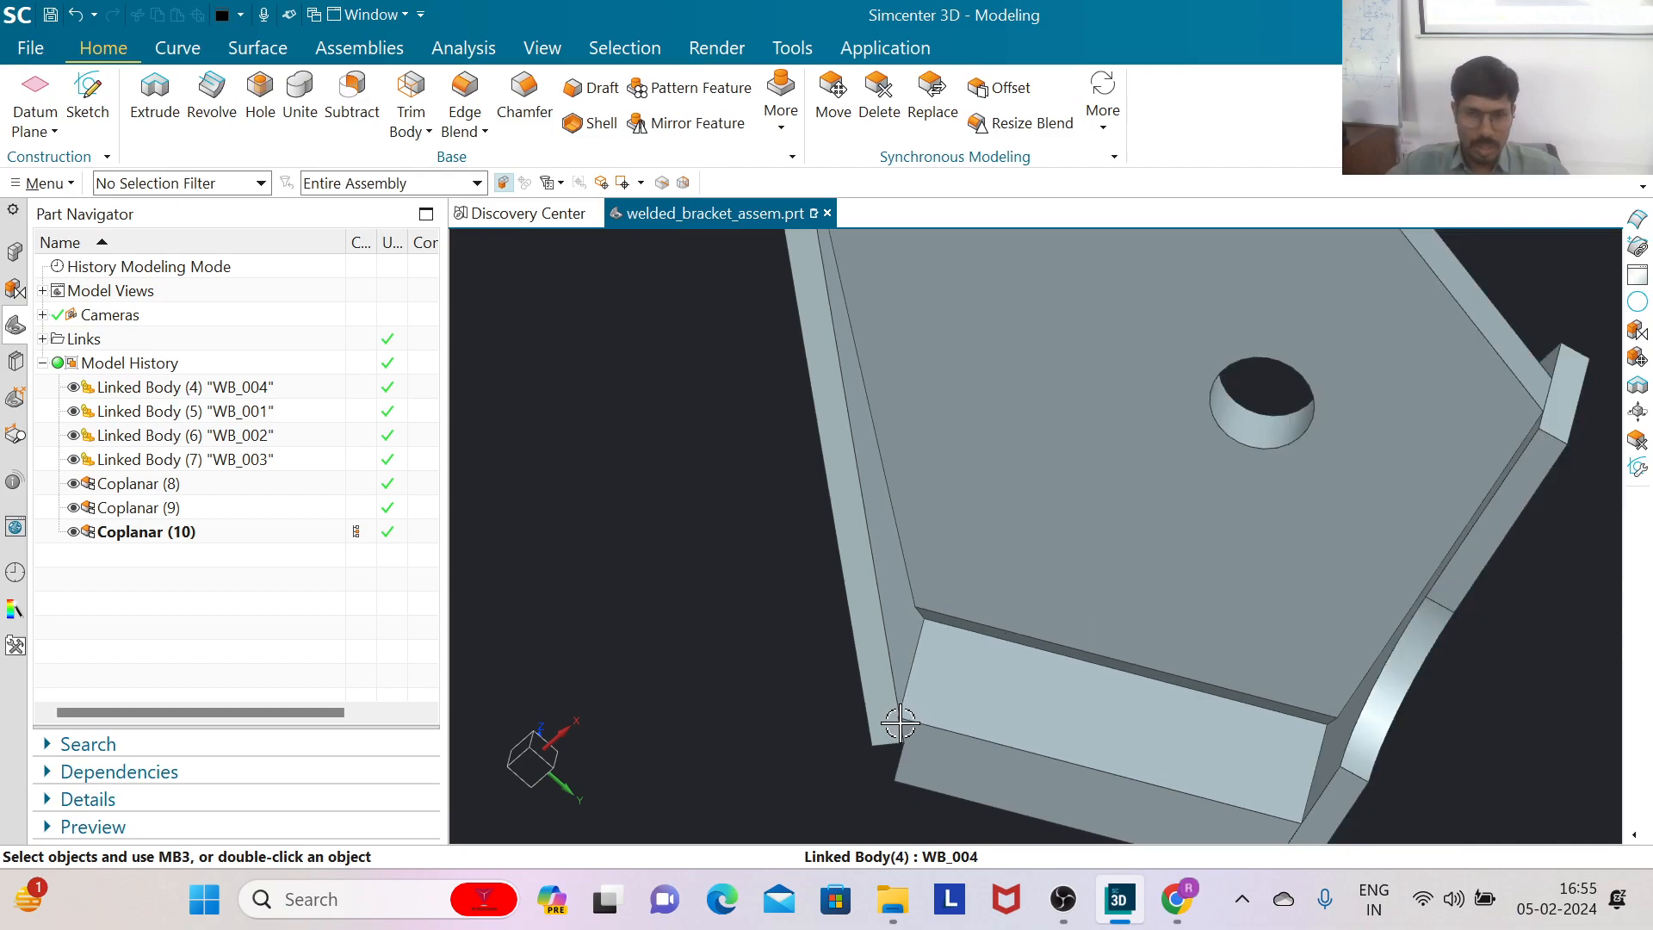
{"action": "scroll", "coordinate": [906, 724], "scroll_direction": "up", "scroll_amount": 1}
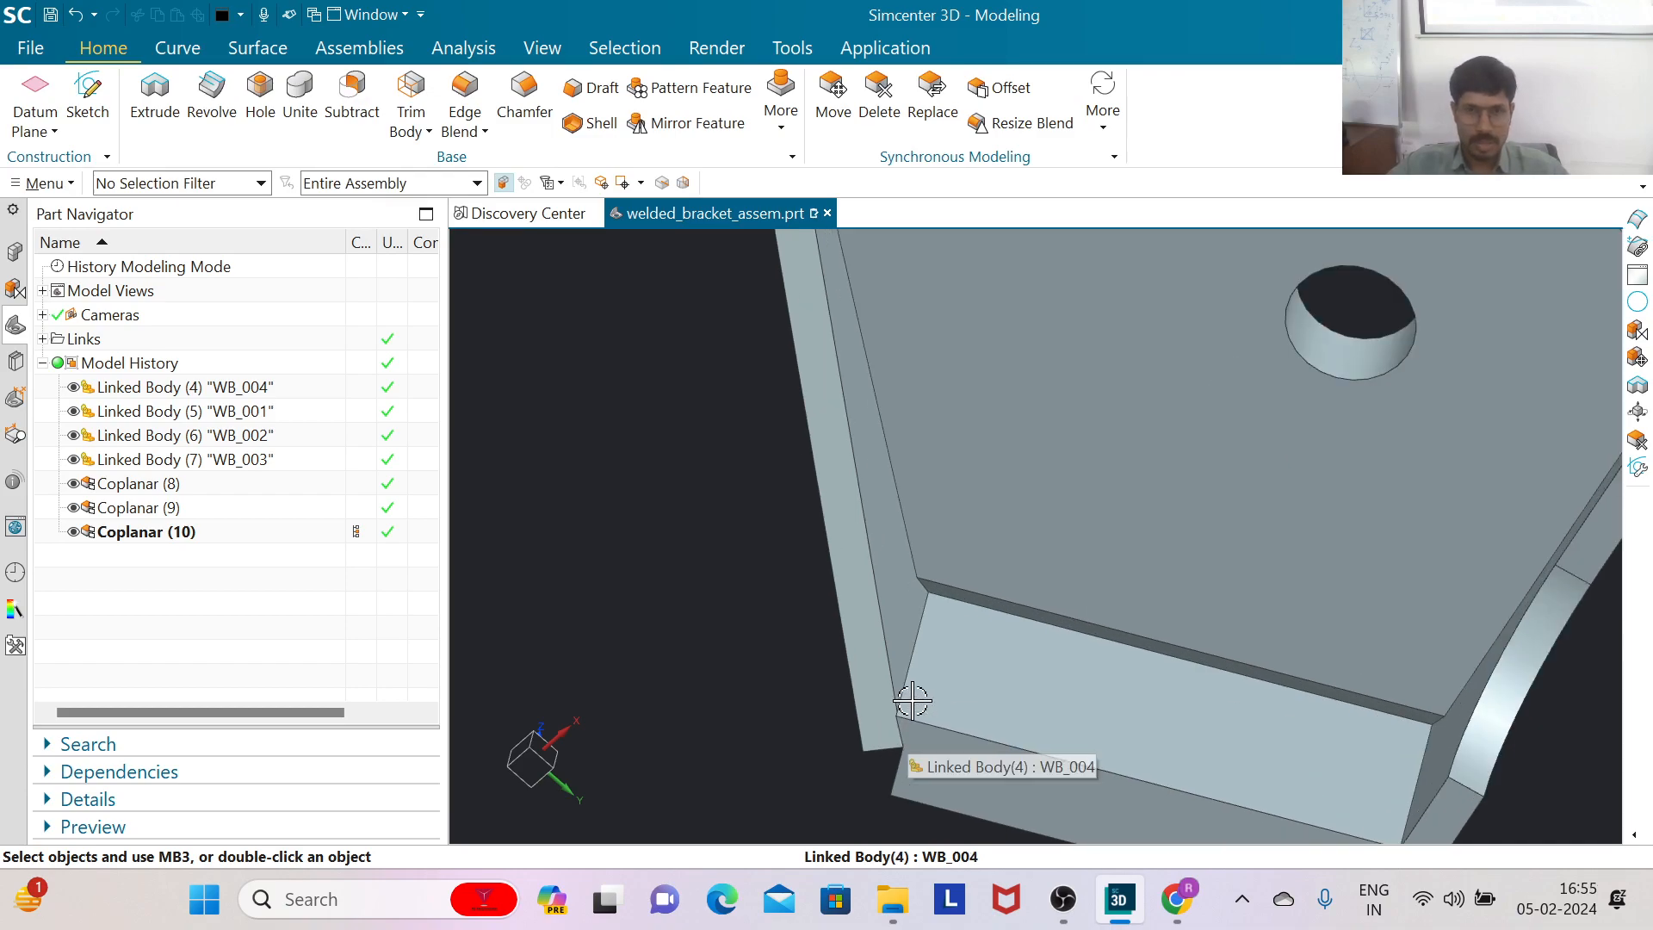
{"action": "scroll", "coordinate": [922, 705], "scroll_direction": "down", "scroll_amount": 3}
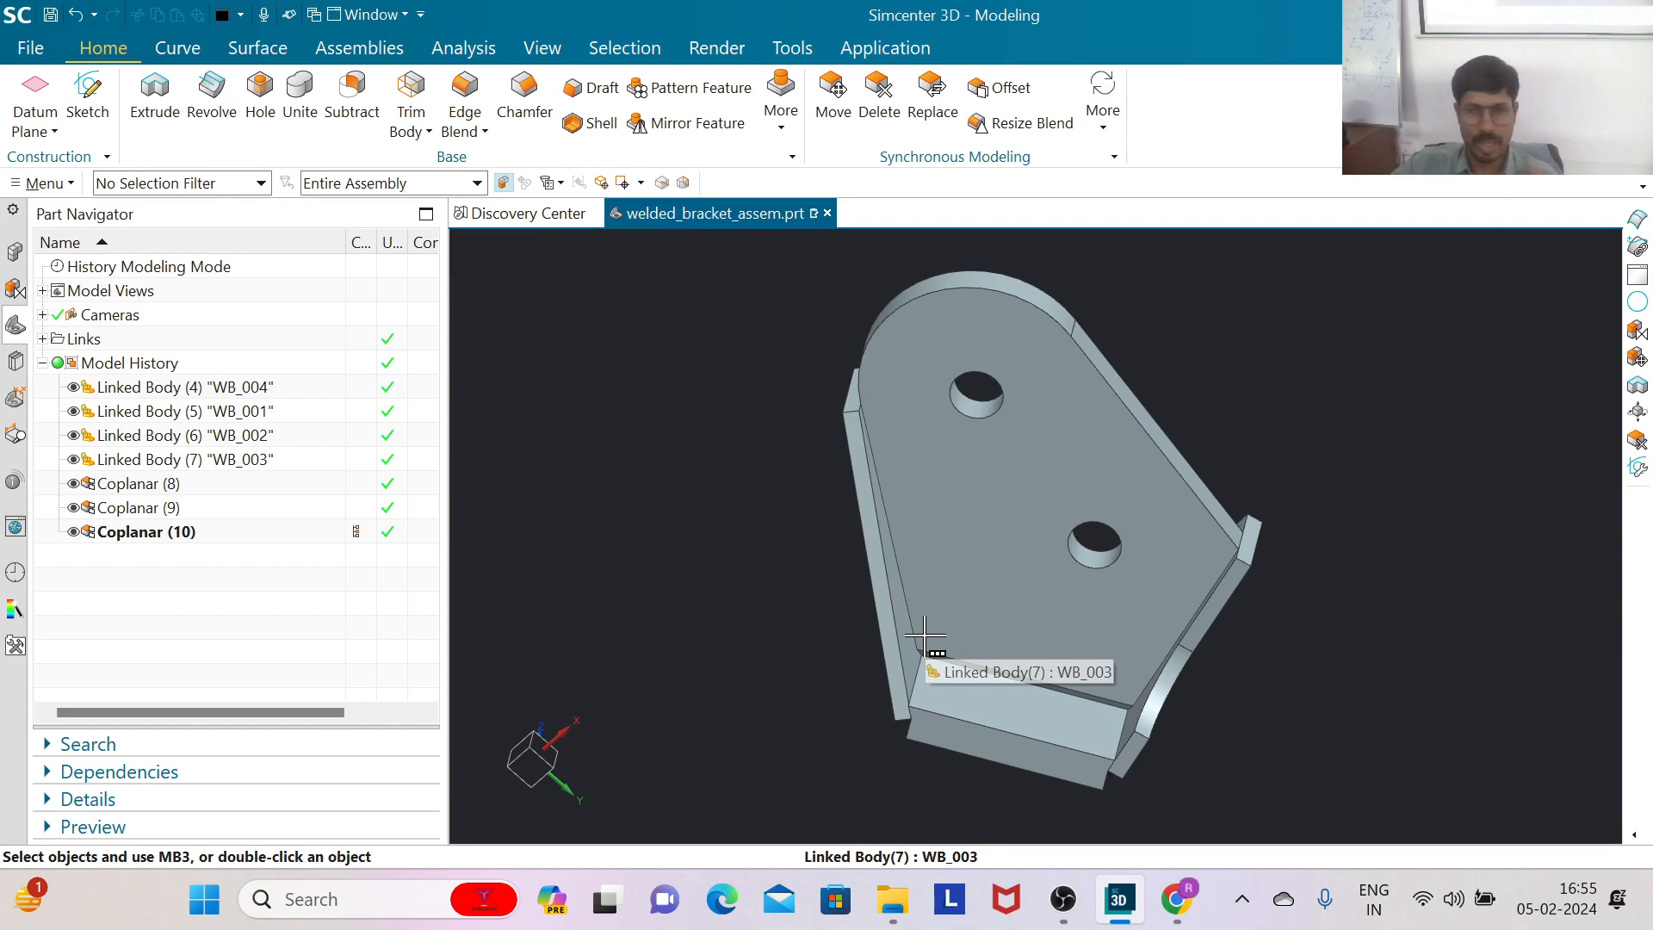
{"action": "scroll", "coordinate": [956, 655], "scroll_direction": "up", "scroll_amount": 5}
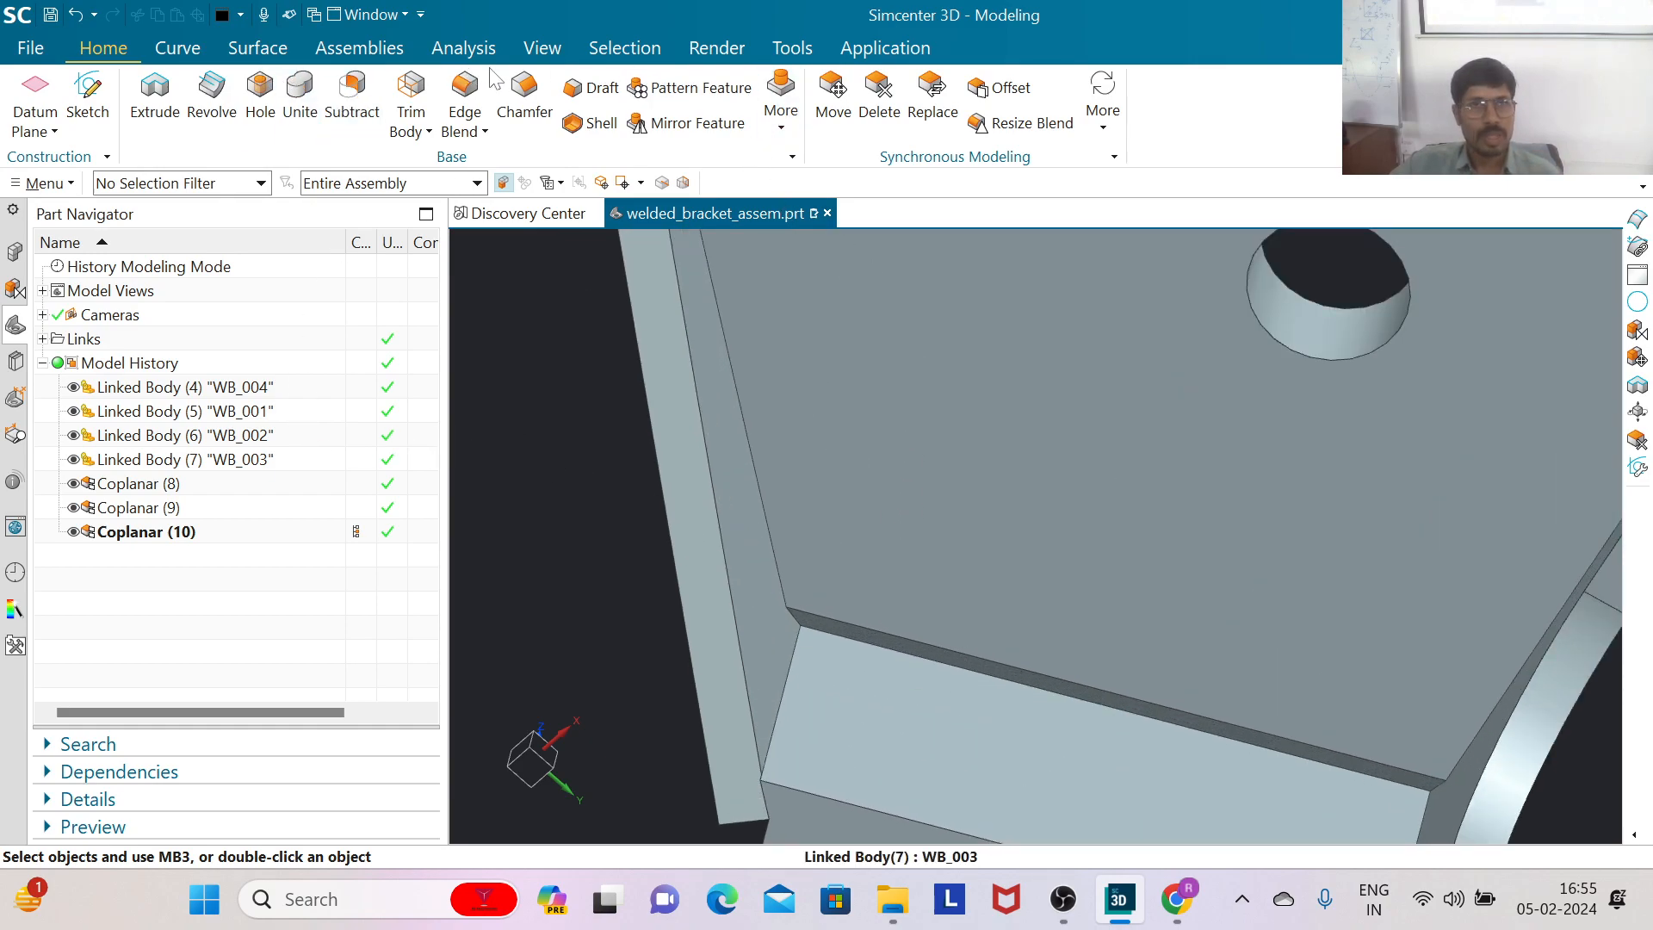
Step: Make the narrow end face of plate WB_003 coplanar with the adjoining inner face of plate WB_004
{"action": "left_click", "coordinate": [1112, 119]}
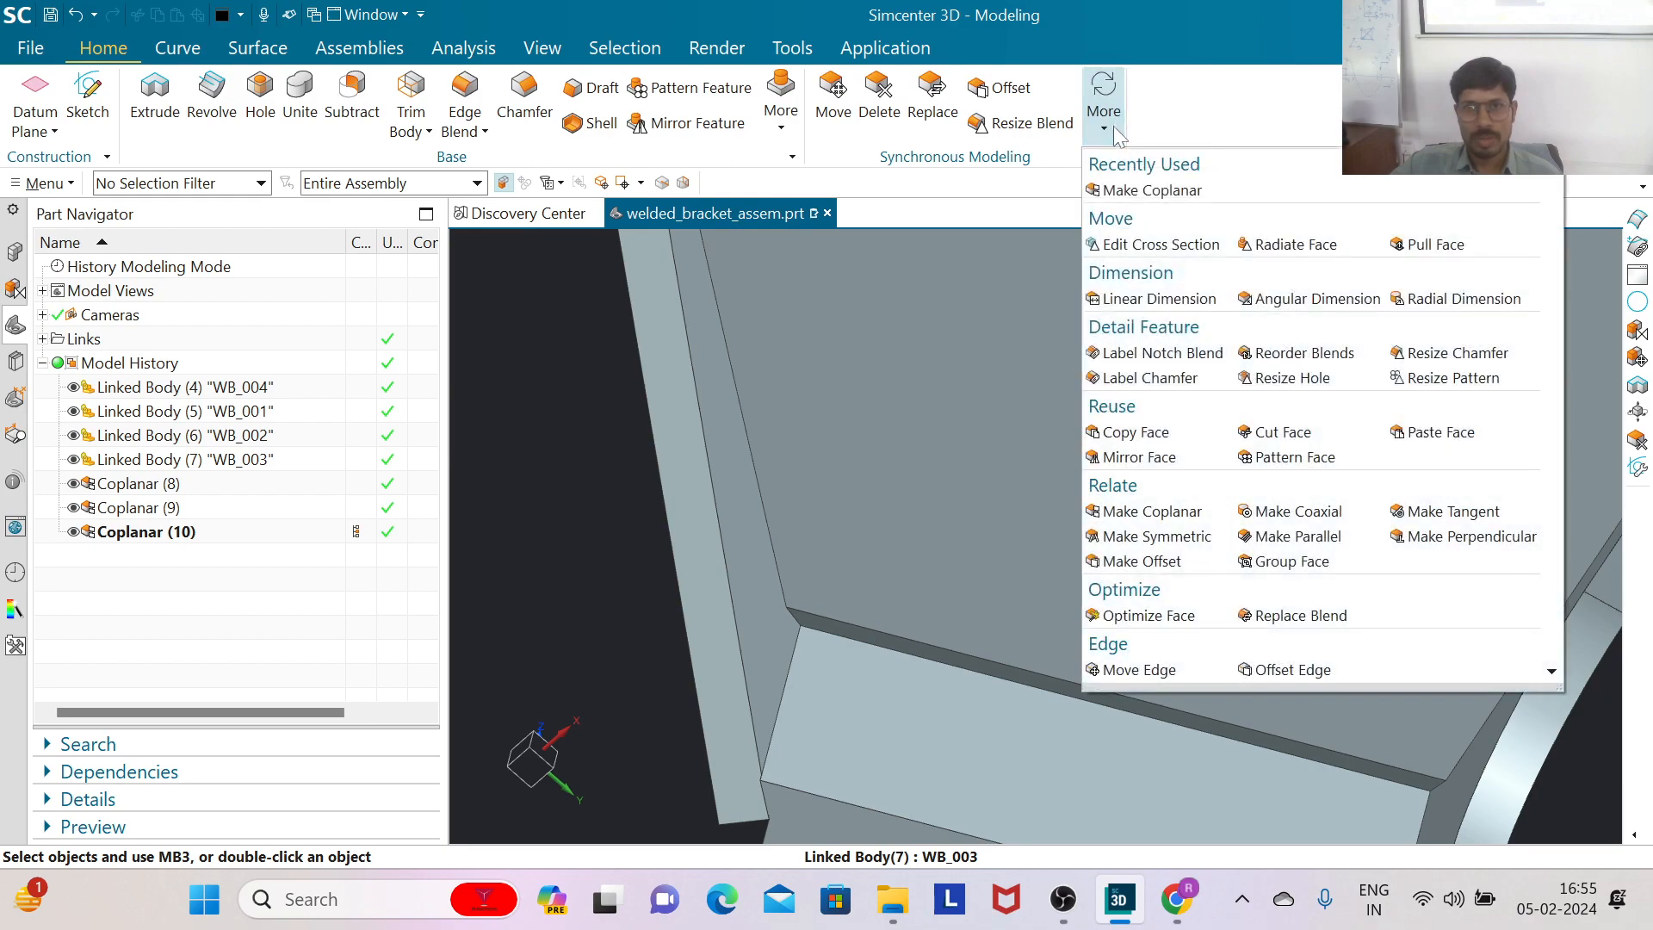
{"action": "left_click", "coordinate": [1145, 189]}
{"action": "scroll", "coordinate": [891, 620], "scroll_direction": "down", "scroll_amount": 2}
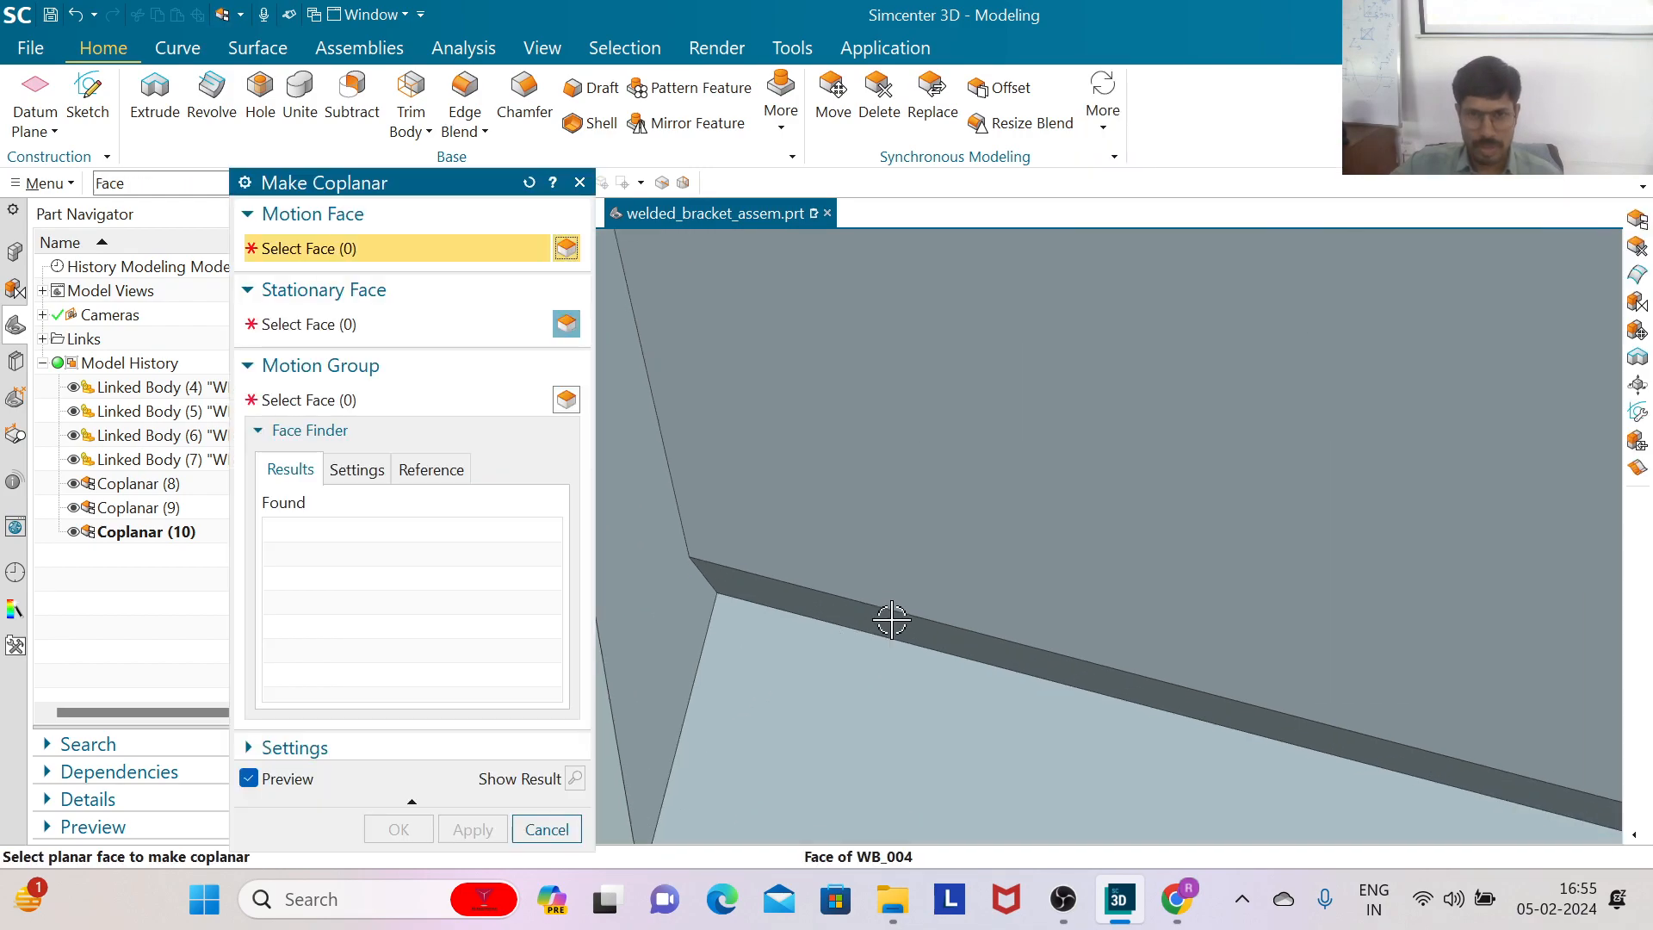
{"action": "left_click", "coordinate": [891, 622]}
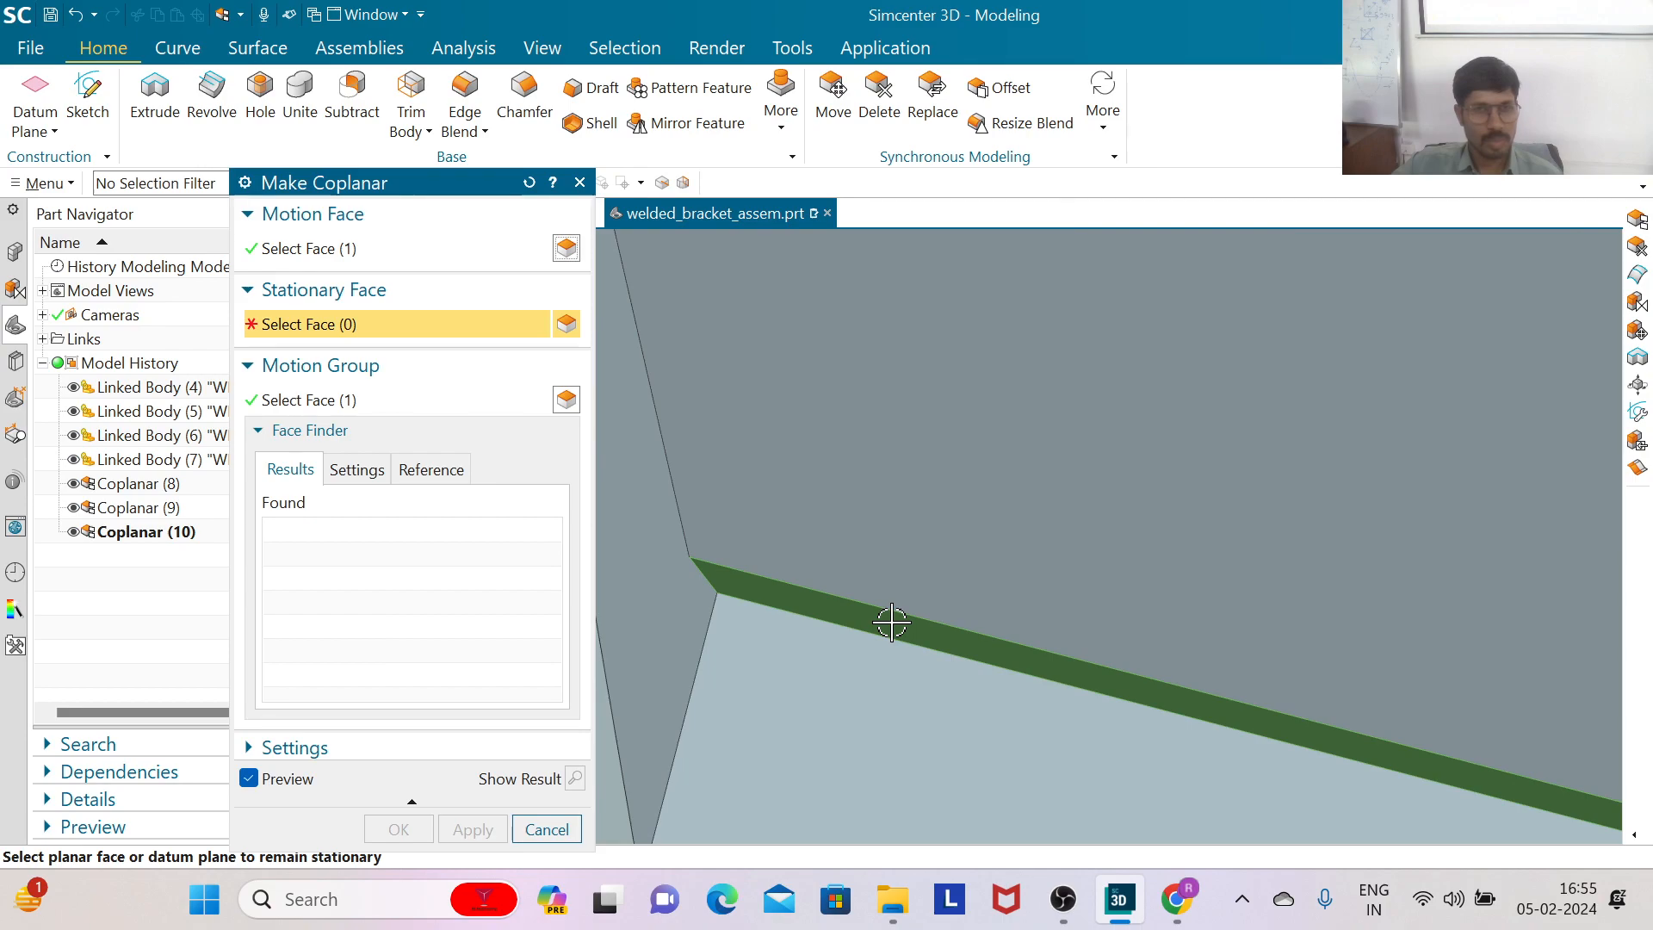
{"action": "left_click", "coordinate": [870, 693]}
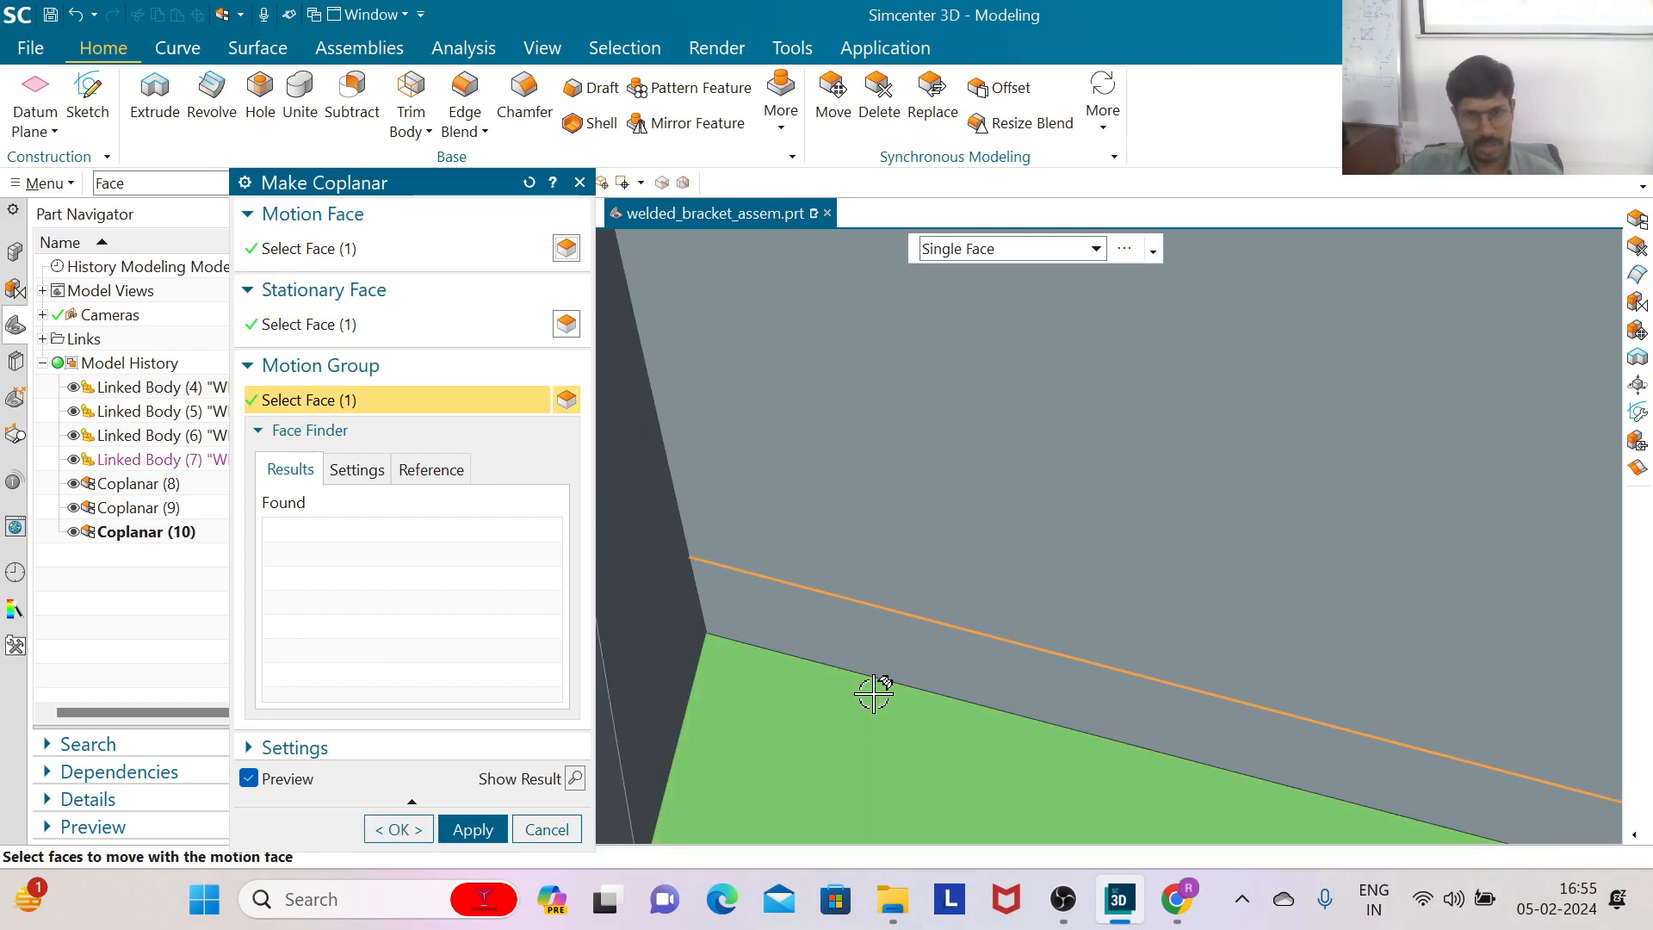
{"action": "scroll", "coordinate": [824, 560], "scroll_direction": "up", "scroll_amount": 3}
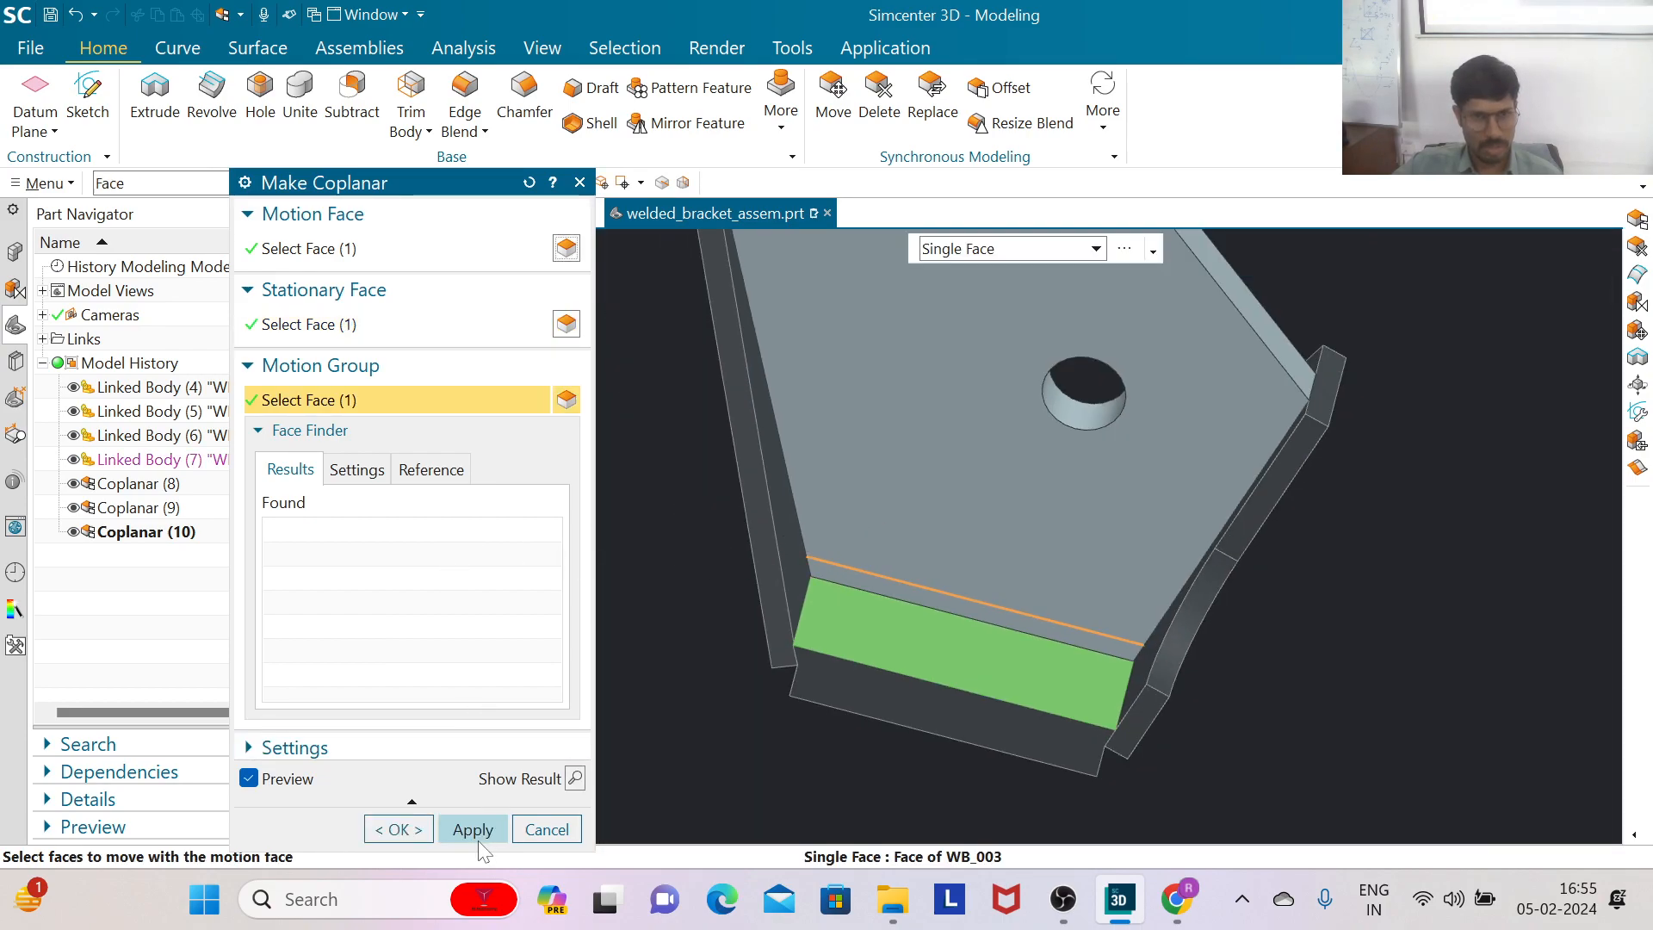
{"action": "left_click", "coordinate": [421, 827]}
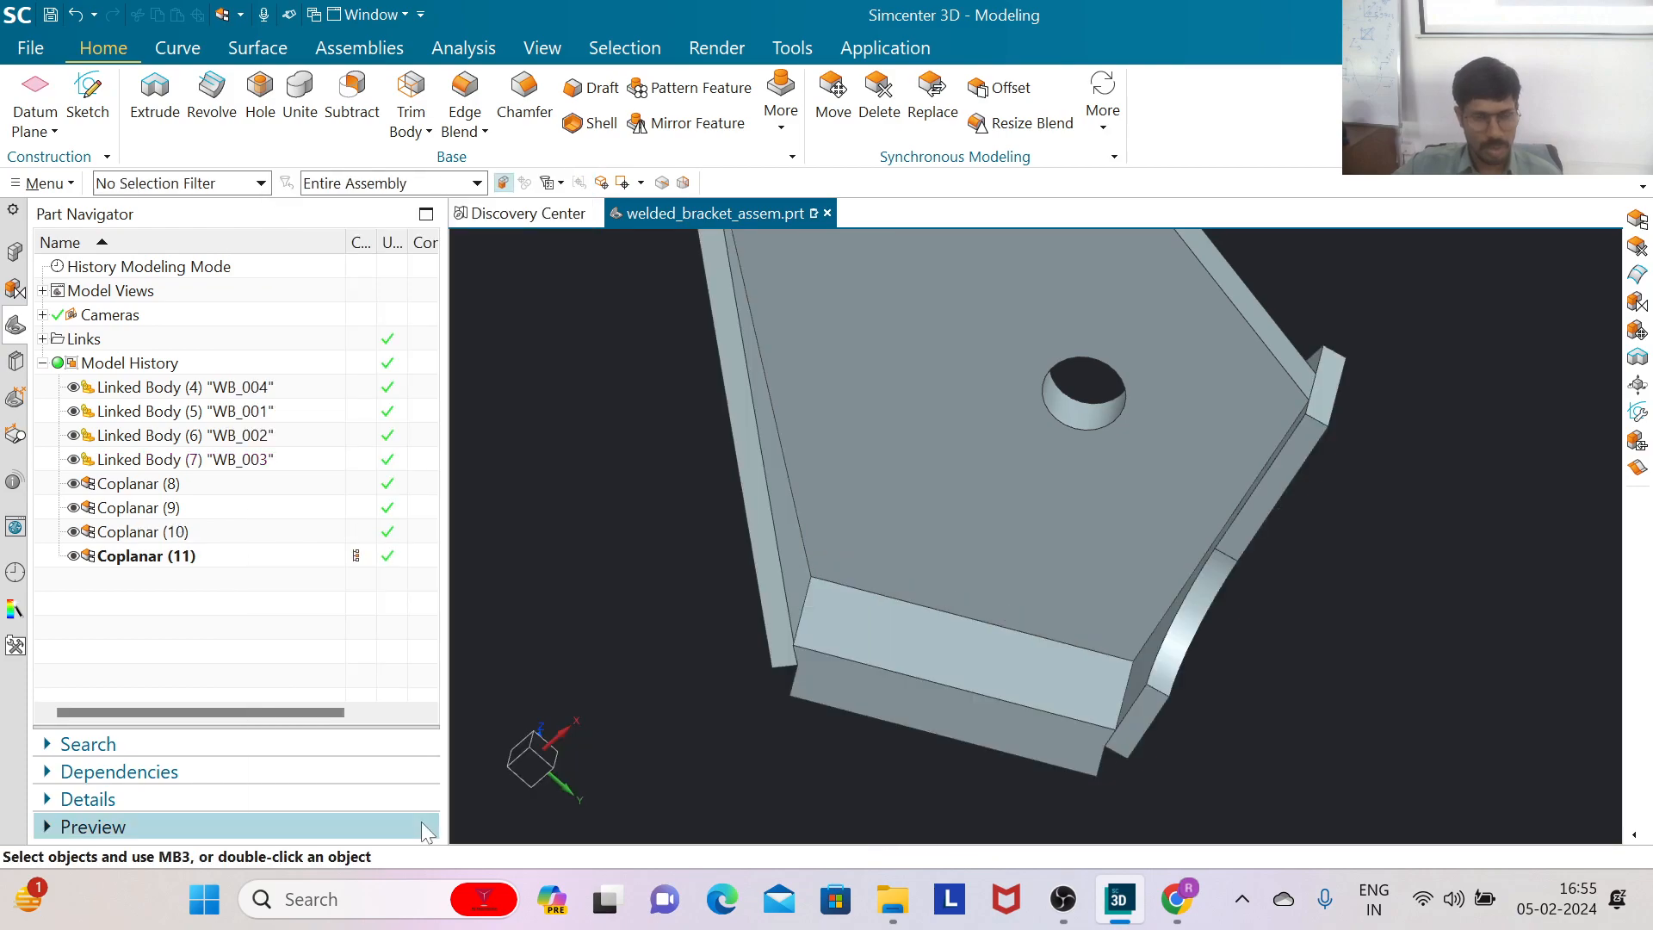
Step: Inspect how base plate WB_004 meets side plates WB_001 and WB_002 at the bracket's open-side corners
{"action": "middle_click_drag", "start_coordinate": [1270, 762], "coordinate": [1305, 727]}
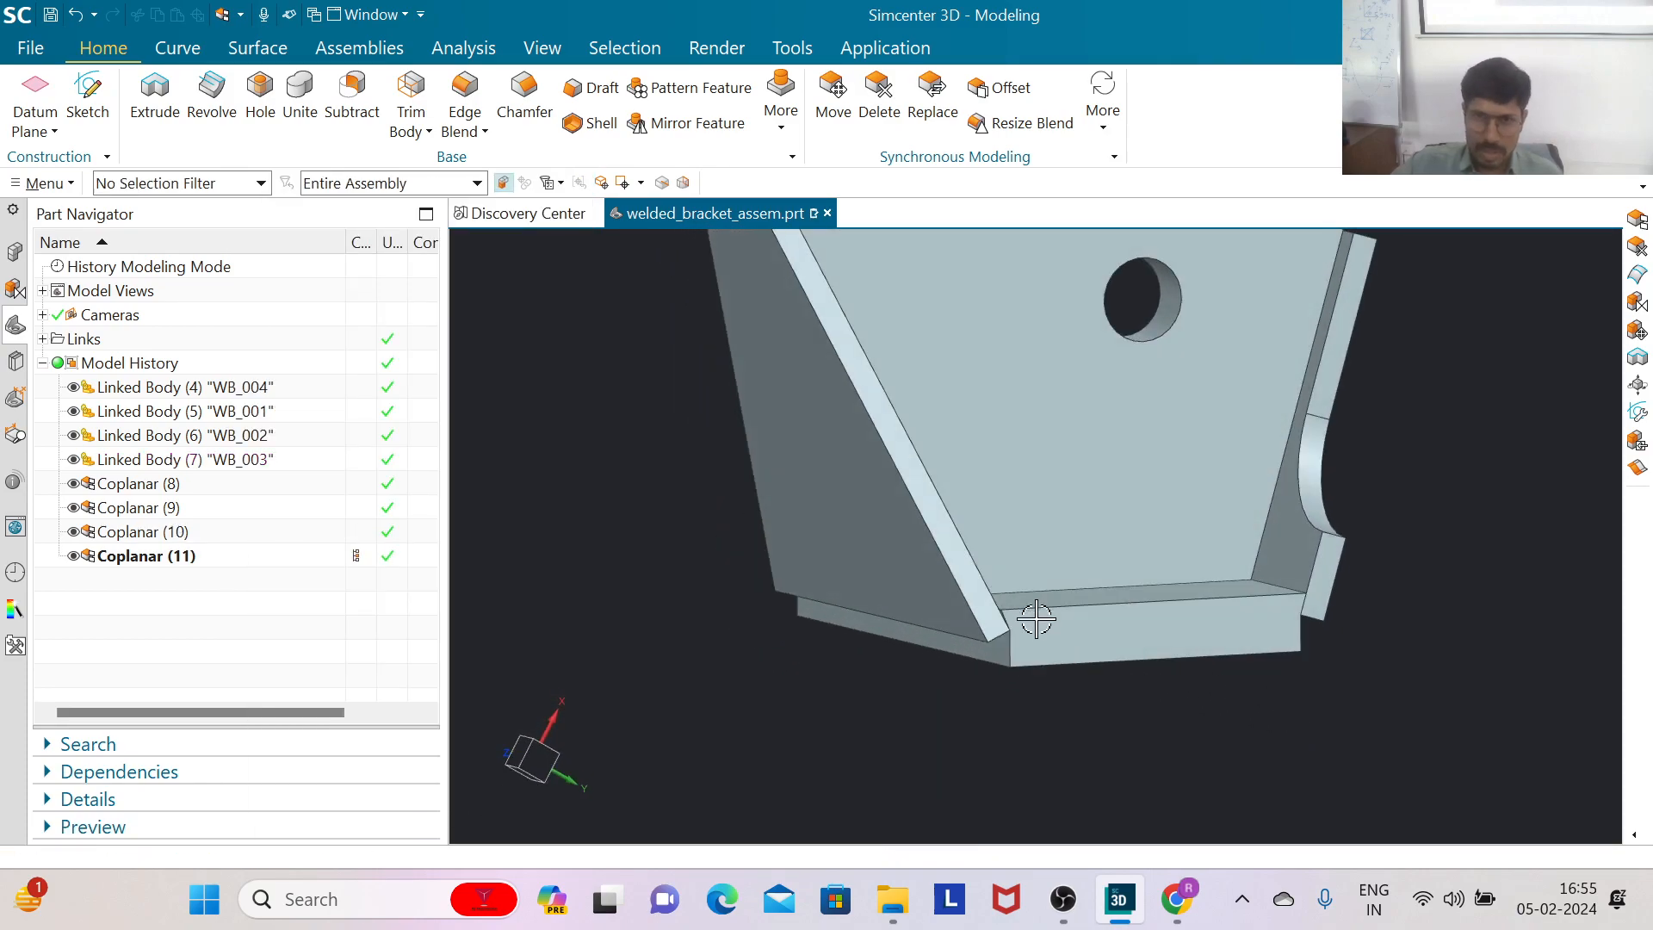
{"action": "scroll", "coordinate": [1004, 610], "scroll_direction": "up", "scroll_amount": 4}
{"action": "scroll", "coordinate": [987, 651], "scroll_direction": "down", "scroll_amount": 6}
{"action": "middle_click_drag", "start_coordinate": [845, 638], "coordinate": [1073, 715]}
{"action": "scroll", "coordinate": [899, 646], "scroll_direction": "up", "scroll_amount": 3}
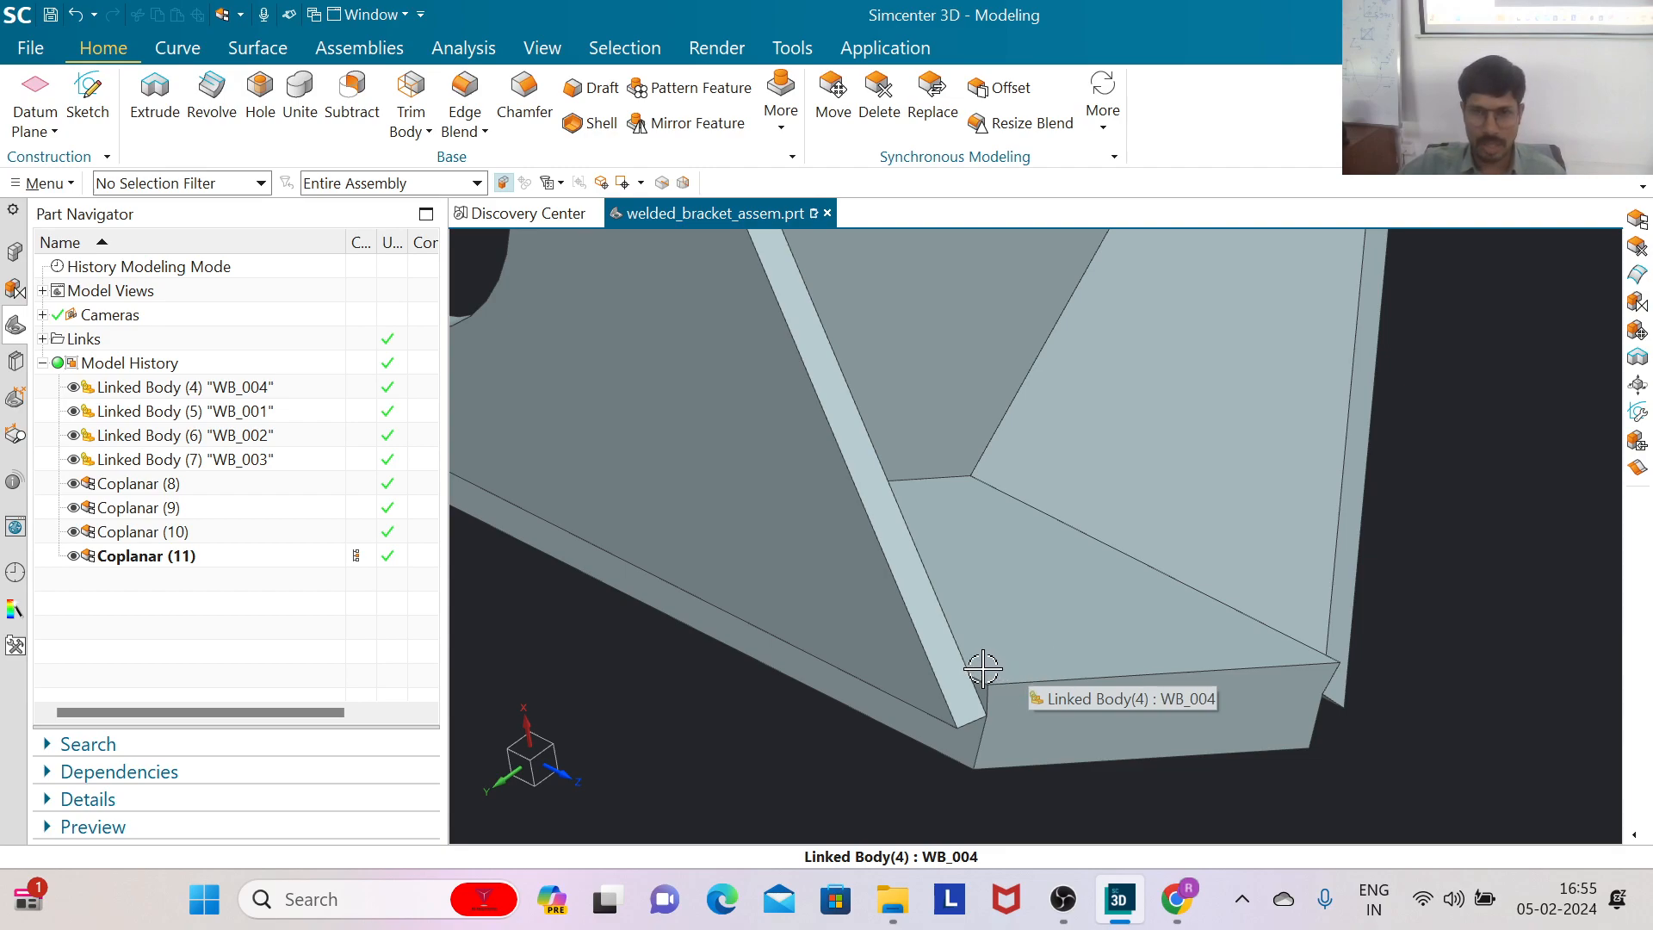
{"action": "scroll", "coordinate": [977, 669], "scroll_direction": "up", "scroll_amount": 3}
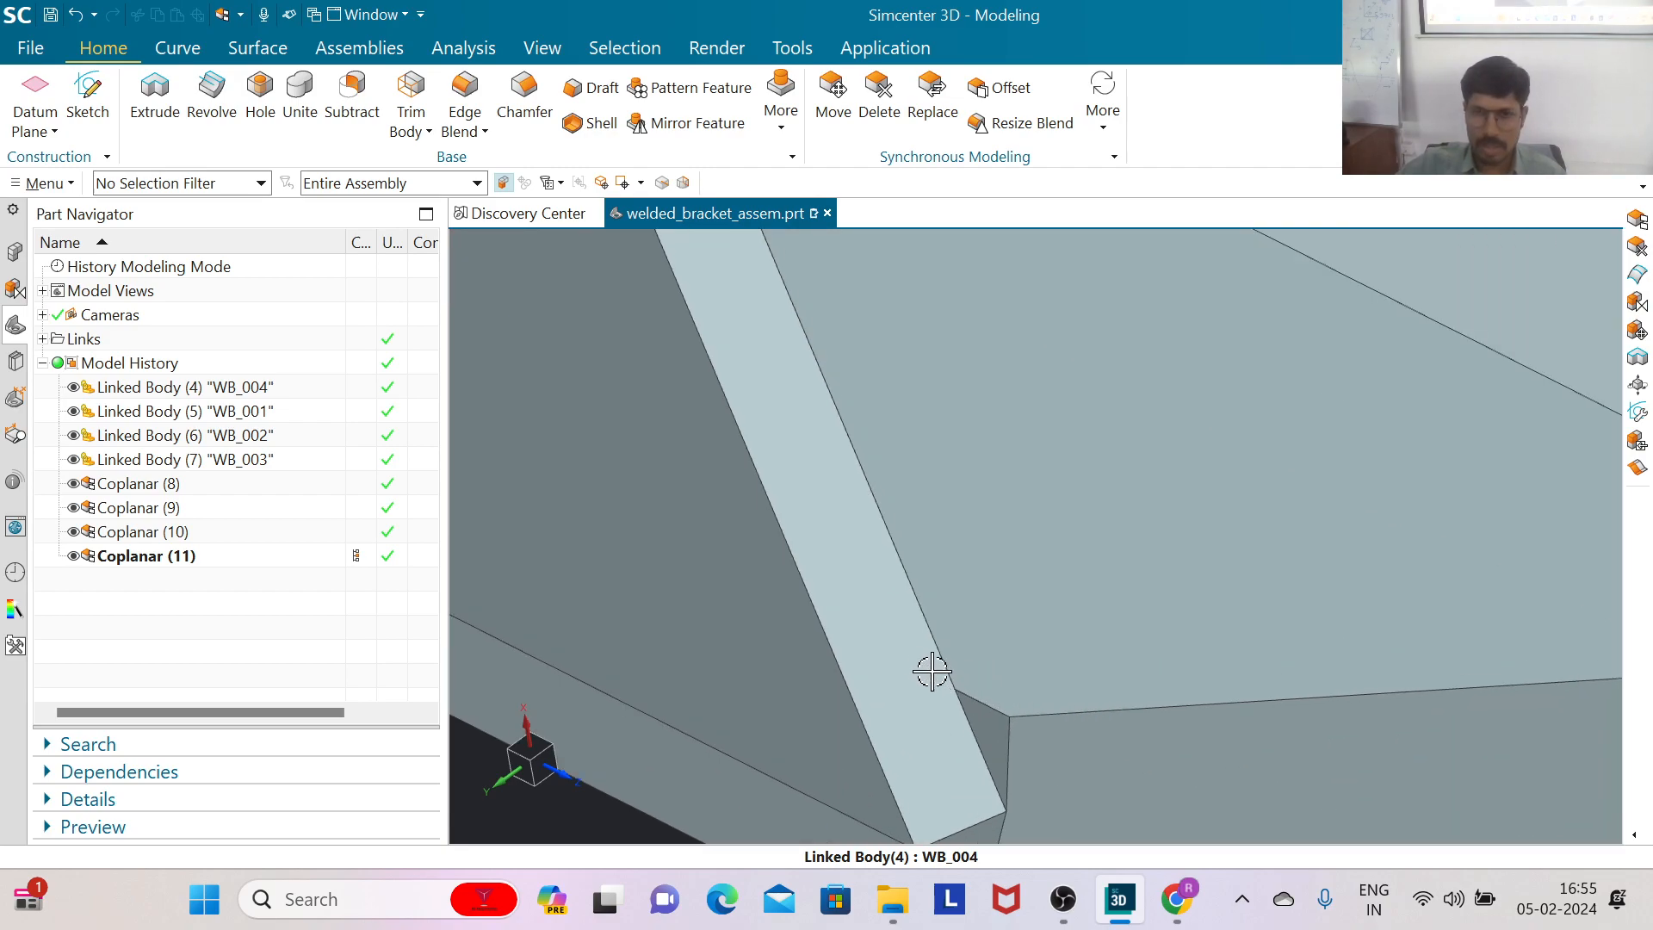
{"action": "scroll", "coordinate": [933, 608], "scroll_direction": "down", "scroll_amount": 2}
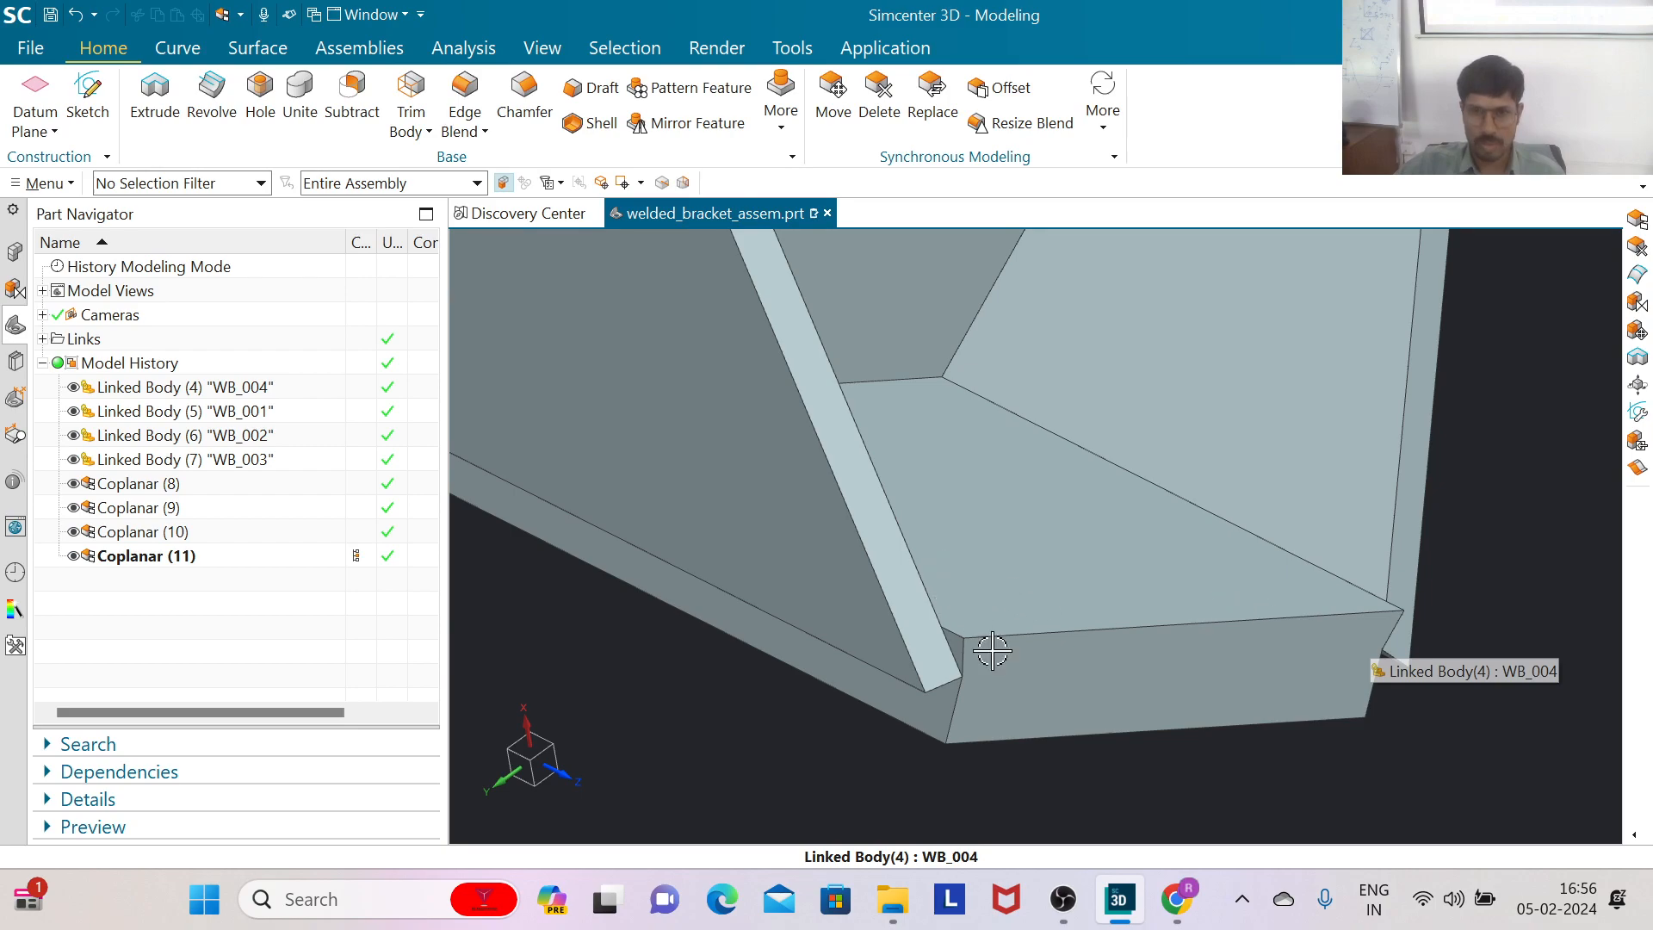
{"action": "scroll", "coordinate": [1061, 568], "scroll_direction": "down", "scroll_amount": 3}
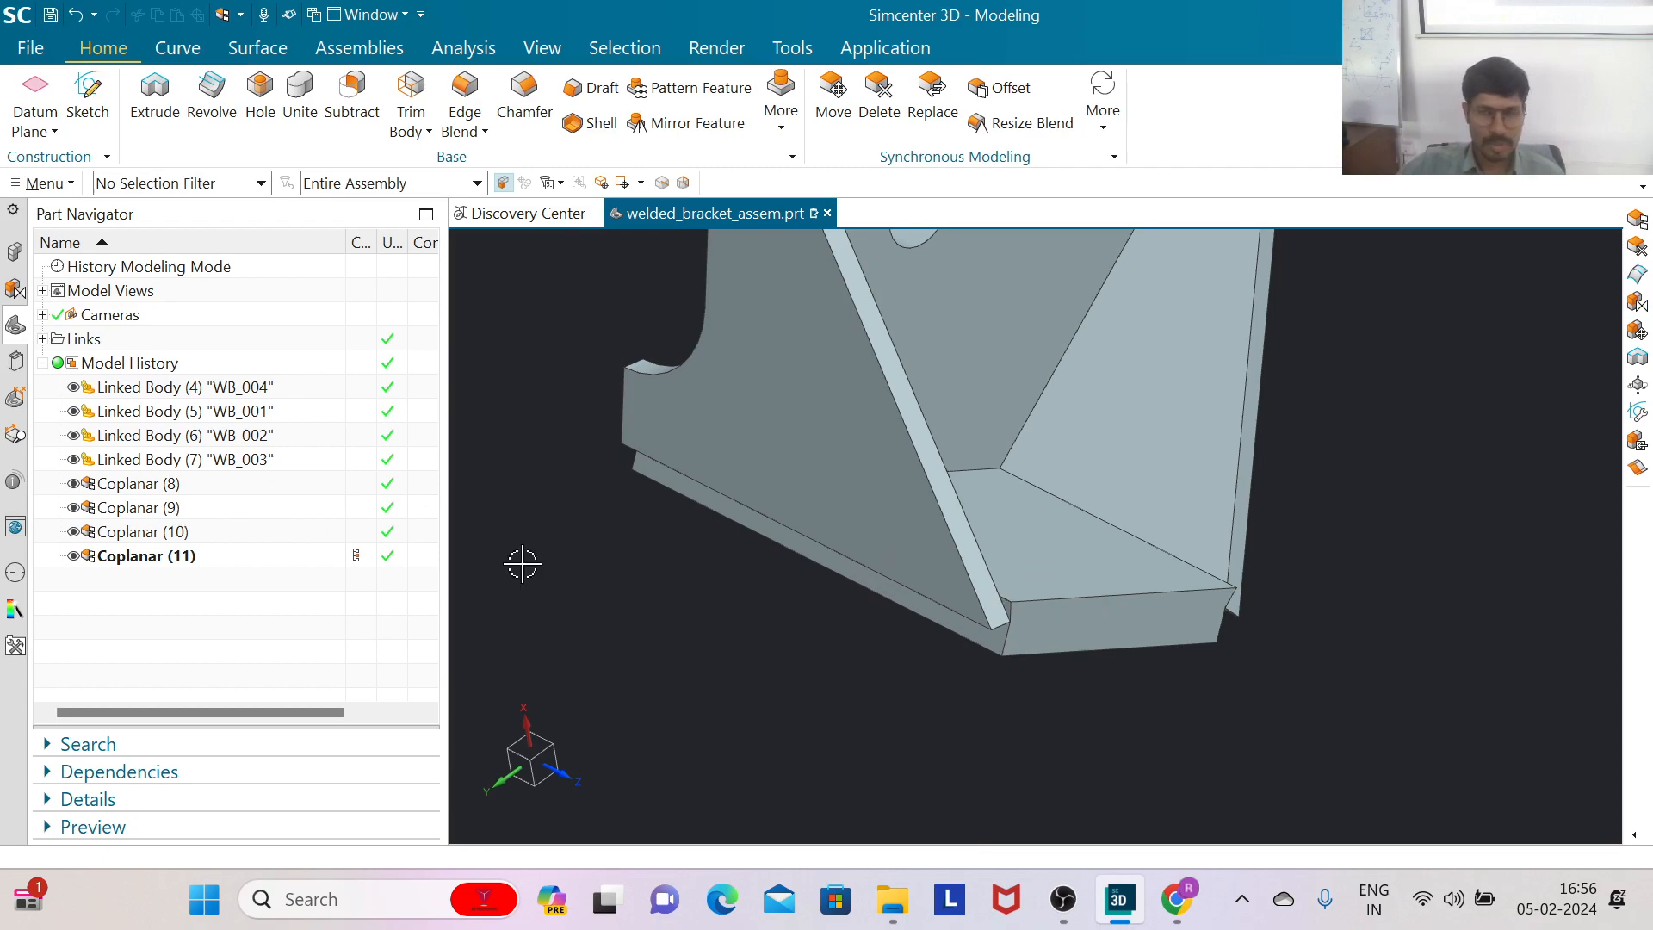
{"action": "scroll", "coordinate": [918, 627], "scroll_direction": "down", "scroll_amount": 2}
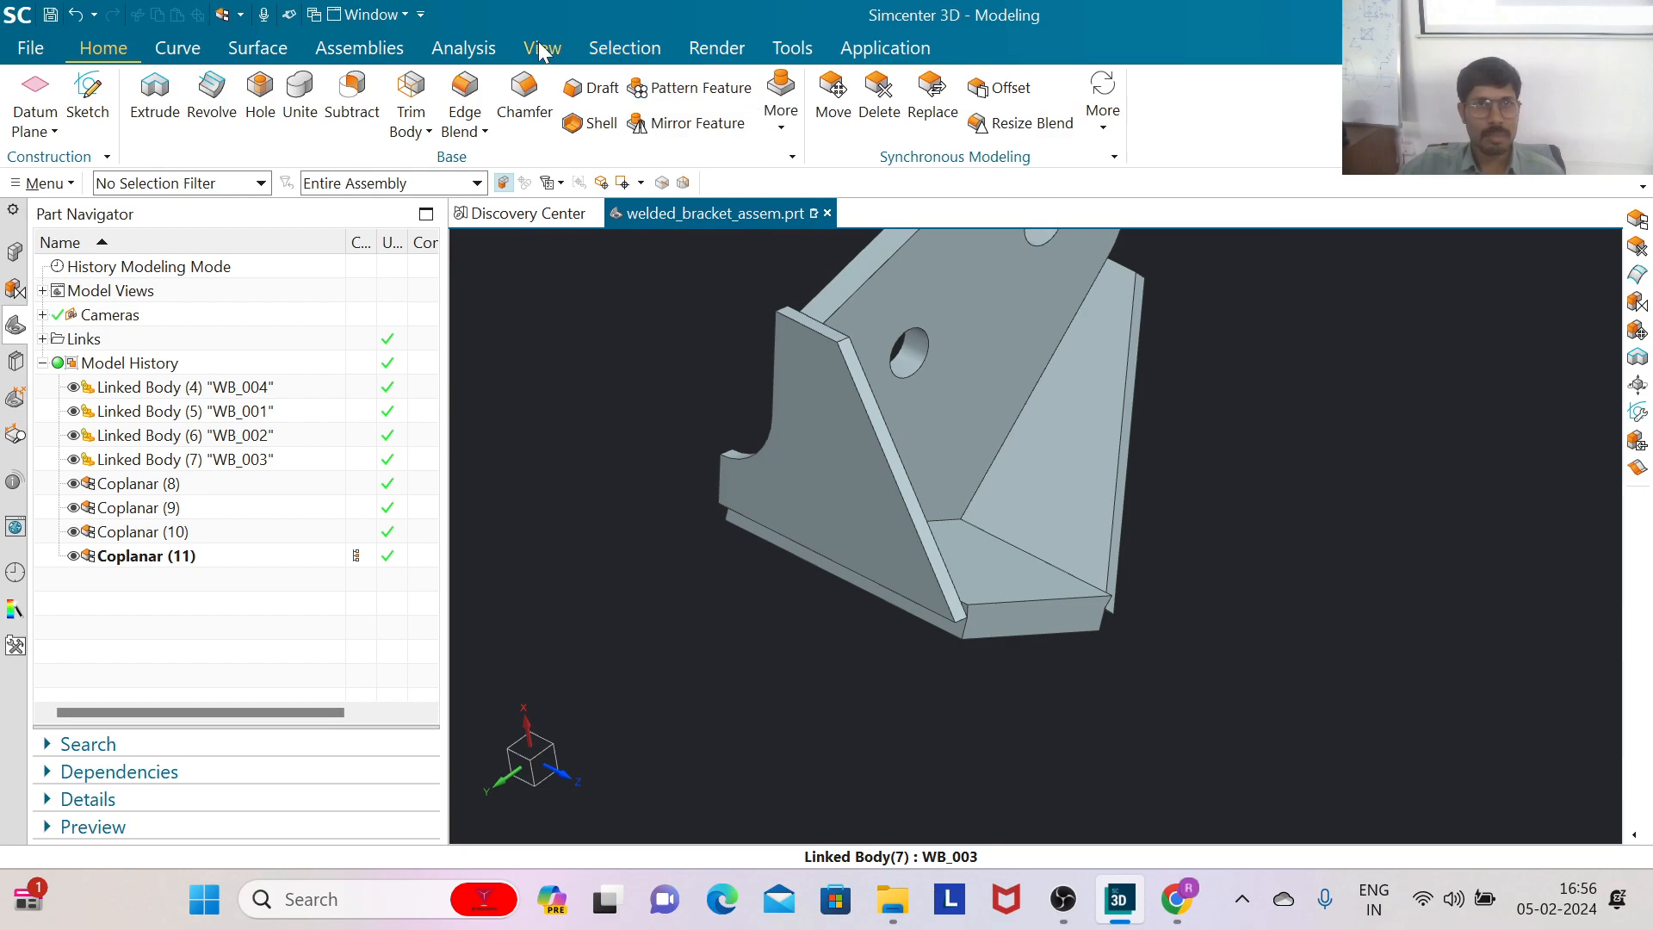
Step: Set up a Through Curves surface using the inner sloping edge of WB_001 and the facing inner edge of WB_002 as sections
{"action": "left_click", "coordinate": [252, 50]}
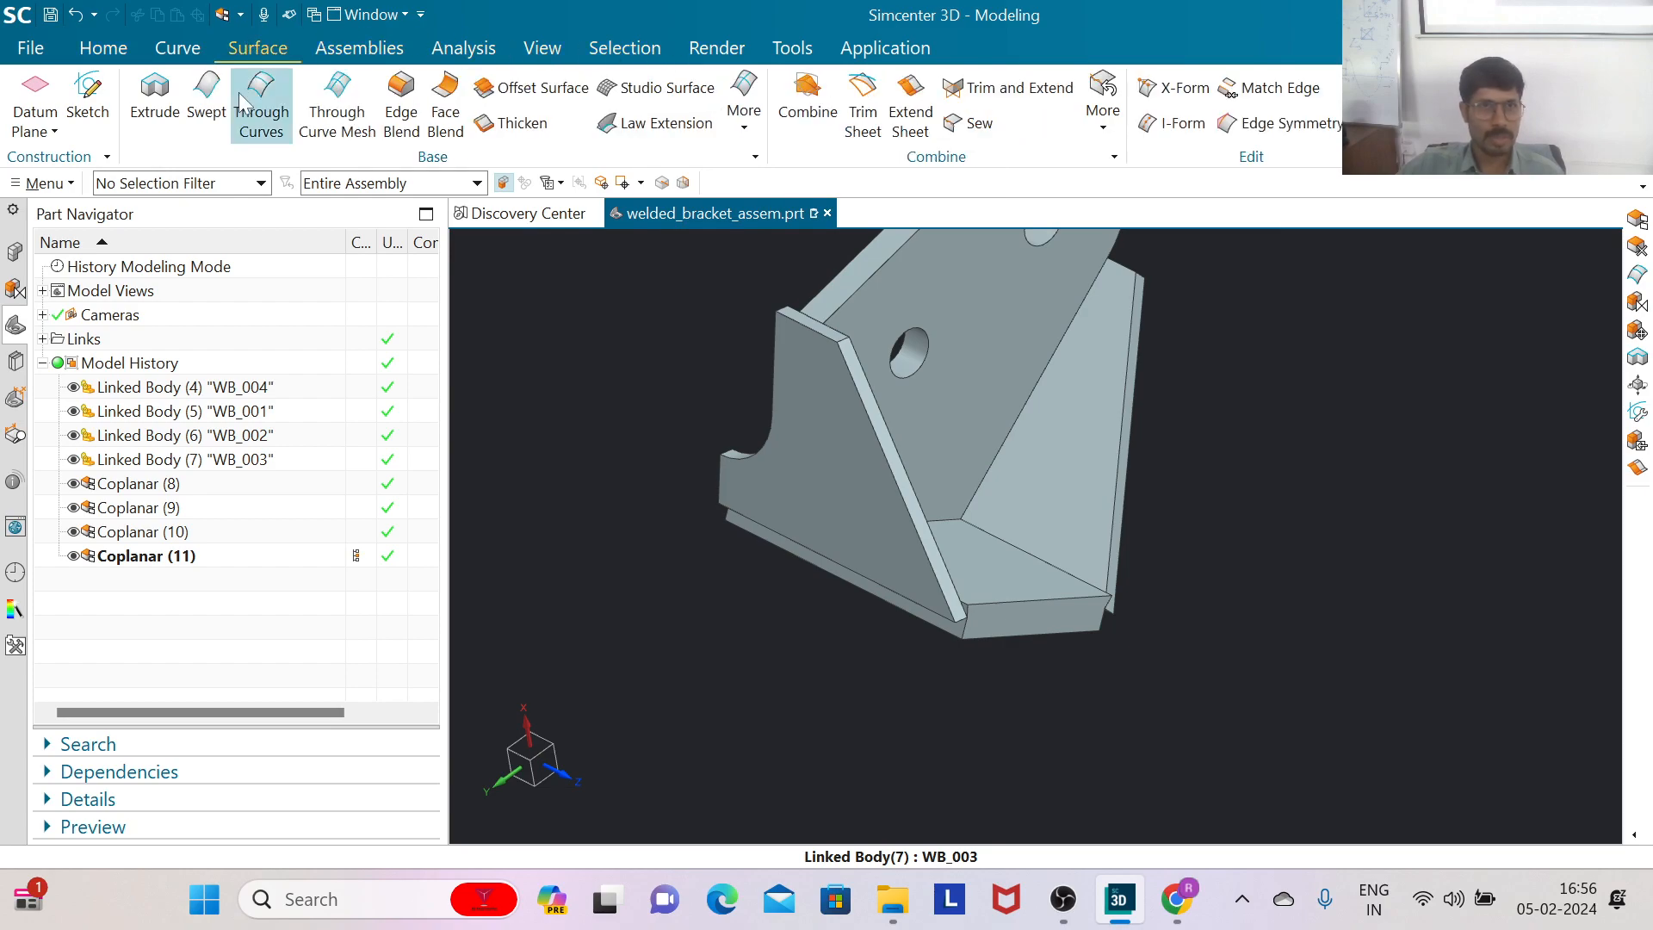
{"action": "left_click", "coordinate": [261, 109]}
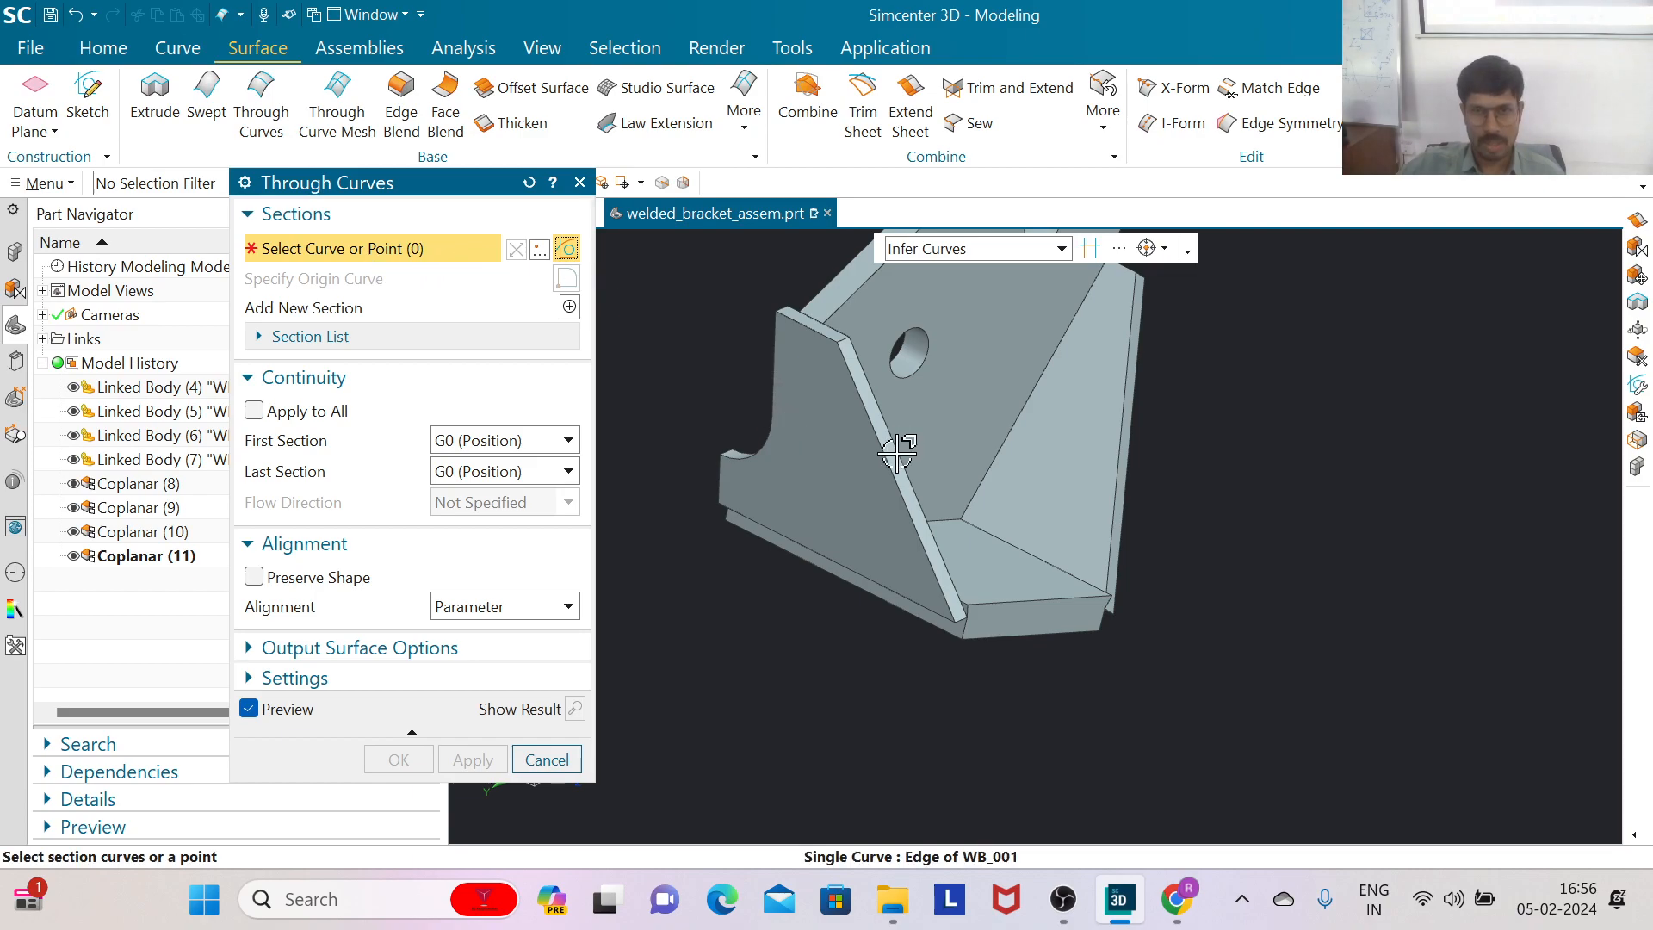
{"action": "scroll", "coordinate": [898, 437], "scroll_direction": "up", "scroll_amount": 4}
{"action": "left_click", "coordinate": [923, 500]}
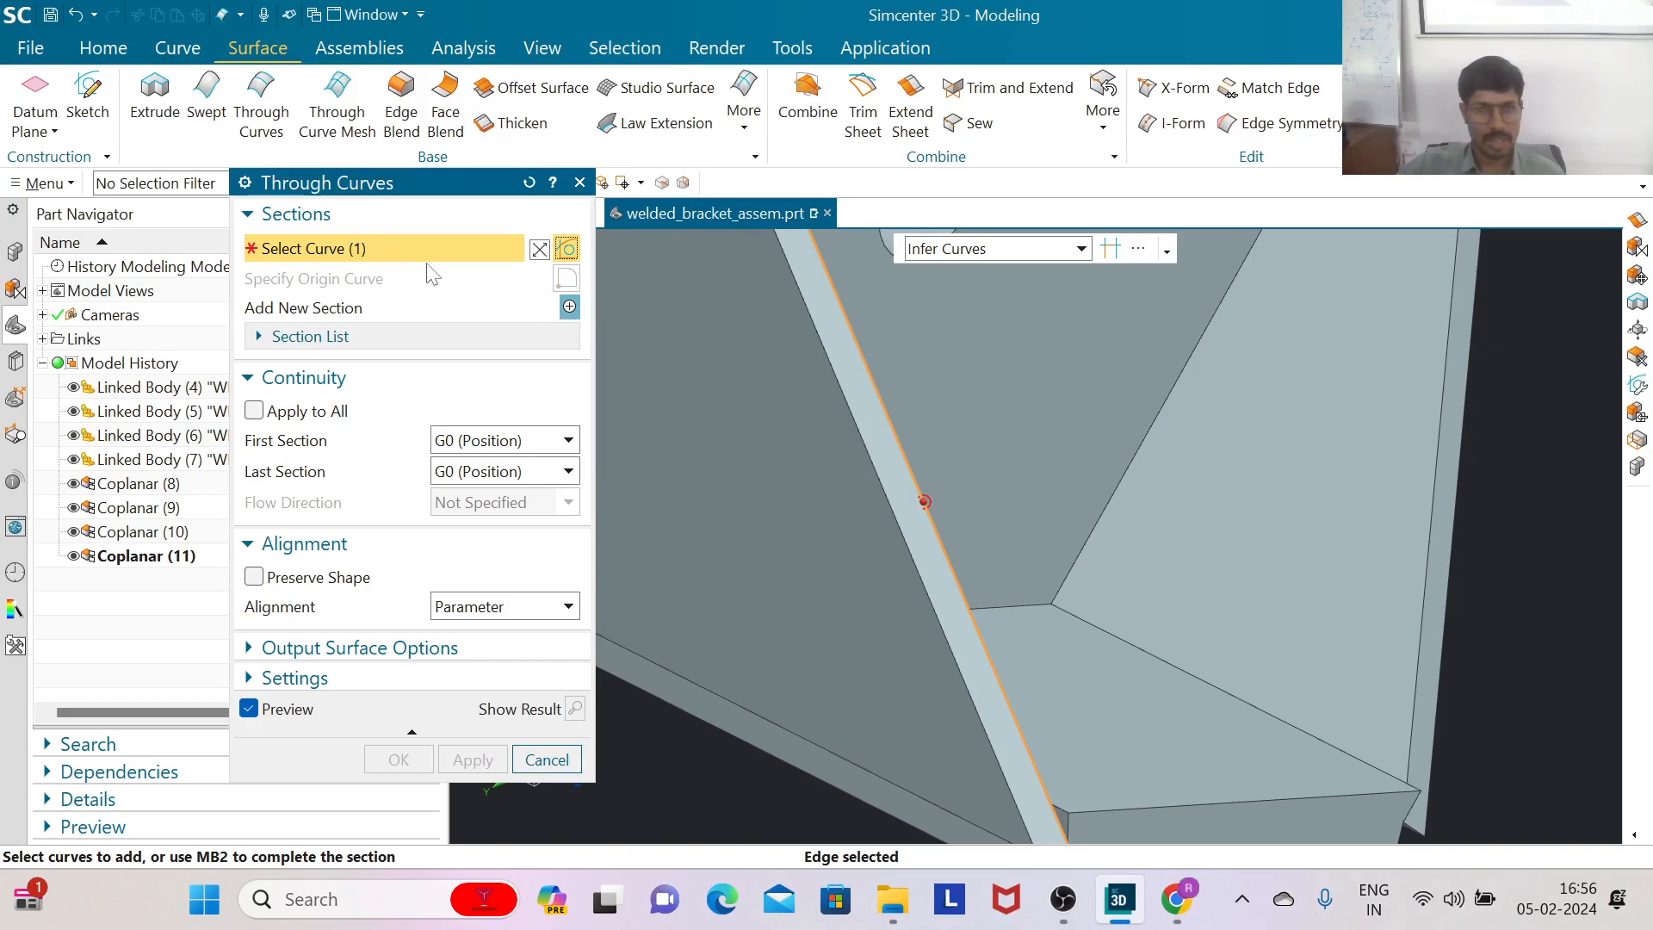
{"action": "left_click", "coordinate": [569, 307]}
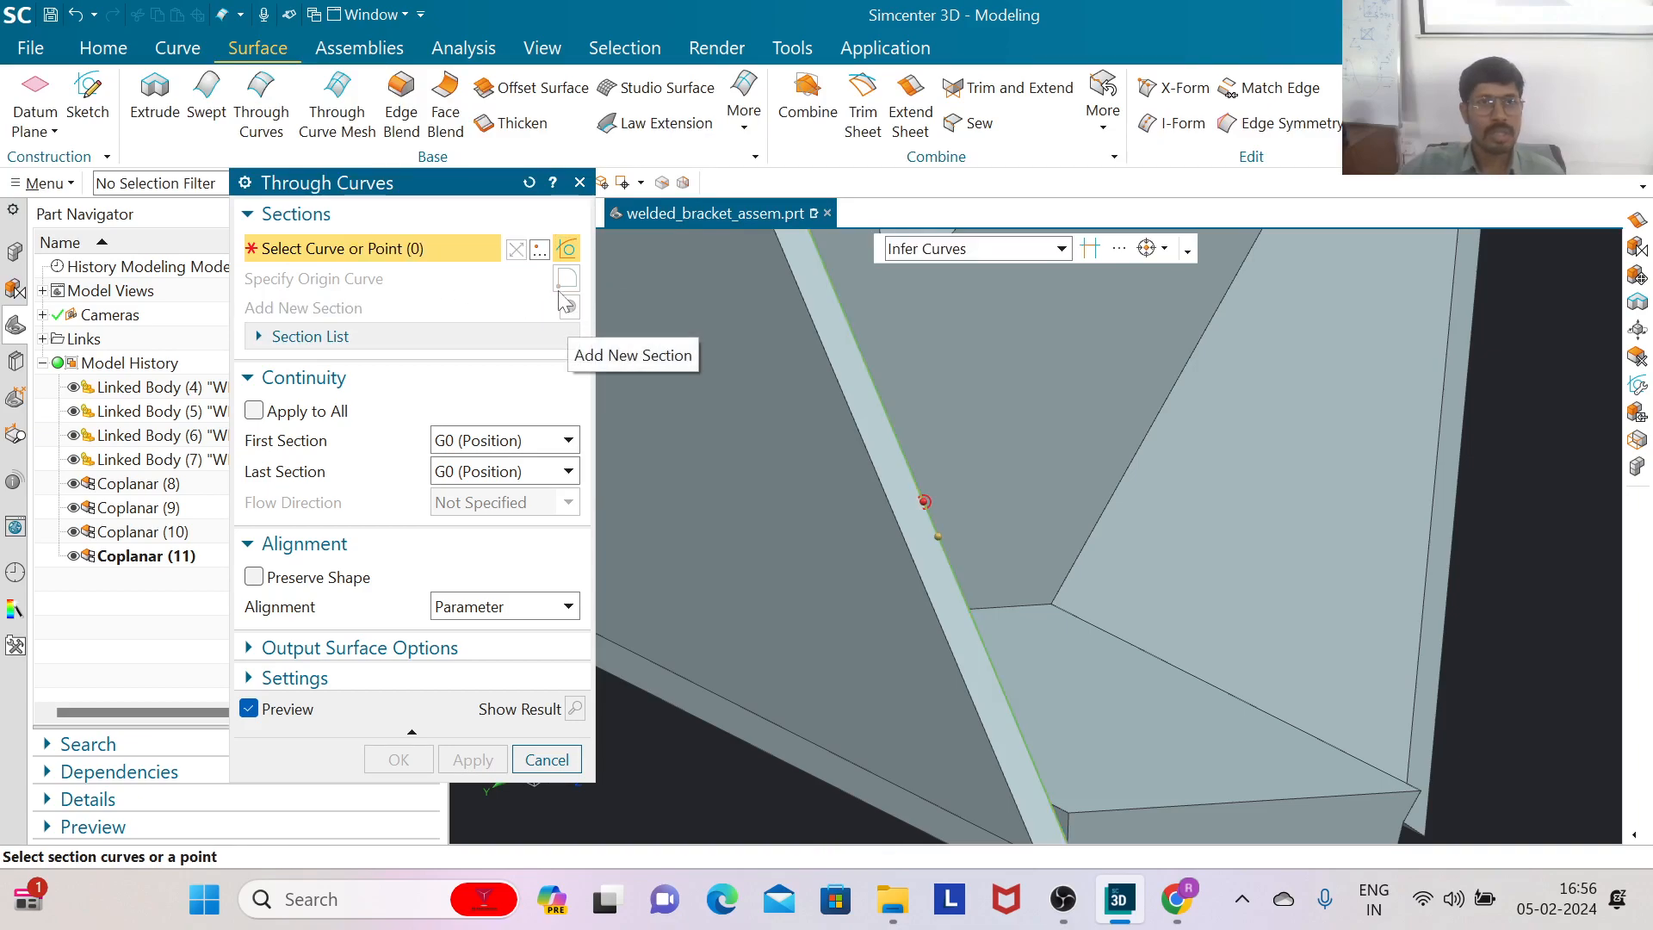
{"action": "left_click", "coordinate": [1431, 469]}
{"action": "scroll", "coordinate": [1412, 465], "scroll_direction": "down", "scroll_amount": 4}
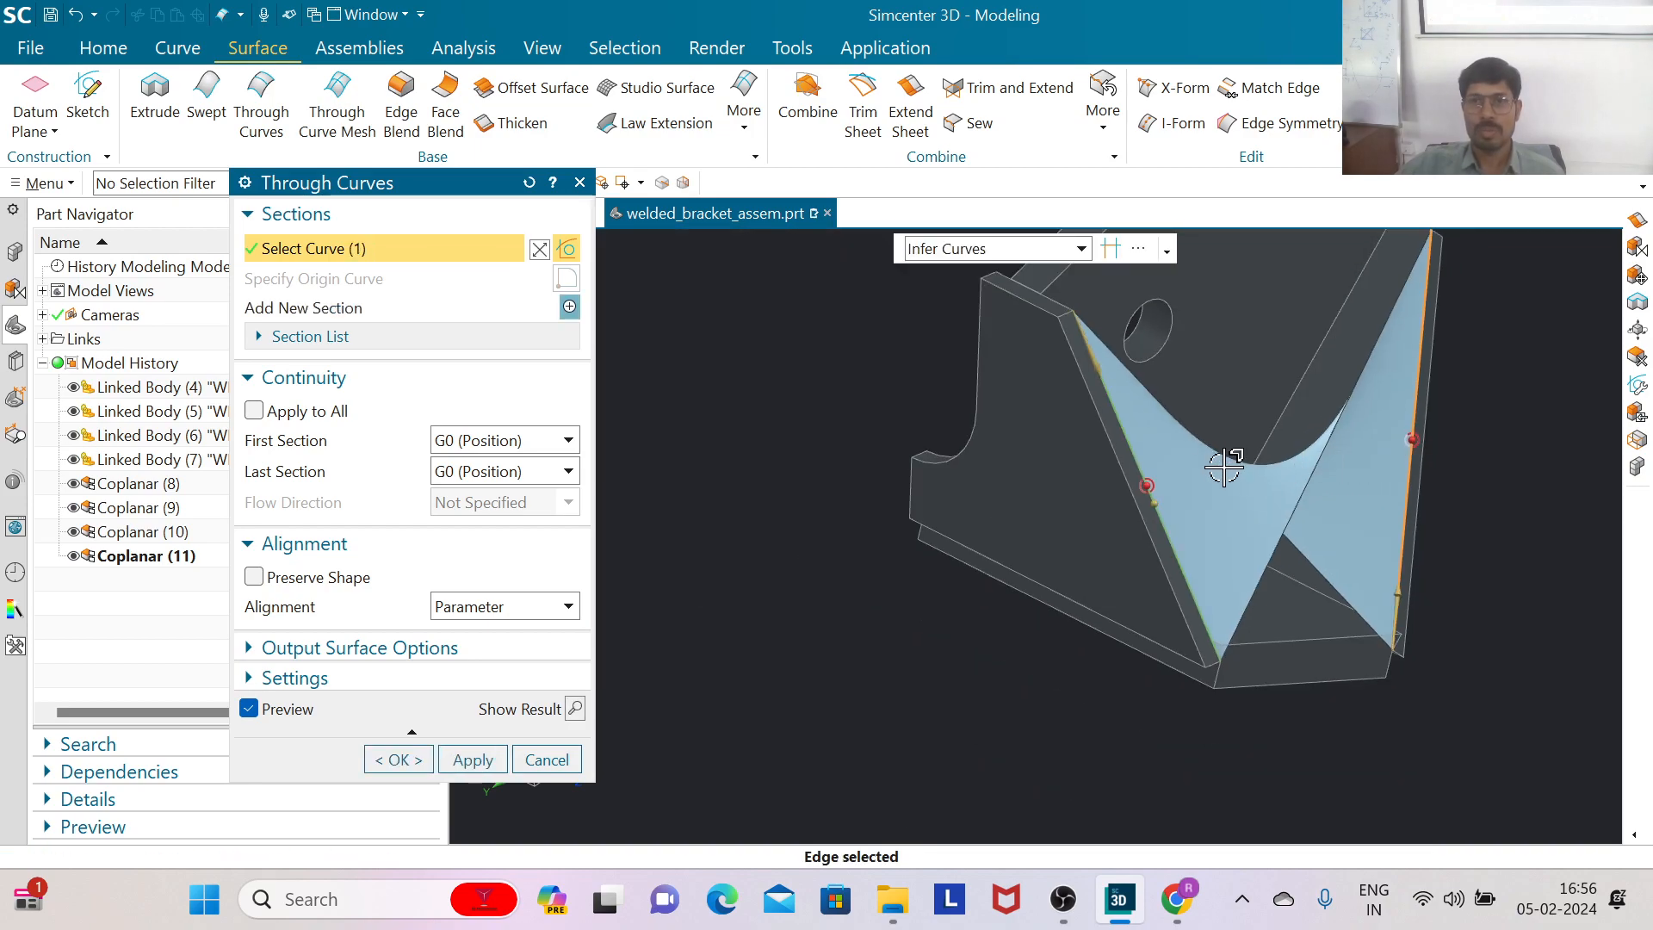
Step: Reverse the WB_002 section's direction to untwist the Through Curves surface, and create it with G0 continuity at both sections
{"action": "scroll", "coordinate": [1145, 538], "scroll_direction": "down", "scroll_amount": 2}
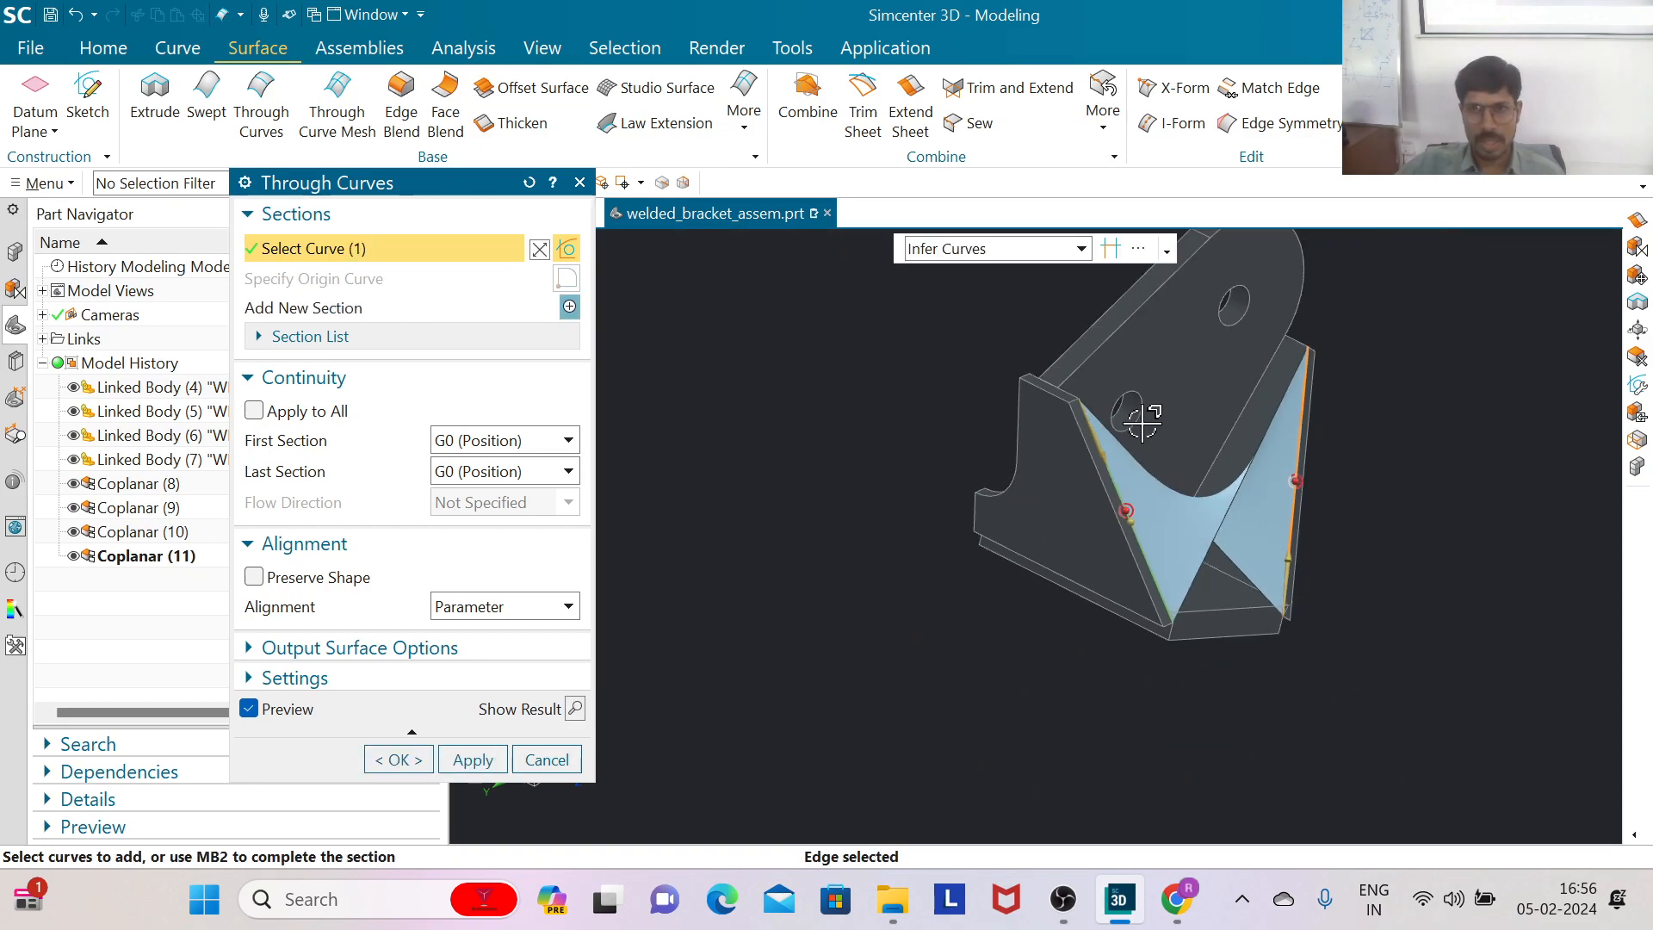
{"action": "scroll", "coordinate": [1086, 433], "scroll_direction": "up", "scroll_amount": 2}
{"action": "scroll", "coordinate": [1087, 433], "scroll_direction": "up", "scroll_amount": 2}
{"action": "scroll", "coordinate": [1074, 358], "scroll_direction": "down", "scroll_amount": 3}
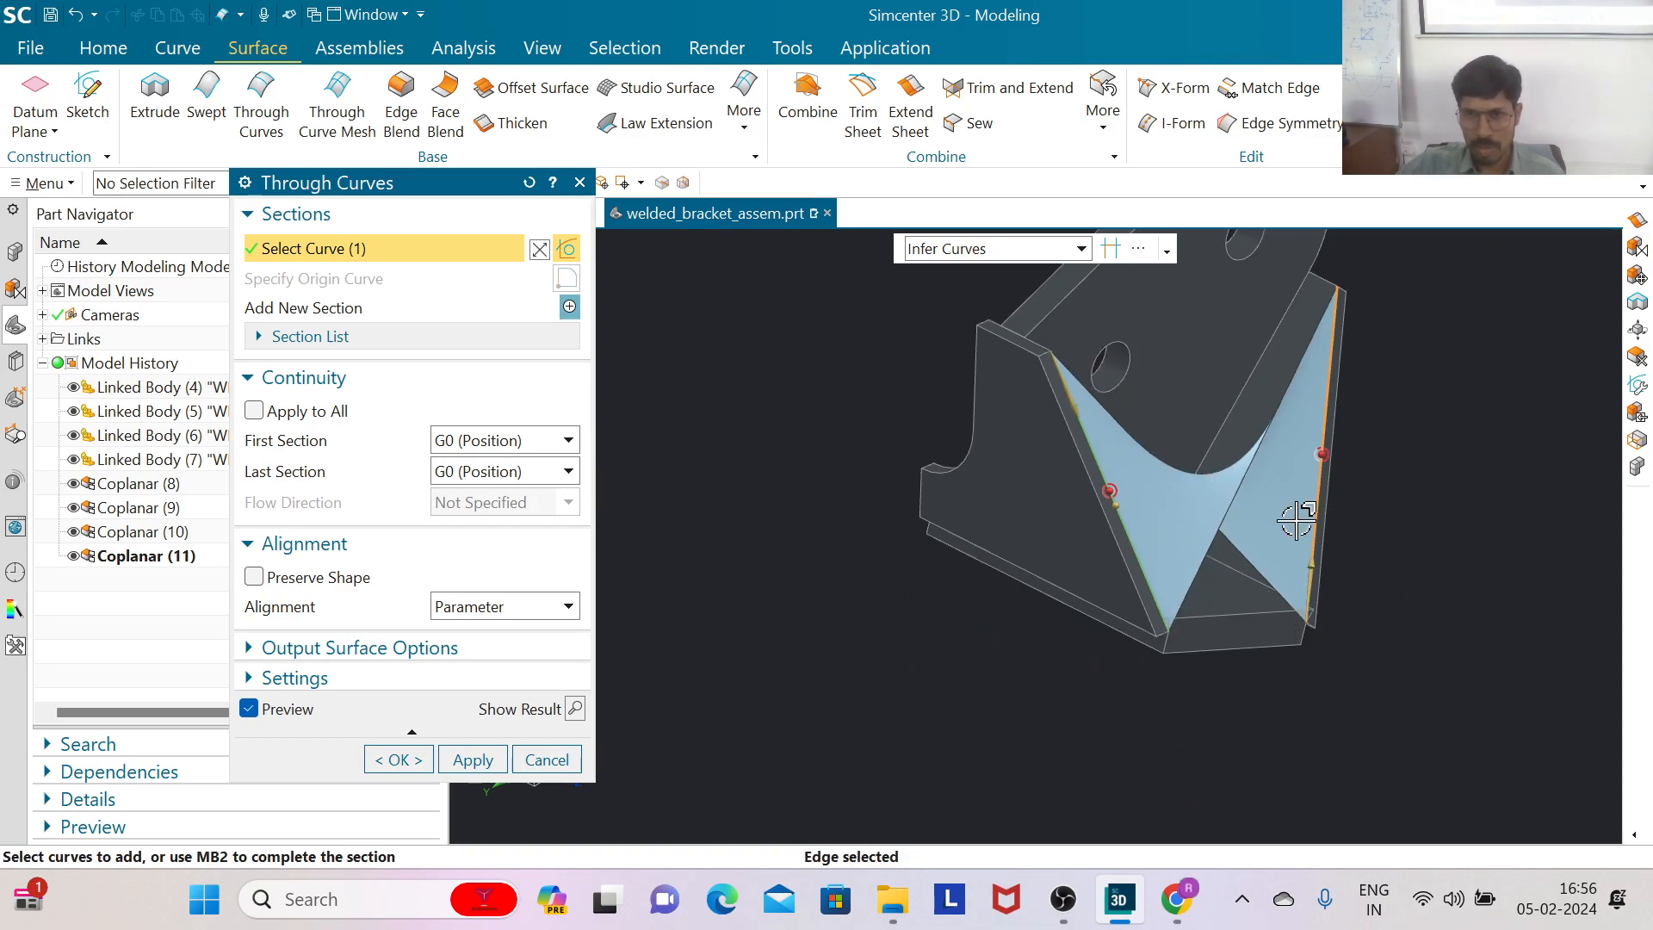
{"action": "left_click", "coordinate": [539, 250]}
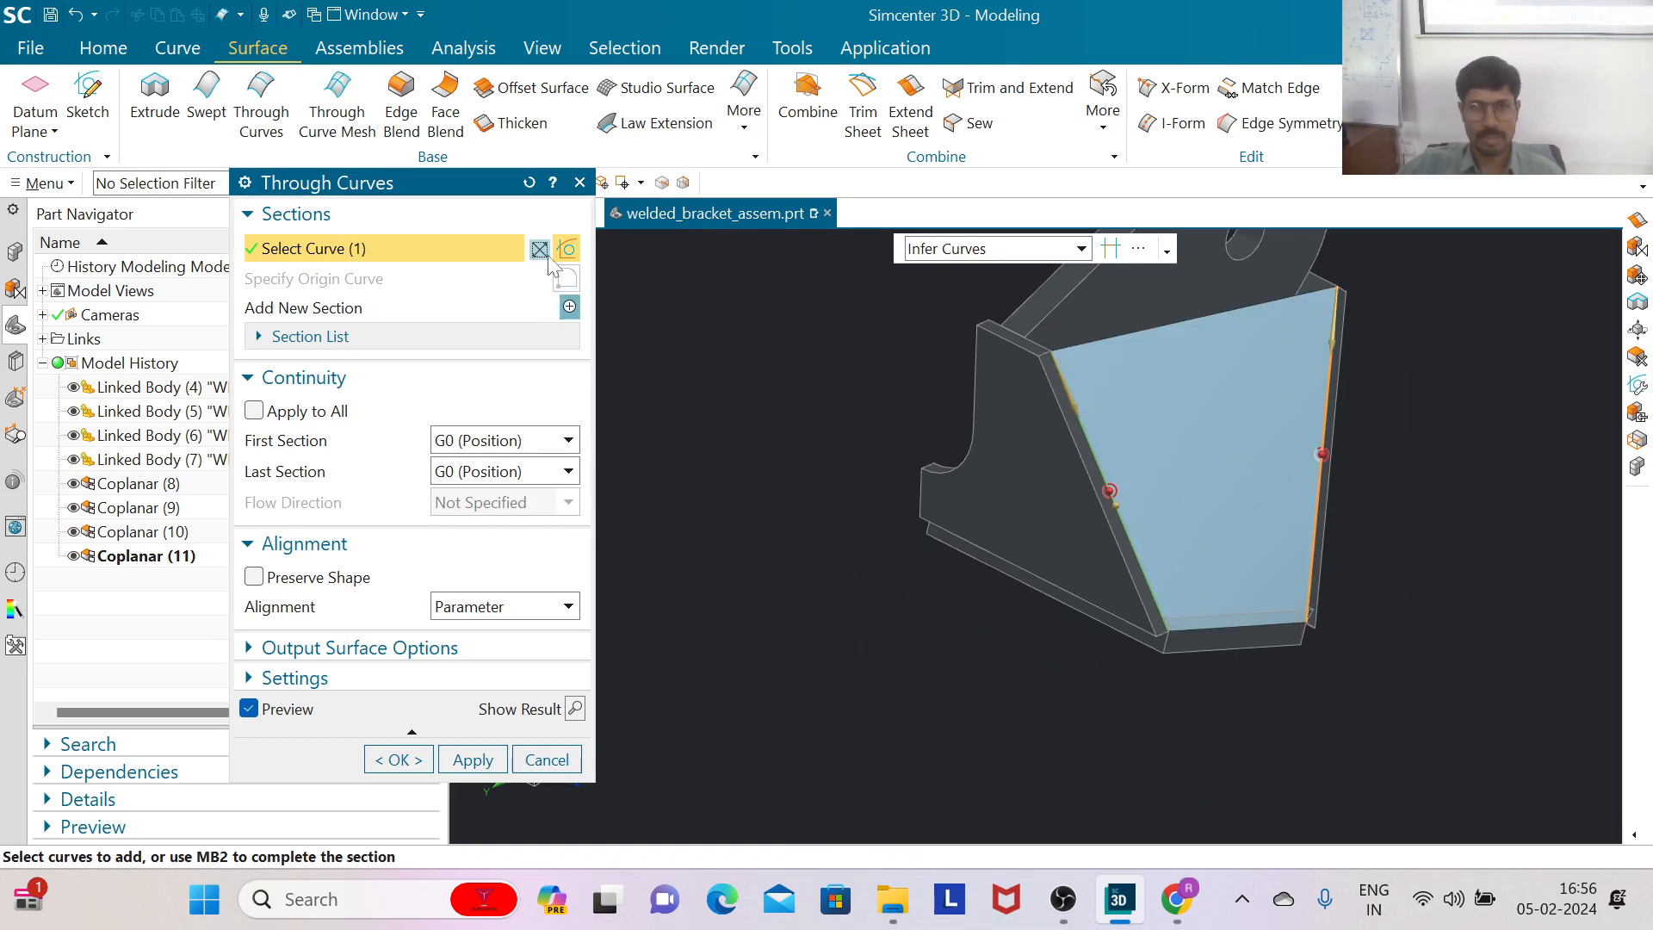
{"action": "scroll", "coordinate": [1207, 628], "scroll_direction": "up", "scroll_amount": 3}
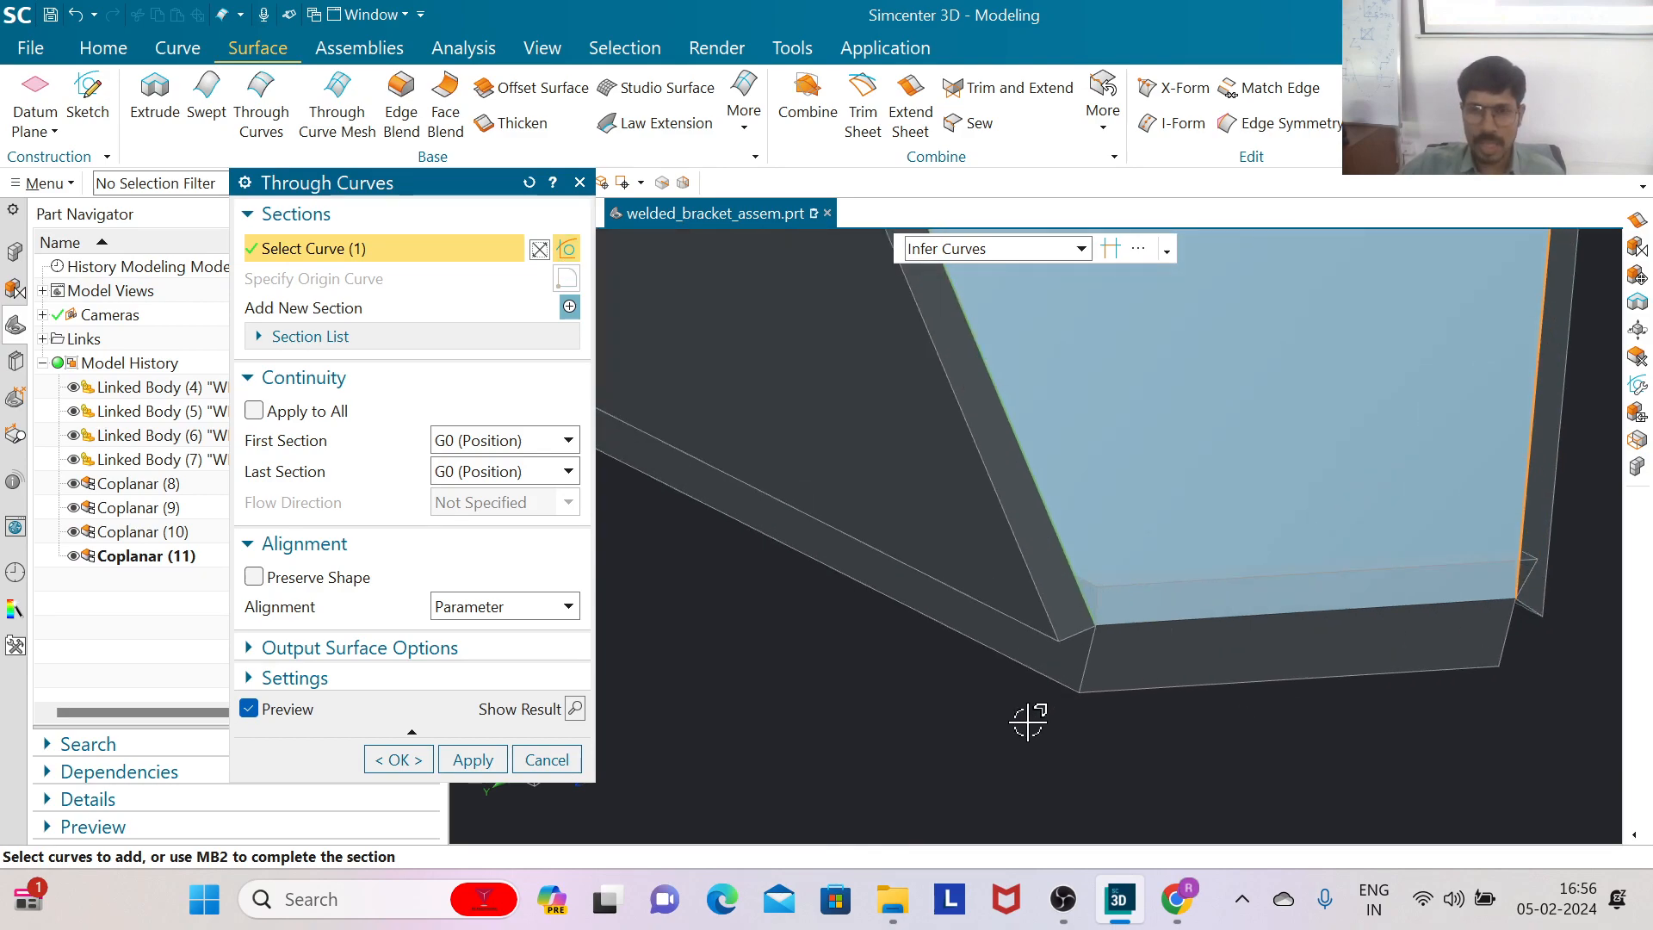
{"action": "middle_click_drag", "start_coordinate": [1019, 727], "coordinate": [1107, 738]}
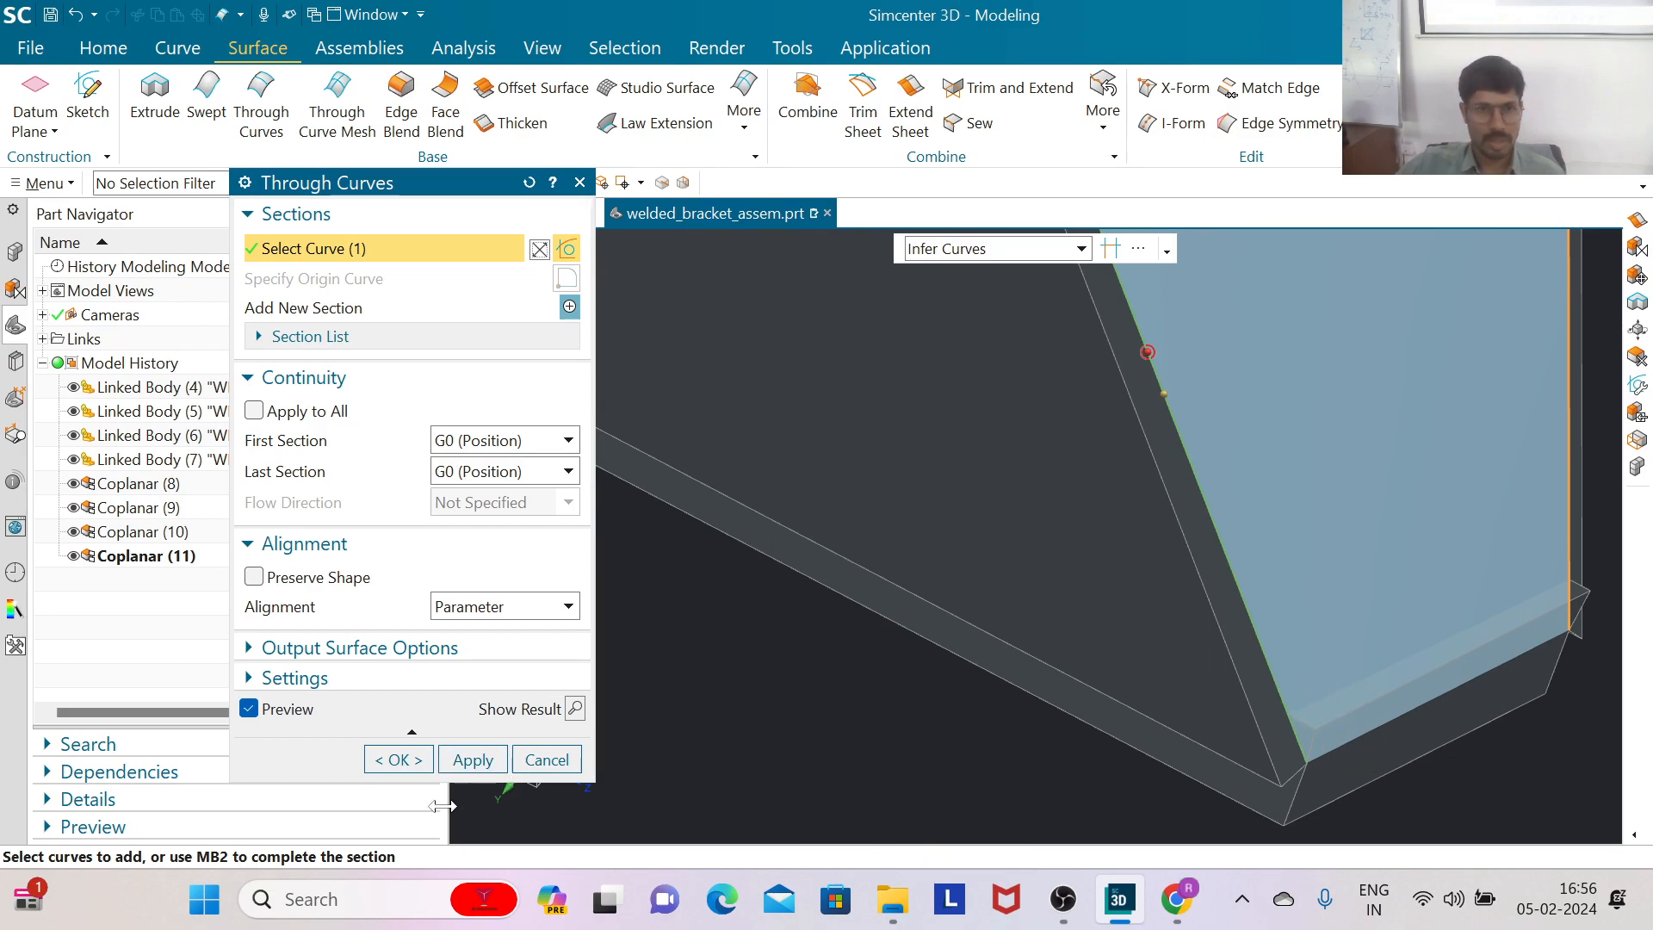
{"action": "left_click", "coordinate": [398, 759]}
{"action": "scroll", "coordinate": [762, 659], "scroll_direction": "down", "scroll_amount": 3}
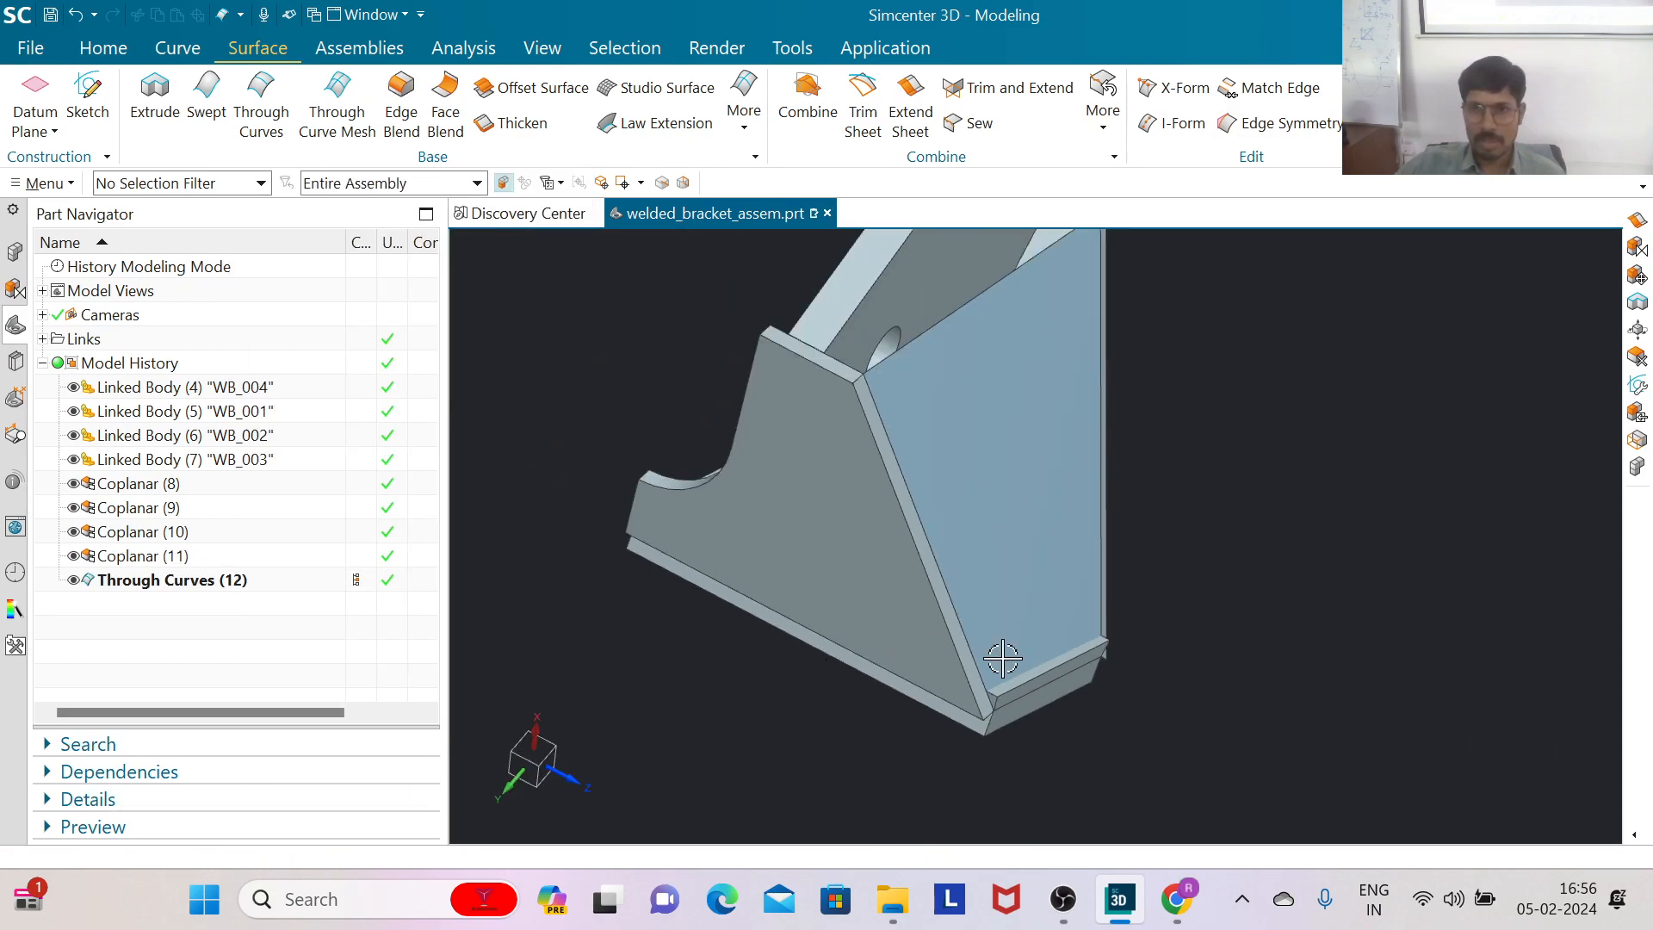
{"action": "middle_click_drag", "start_coordinate": [1300, 612], "coordinate": [1227, 674]}
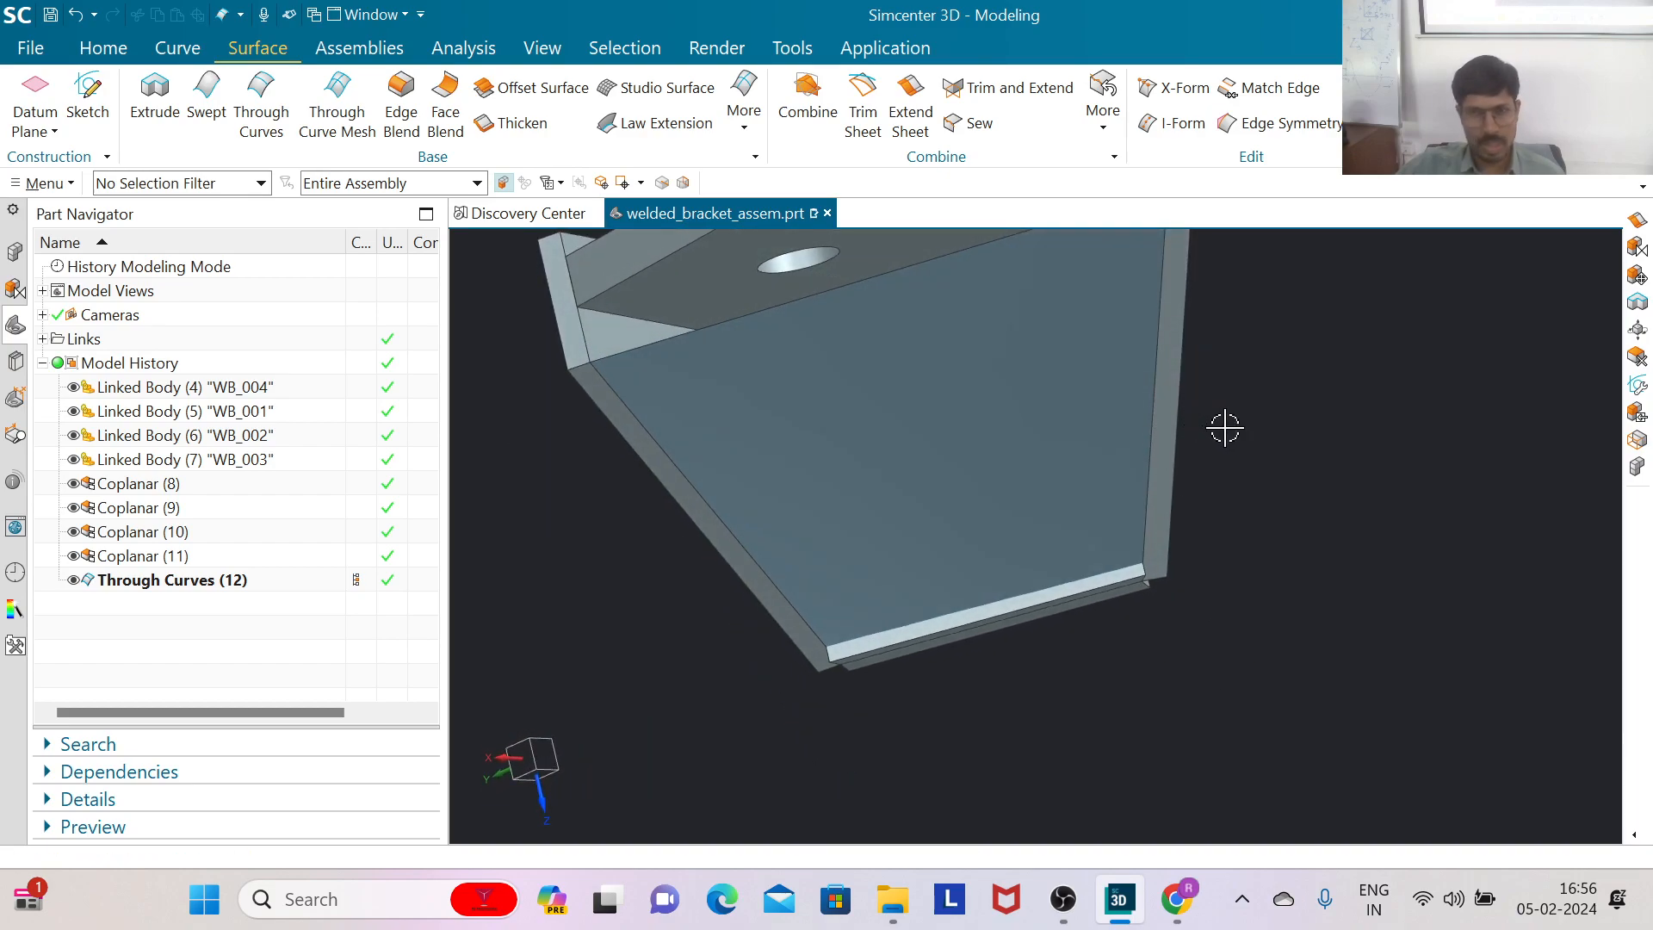
{"action": "scroll", "coordinate": [990, 701], "scroll_direction": "down", "scroll_amount": 3}
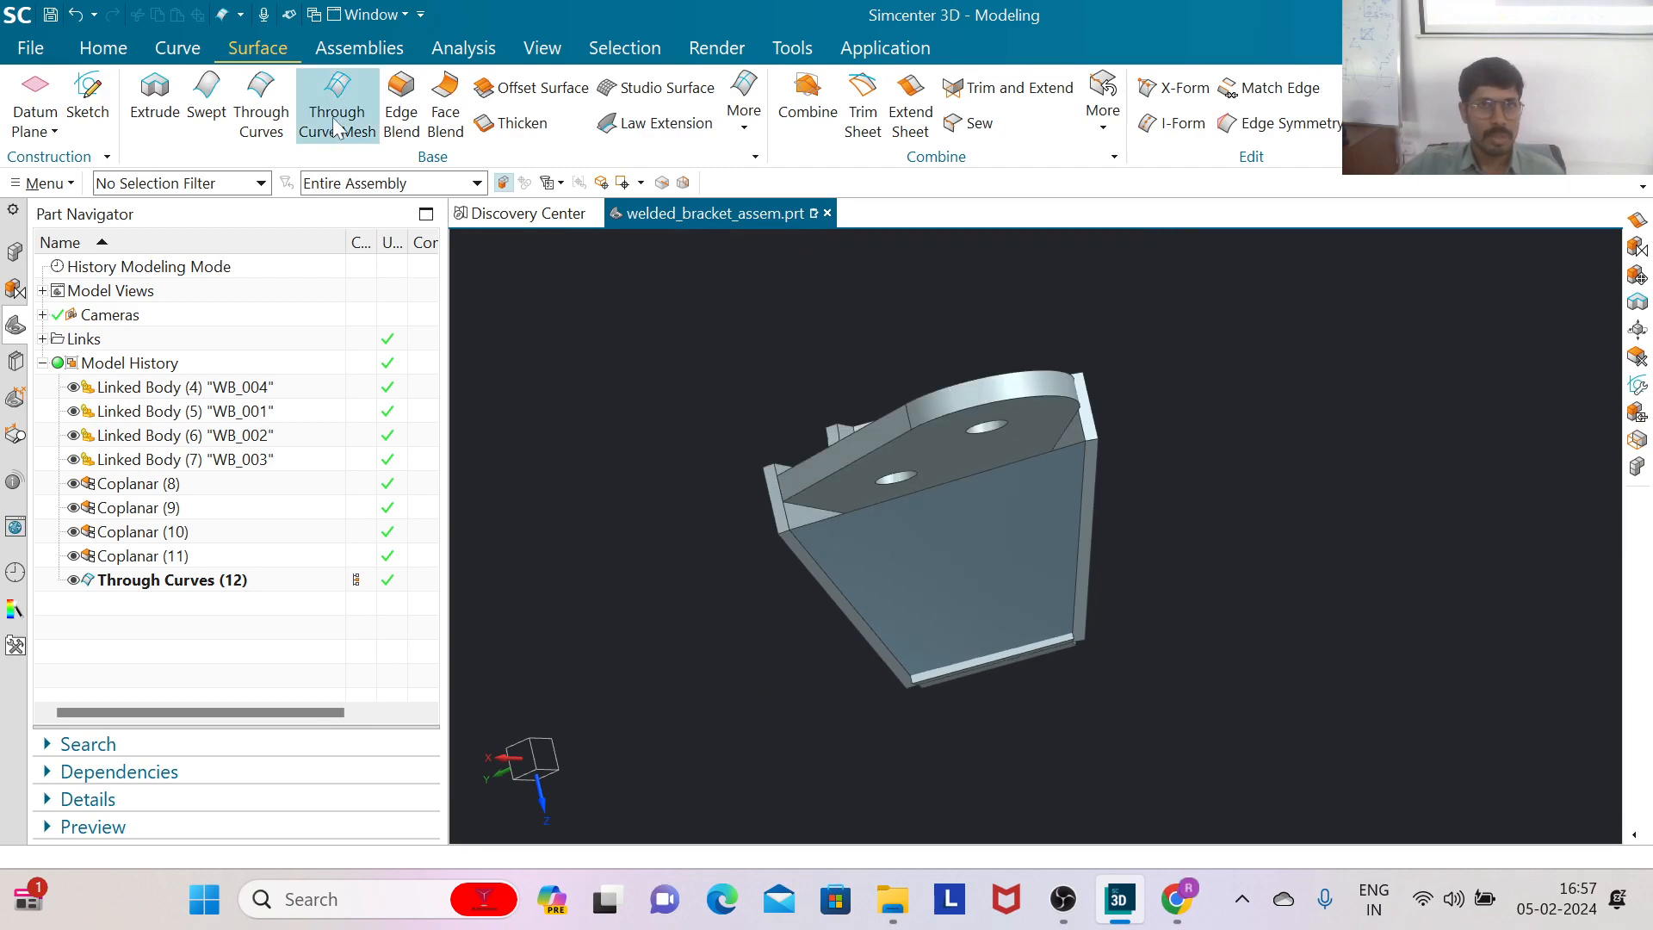
Step: Try to trim base plate WB_004 with the Through Curves surface as the cutting face
{"action": "left_click", "coordinate": [96, 50]}
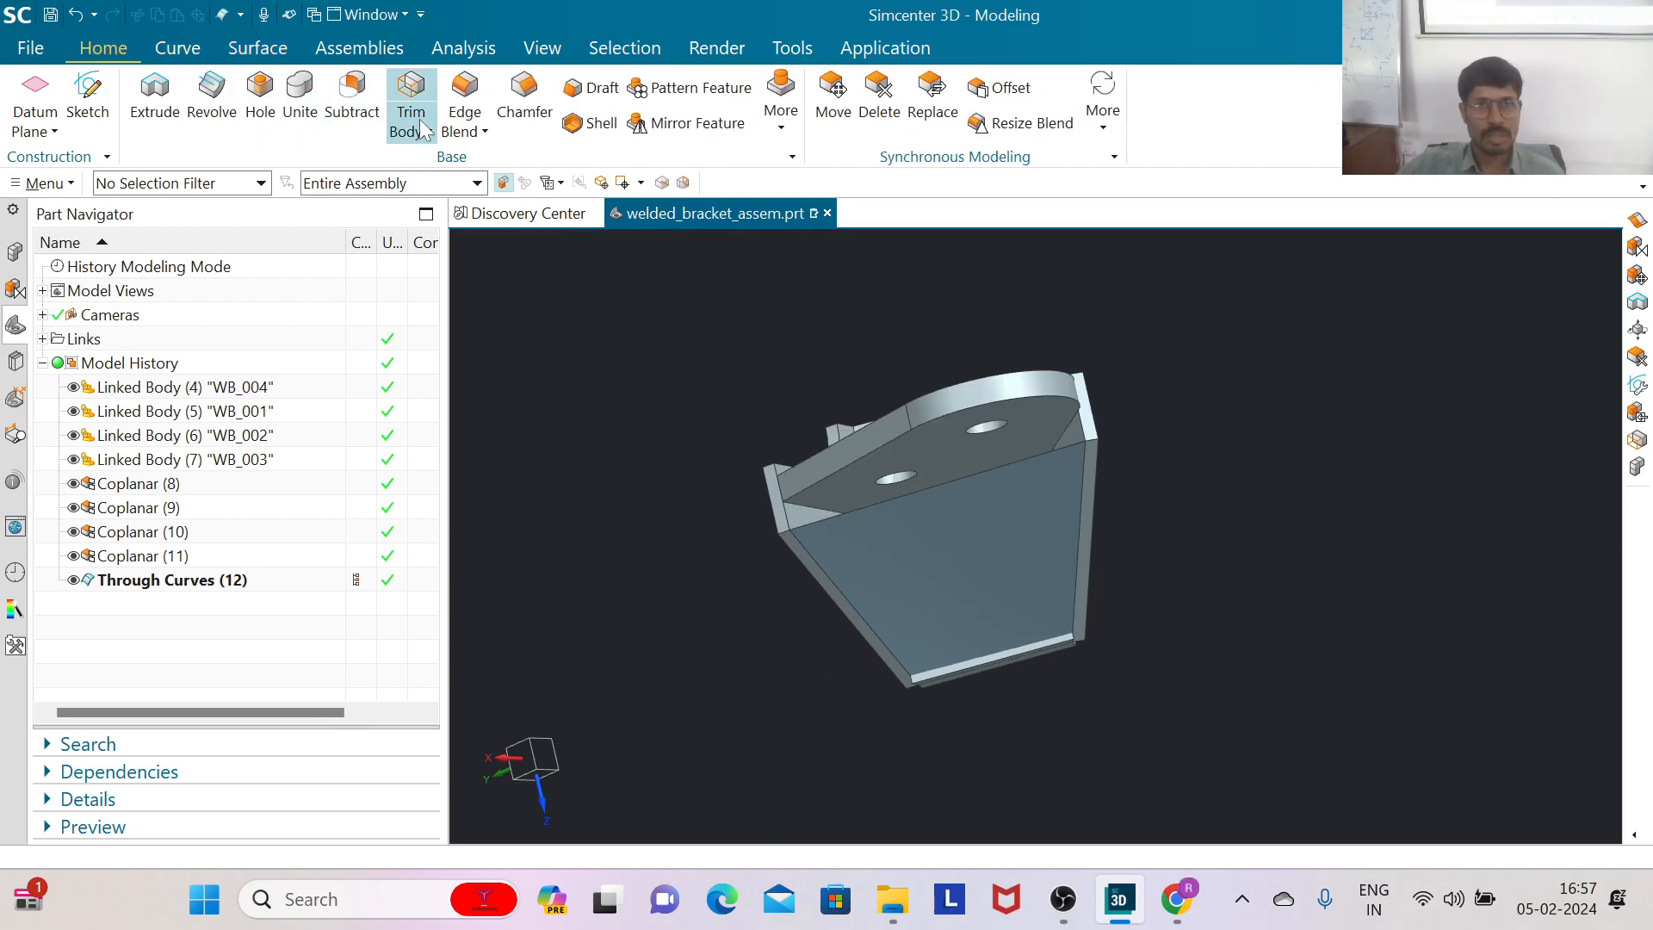
{"action": "left_click", "coordinate": [411, 94]}
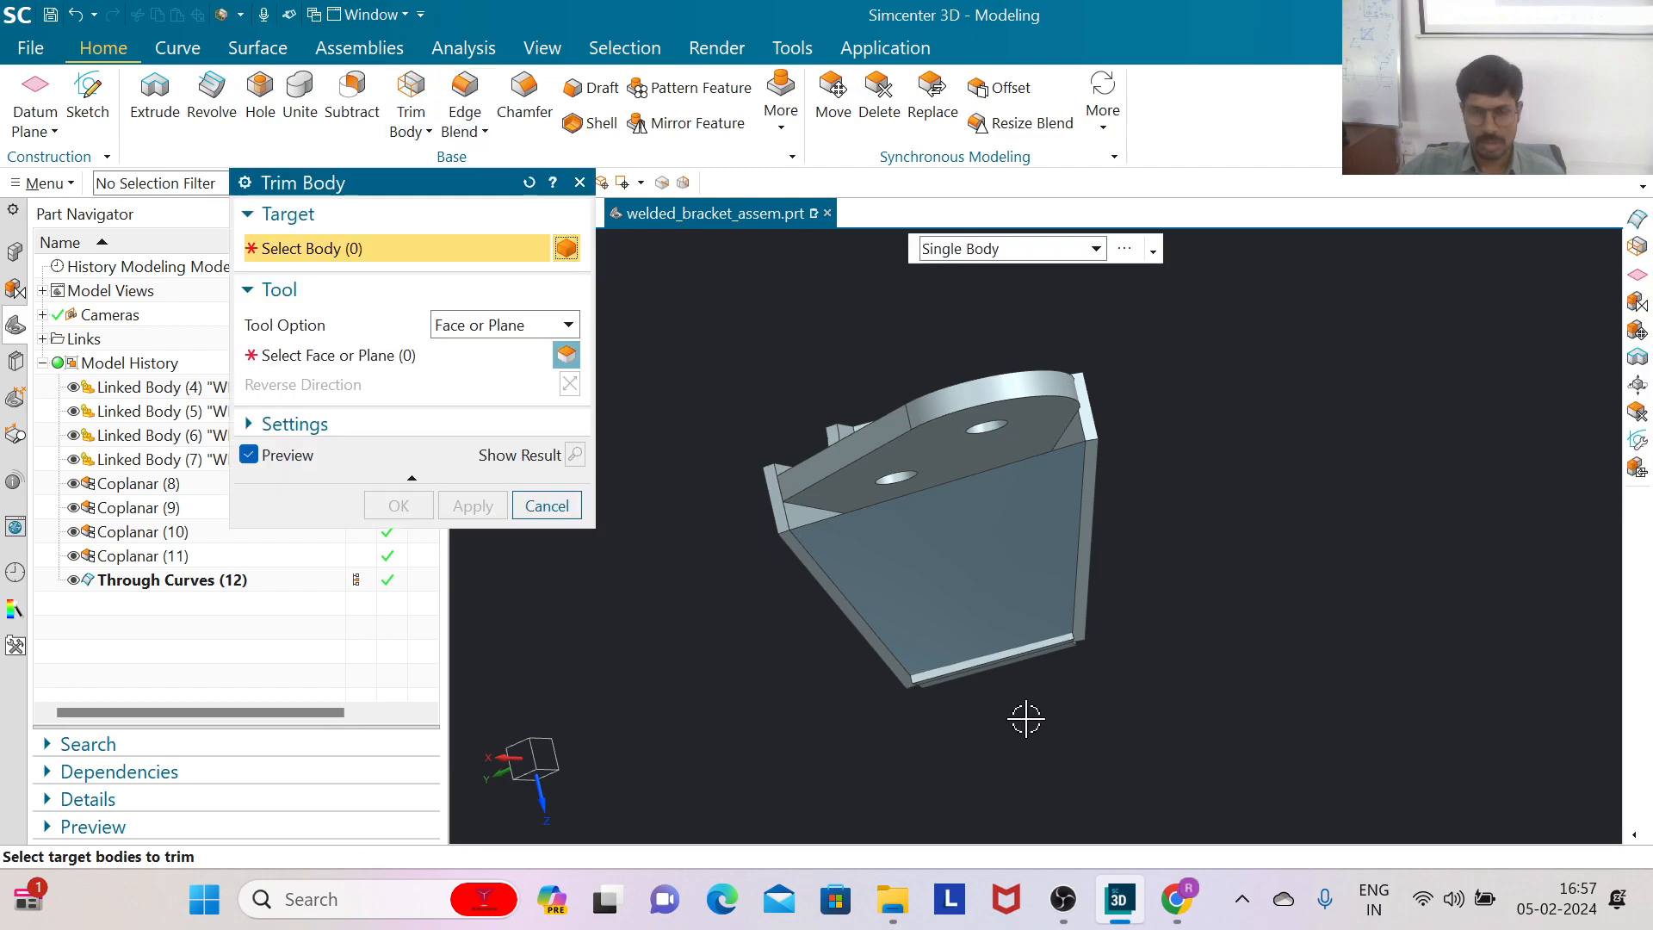
{"action": "middle_click_drag", "start_coordinate": [1027, 719], "coordinate": [1020, 685]}
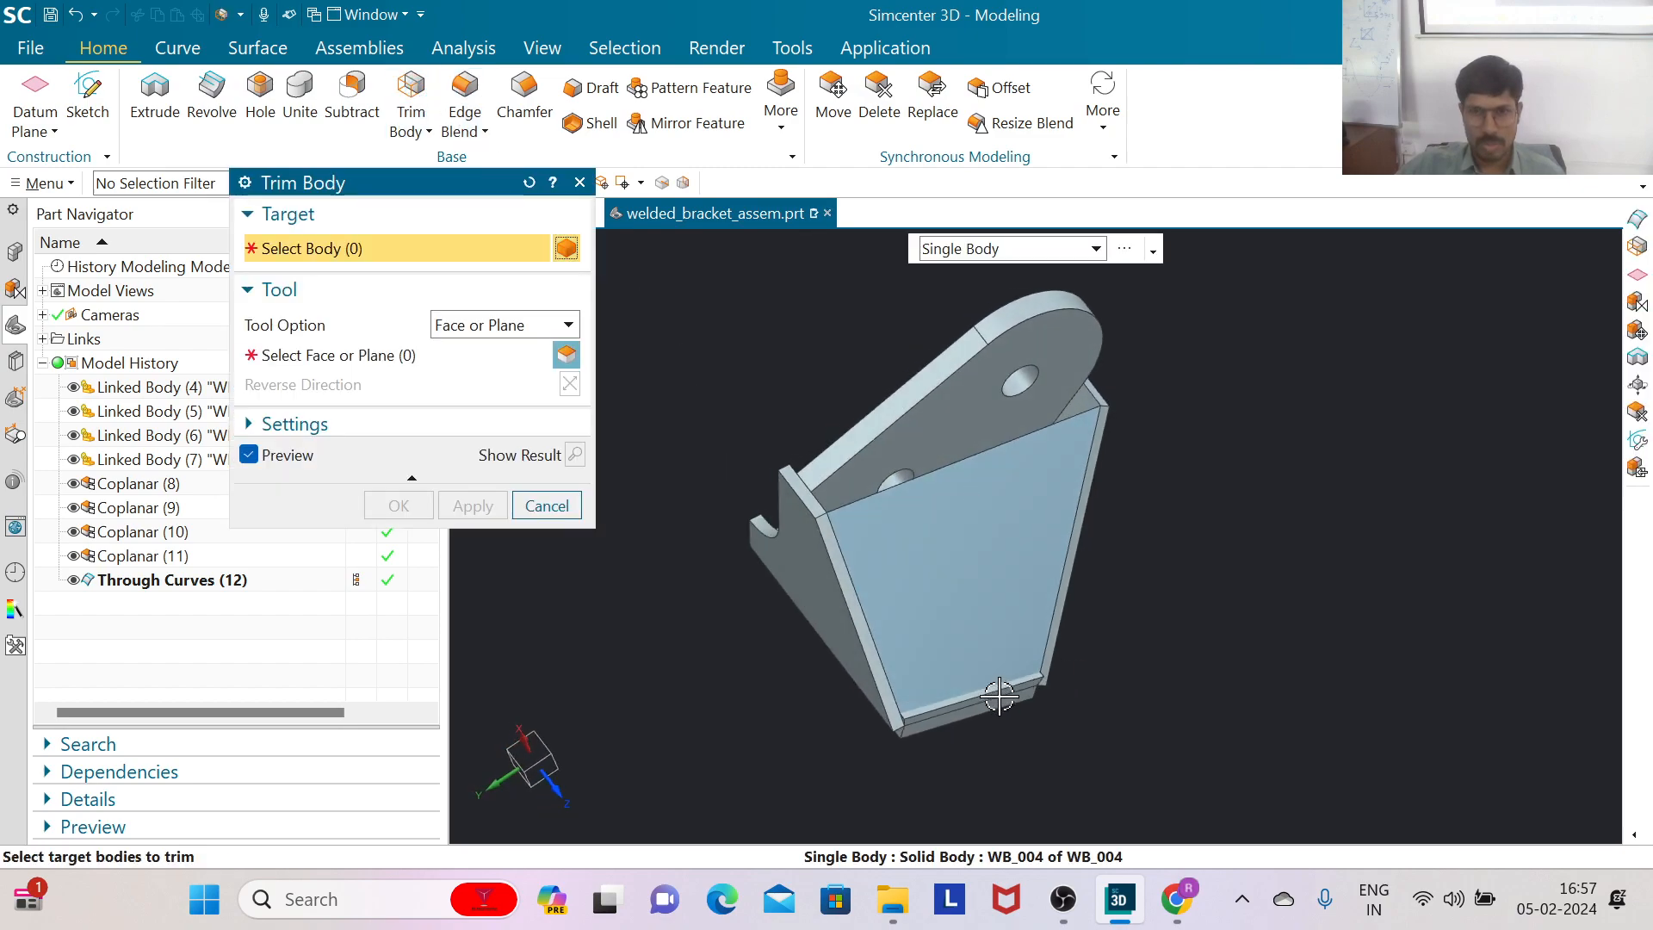
{"action": "left_click", "coordinate": [998, 695]}
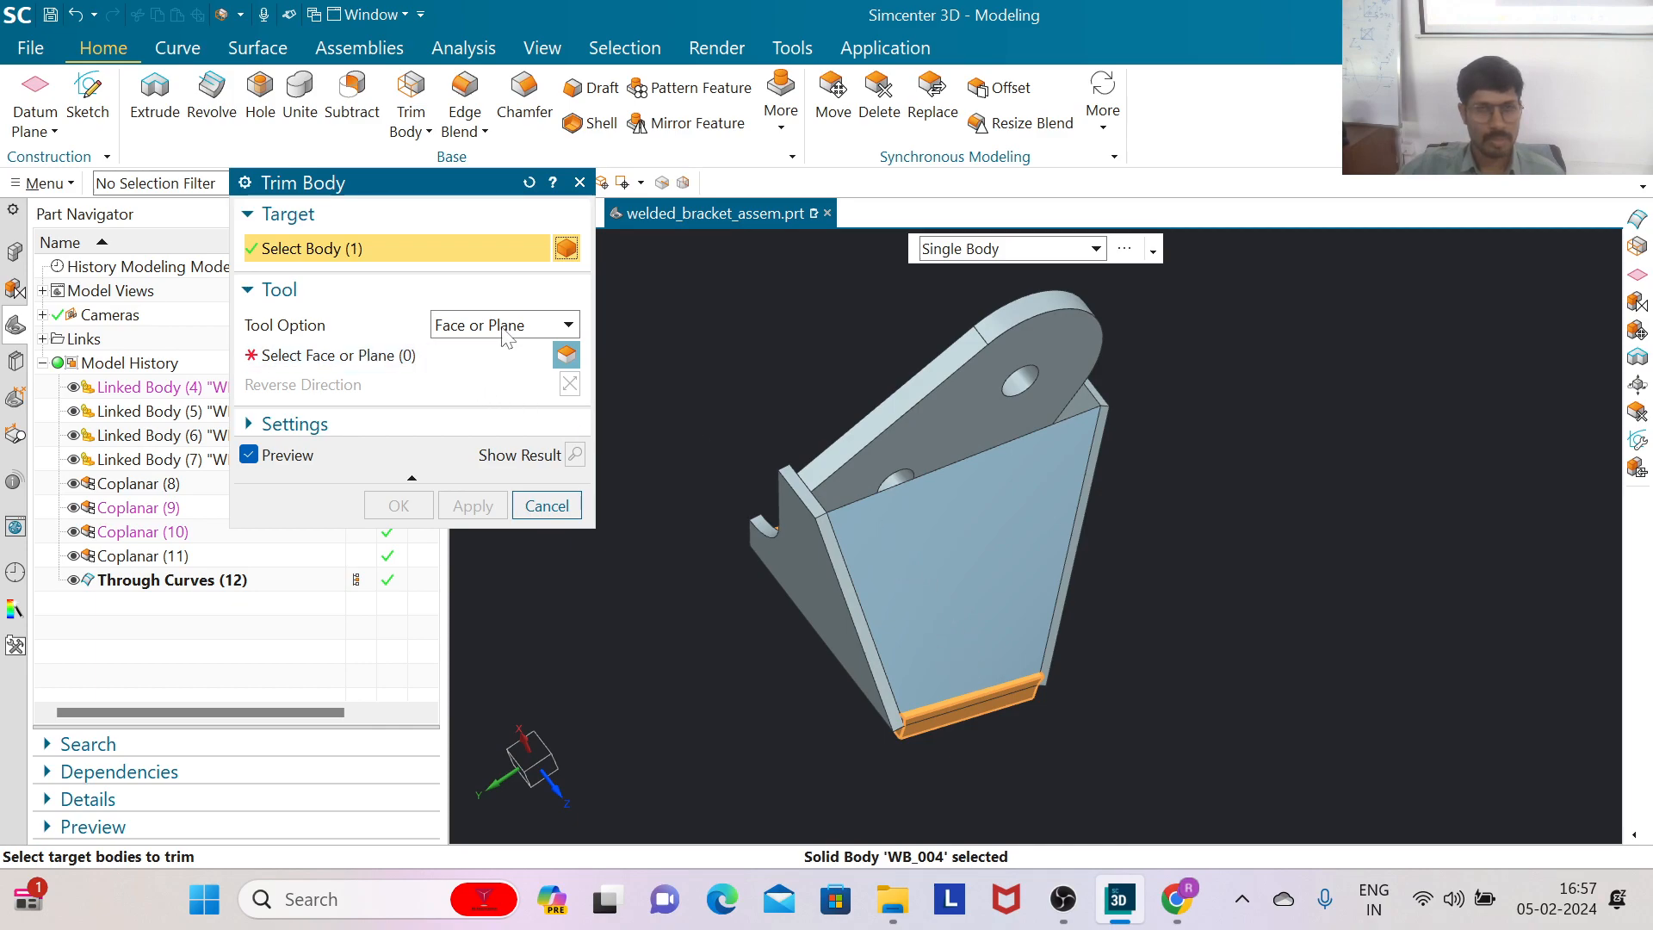
{"action": "left_click", "coordinate": [479, 343]}
{"action": "left_click", "coordinate": [945, 564]}
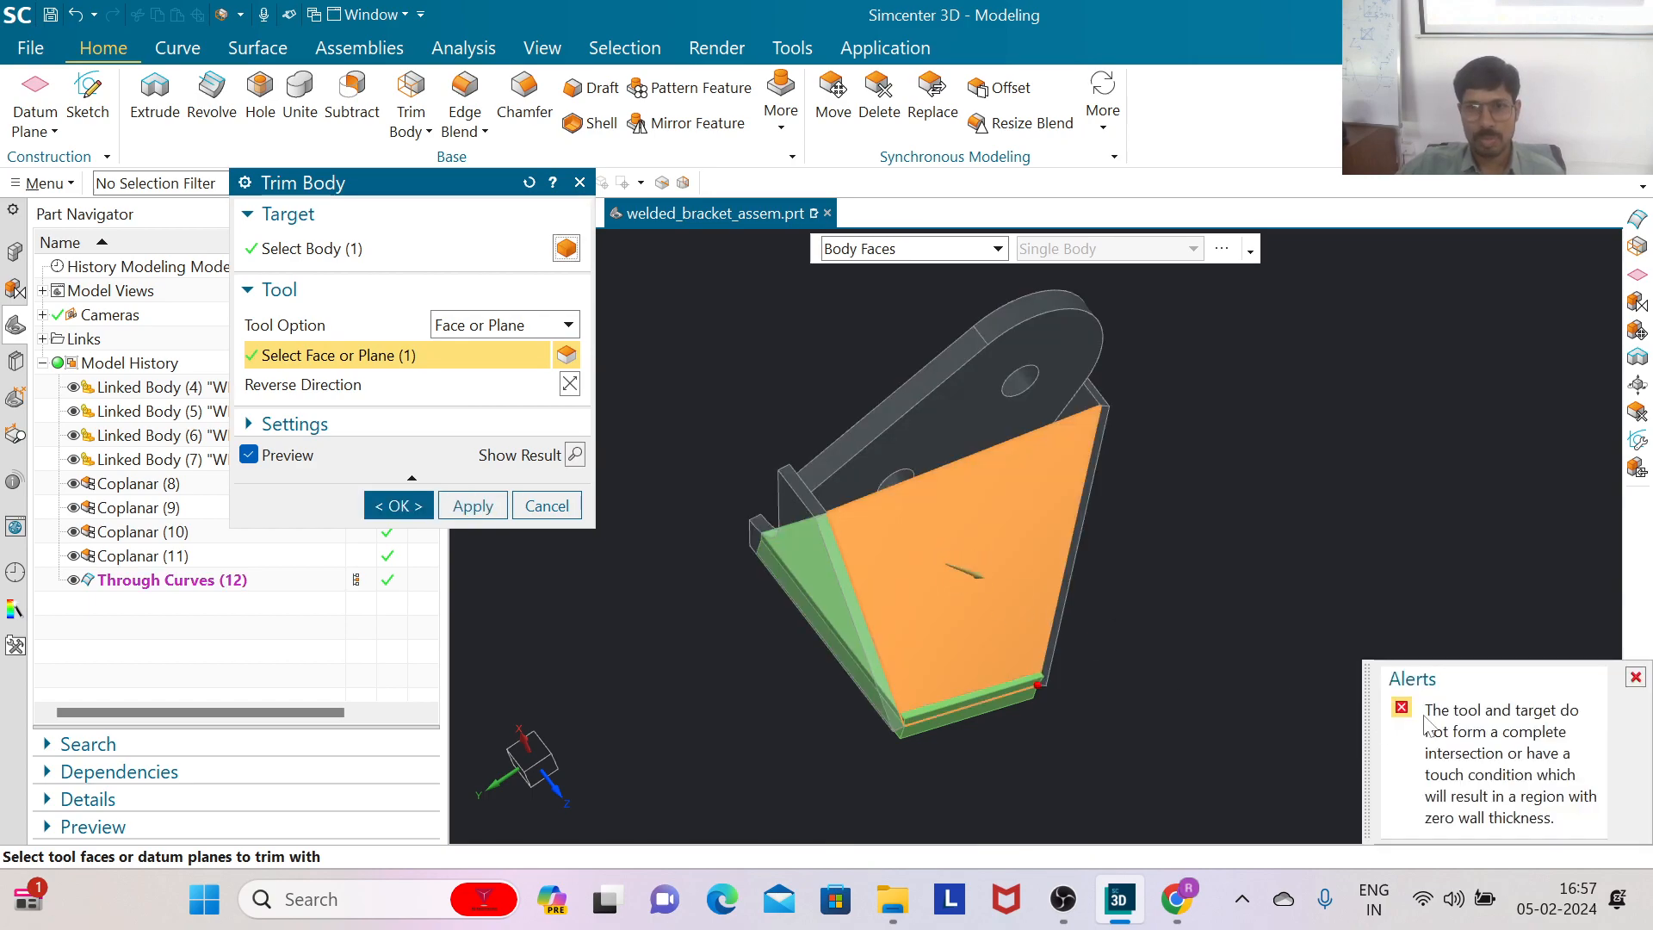
{"action": "left_click", "coordinate": [1635, 677]}
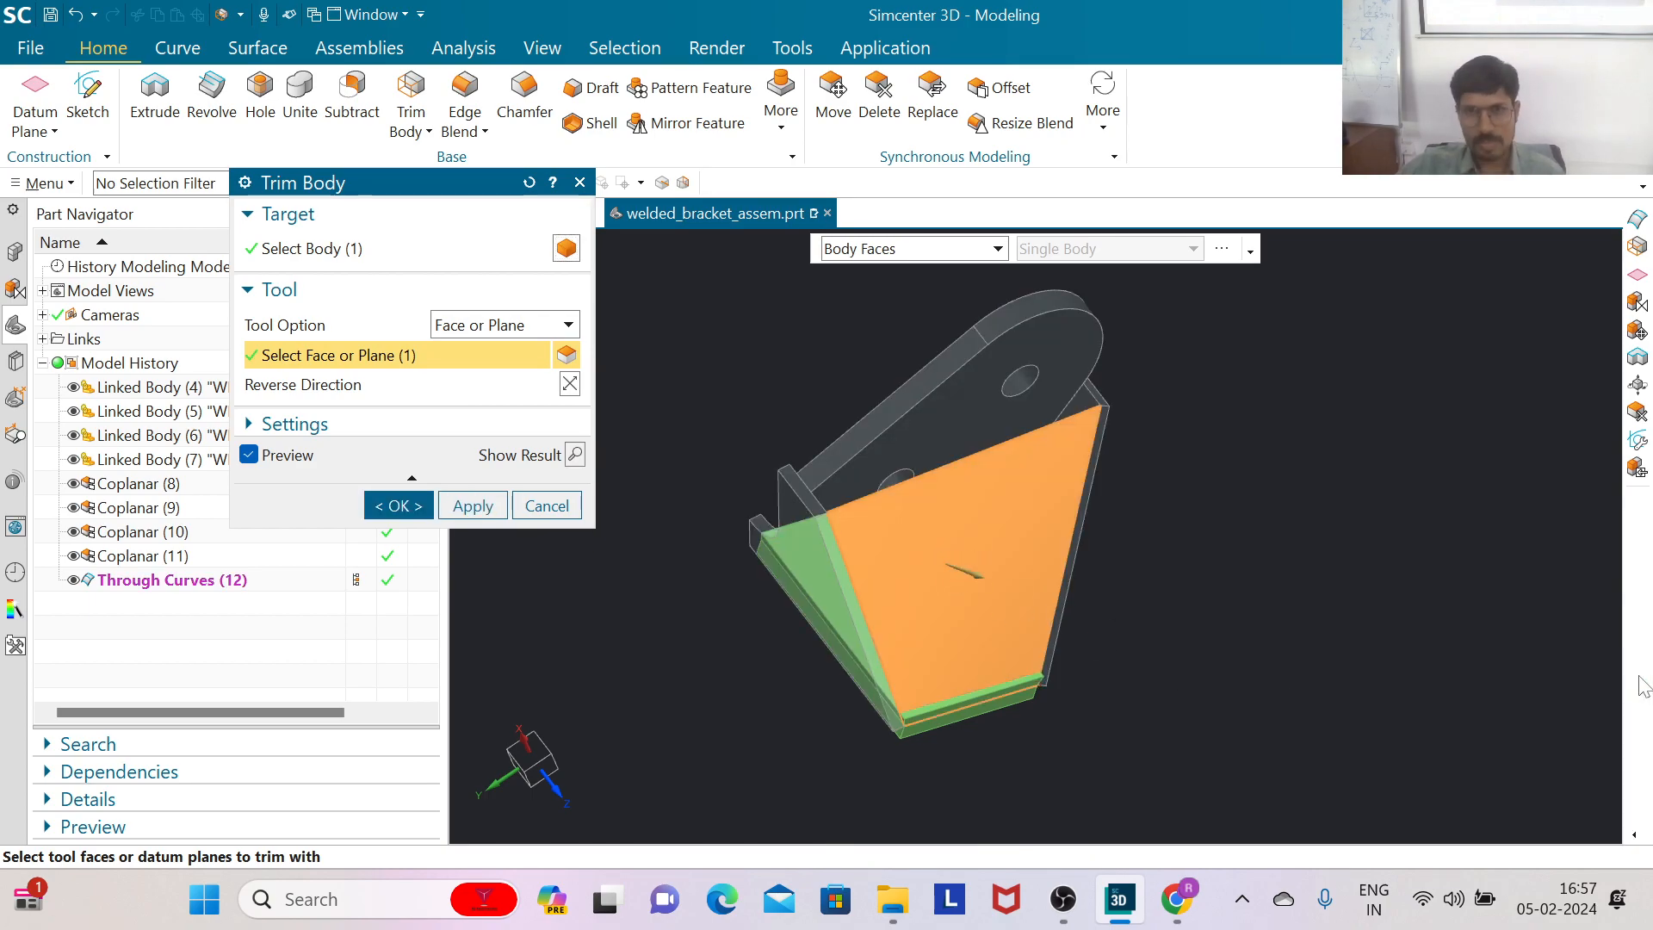
{"action": "left_click", "coordinate": [543, 507]}
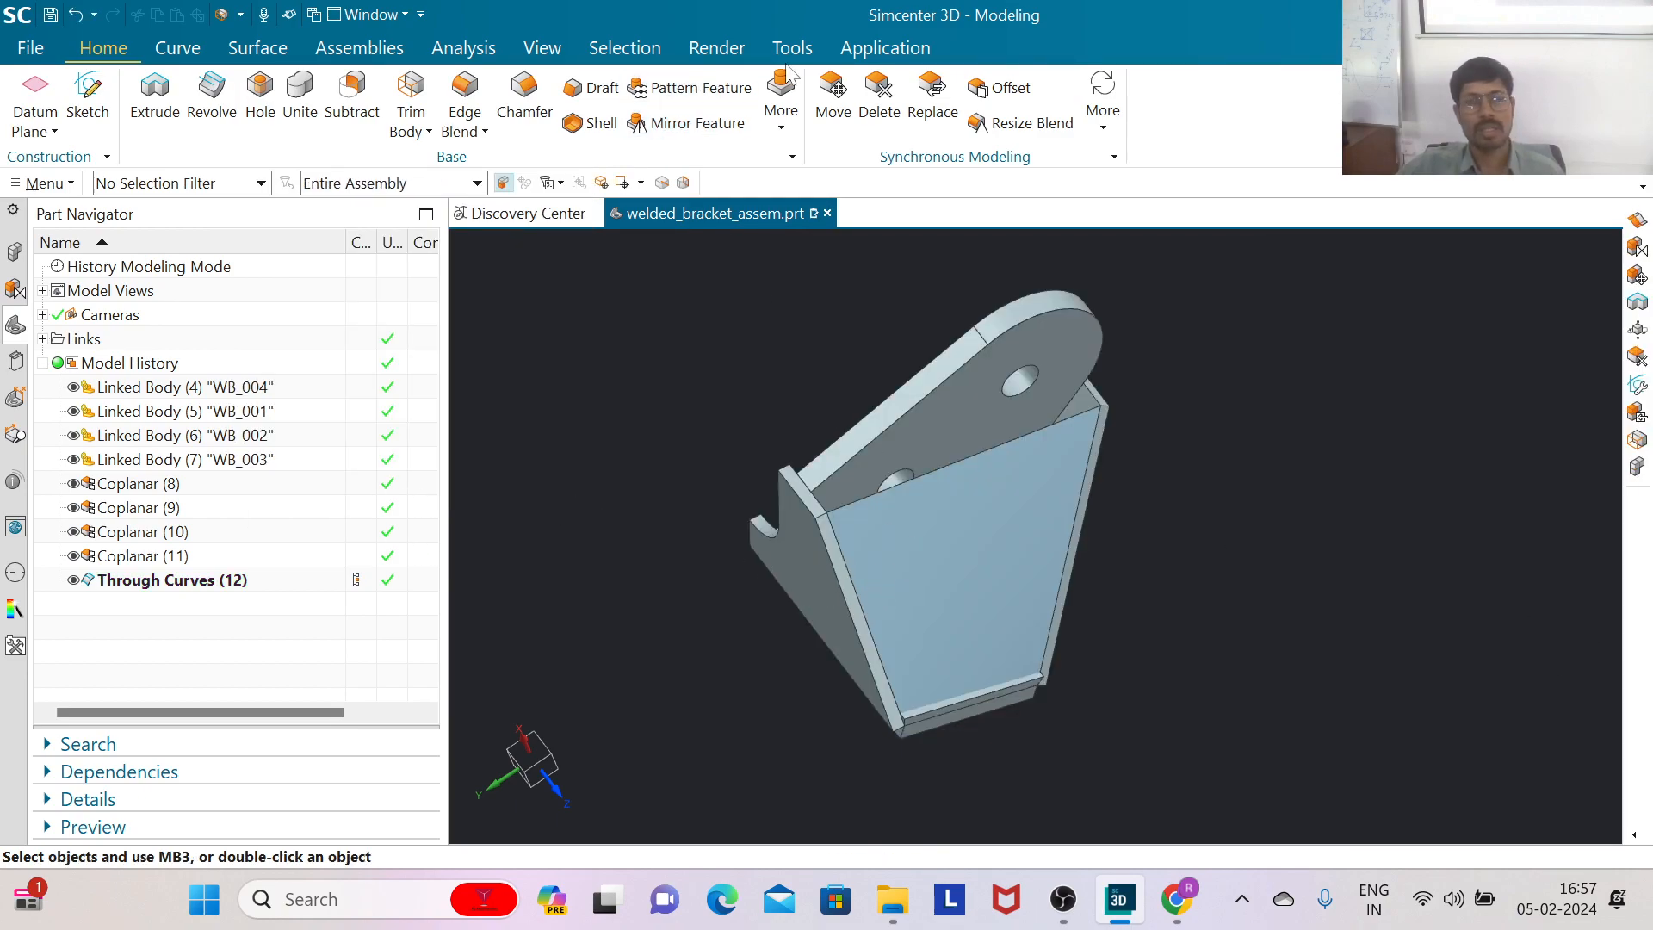
Step: Extend the Through Curves sheet by a 5 mm offset from its own edge along side plate WB_002
{"action": "left_click", "coordinate": [257, 49]}
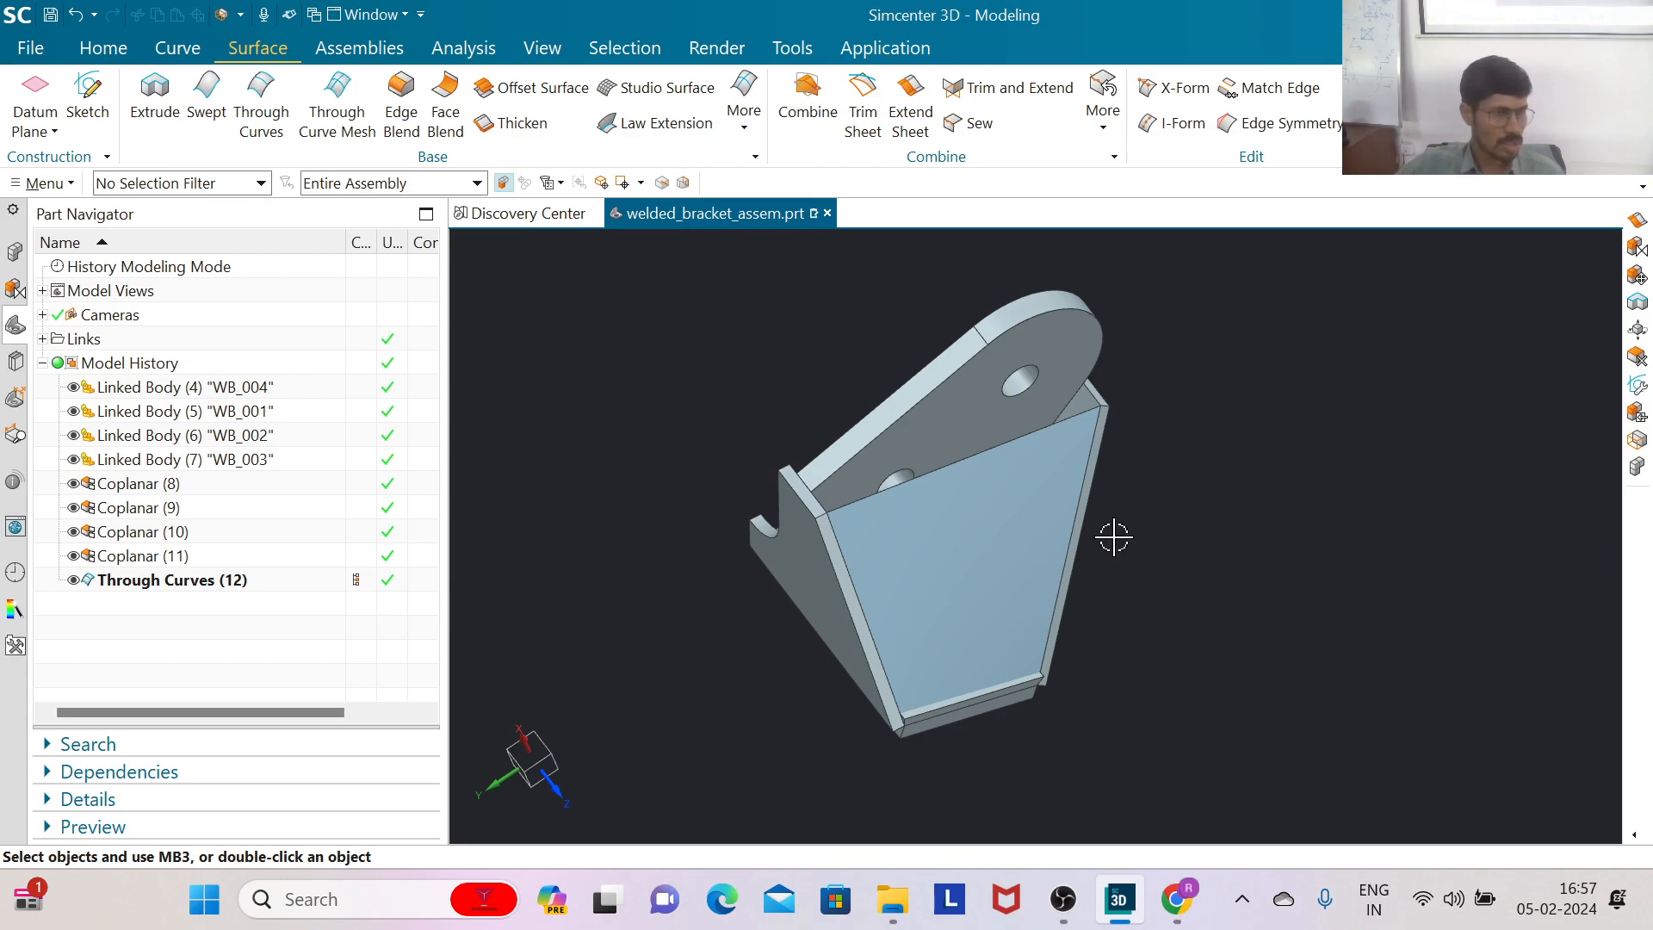
{"action": "left_click", "coordinate": [913, 129]}
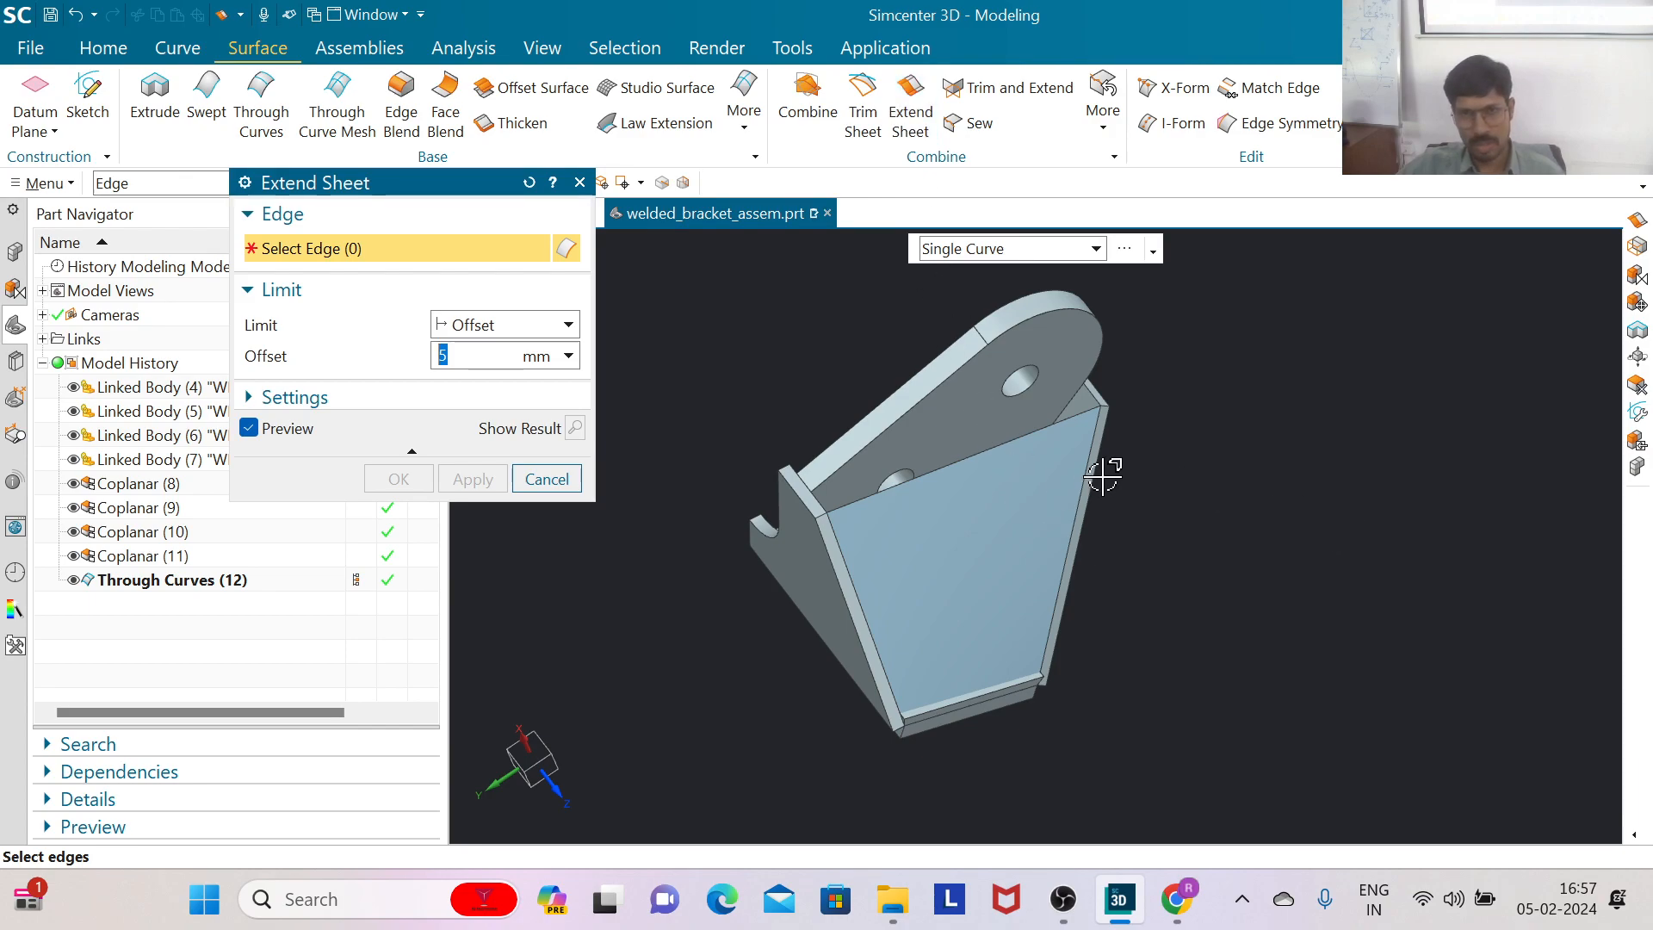
{"action": "scroll", "coordinate": [1081, 468], "scroll_direction": "down", "scroll_amount": 5}
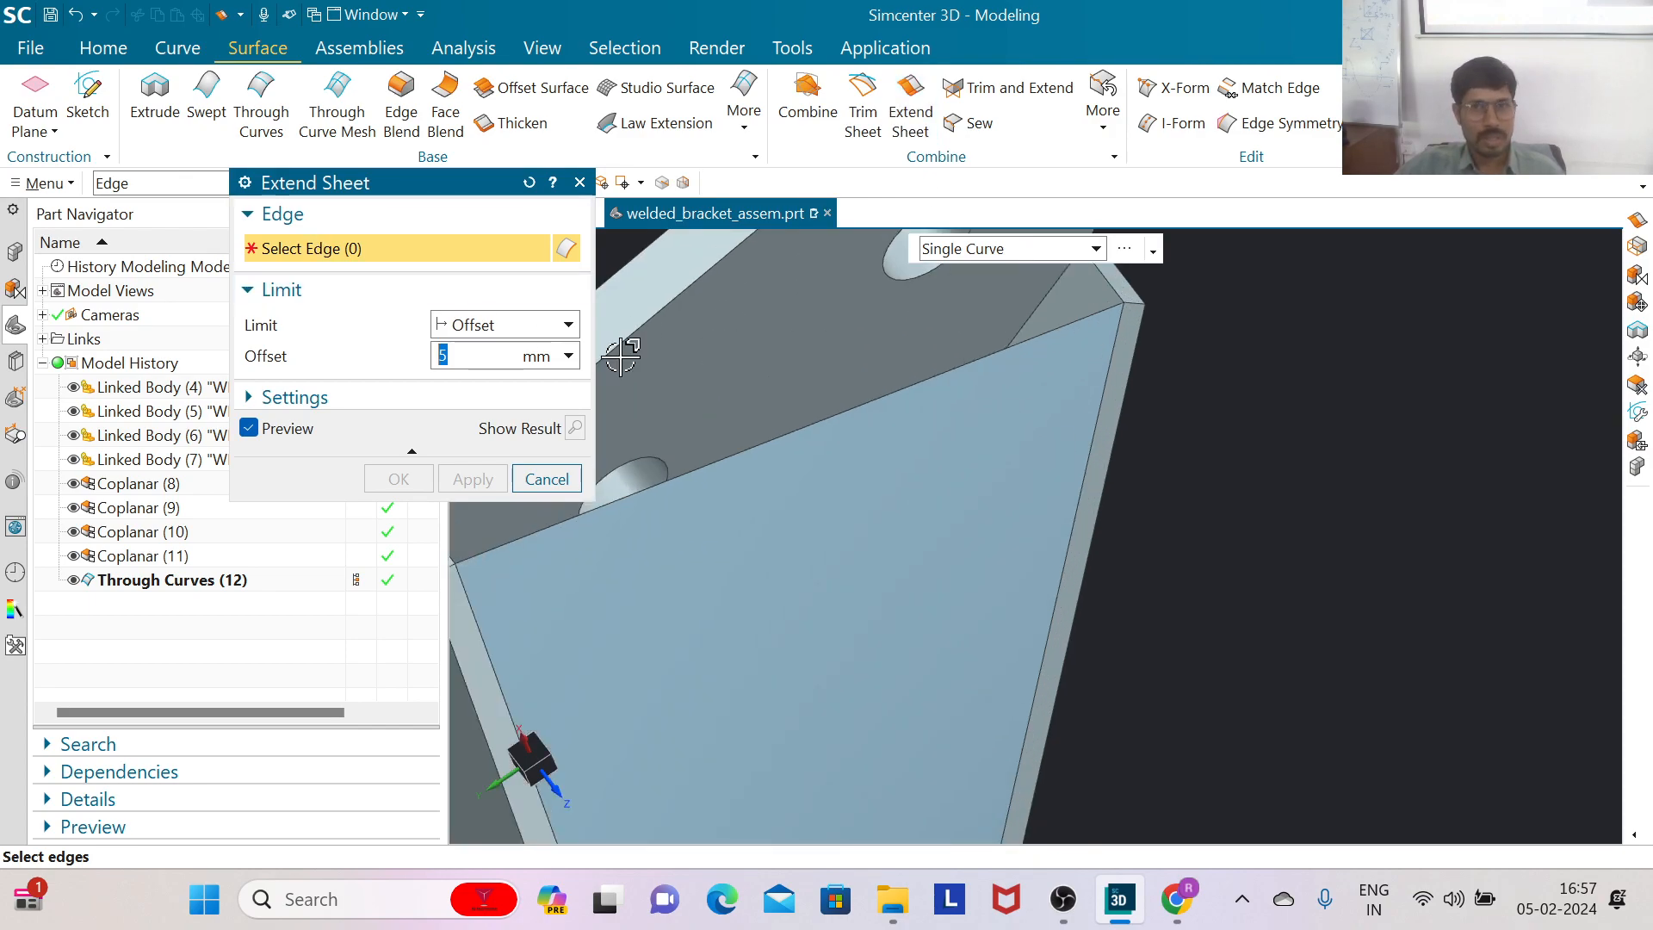
{"action": "left_click", "coordinate": [1095, 446]}
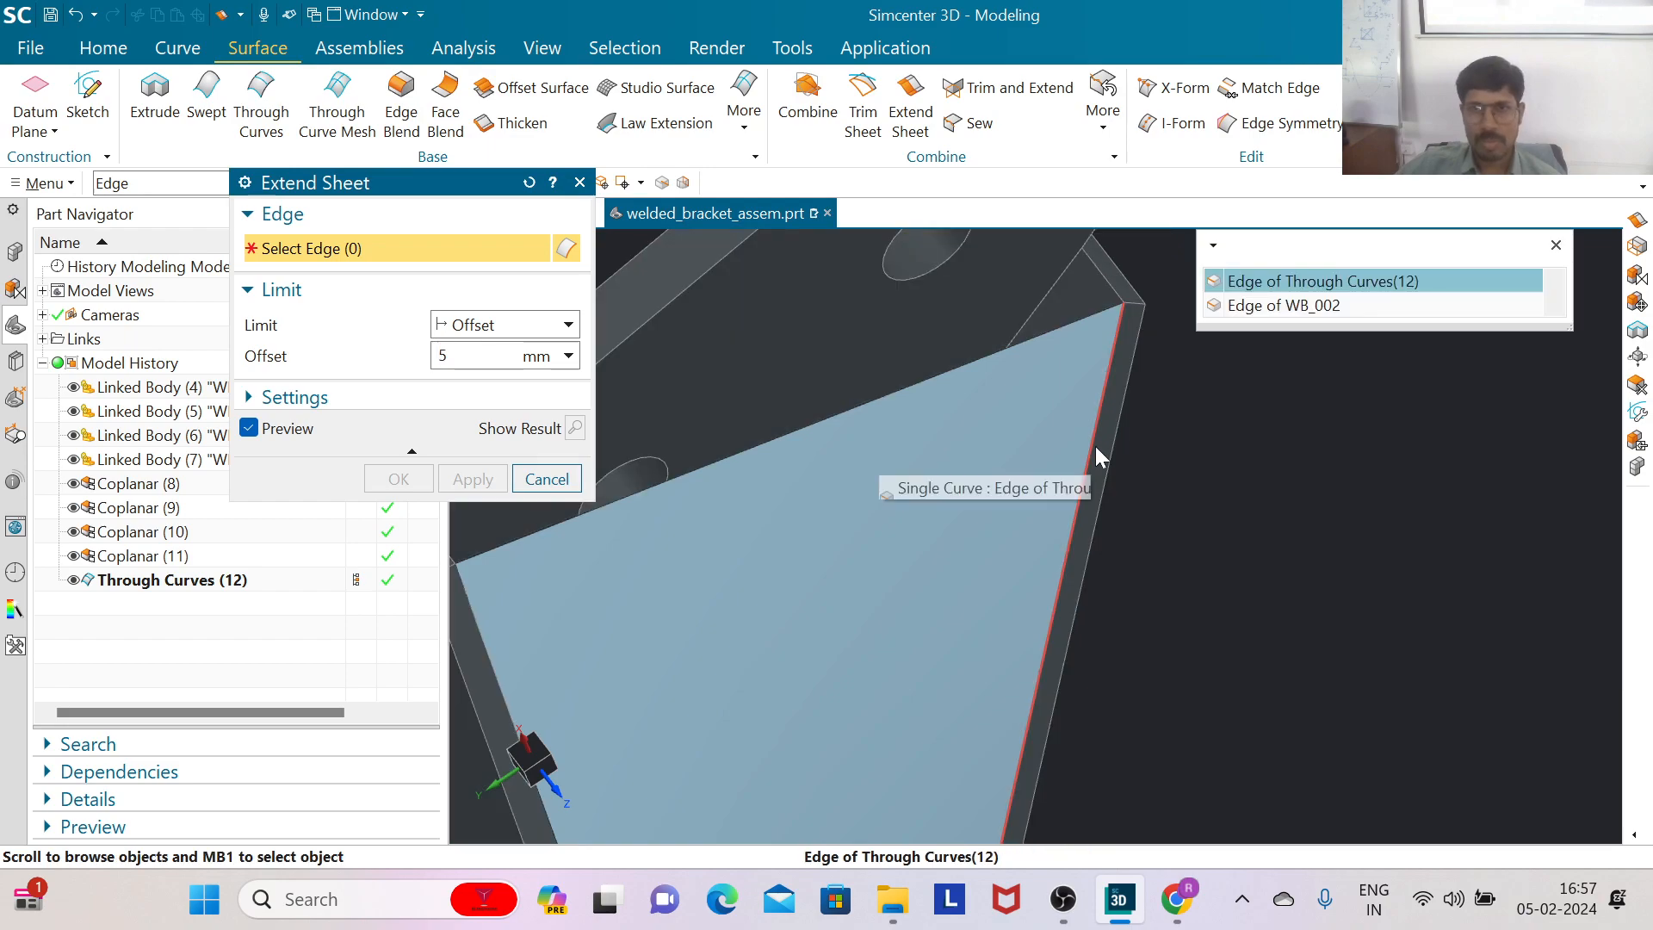
{"action": "left_click", "coordinate": [1306, 282]}
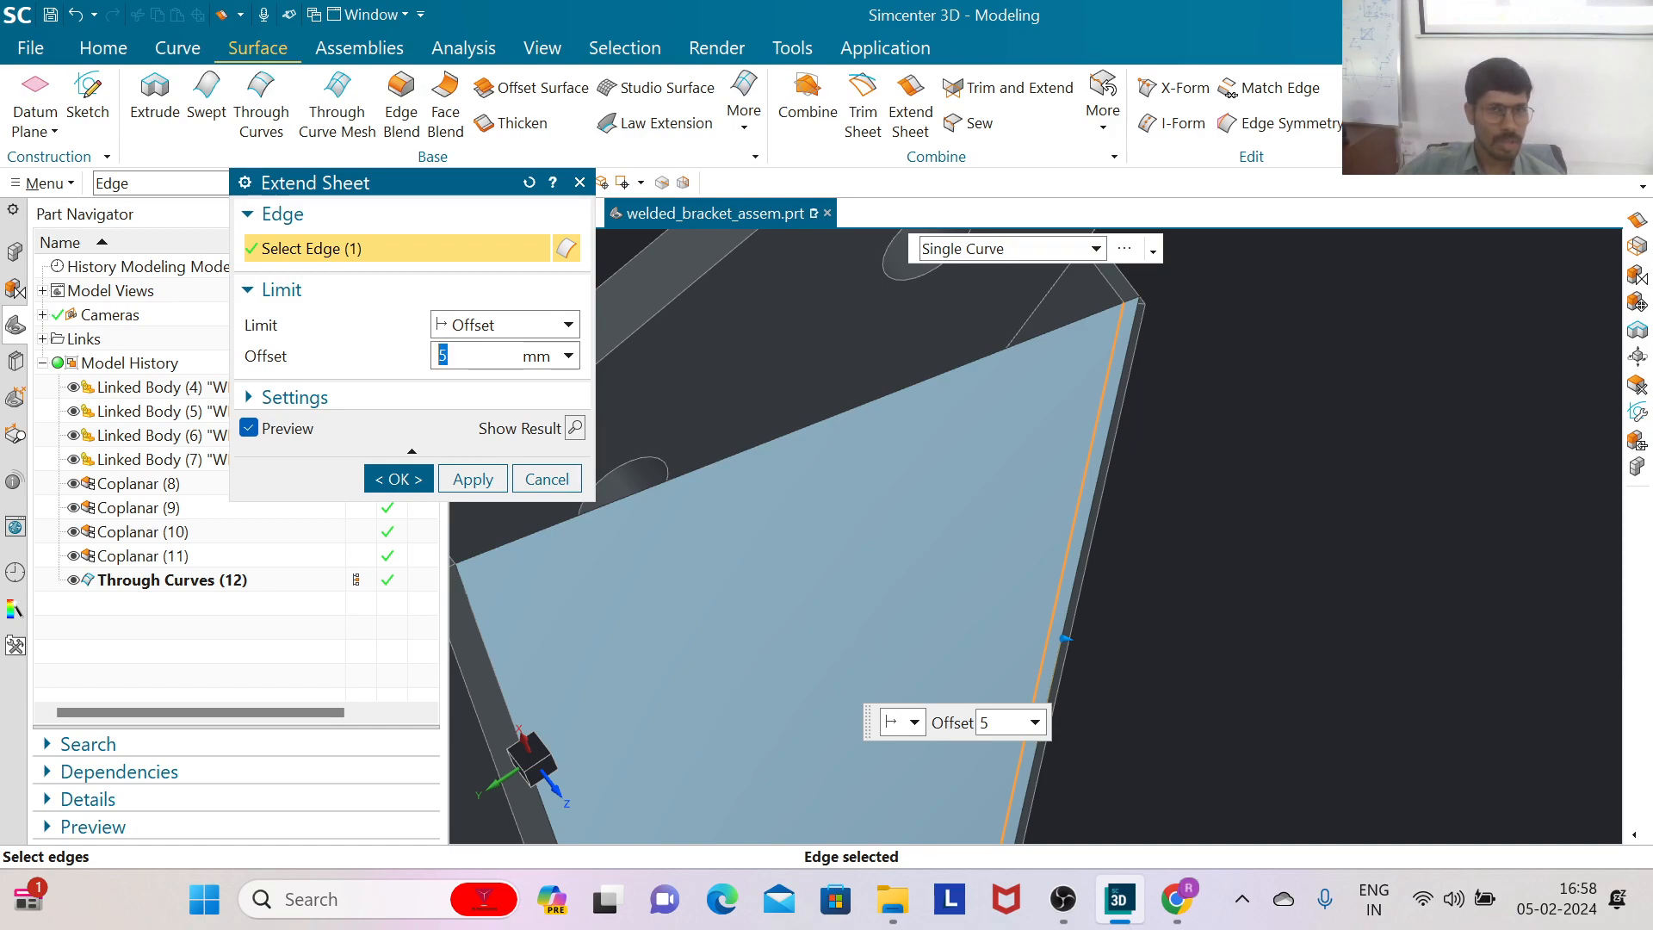
{"action": "left_click", "coordinate": [498, 329]}
{"action": "left_click", "coordinate": [490, 324]}
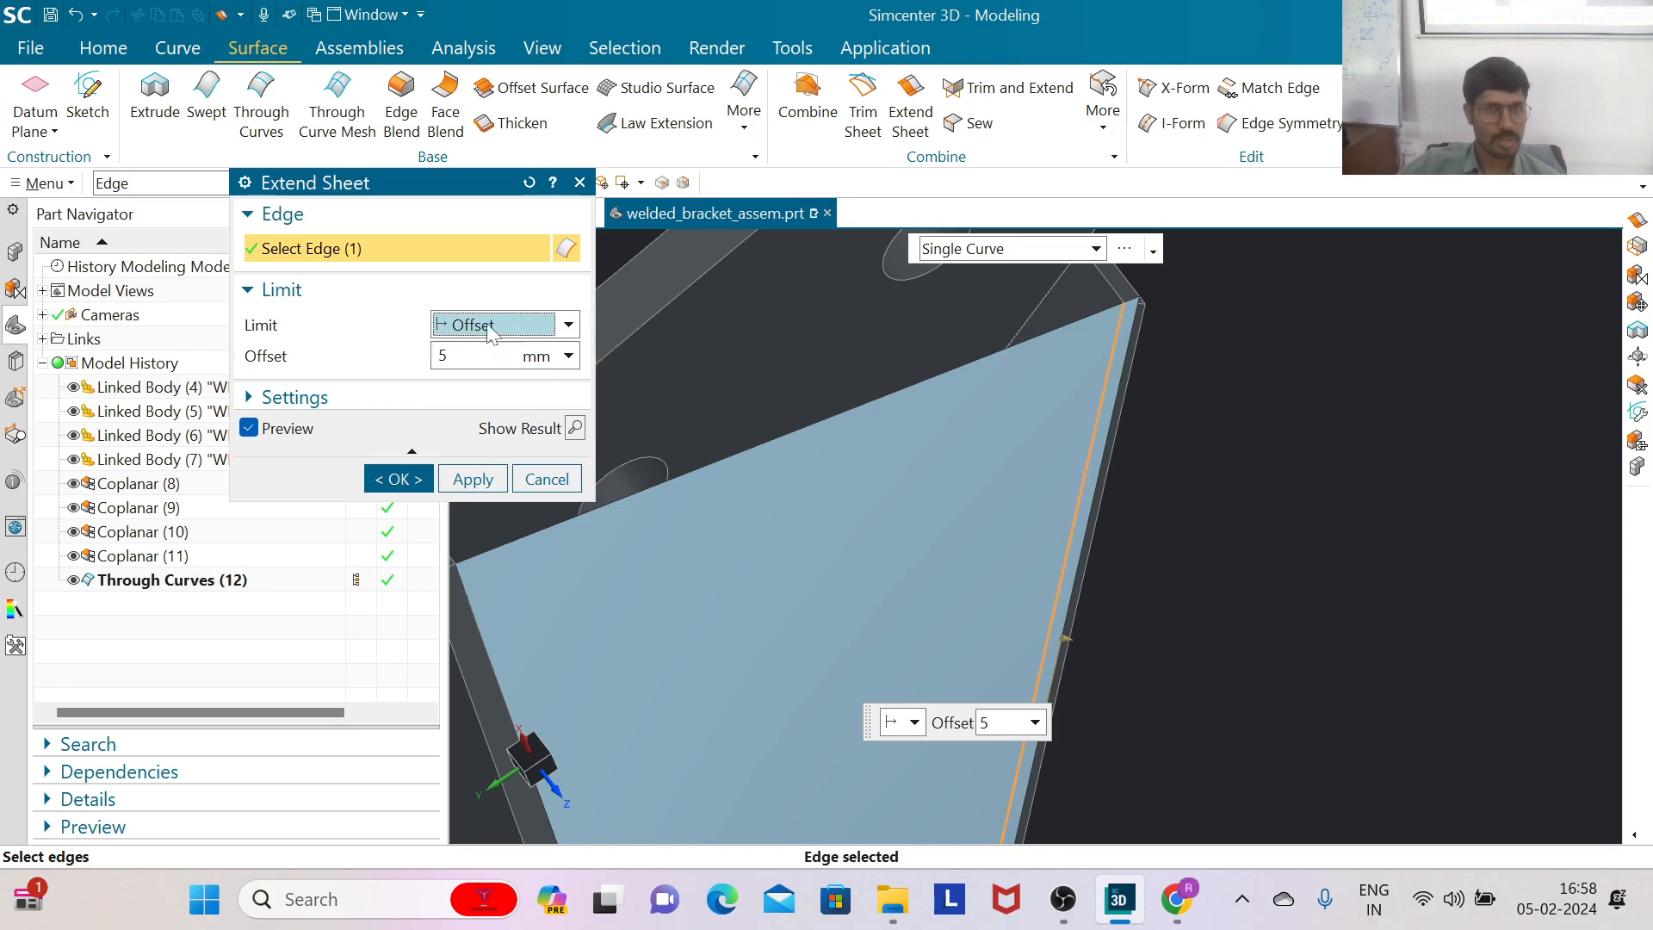
{"action": "left_click", "coordinate": [396, 478]}
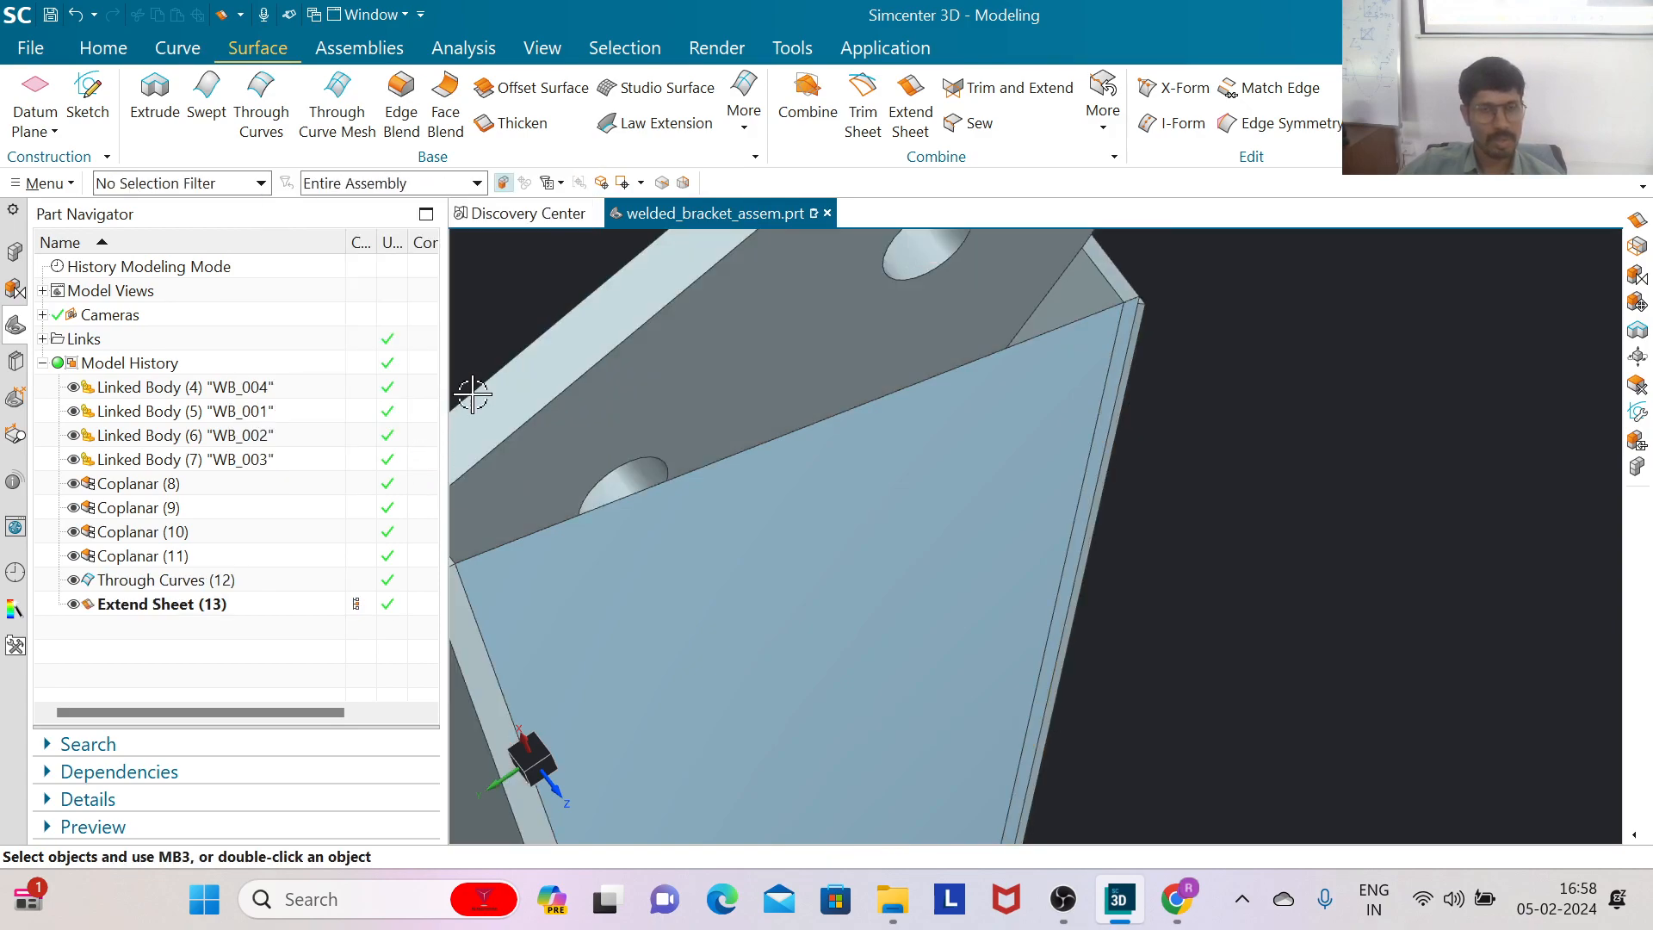
{"action": "scroll", "coordinate": [978, 535], "scroll_direction": "down", "scroll_amount": 4}
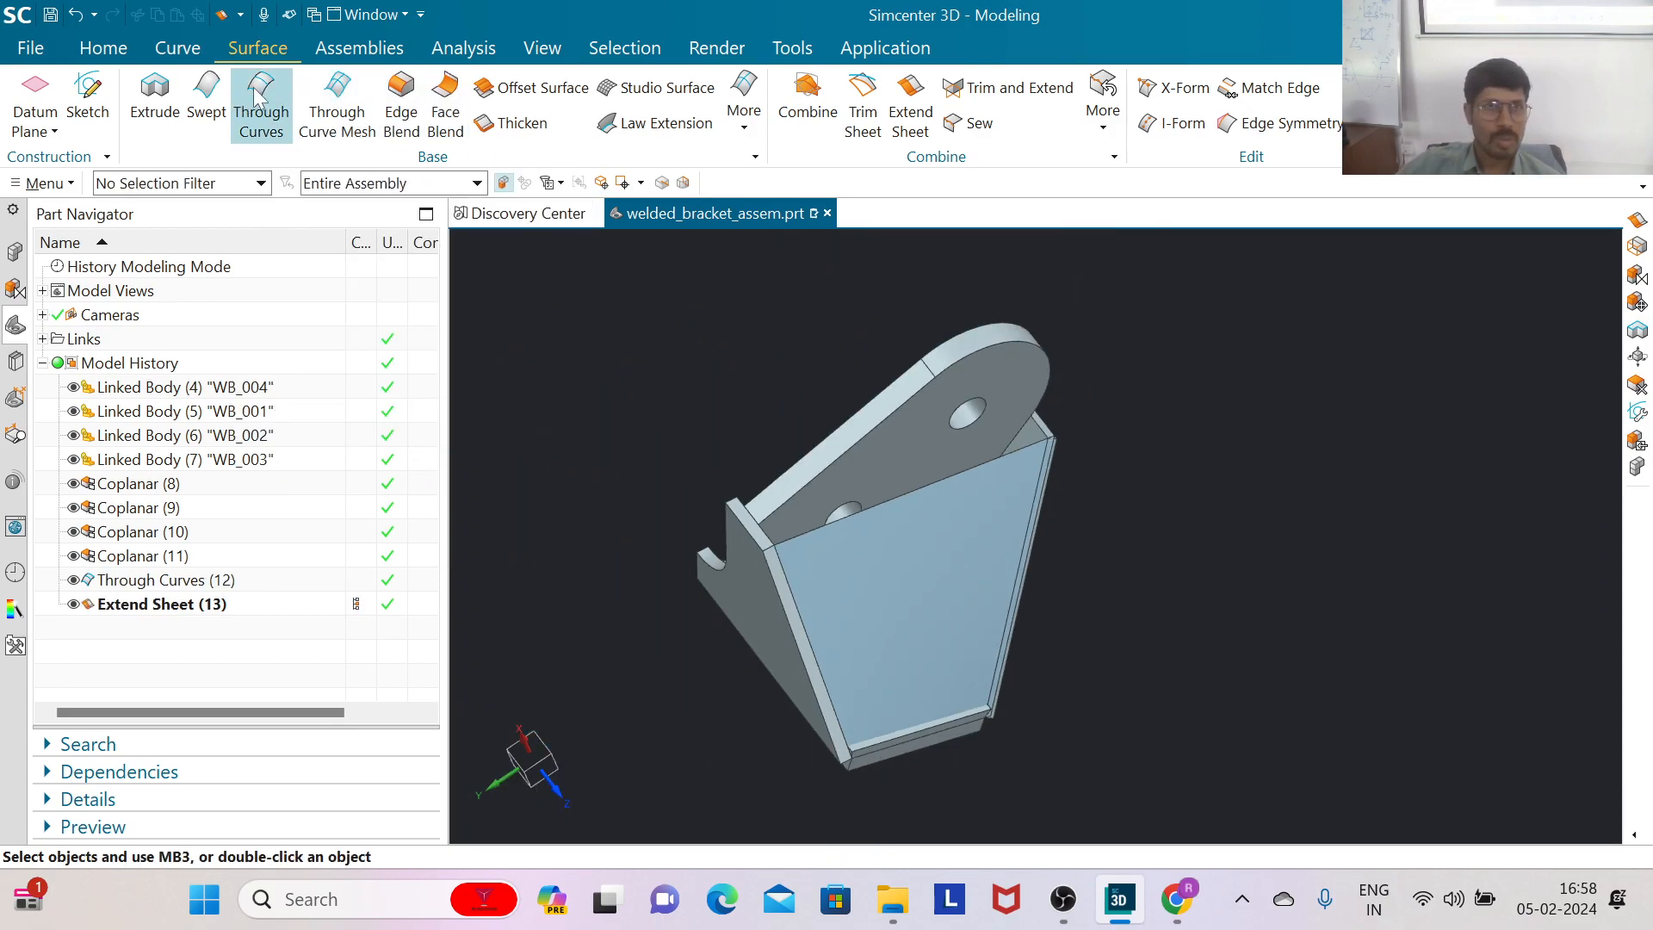
Step: Trim the projecting end of base plate WB_004 using the extended Through Curves sheet as the cutting face
{"action": "left_click", "coordinate": [101, 49]}
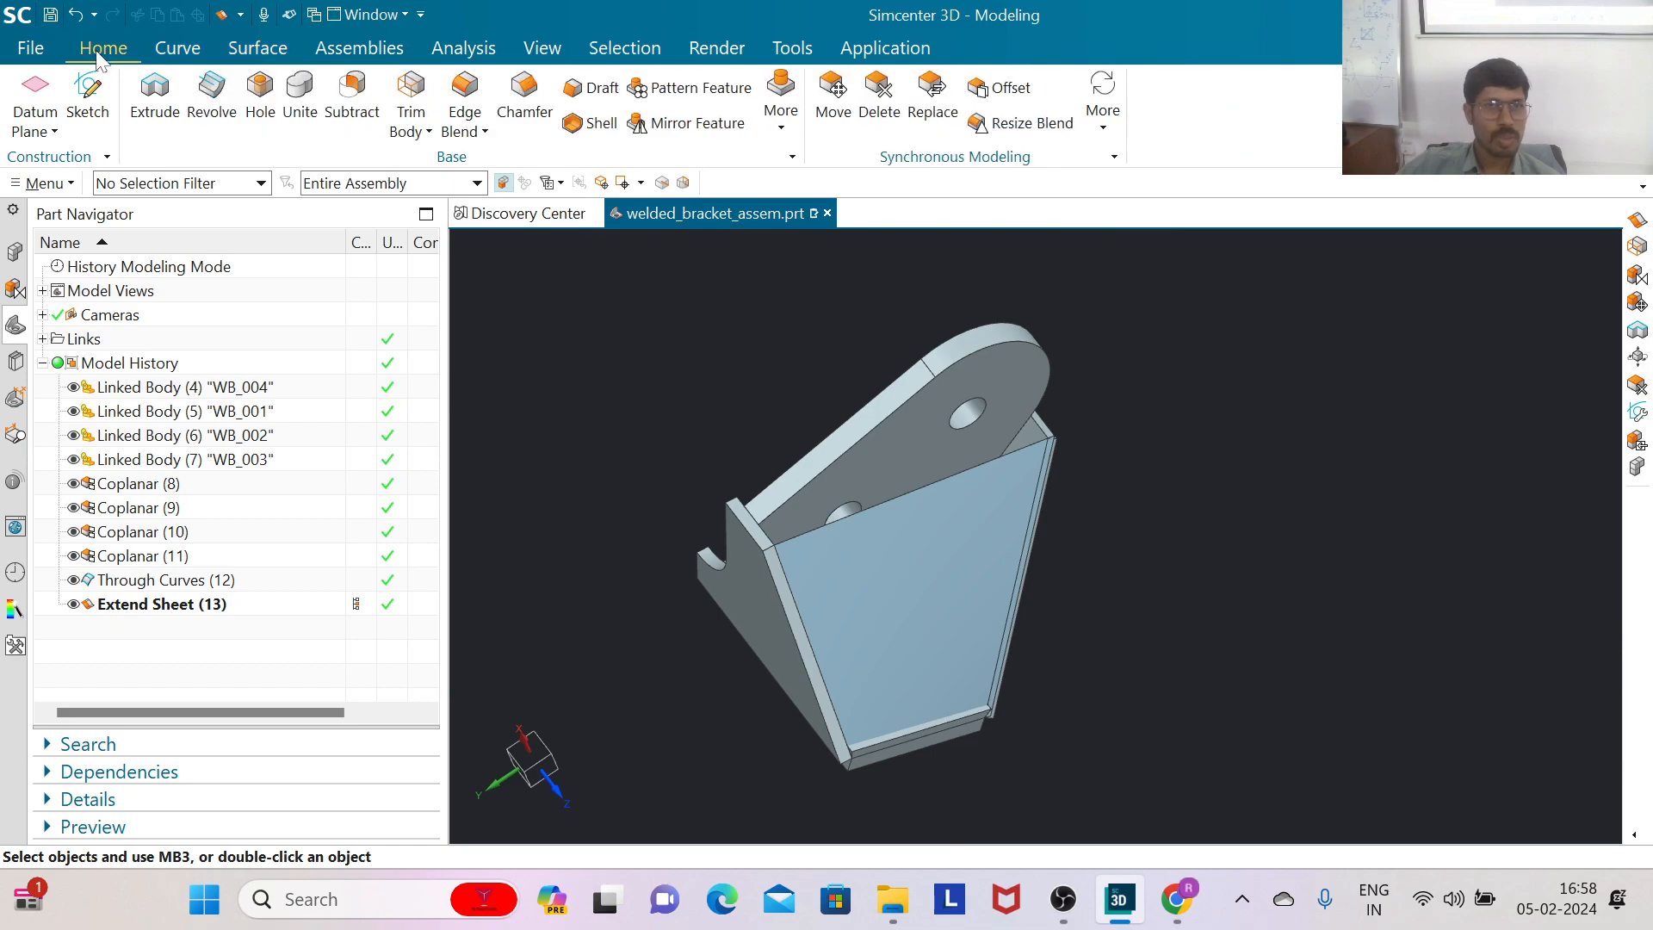
{"action": "left_click", "coordinate": [411, 95]}
{"action": "left_click", "coordinate": [937, 719]}
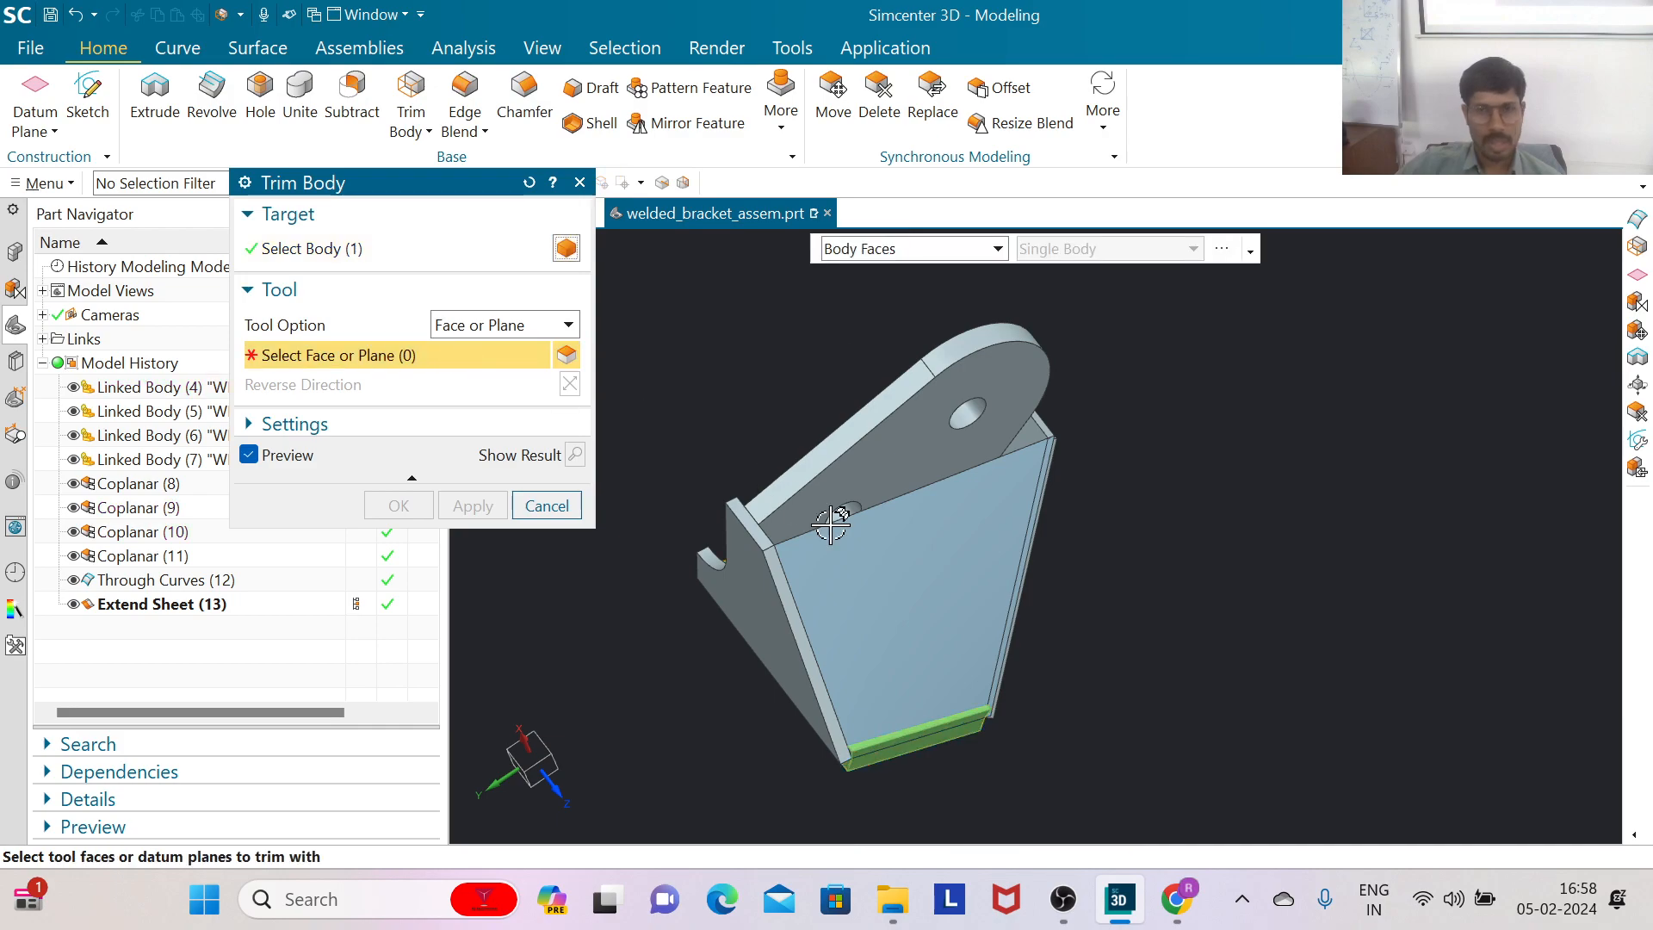
{"action": "left_click", "coordinate": [911, 570]}
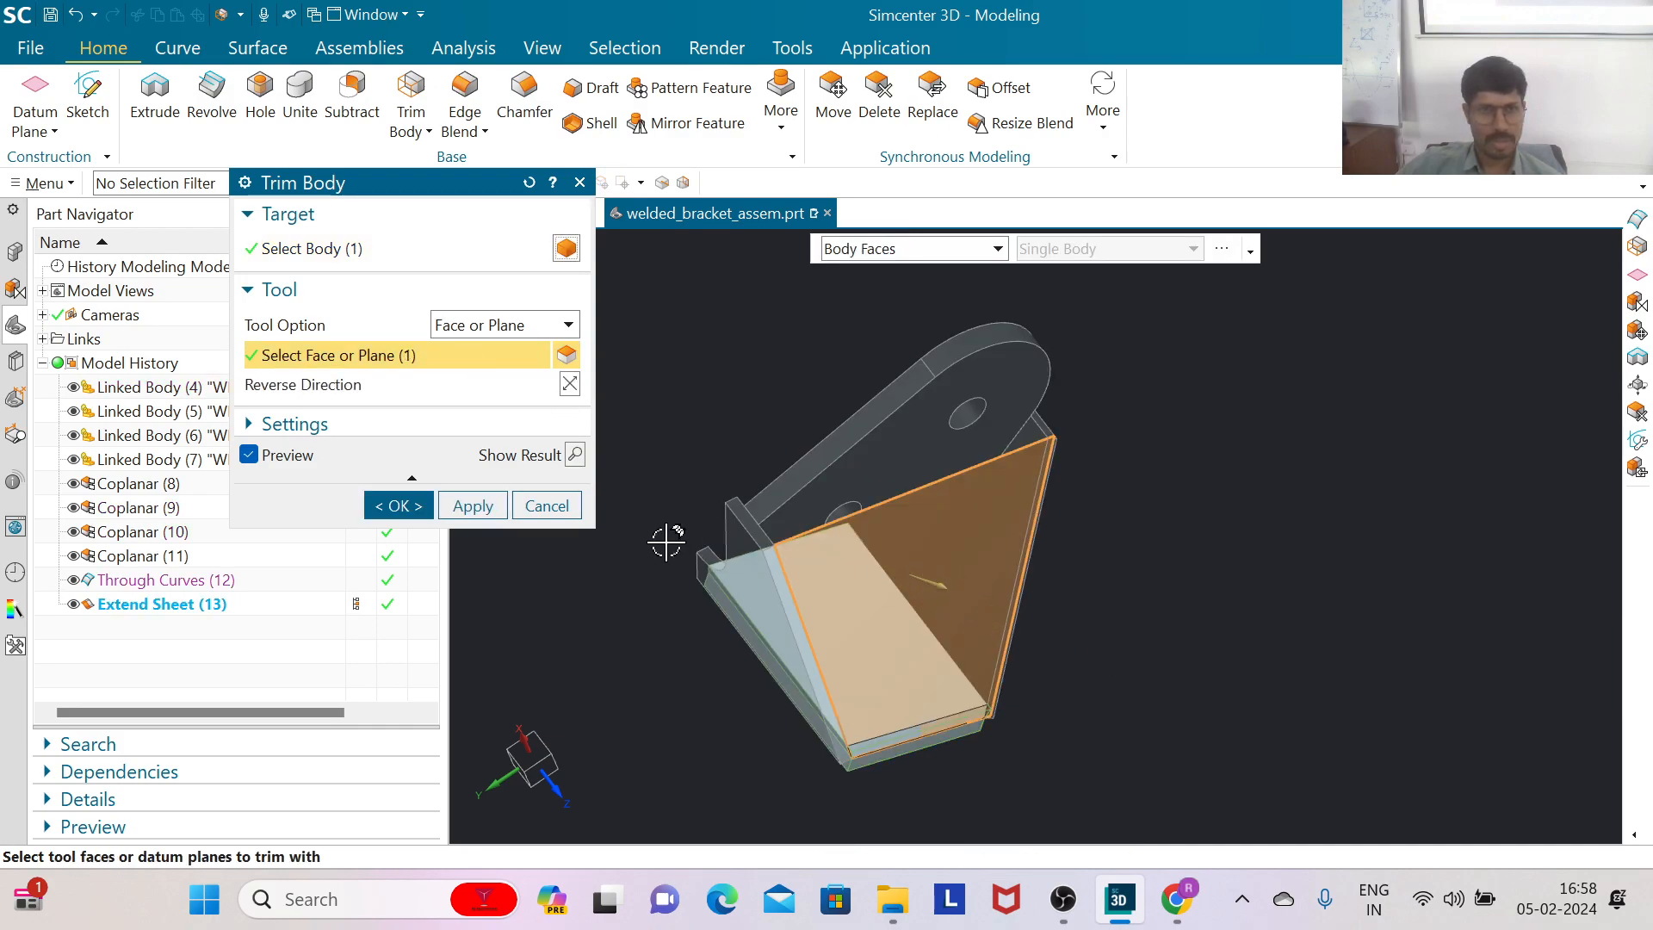
{"action": "left_click", "coordinate": [375, 508]}
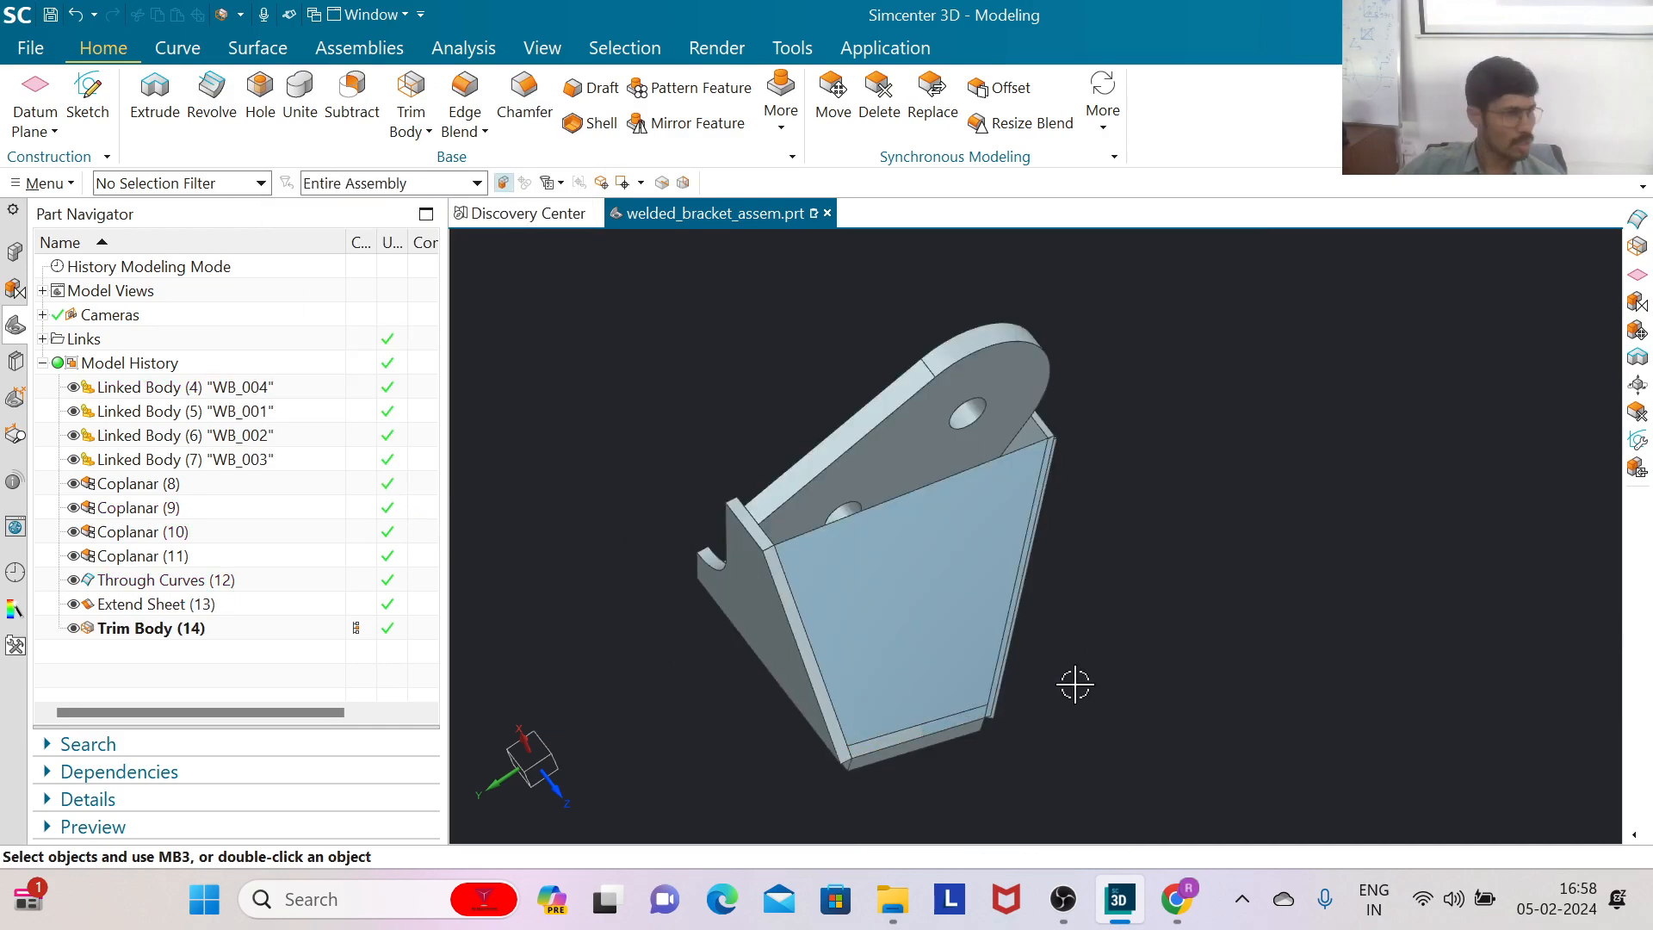
{"action": "scroll", "coordinate": [1068, 603], "scroll_direction": "up", "scroll_amount": 5}
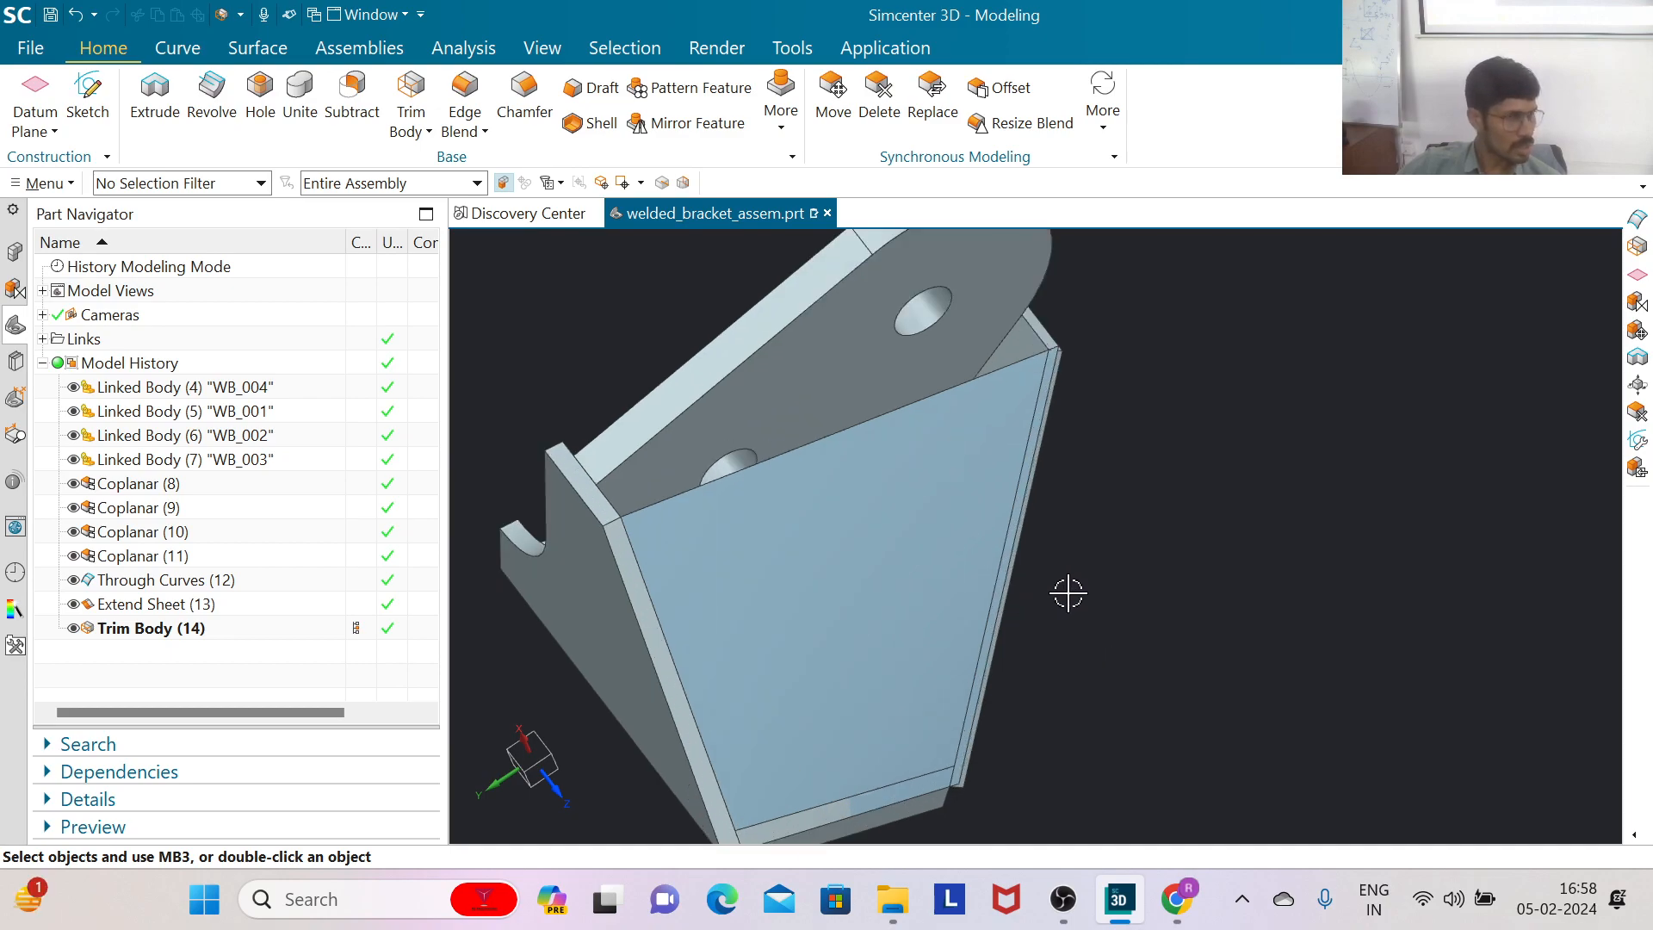
{"action": "scroll", "coordinate": [1072, 585], "scroll_direction": "down", "scroll_amount": 5}
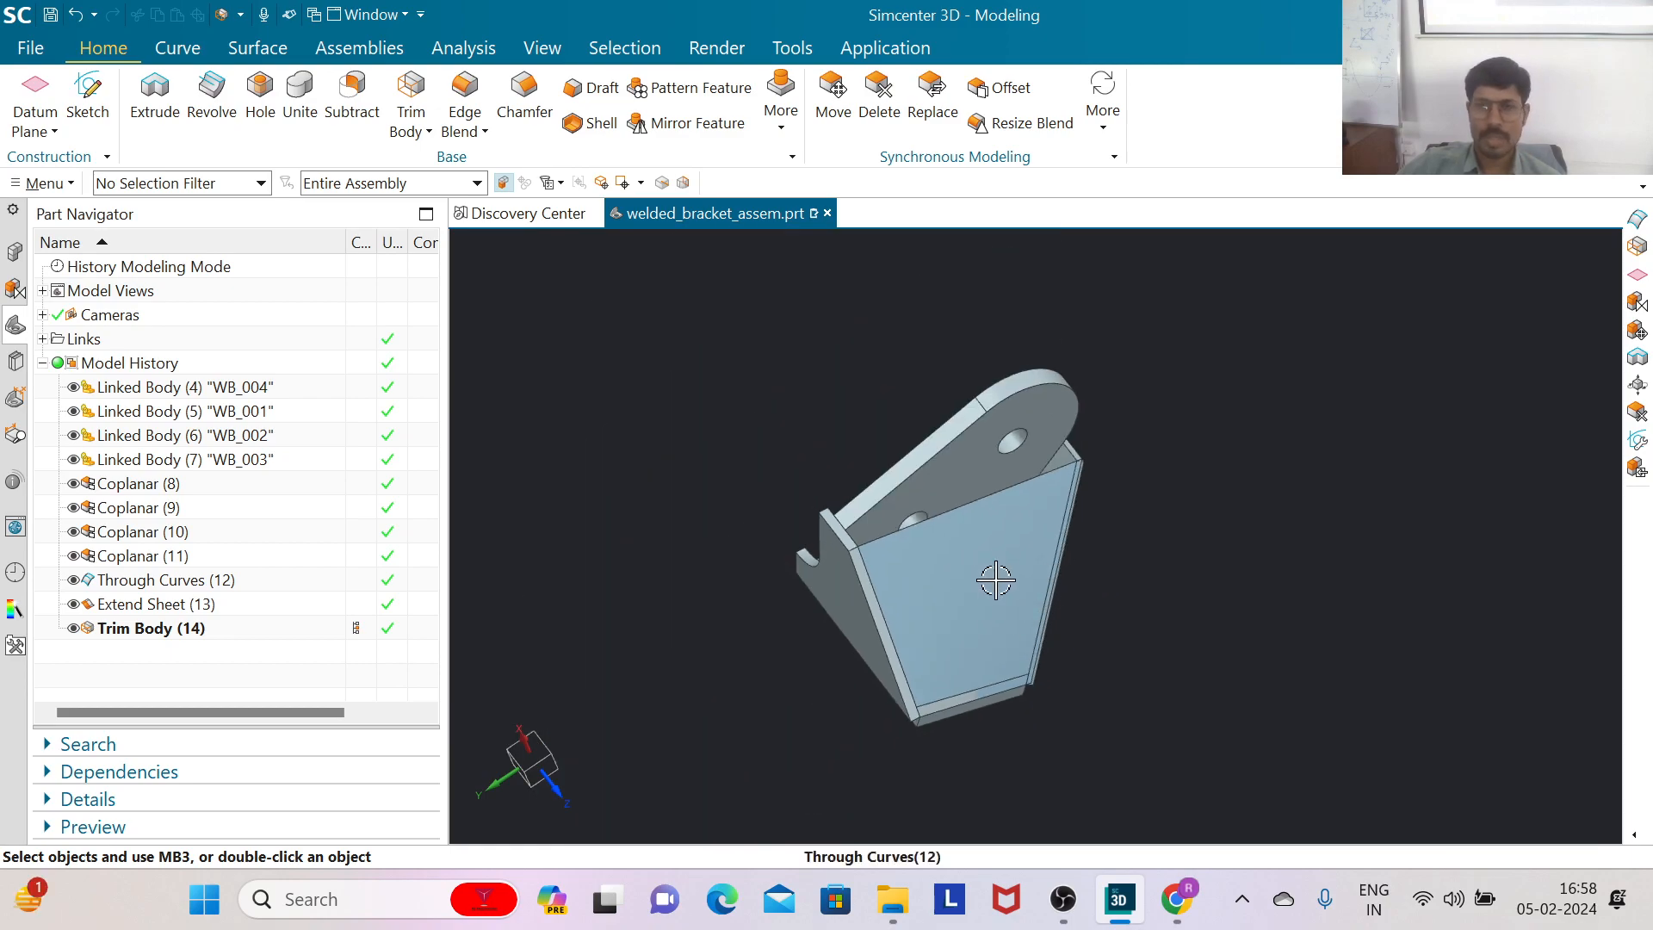
{"action": "scroll", "coordinate": [999, 584], "scroll_direction": "up", "scroll_amount": 2}
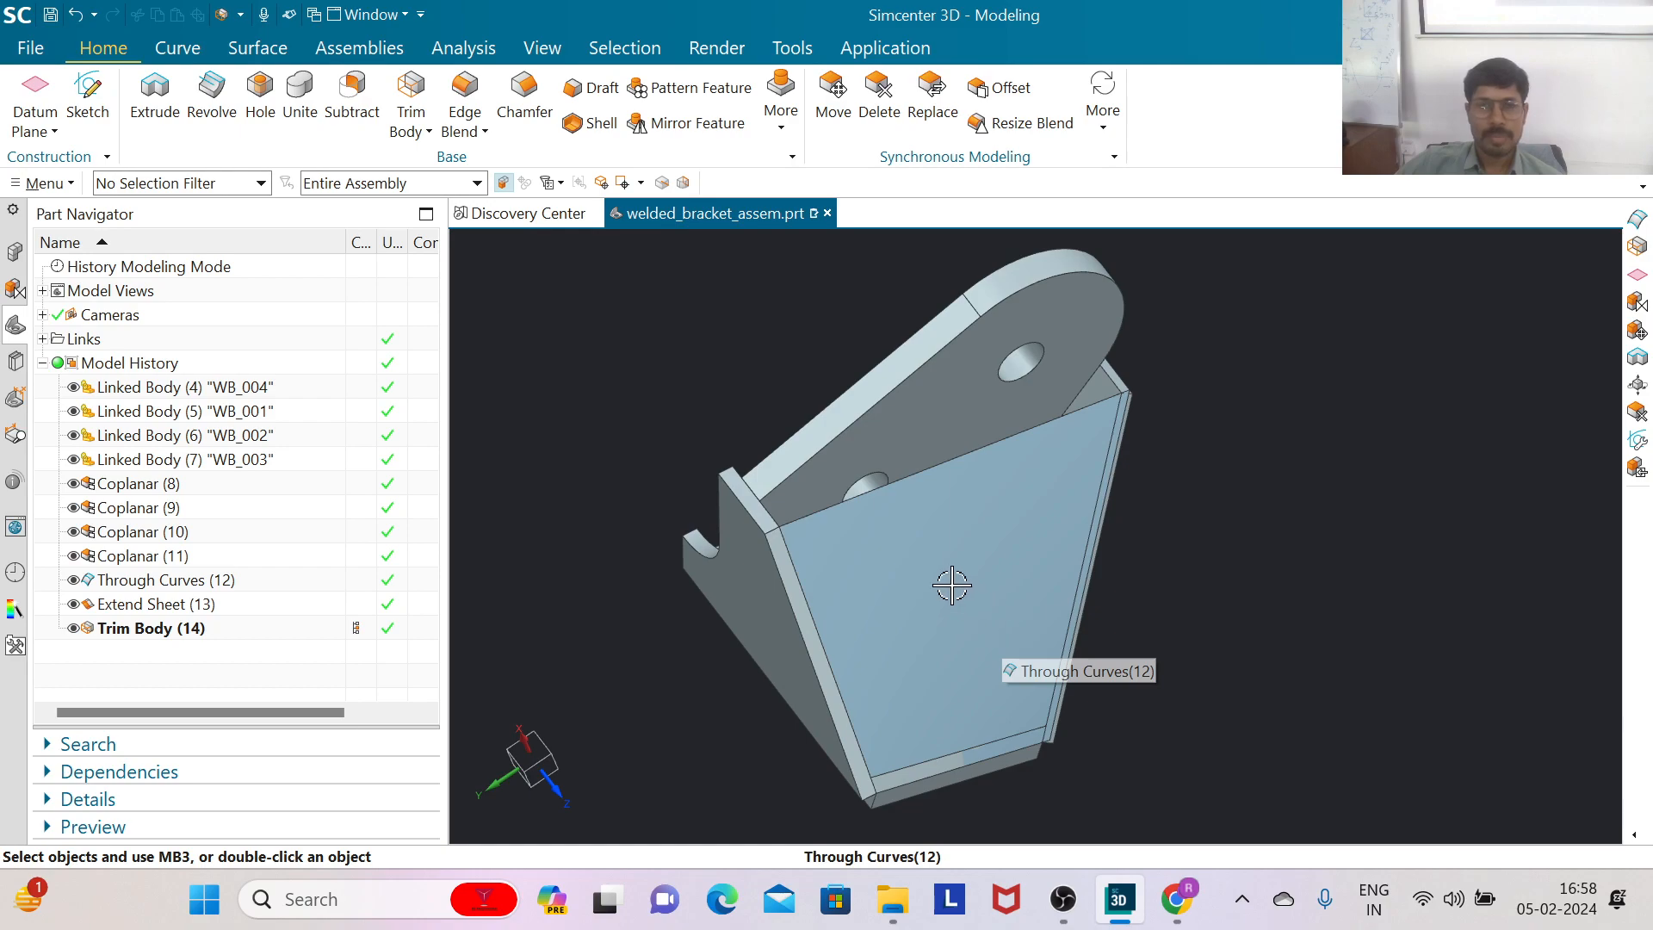
Step: Hide the Through Curves sheet and inspect the trimmed end of base plate WB_004 between the side plates
{"action": "left_click", "coordinate": [73, 580]}
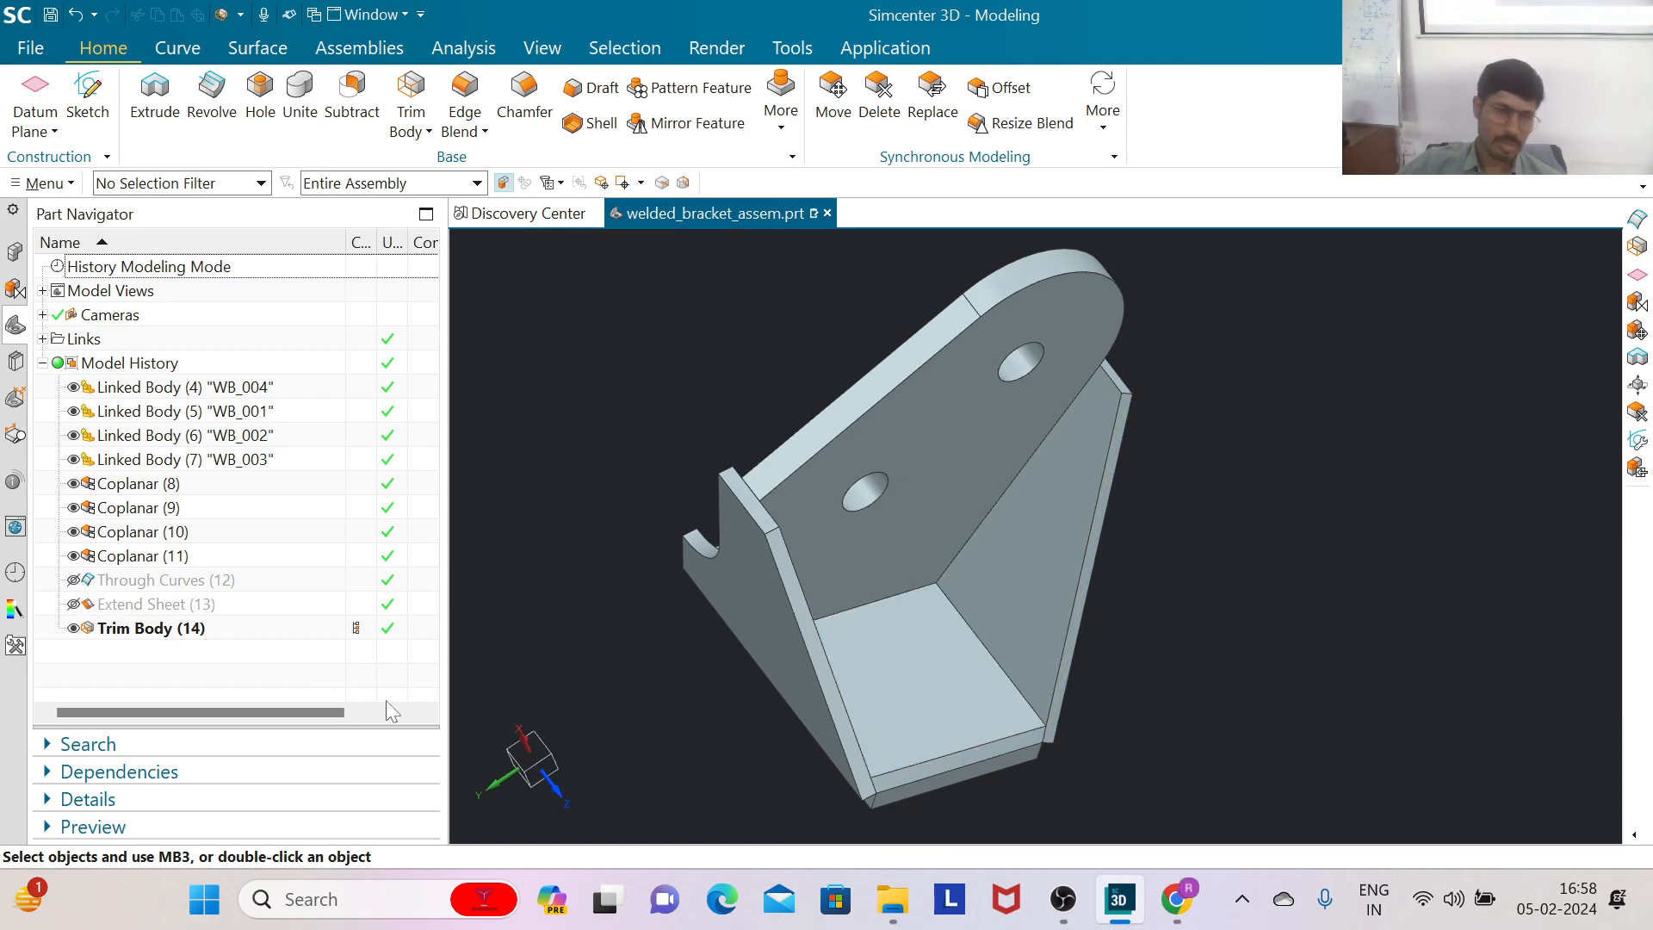
{"action": "scroll", "coordinate": [867, 705], "scroll_direction": "down", "scroll_amount": 2}
{"action": "scroll", "coordinate": [952, 657], "scroll_direction": "up", "scroll_amount": 5}
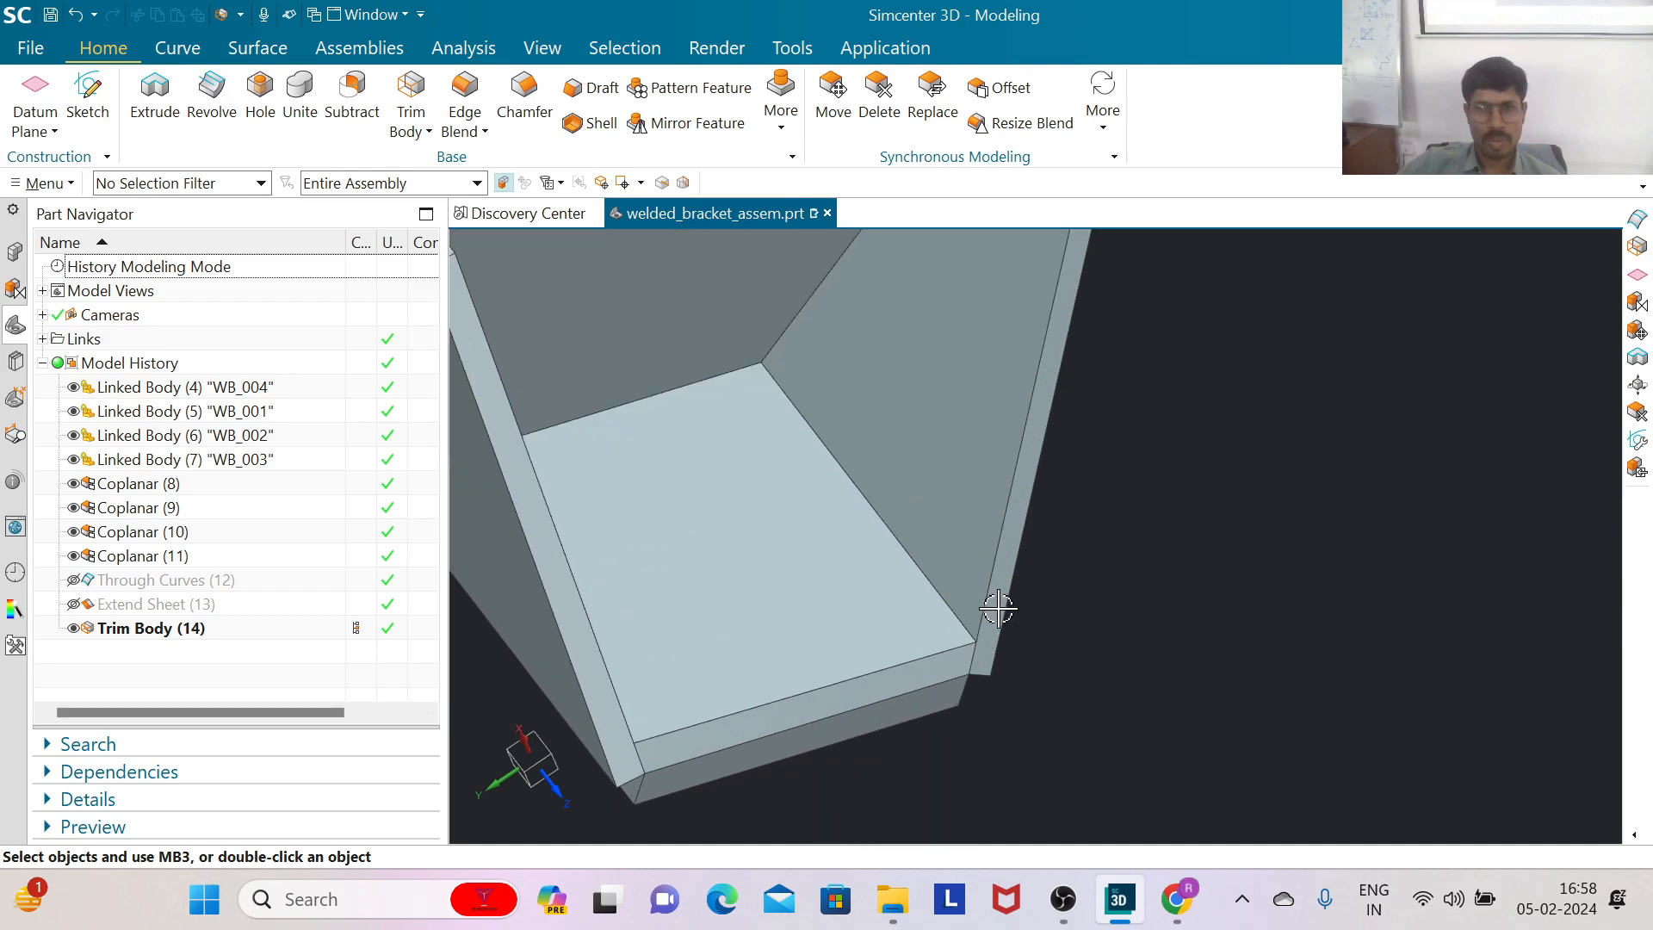
{"action": "scroll", "coordinate": [998, 608], "scroll_direction": "up", "scroll_amount": 1}
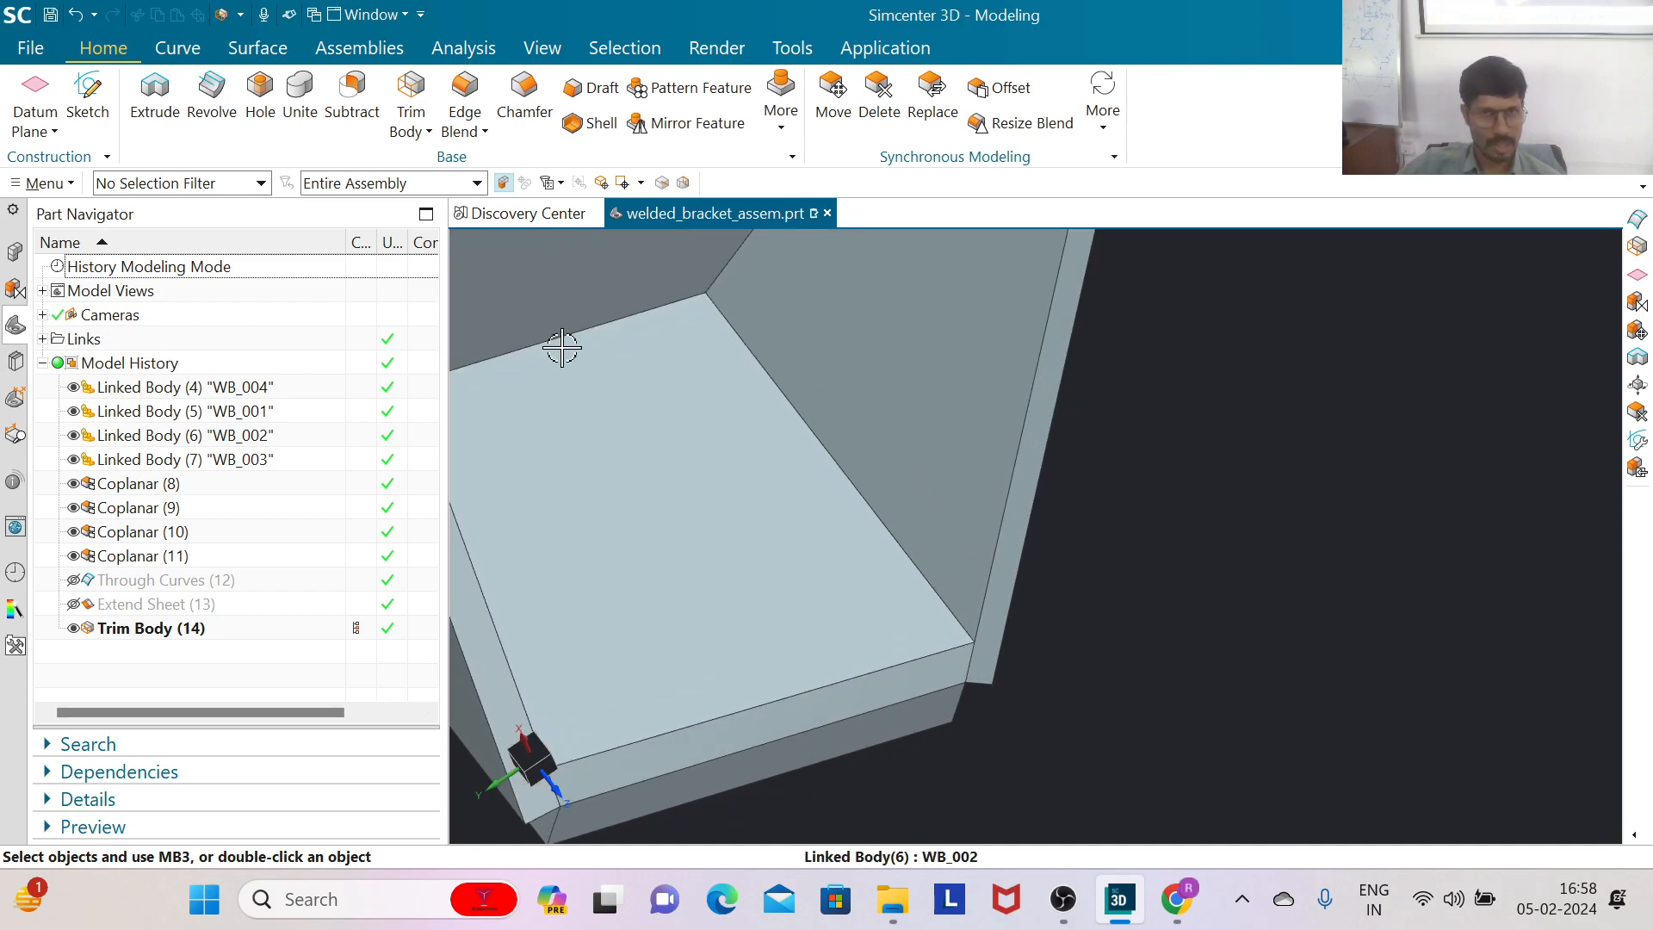
{"action": "scroll", "coordinate": [1136, 539], "scroll_direction": "down", "scroll_amount": 4}
{"action": "middle_click_drag", "start_coordinate": [1118, 560], "coordinate": [1321, 555]}
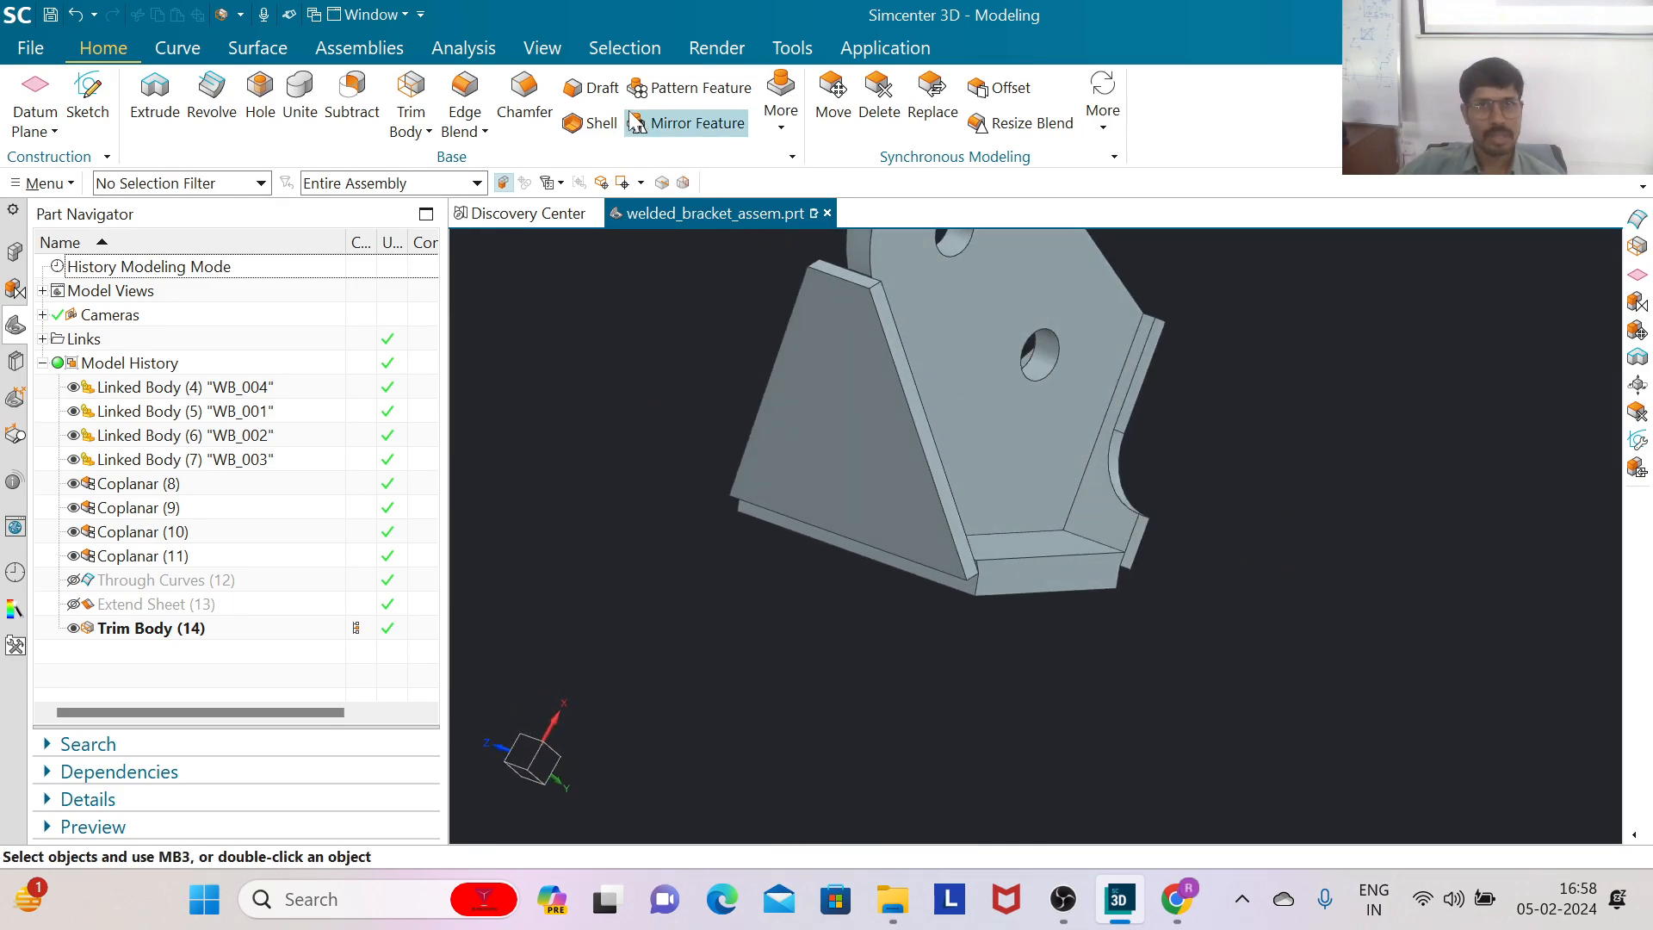
{"action": "left_click", "coordinate": [177, 51]}
{"action": "left_click", "coordinate": [250, 48]}
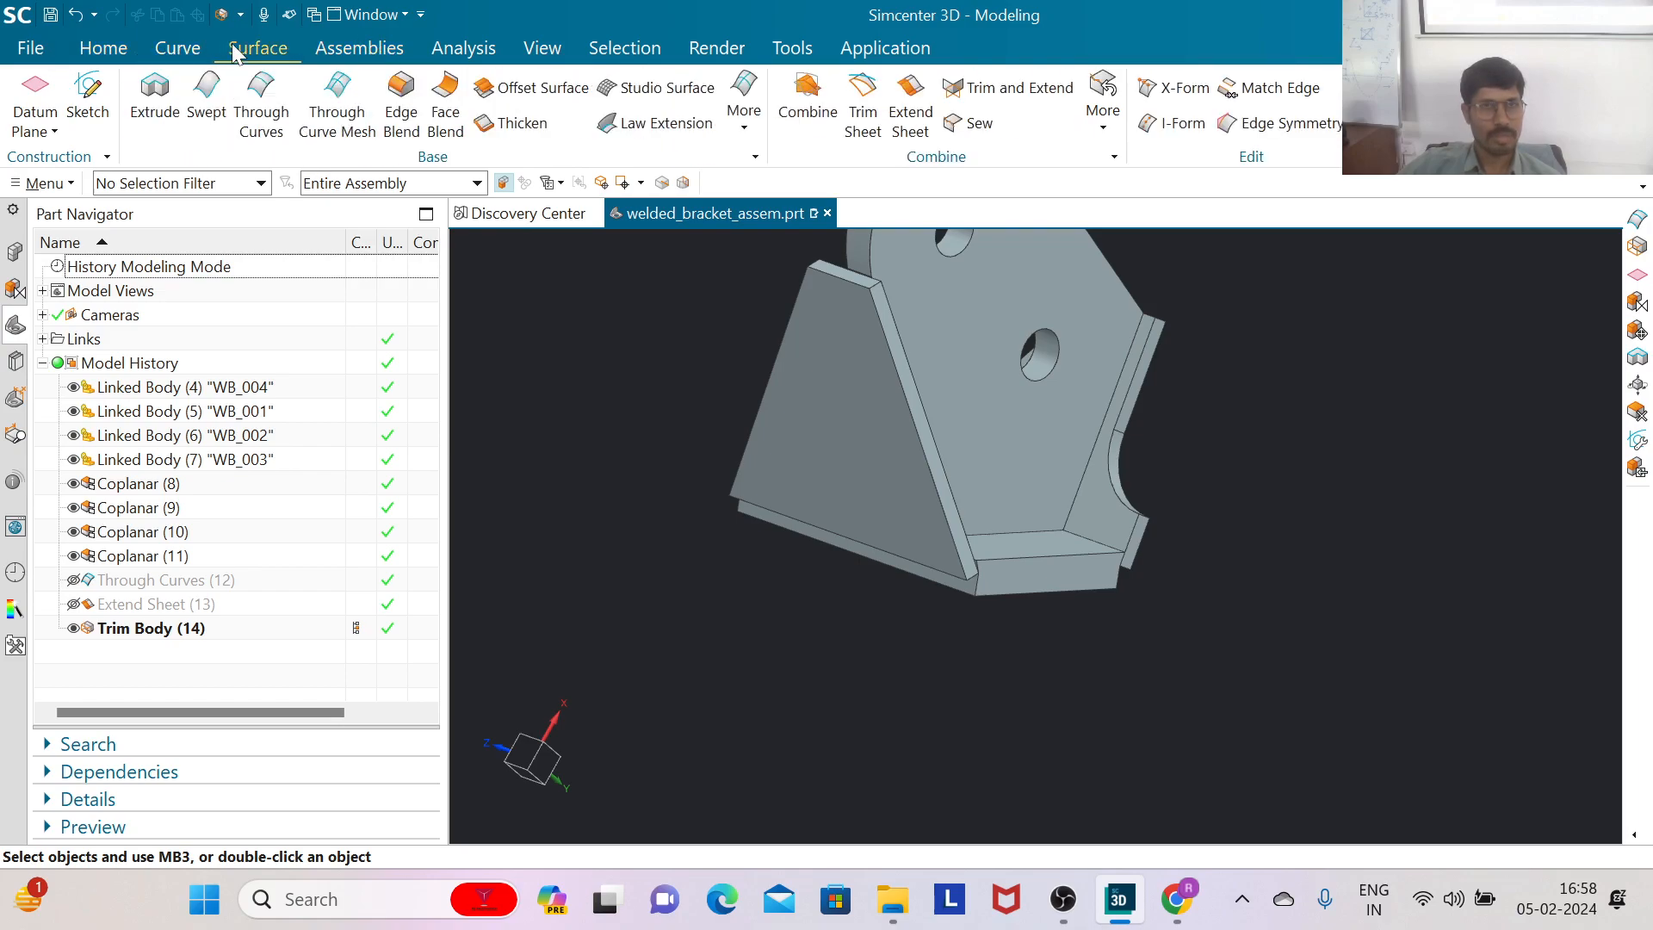
Step: Create a Through Curves surface between the inner sloping edge of side plate WB_002 and the opposite side plate's end edge, with matching section directions
{"action": "left_click", "coordinate": [261, 107]}
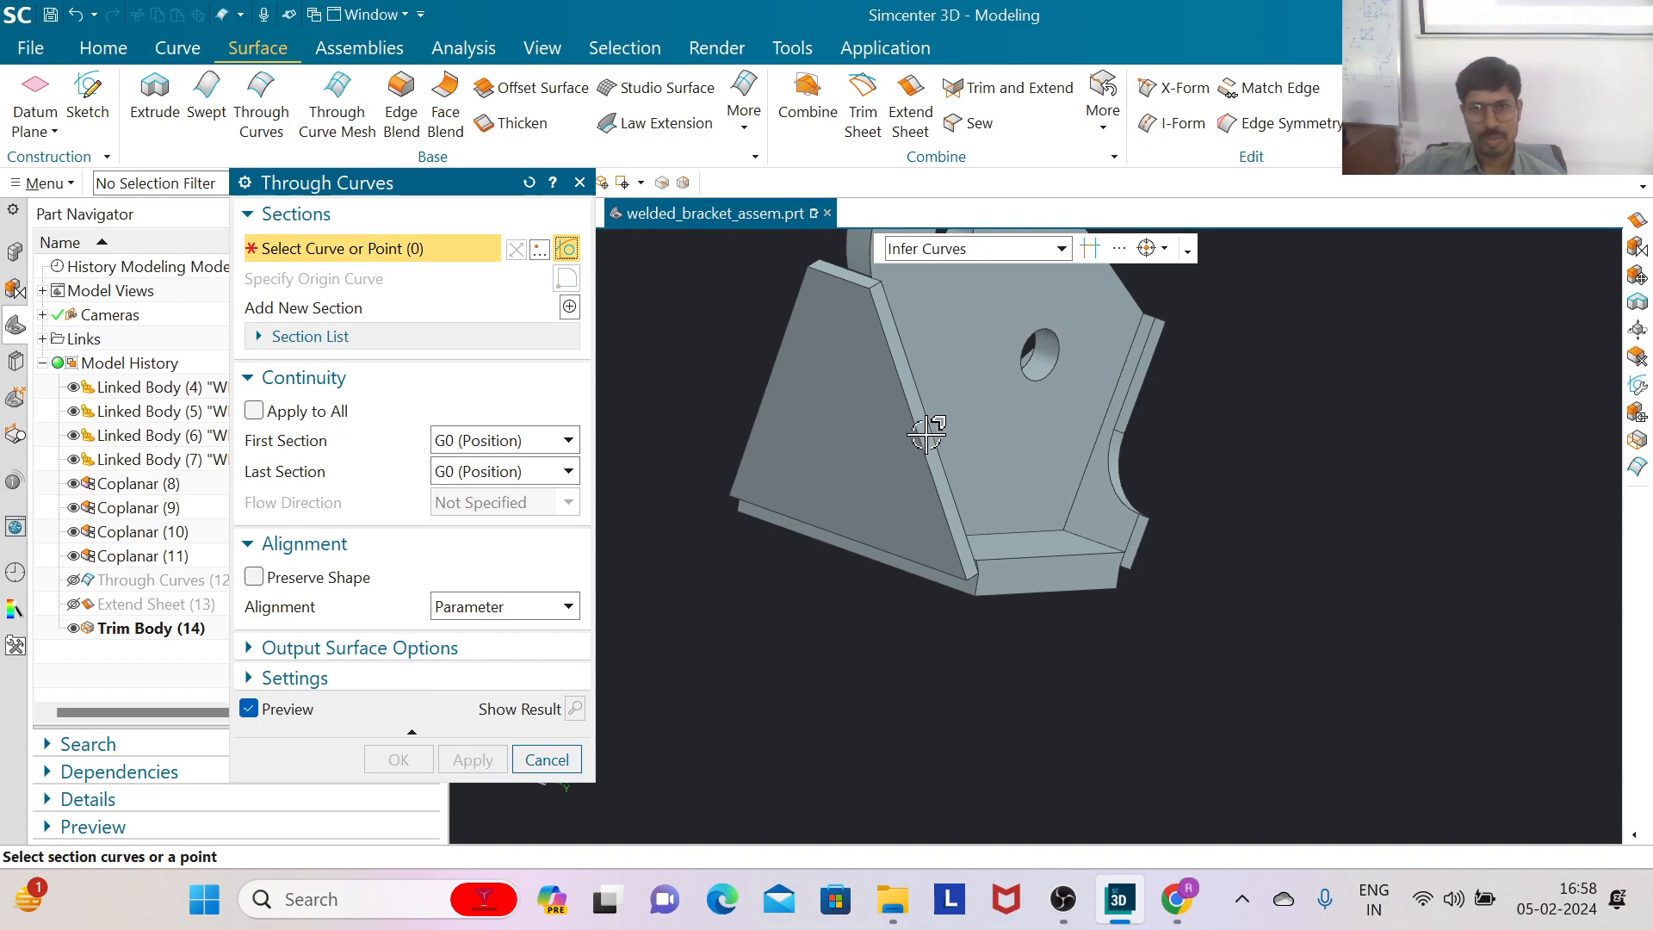
{"action": "scroll", "coordinate": [929, 433], "scroll_direction": "up", "scroll_amount": 5}
{"action": "left_click", "coordinate": [931, 419]}
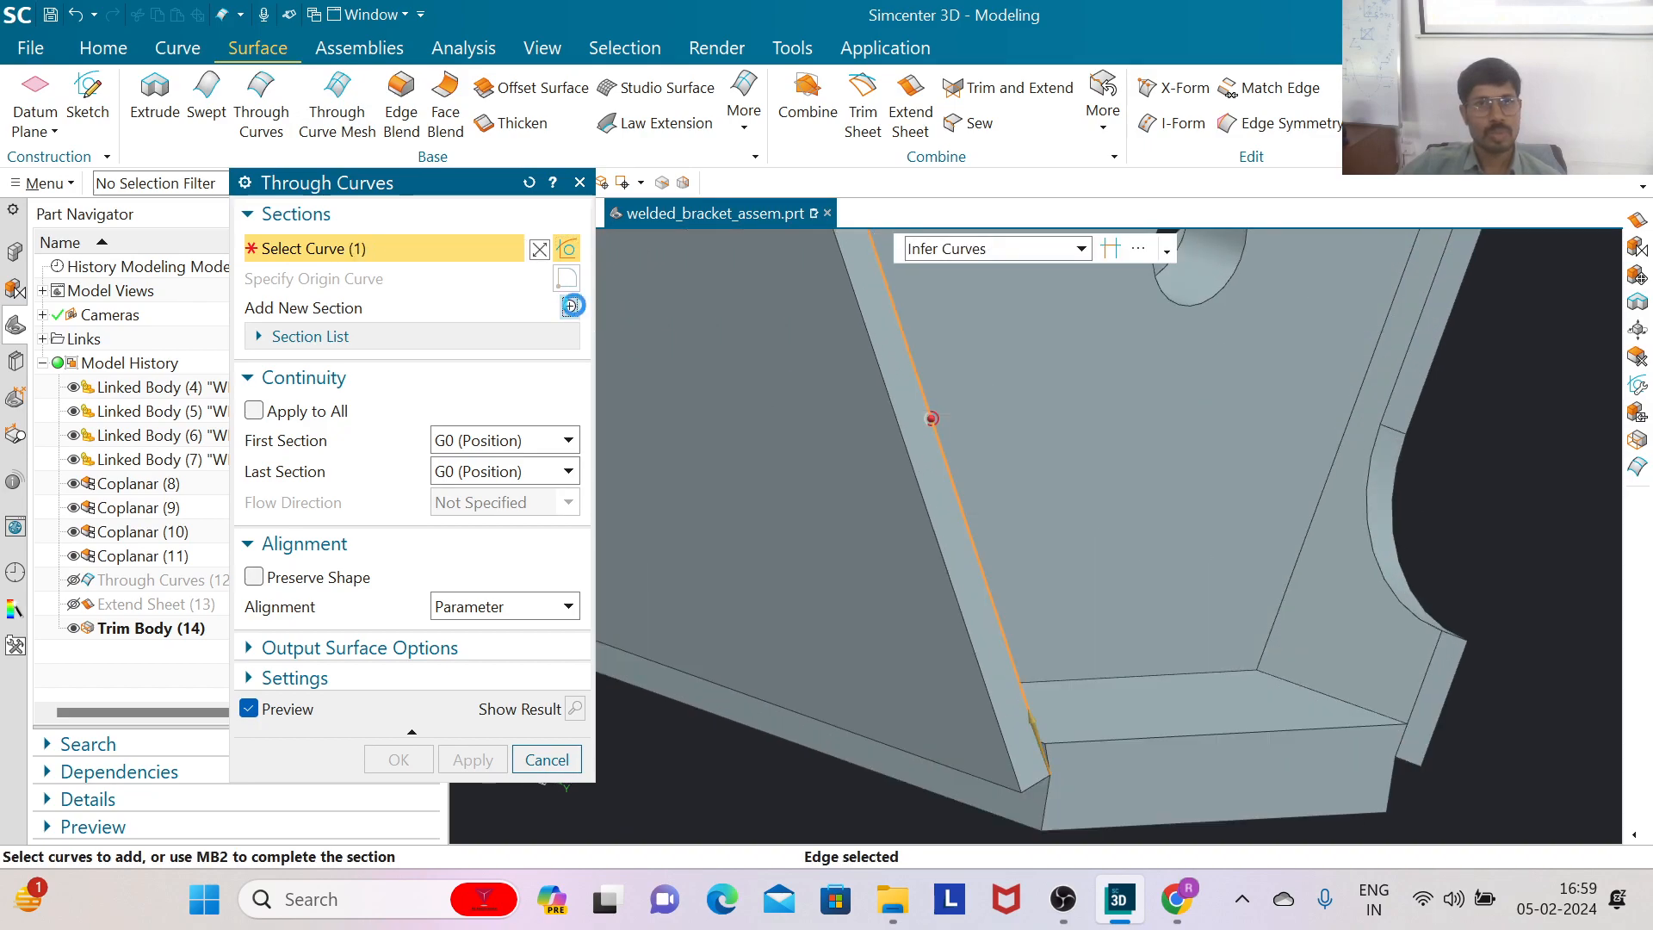
{"action": "left_click", "coordinate": [569, 307]}
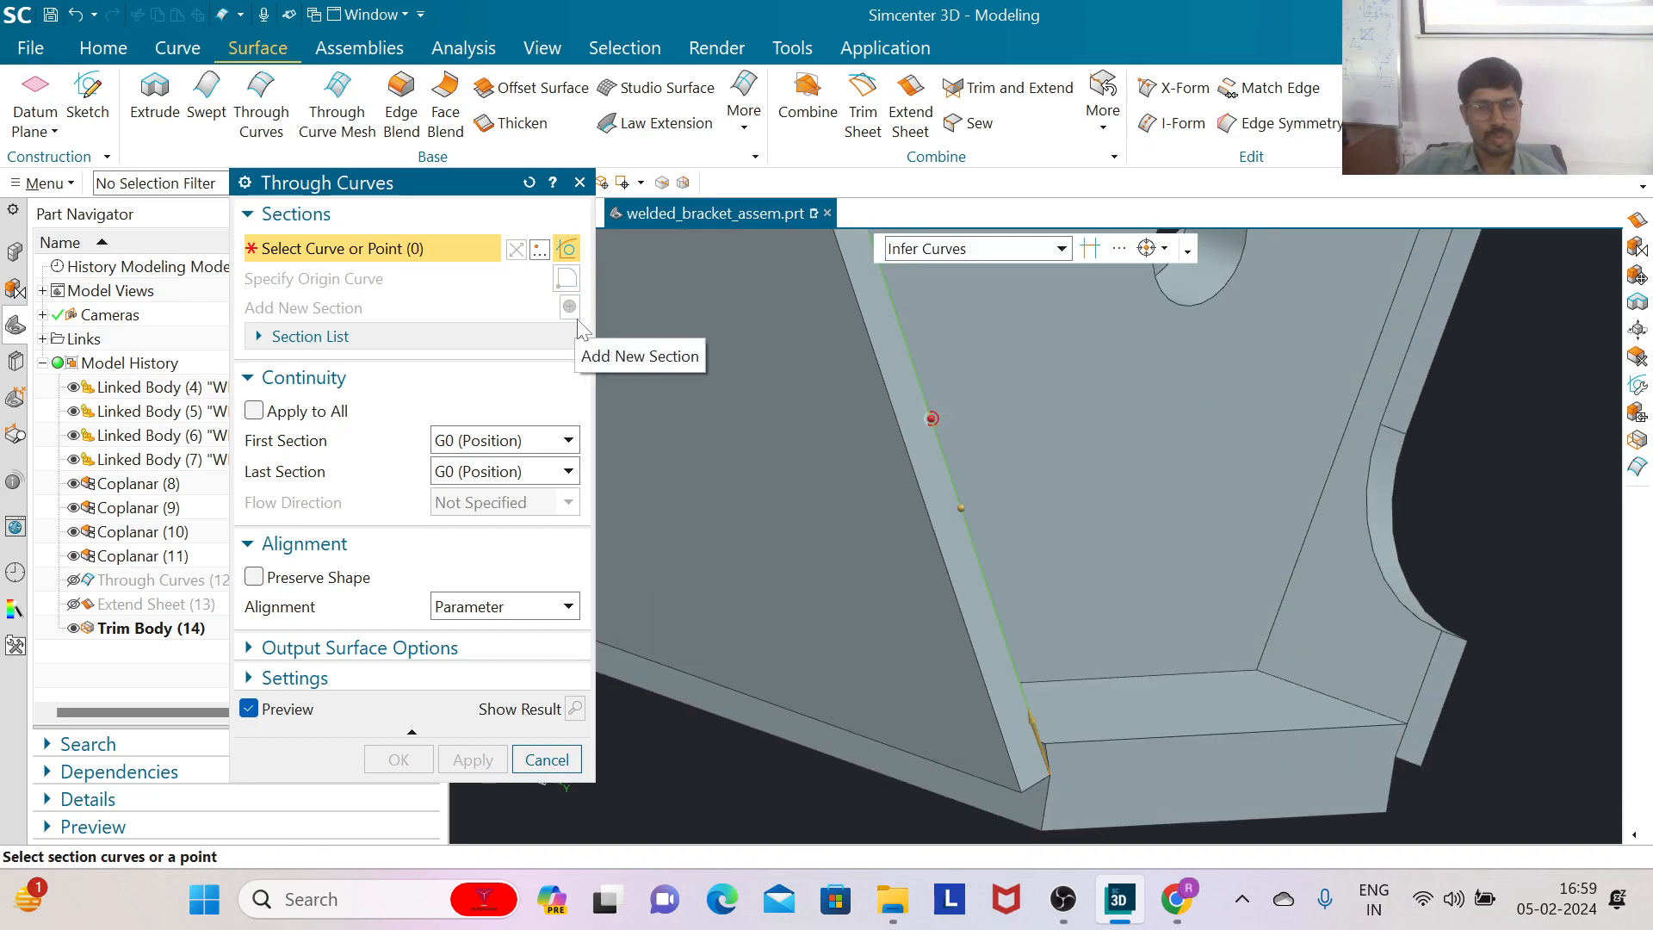
{"action": "left_click", "coordinate": [1426, 679]}
{"action": "scroll", "coordinate": [1266, 622], "scroll_direction": "down", "scroll_amount": 3}
{"action": "scroll", "coordinate": [814, 459], "scroll_direction": "down", "scroll_amount": 2}
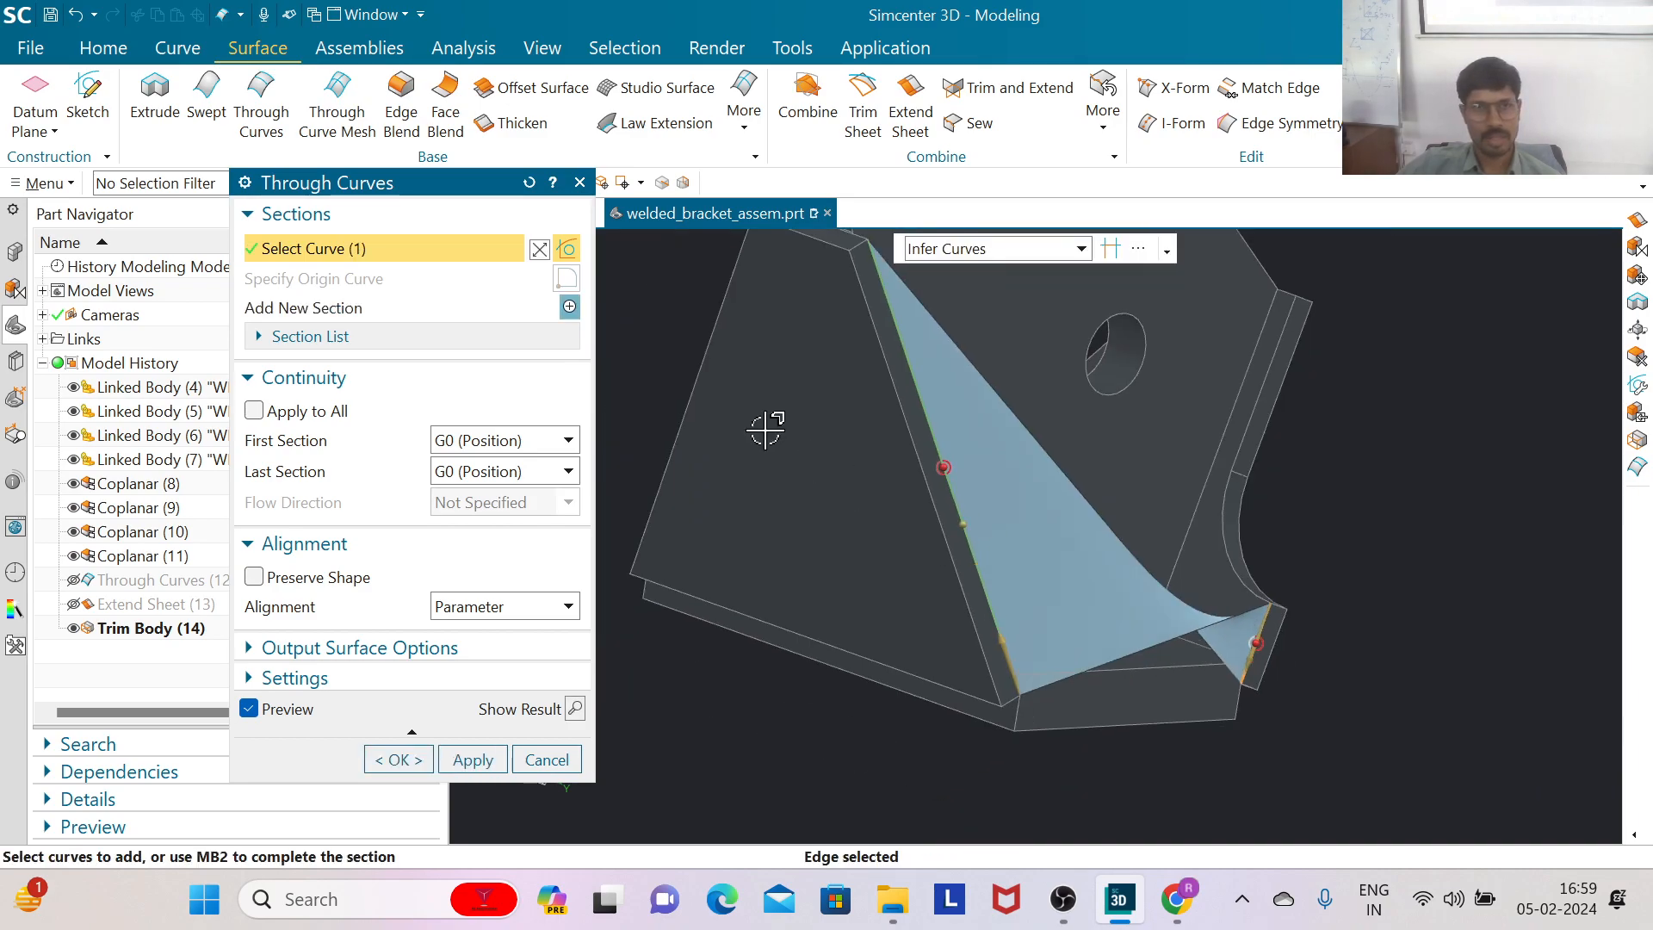
{"action": "left_click", "coordinate": [539, 250]}
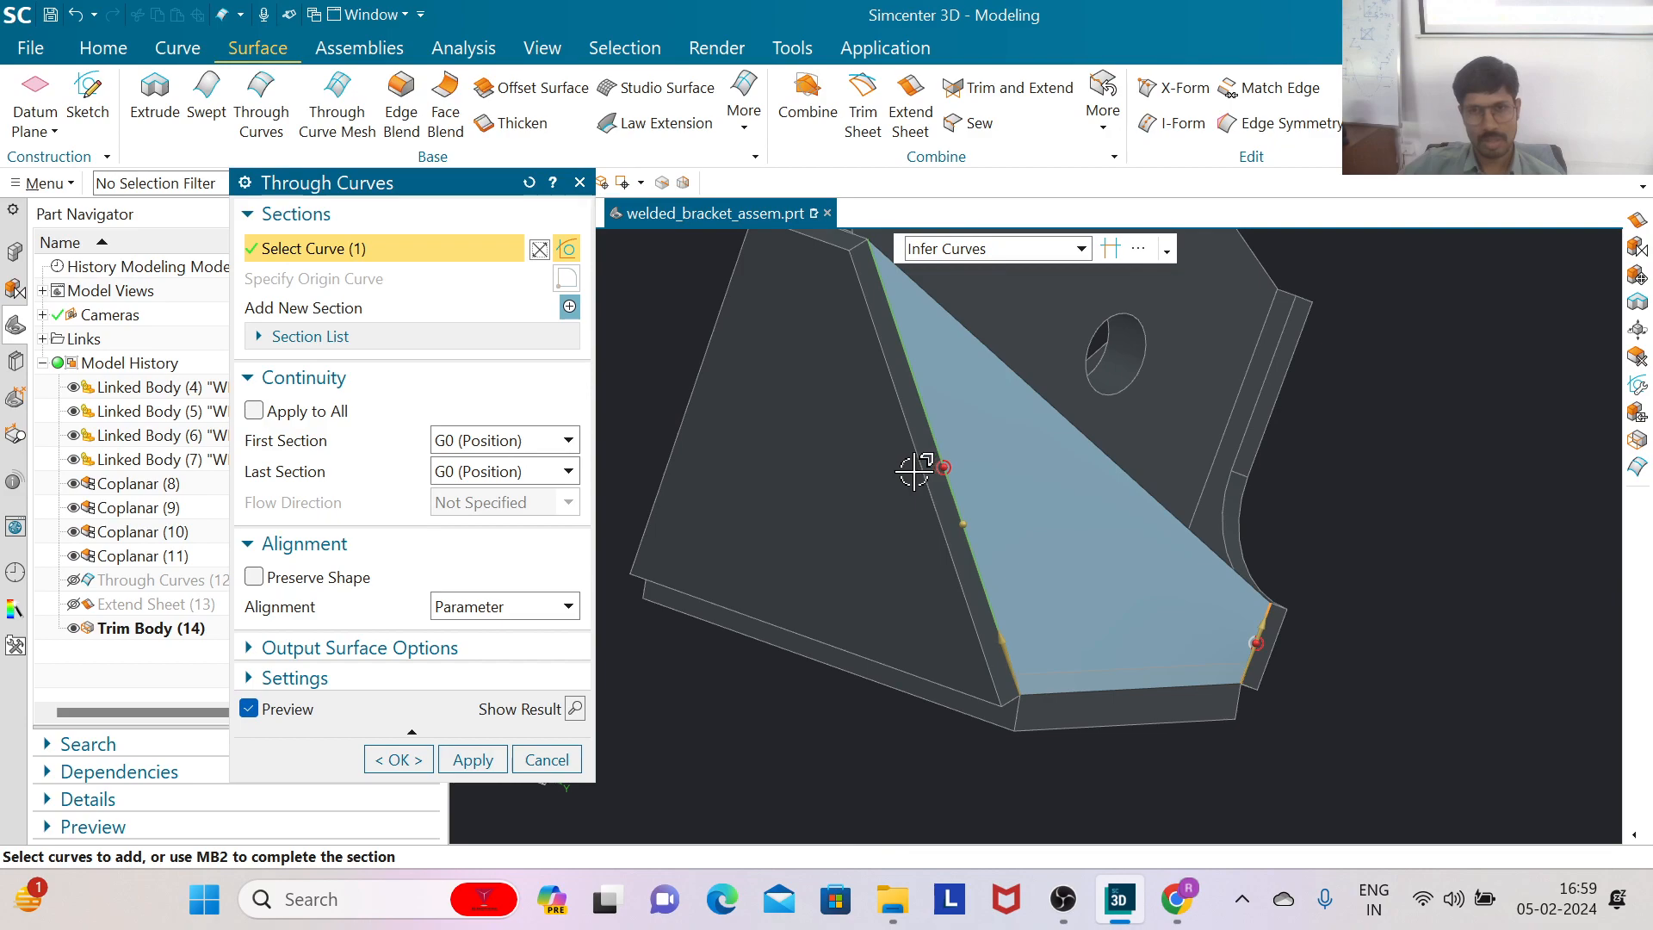
{"action": "left_click", "coordinate": [394, 761]}
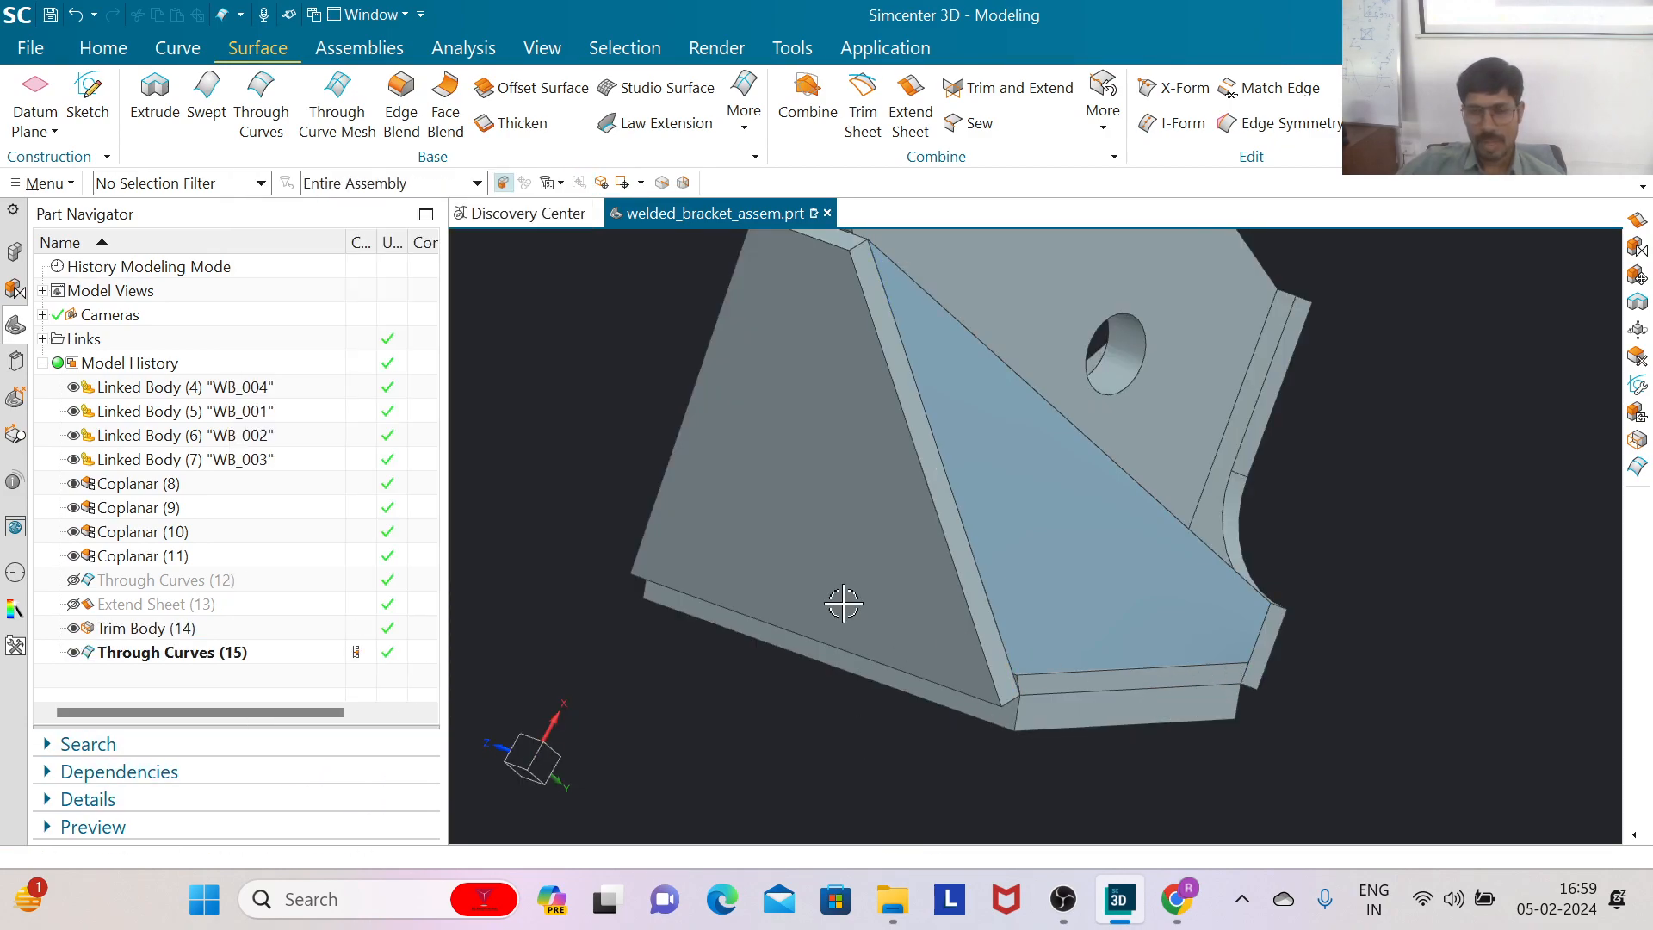
Step: Extend the new Through Curves sheet by a 5 mm offset from its own edge along side plate WB_002
{"action": "scroll", "coordinate": [874, 663], "scroll_direction": "up", "scroll_amount": 1}
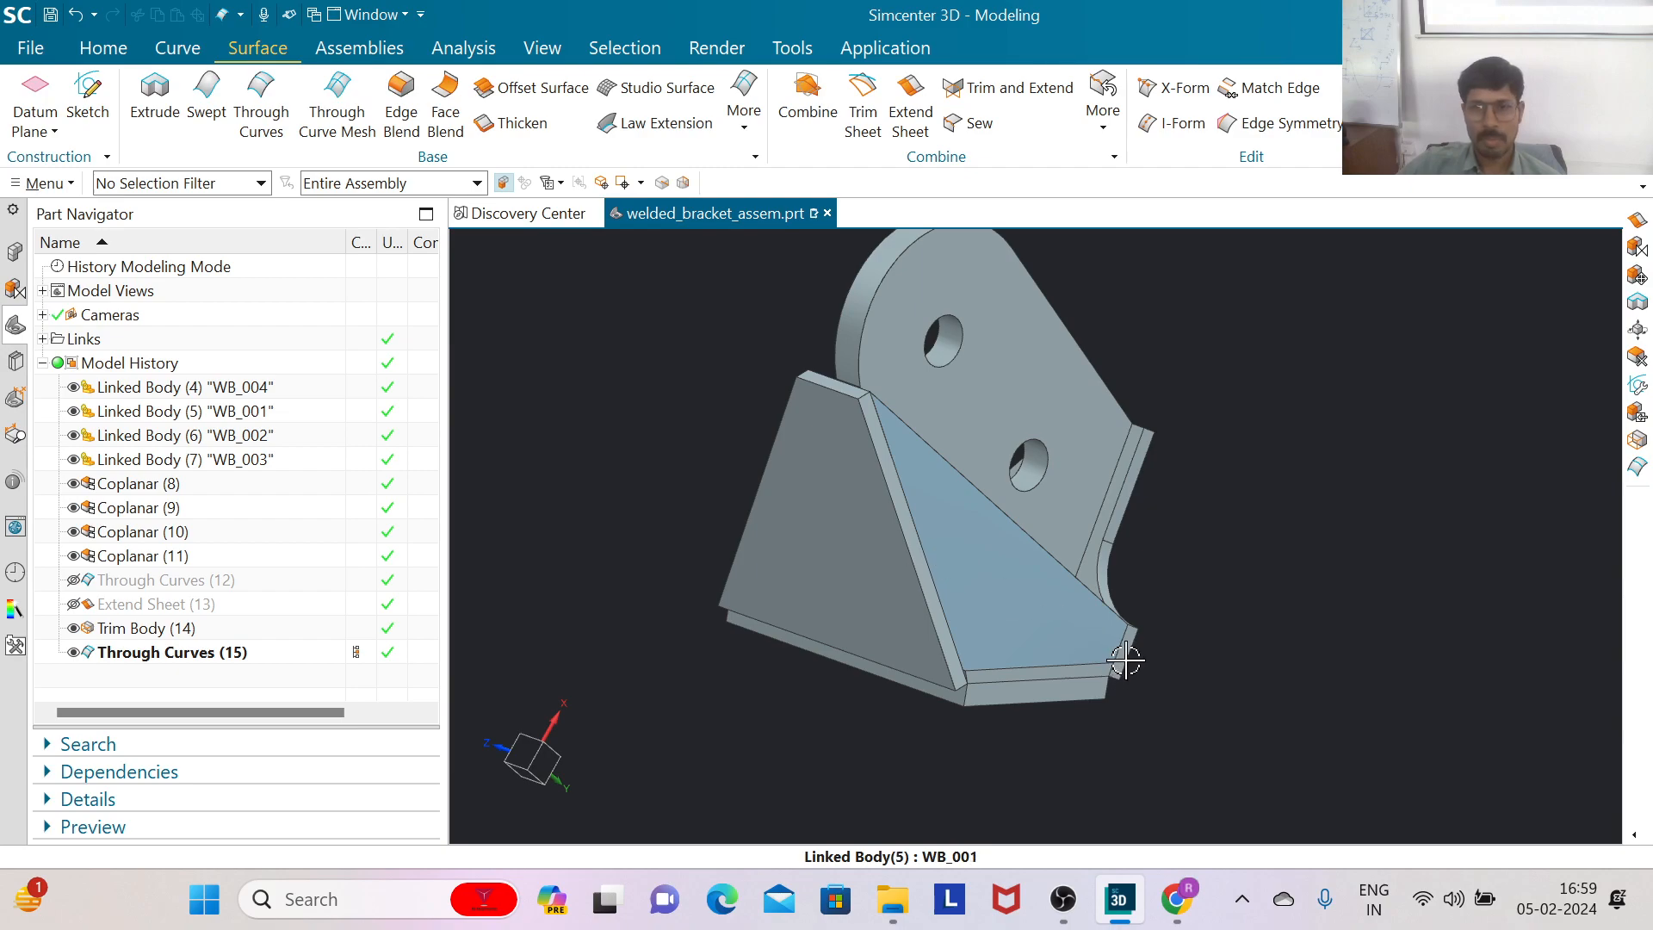
{"action": "scroll", "coordinate": [1115, 645], "scroll_direction": "up", "scroll_amount": 3}
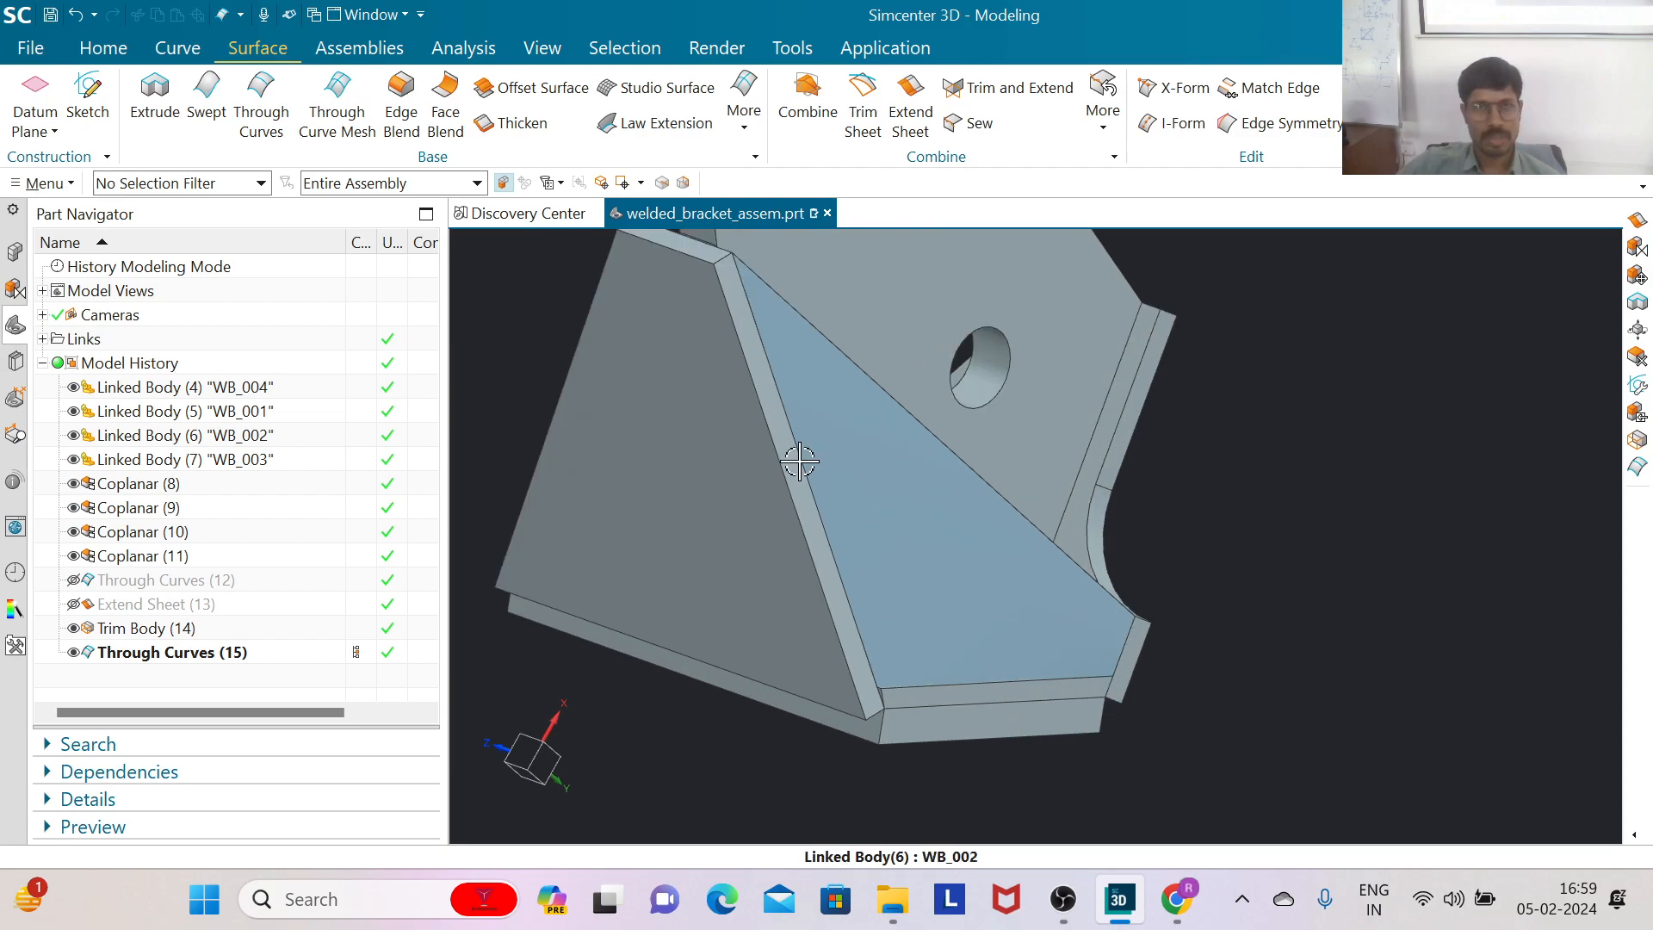
{"action": "left_click", "coordinate": [910, 108]}
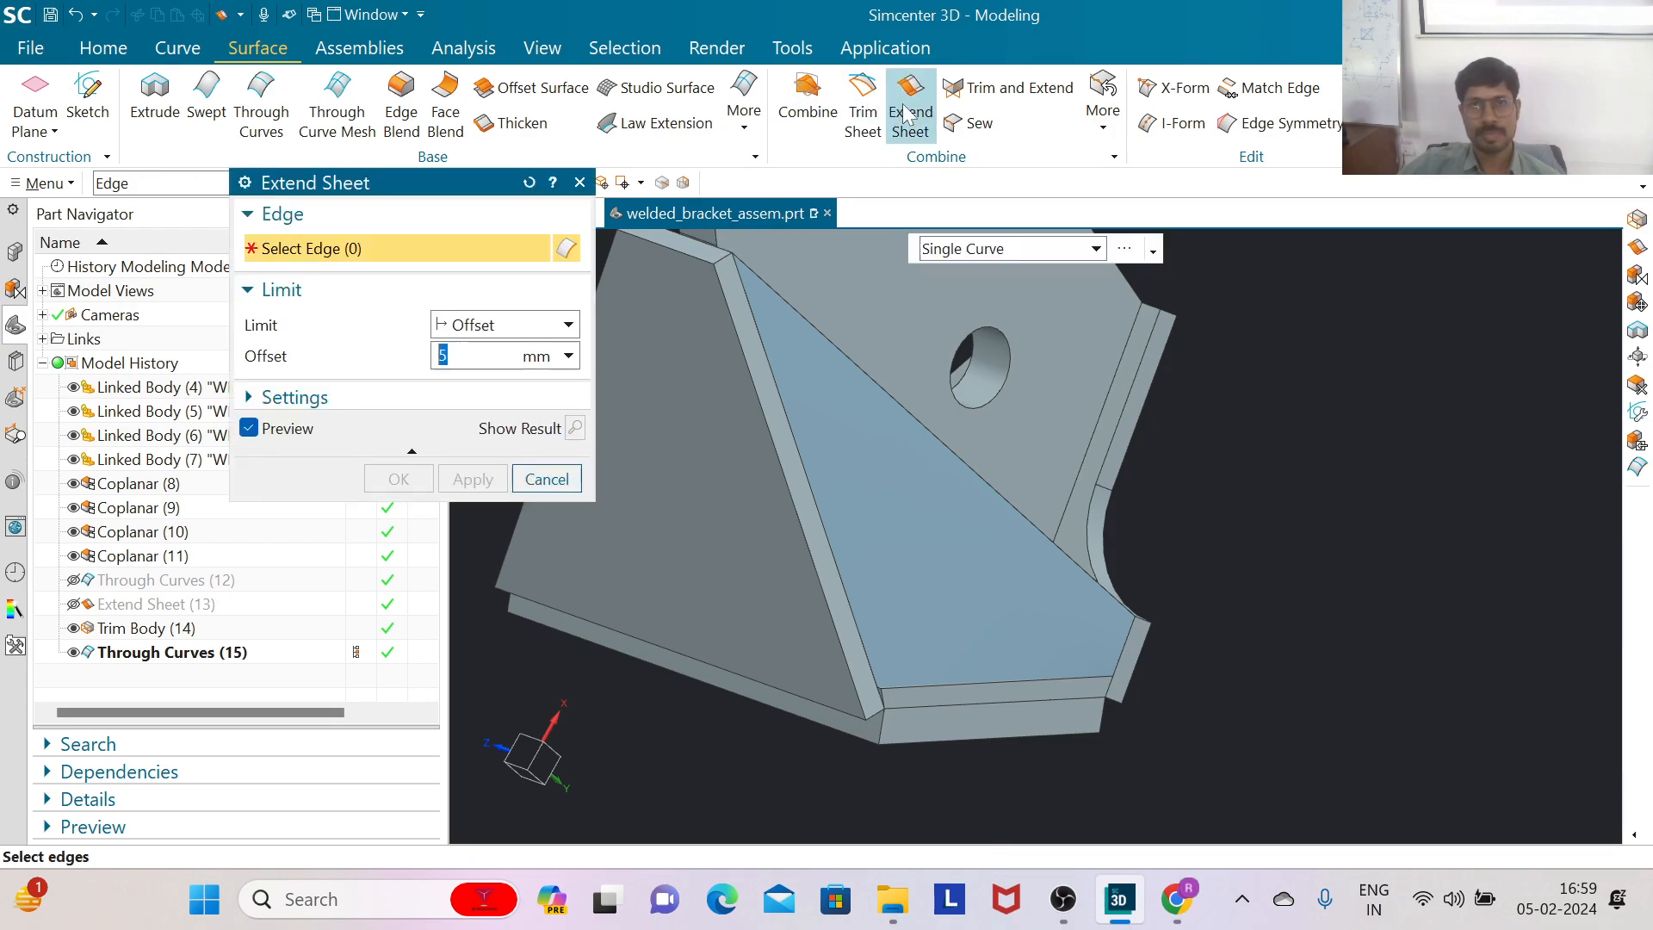
{"action": "scroll", "coordinate": [791, 466], "scroll_direction": "up", "scroll_amount": 4}
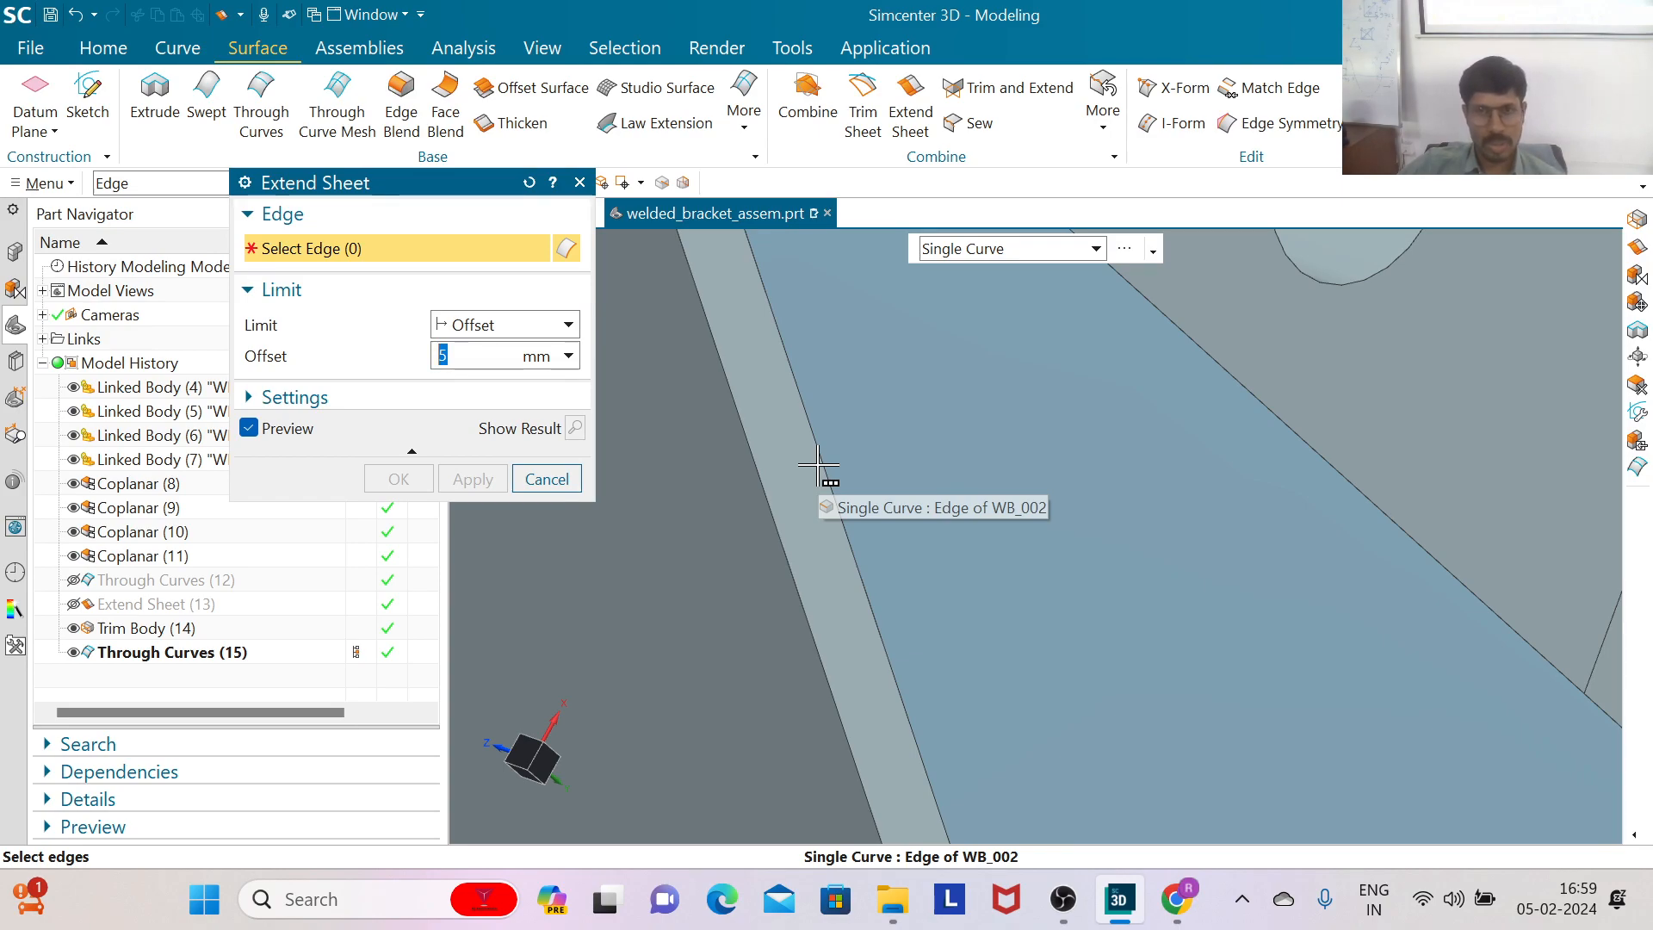
{"action": "right_click", "coordinate": [818, 466]}
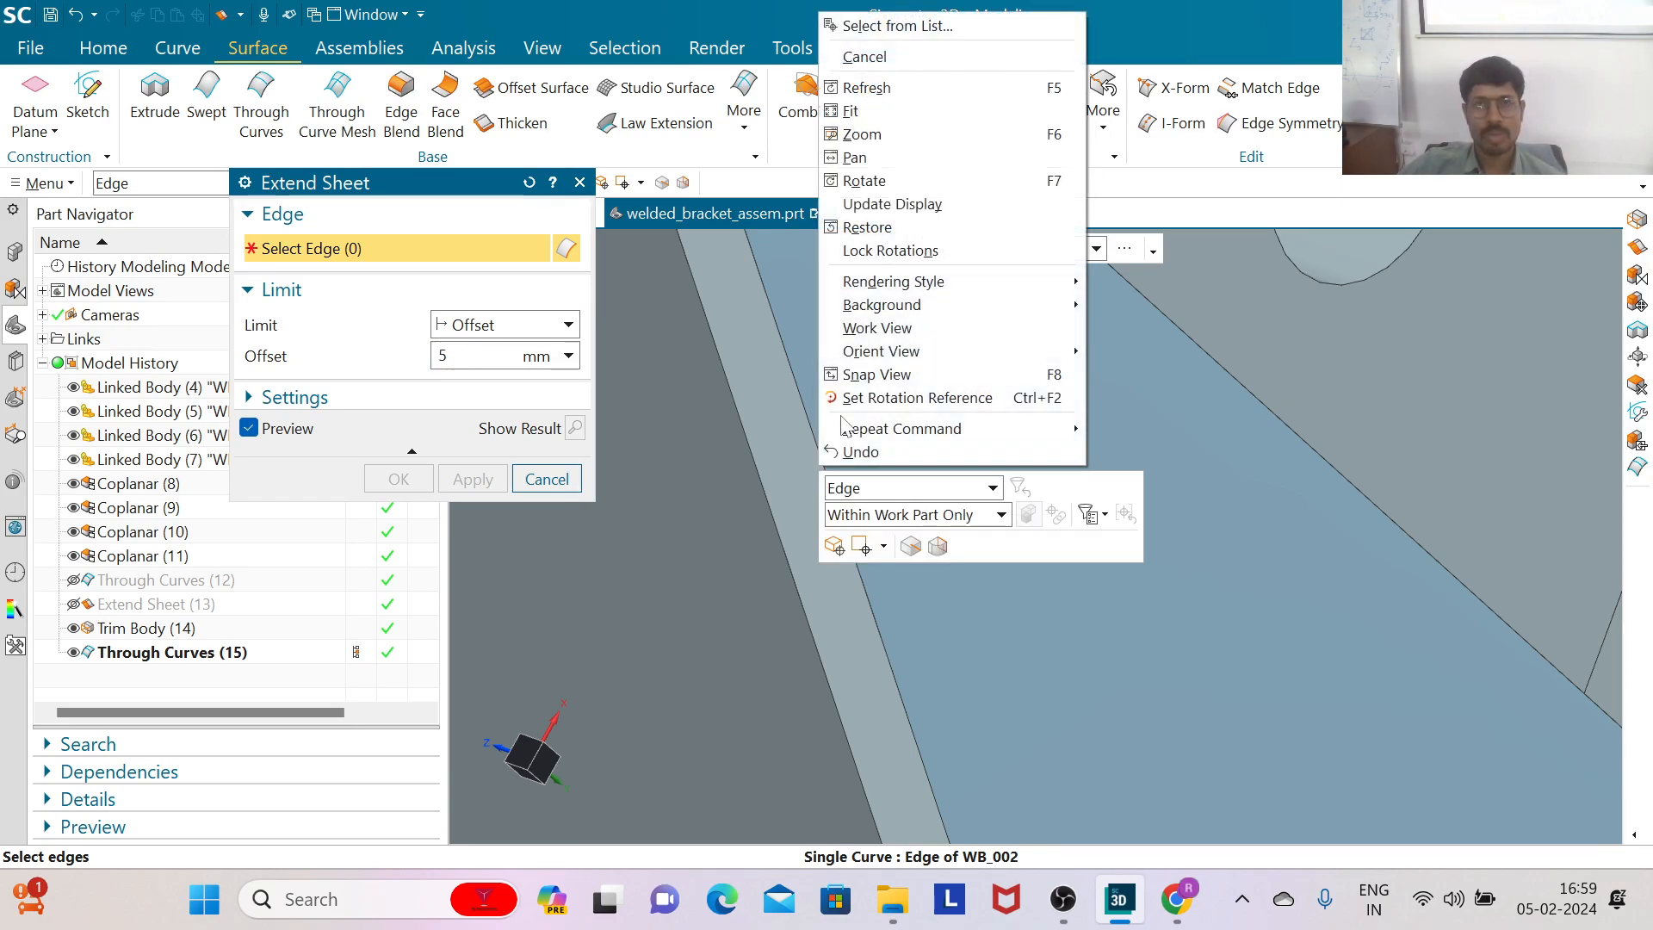
{"action": "left_click", "coordinate": [880, 27]}
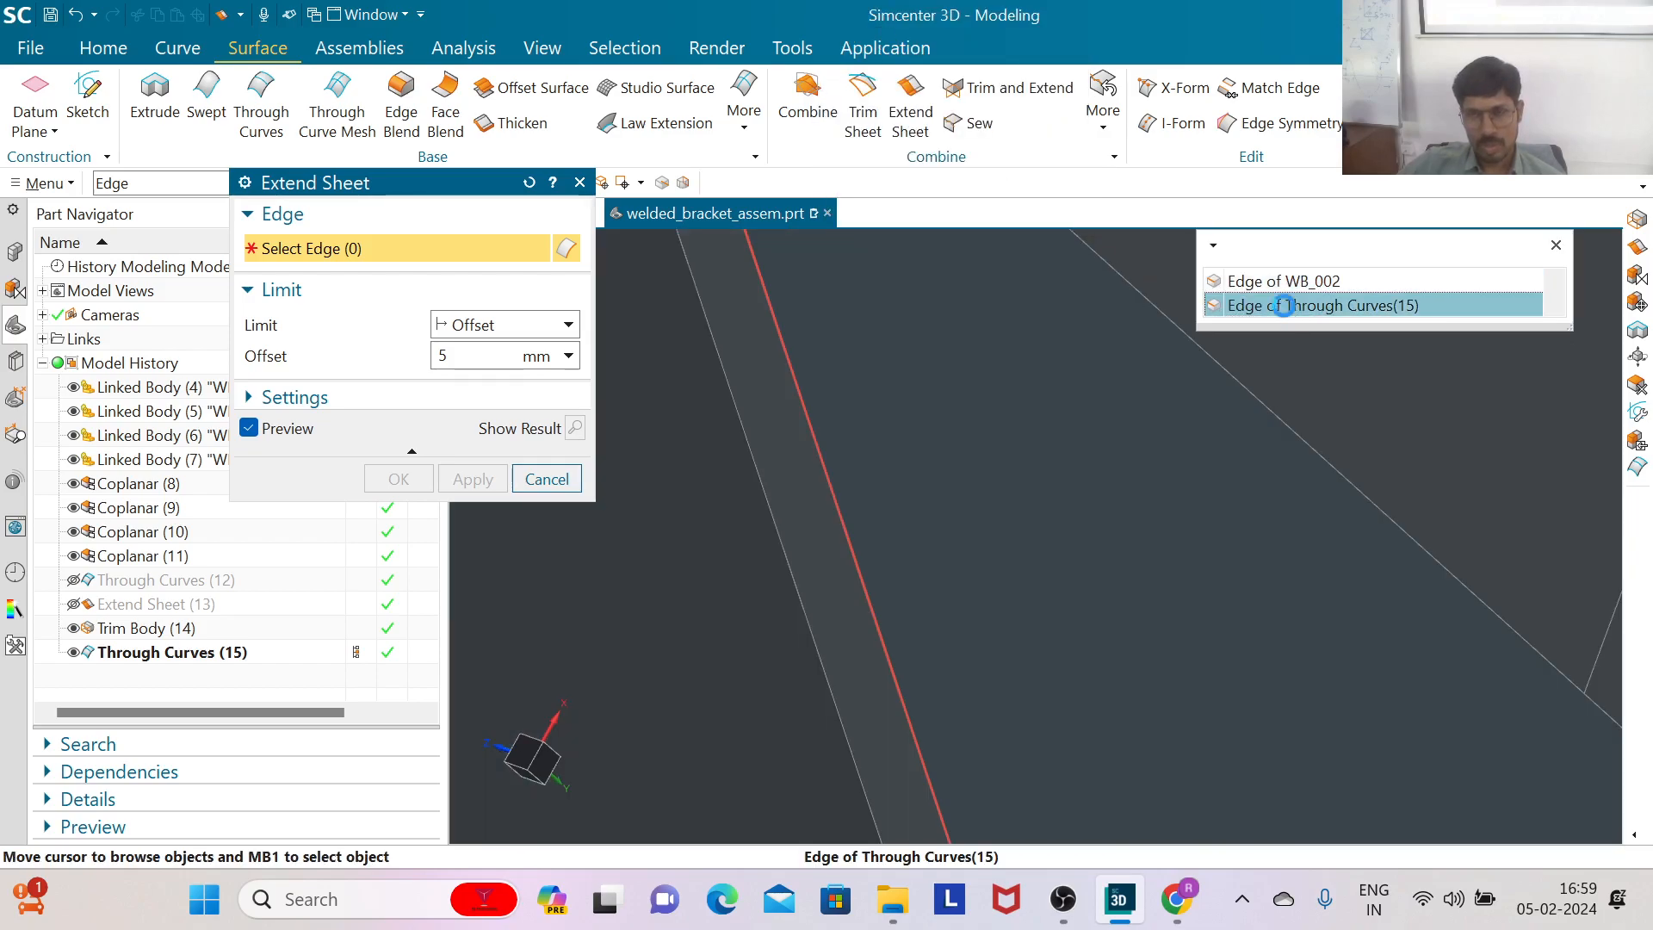
{"action": "left_click", "coordinate": [1287, 306]}
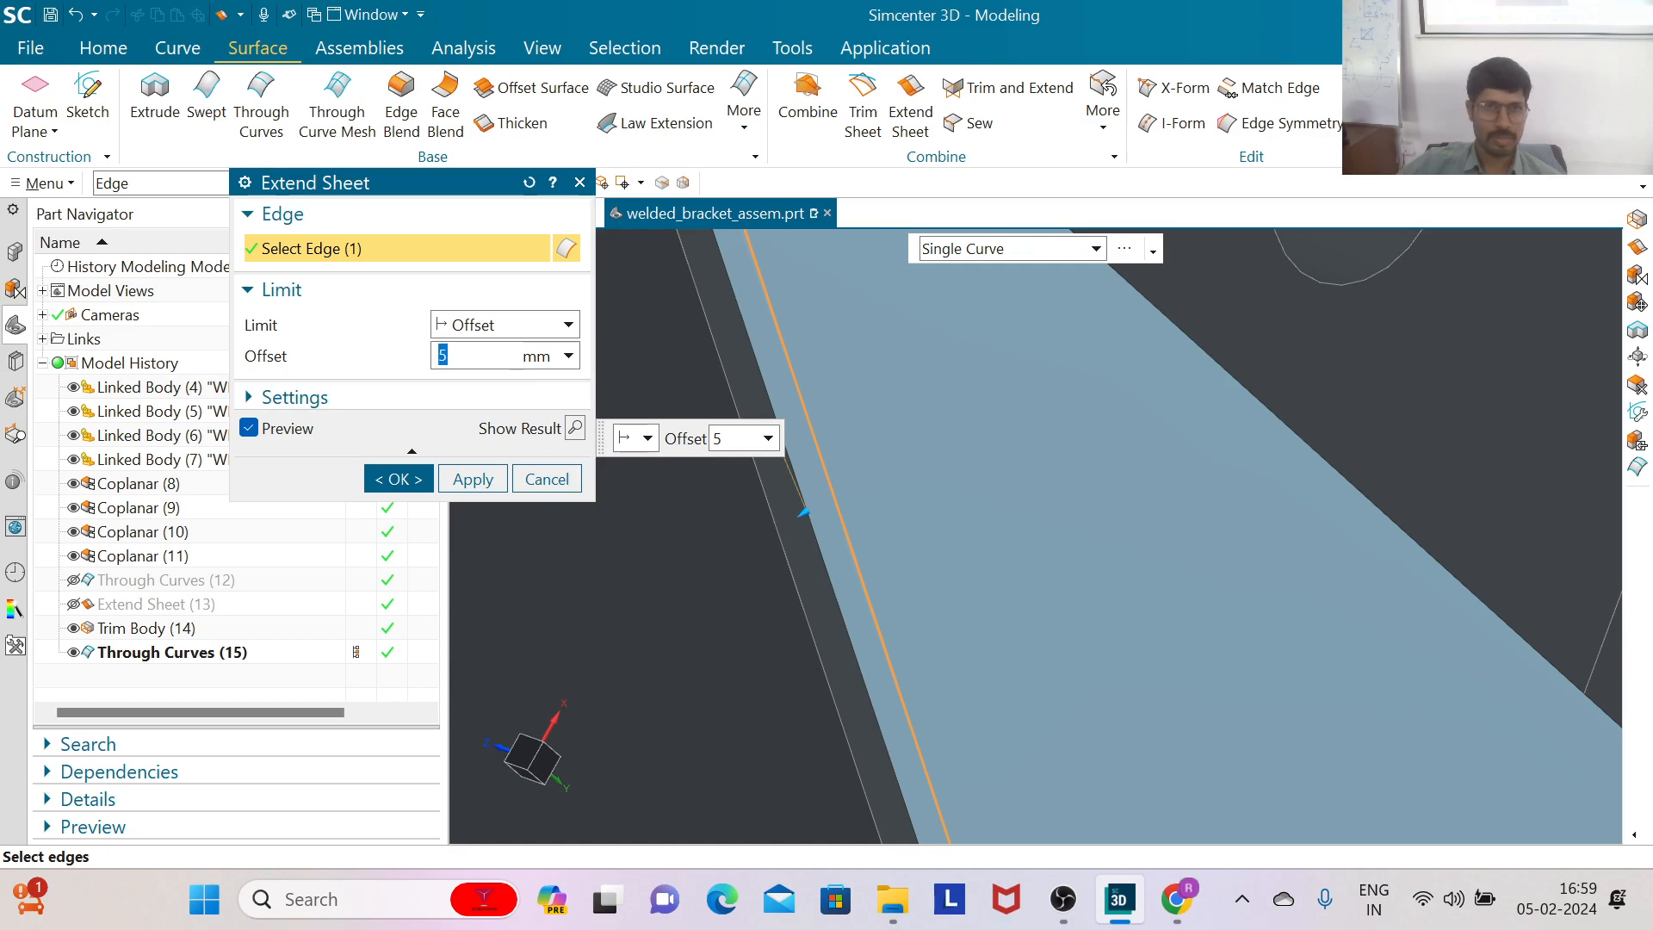
{"action": "left_click", "coordinate": [398, 482]}
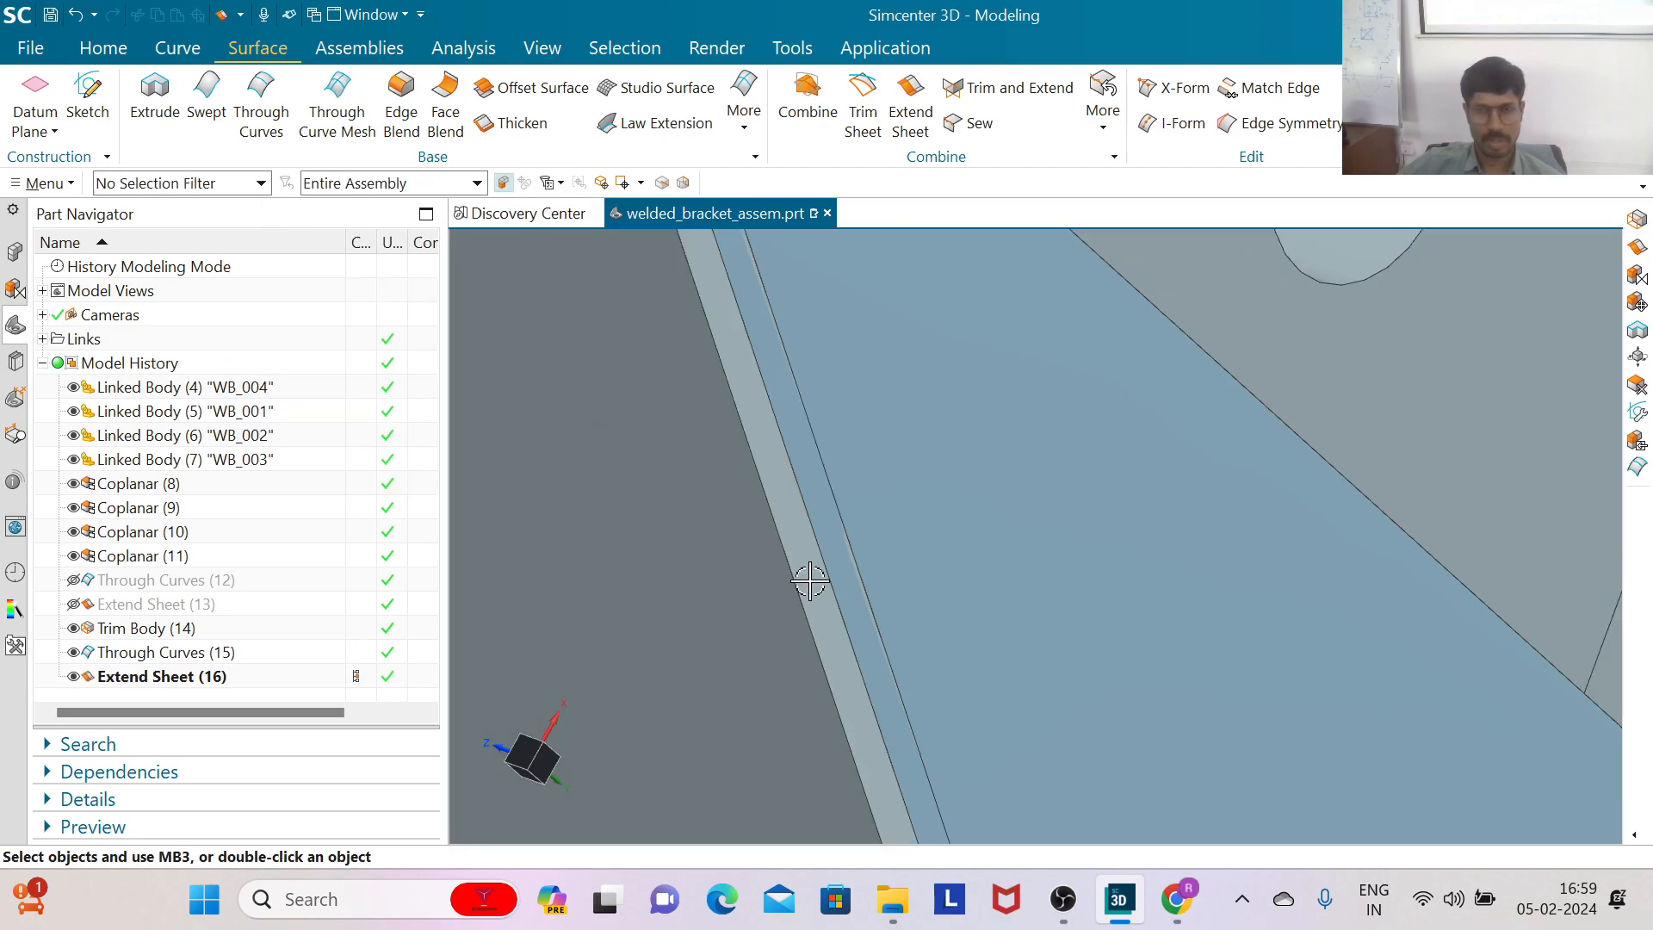
Step: Trim base plate WB_004 with the newly extended sheet as the cutting face, reversing the direction to keep the main plate portion
{"action": "scroll", "coordinate": [787, 536], "scroll_direction": "down", "scroll_amount": 5}
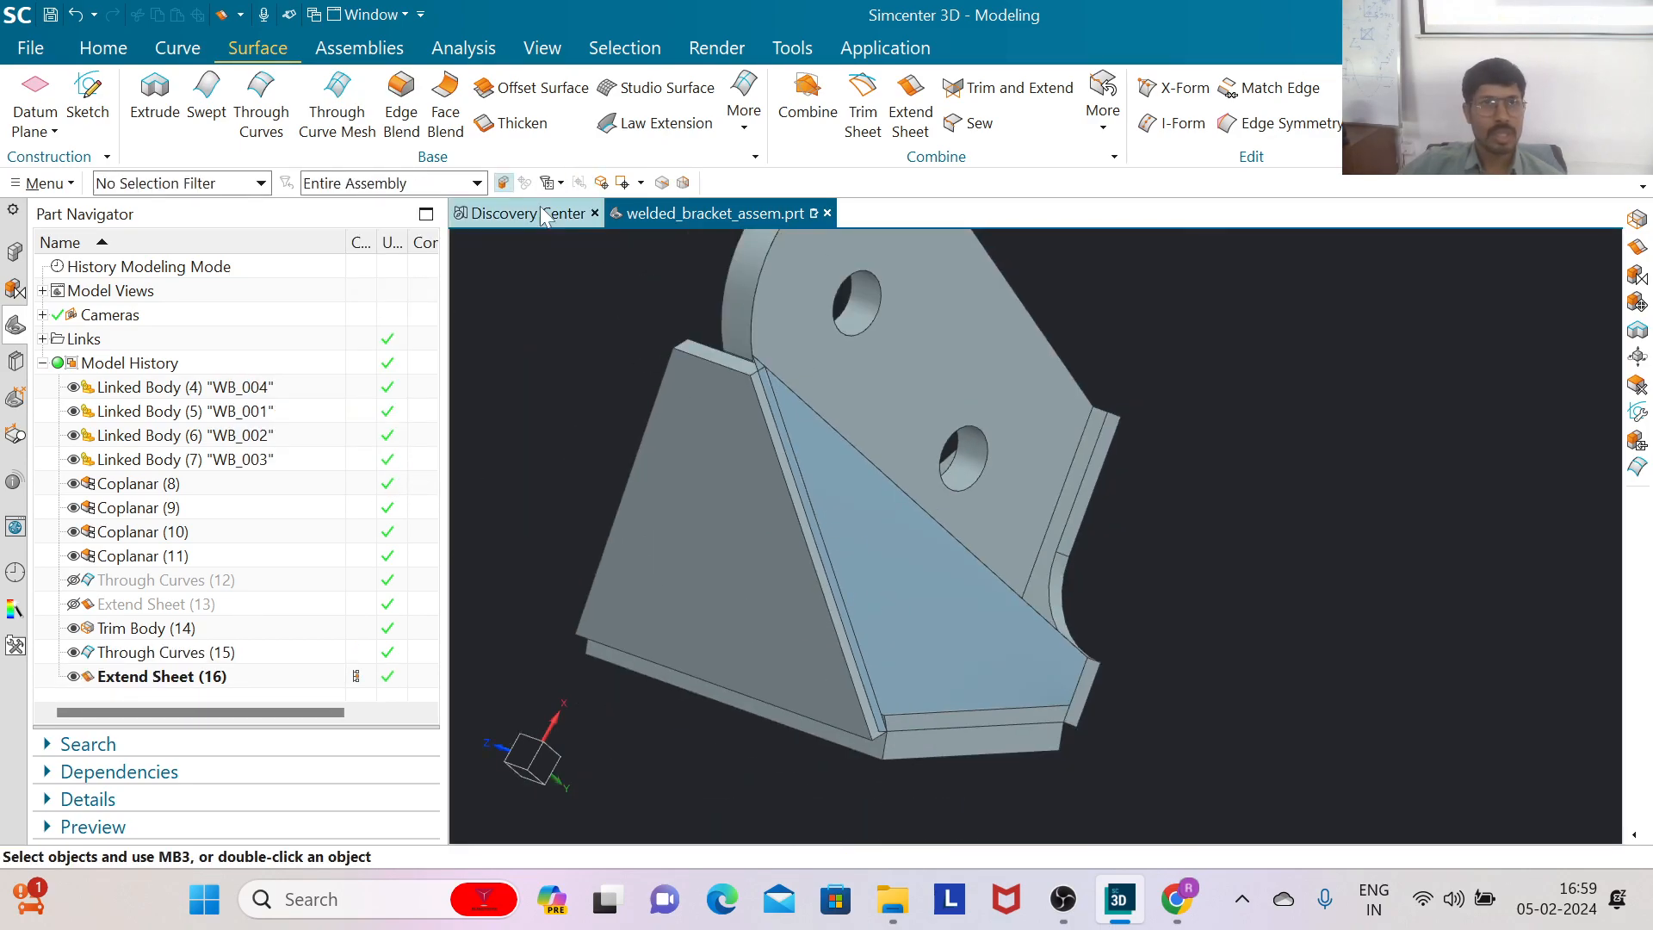
{"action": "left_click", "coordinate": [120, 50]}
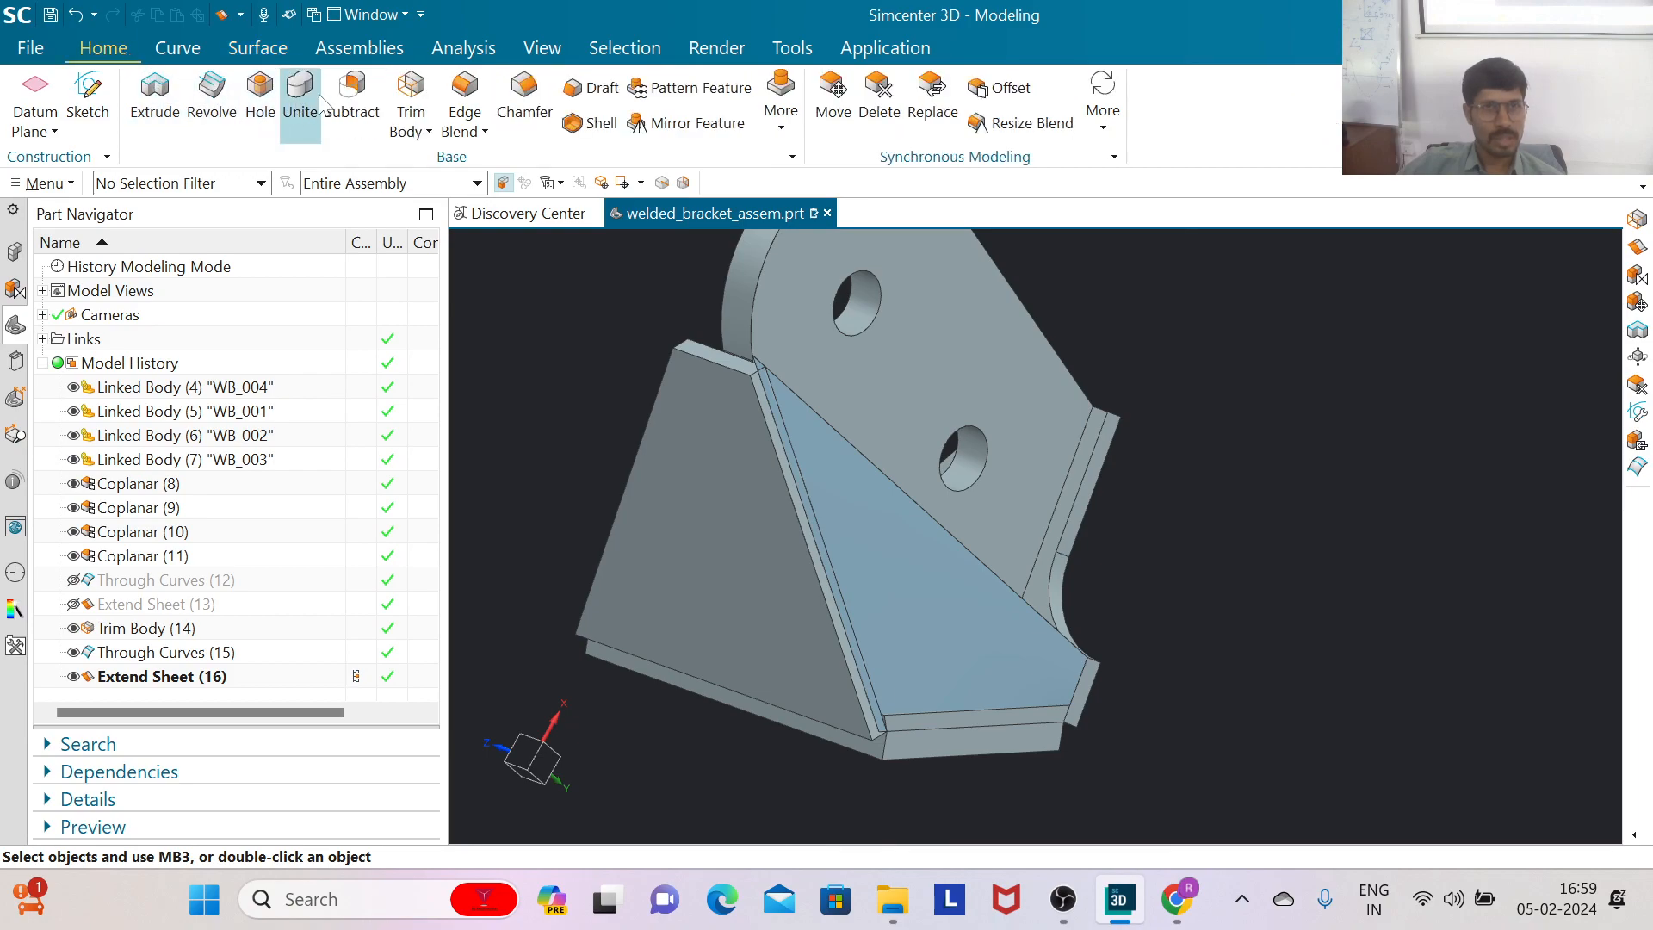
{"action": "left_click", "coordinate": [411, 95]}
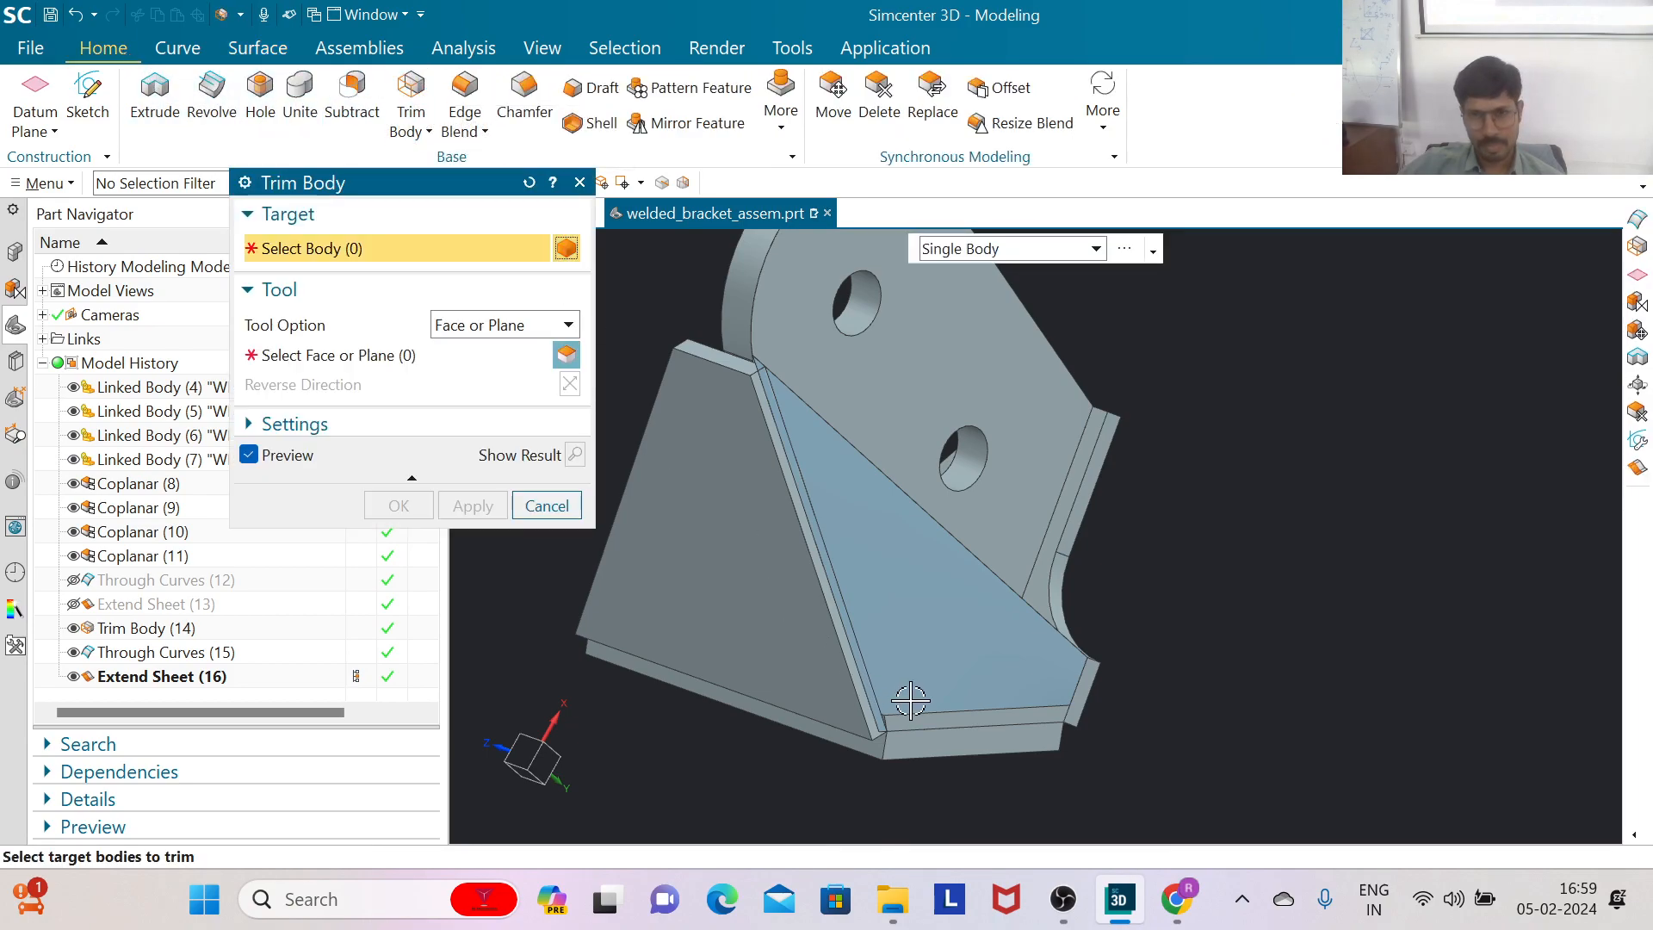
{"action": "left_click", "coordinate": [941, 733]}
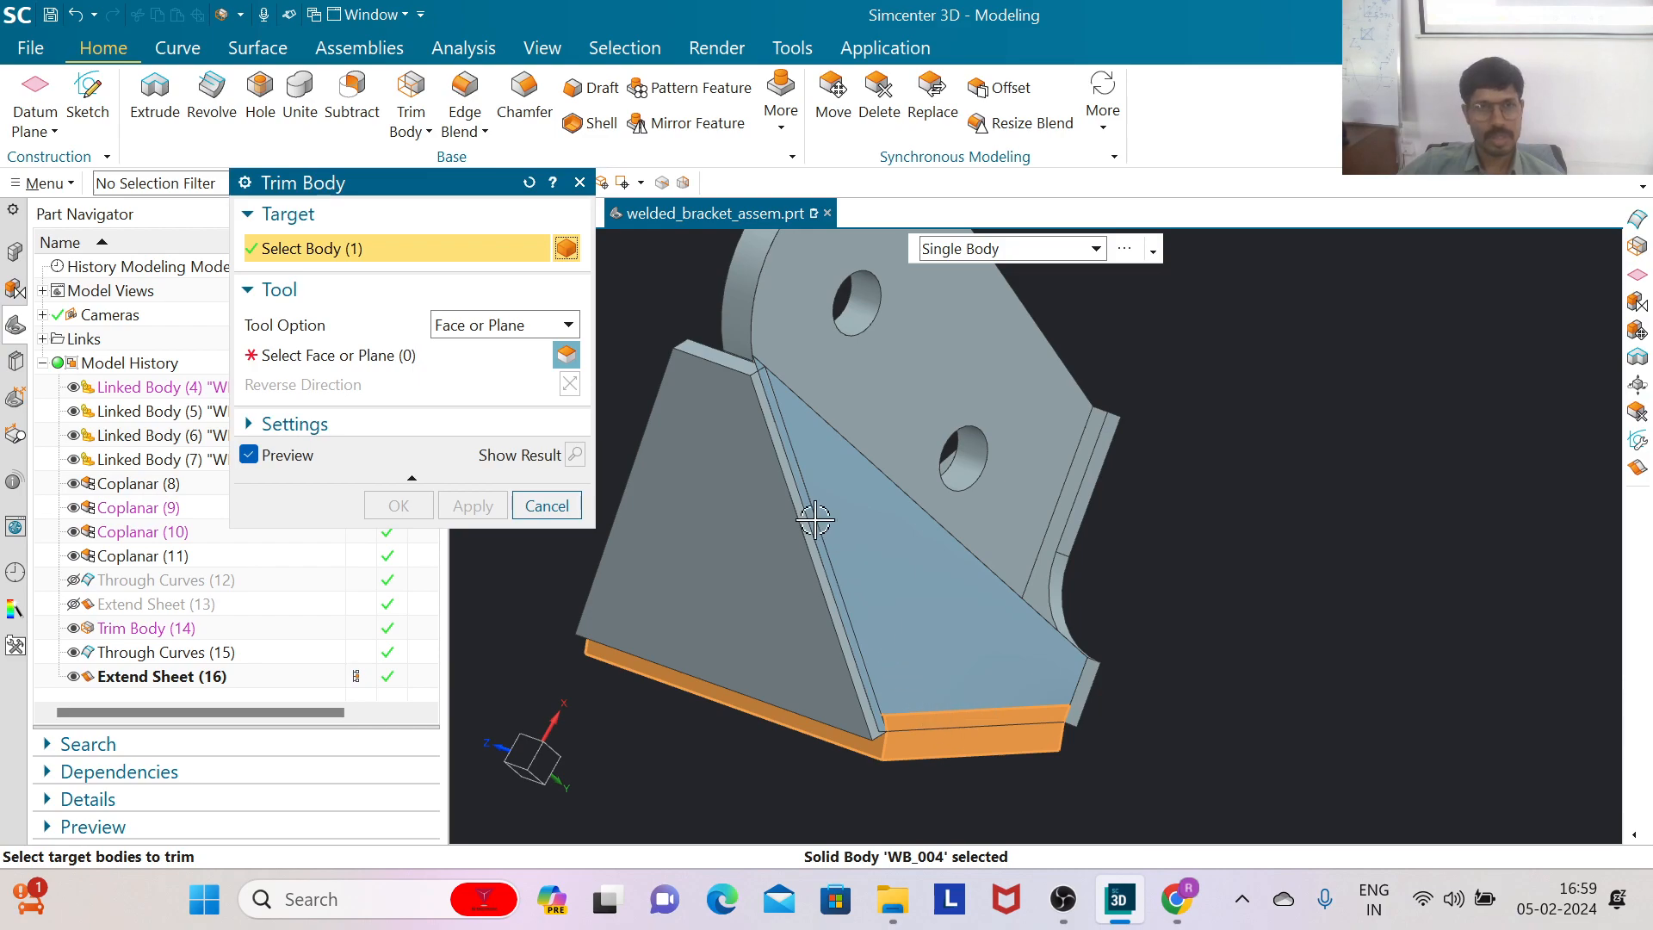
{"action": "left_click", "coordinate": [382, 360]}
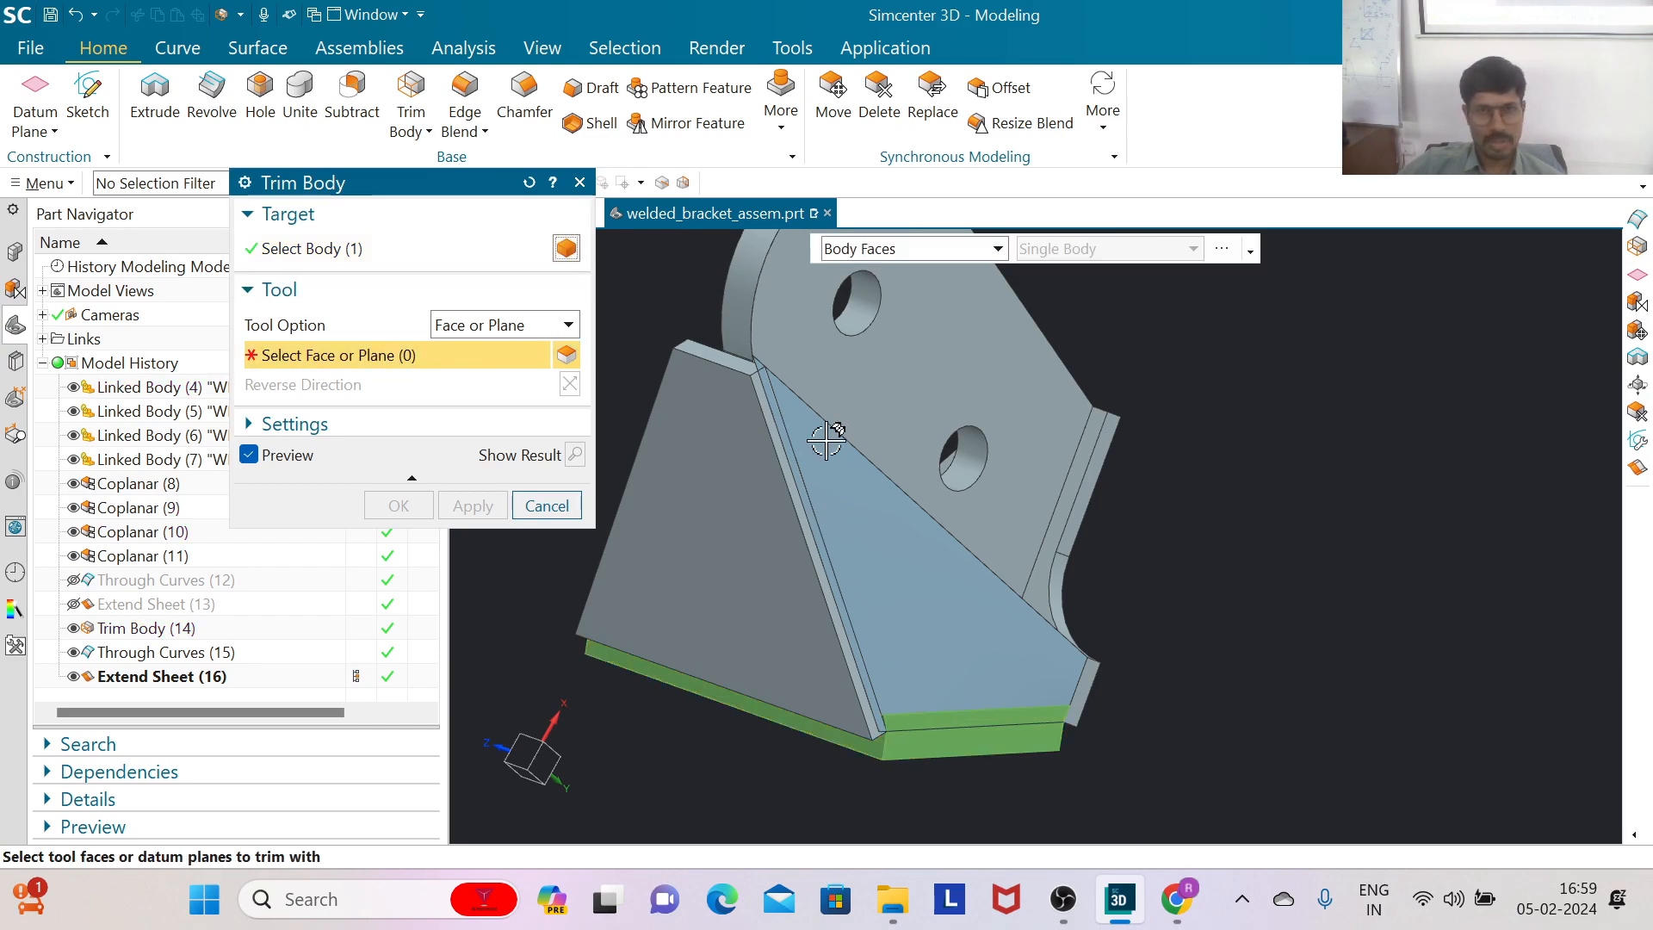
{"action": "left_click", "coordinate": [891, 536]}
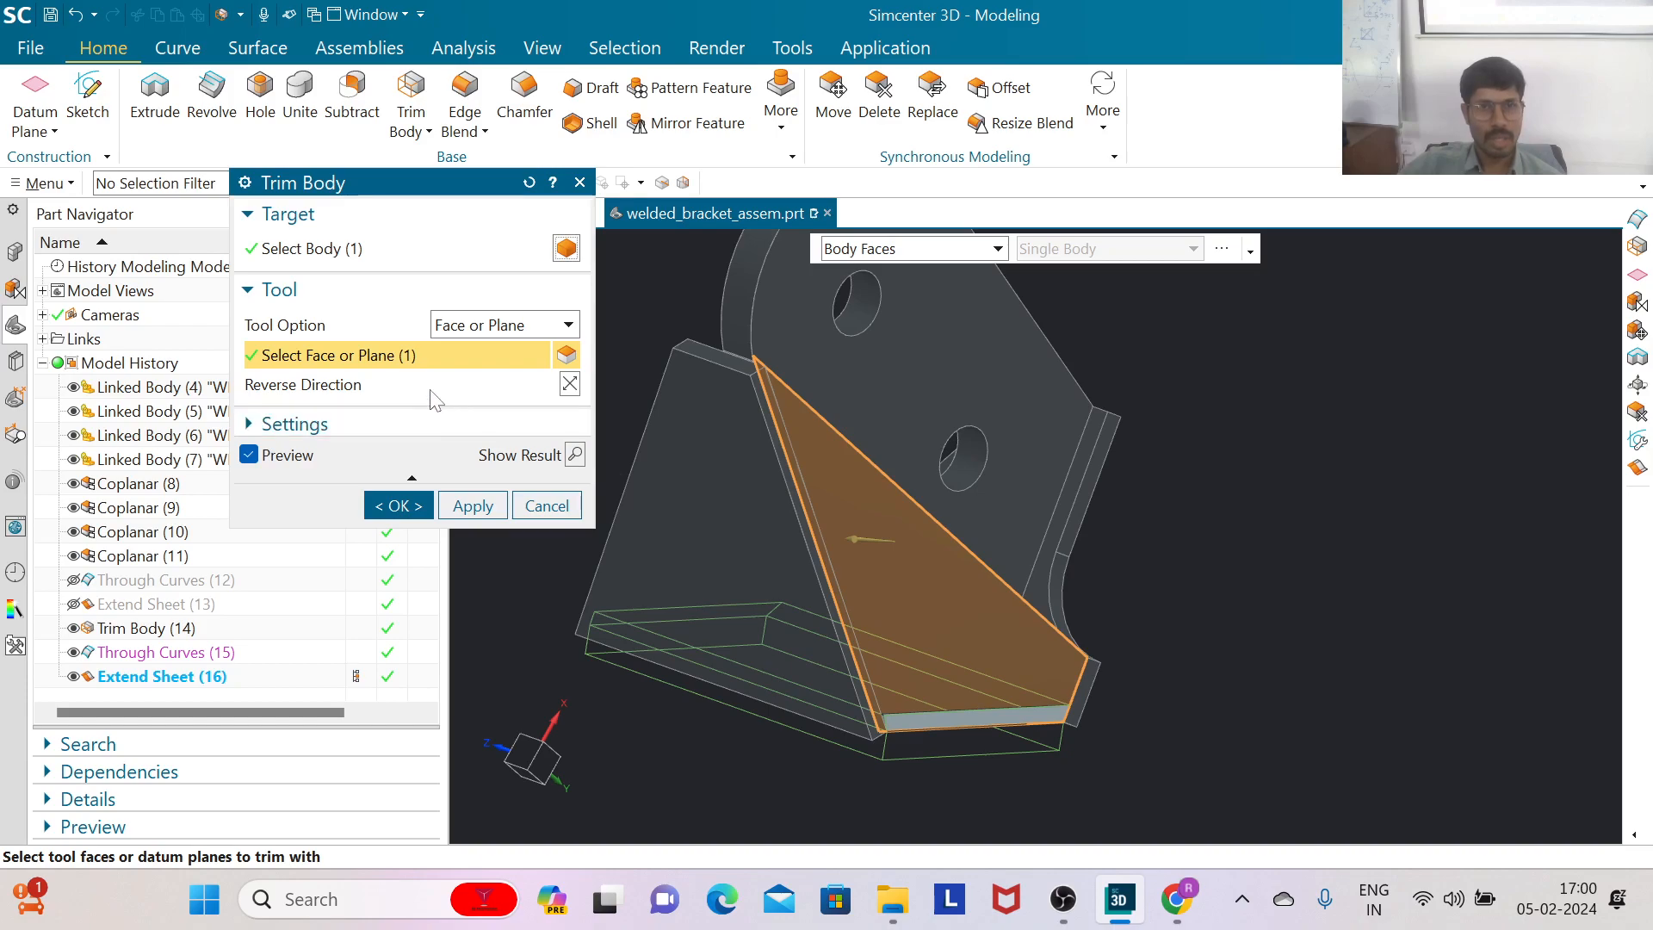
{"action": "left_click", "coordinate": [567, 387]}
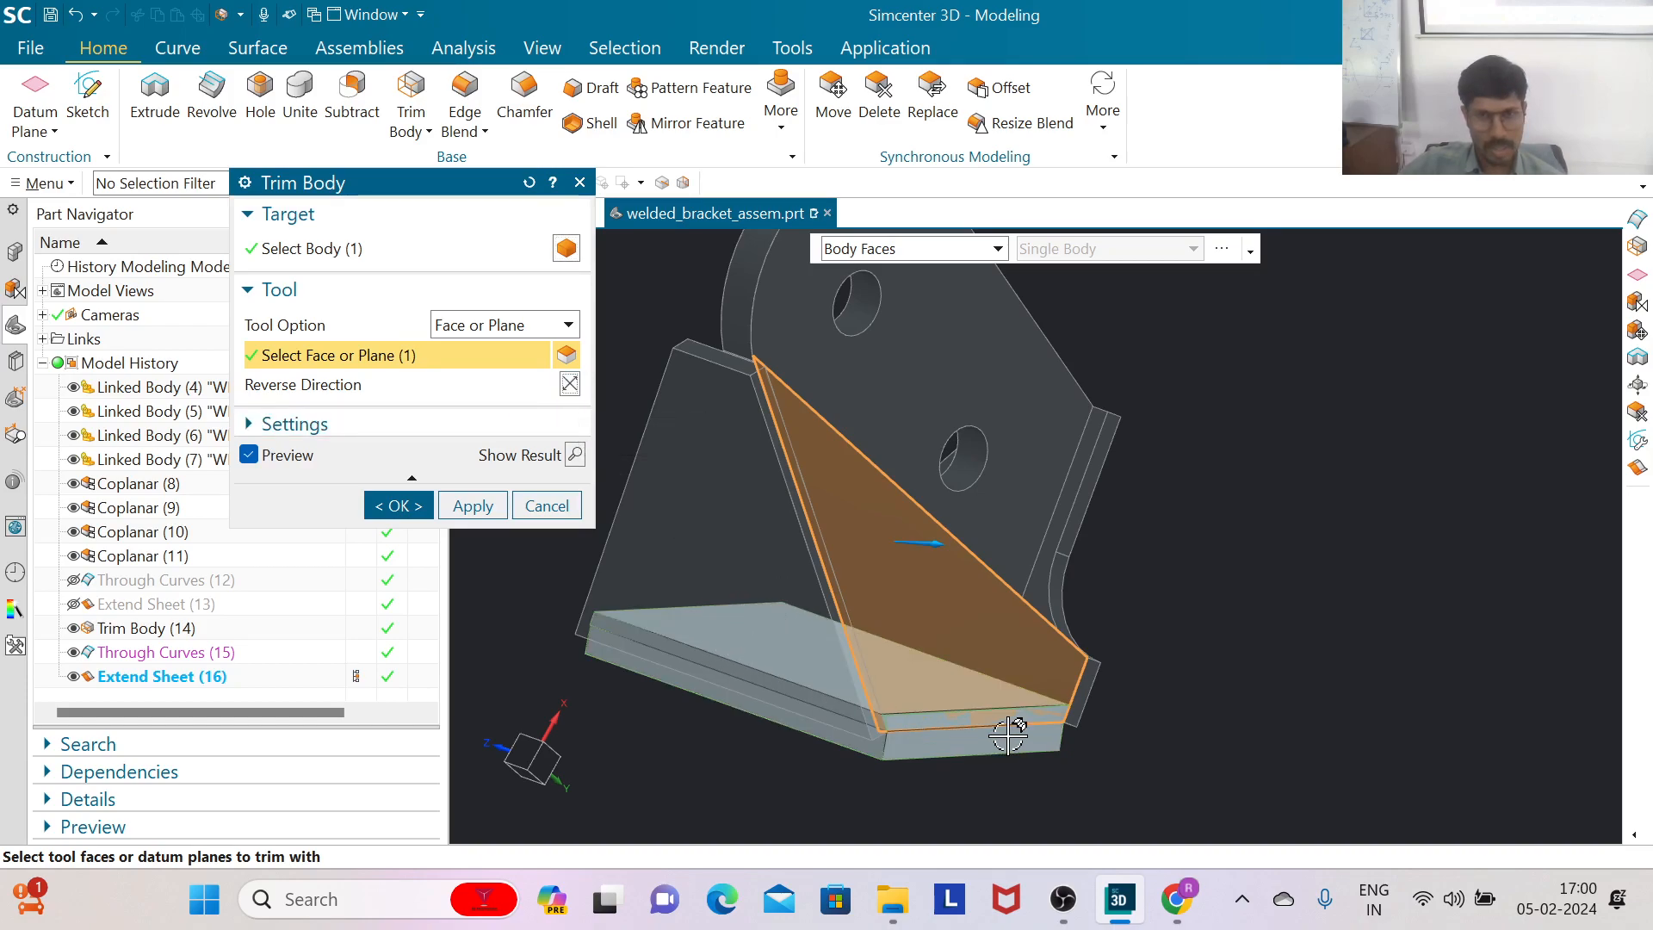
{"action": "left_click", "coordinate": [398, 506]}
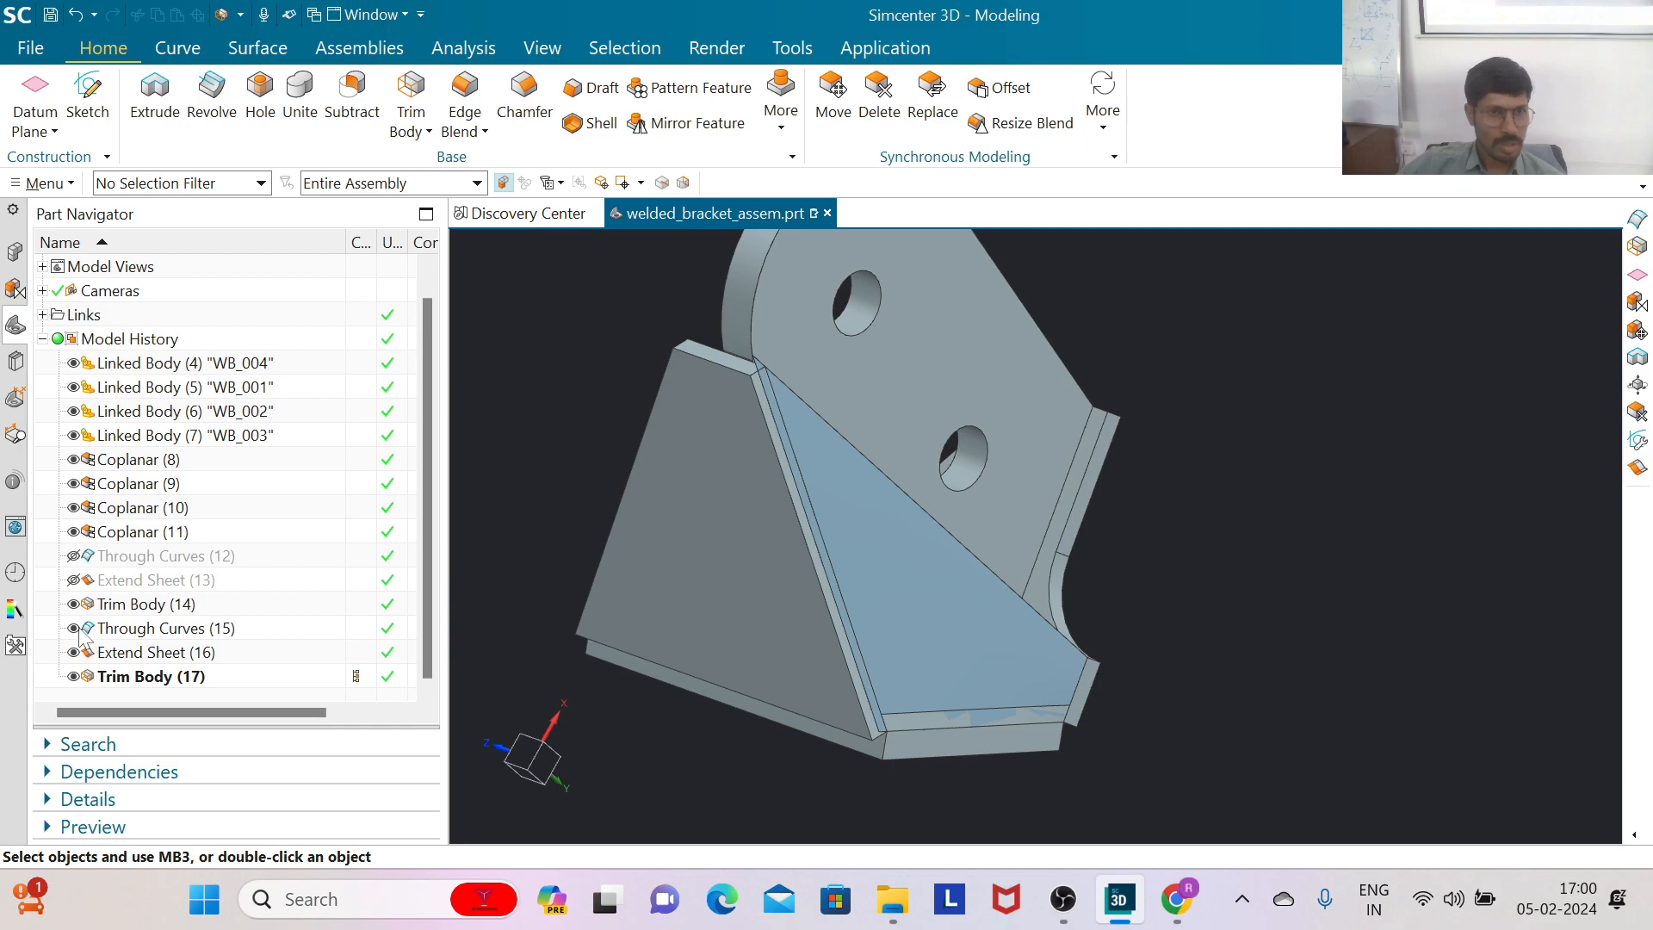
Step: Hide the second Through Curves sheet and save the welded bracket part
{"action": "left_click", "coordinate": [74, 629]}
{"action": "scroll", "coordinate": [1012, 639], "scroll_direction": "down", "scroll_amount": 2}
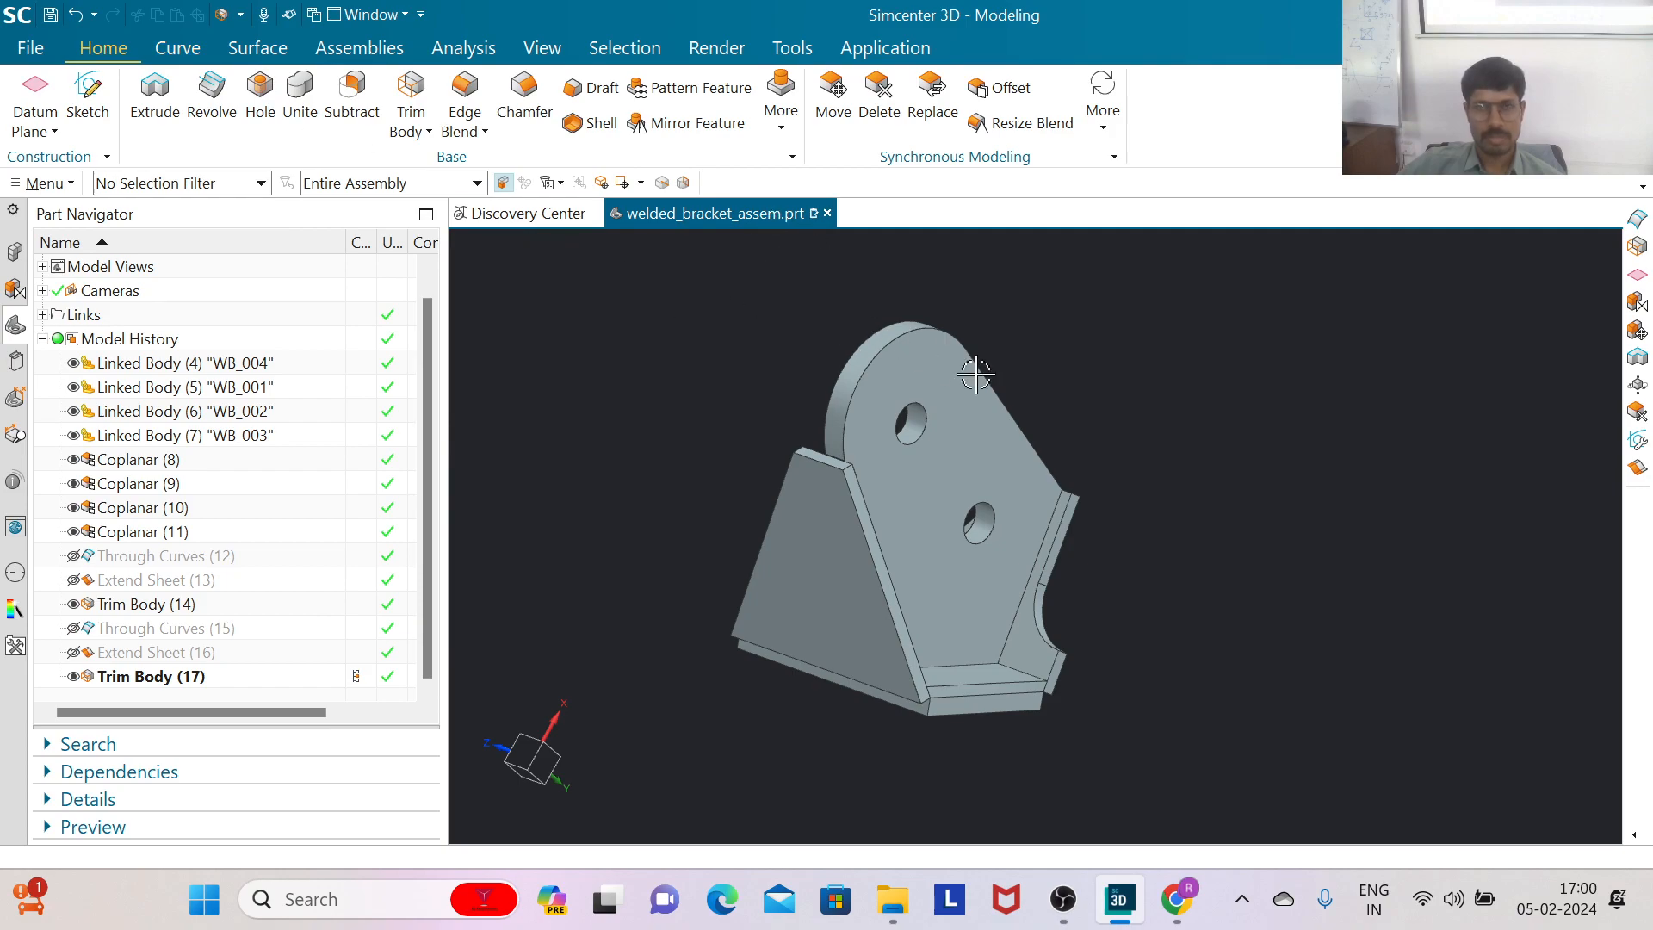
{"action": "scroll", "coordinate": [1109, 384], "scroll_direction": "down", "scroll_amount": 2}
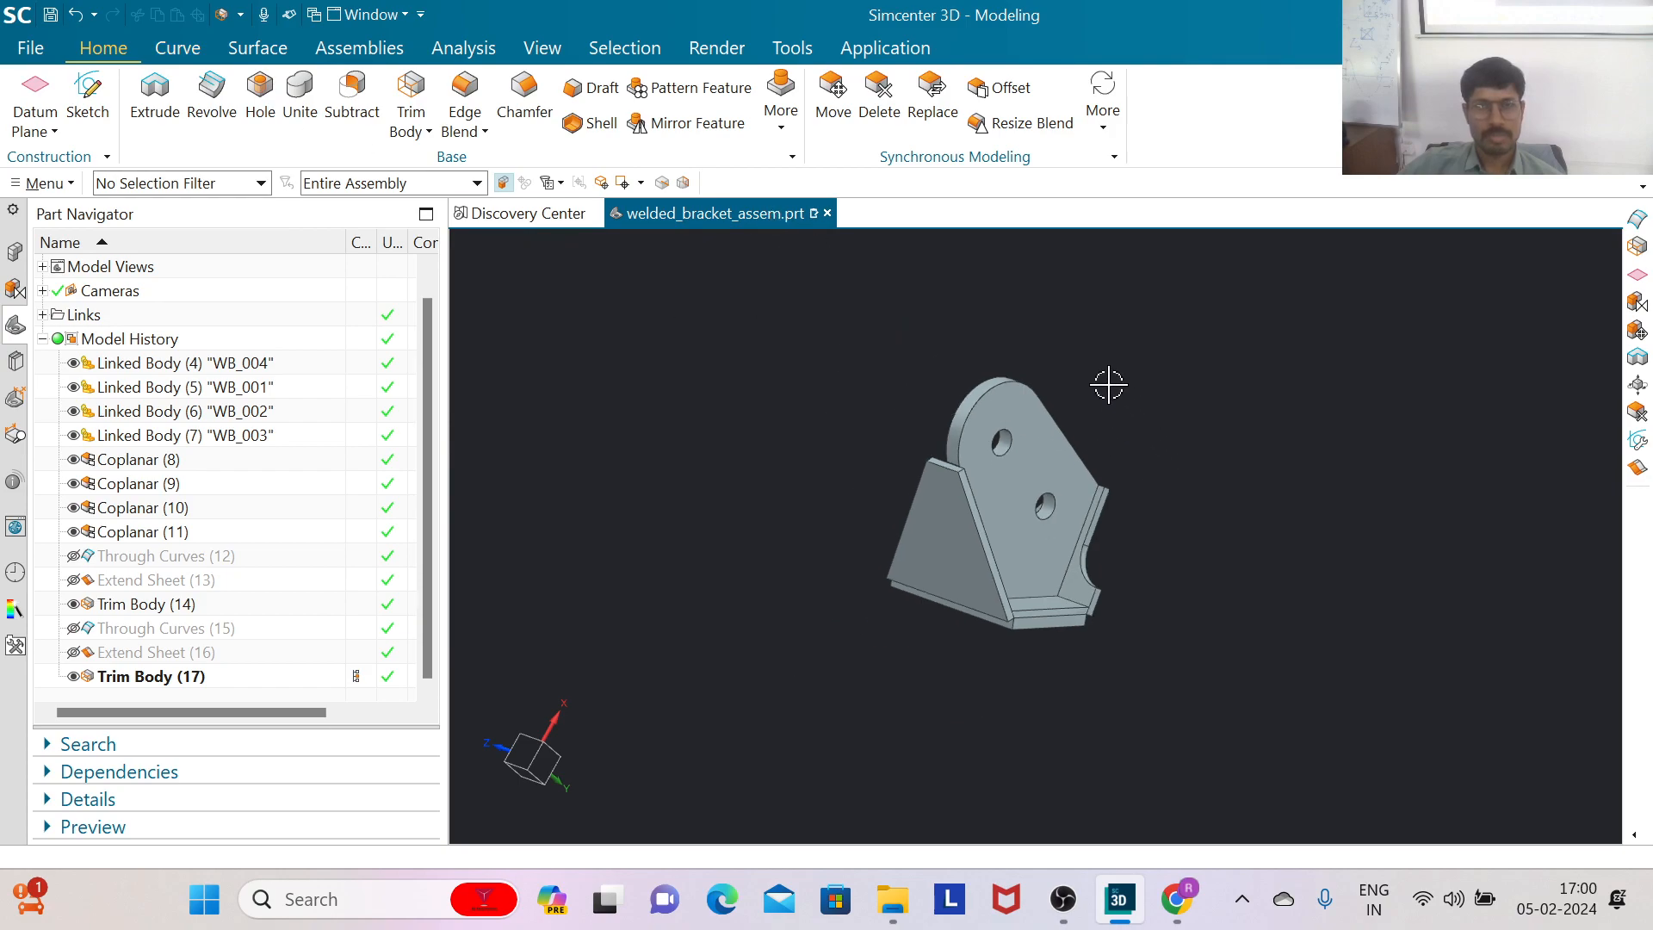
{"action": "left_click", "coordinate": [48, 17]}
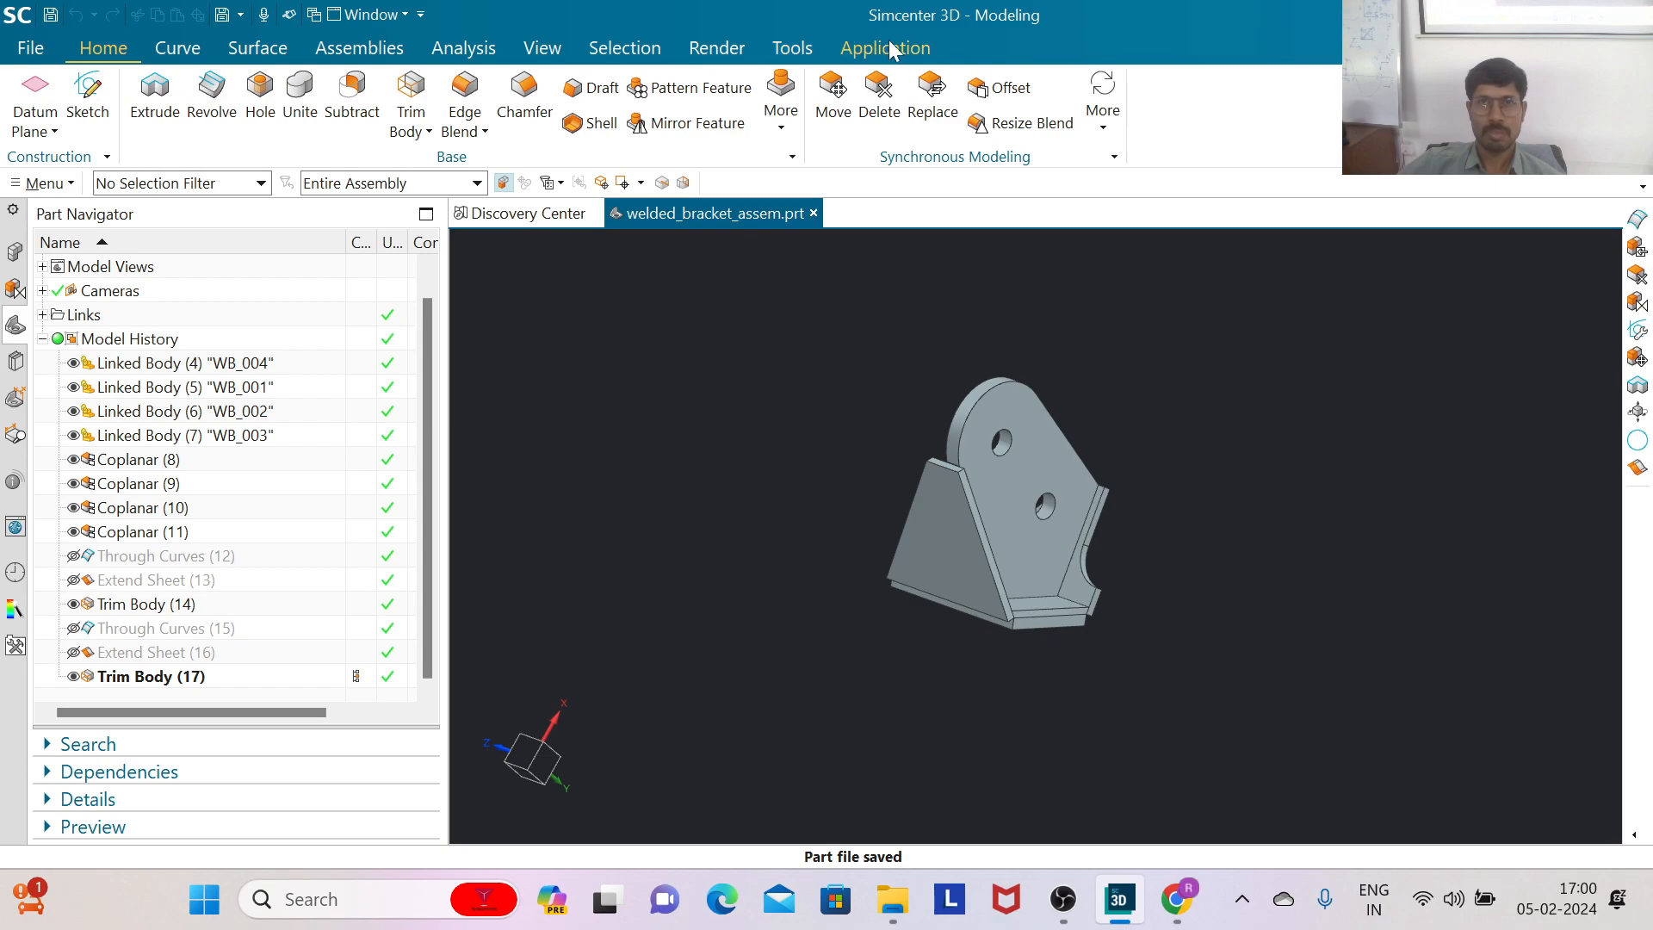
Step: Switch to the Pre/Post application and create the idealized part welded_bracket_assem_i.prt, acknowledging the geometry-modification warning
{"action": "left_click", "coordinate": [862, 52]}
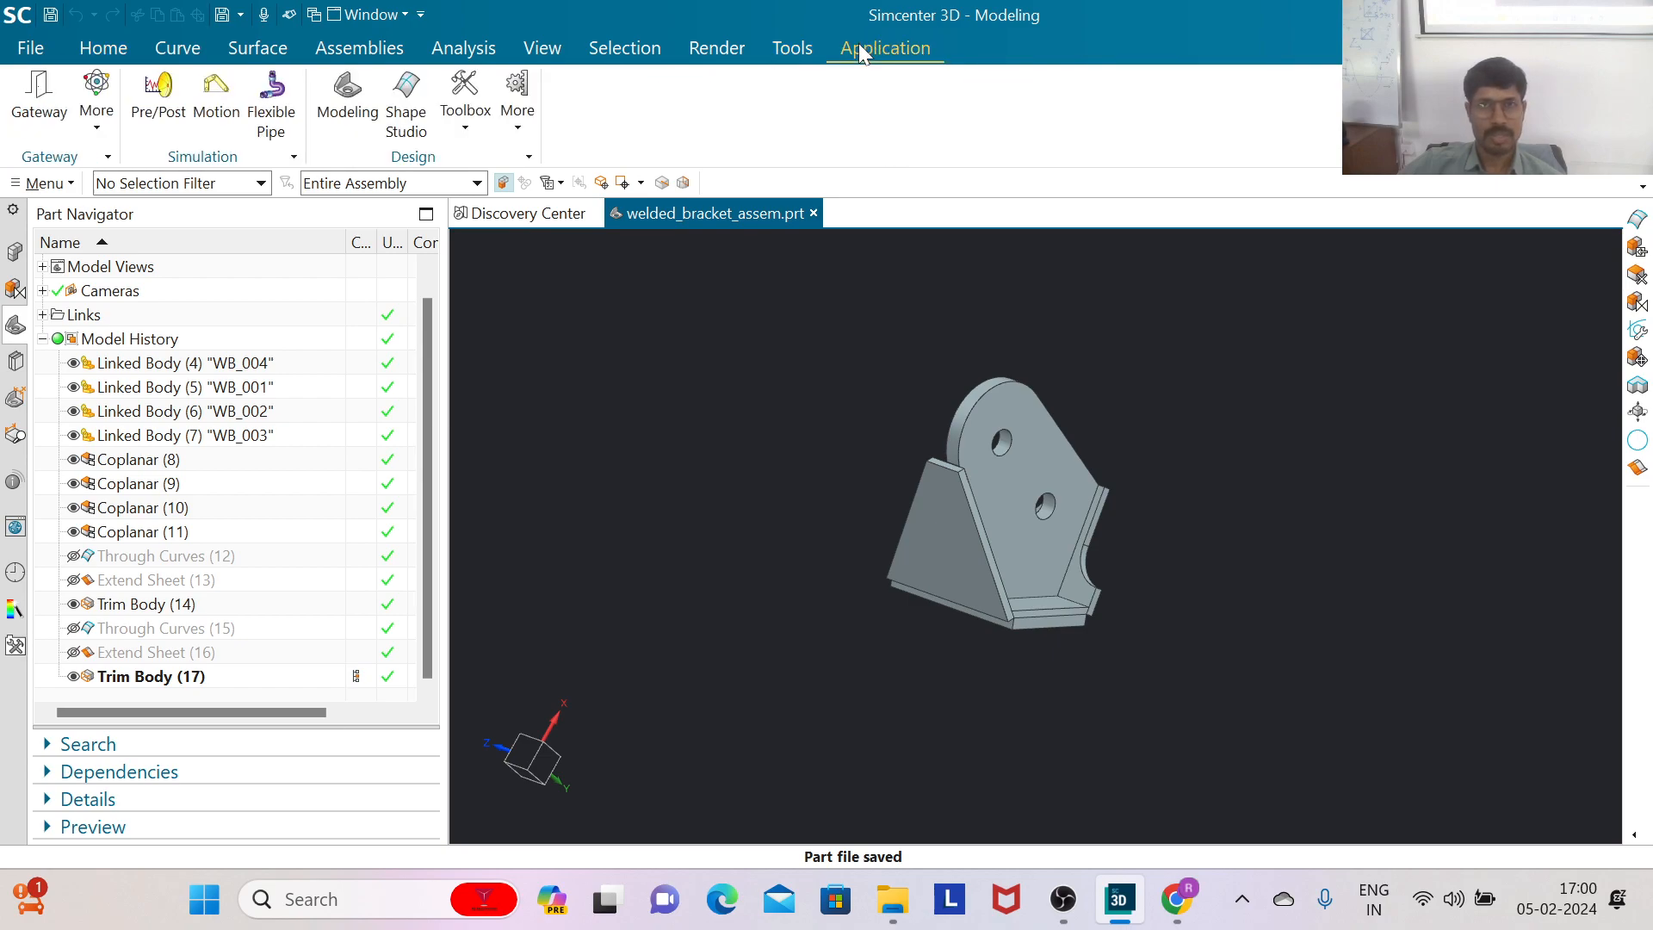
{"action": "left_click", "coordinate": [164, 118]}
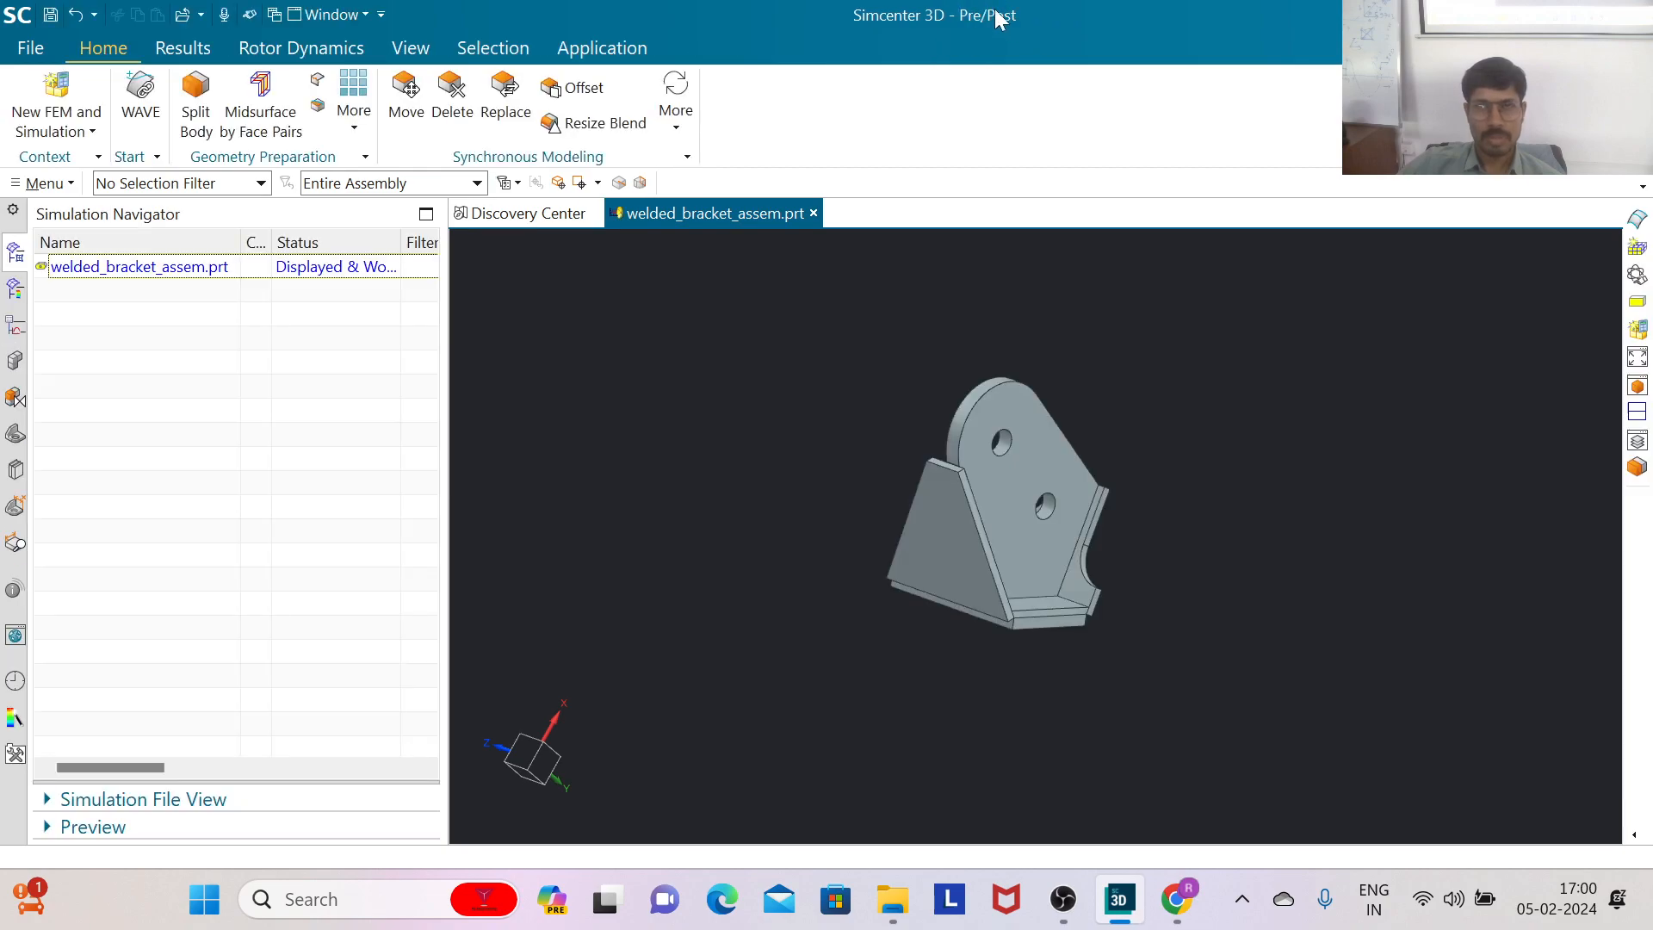
{"action": "left_click", "coordinate": [99, 132]}
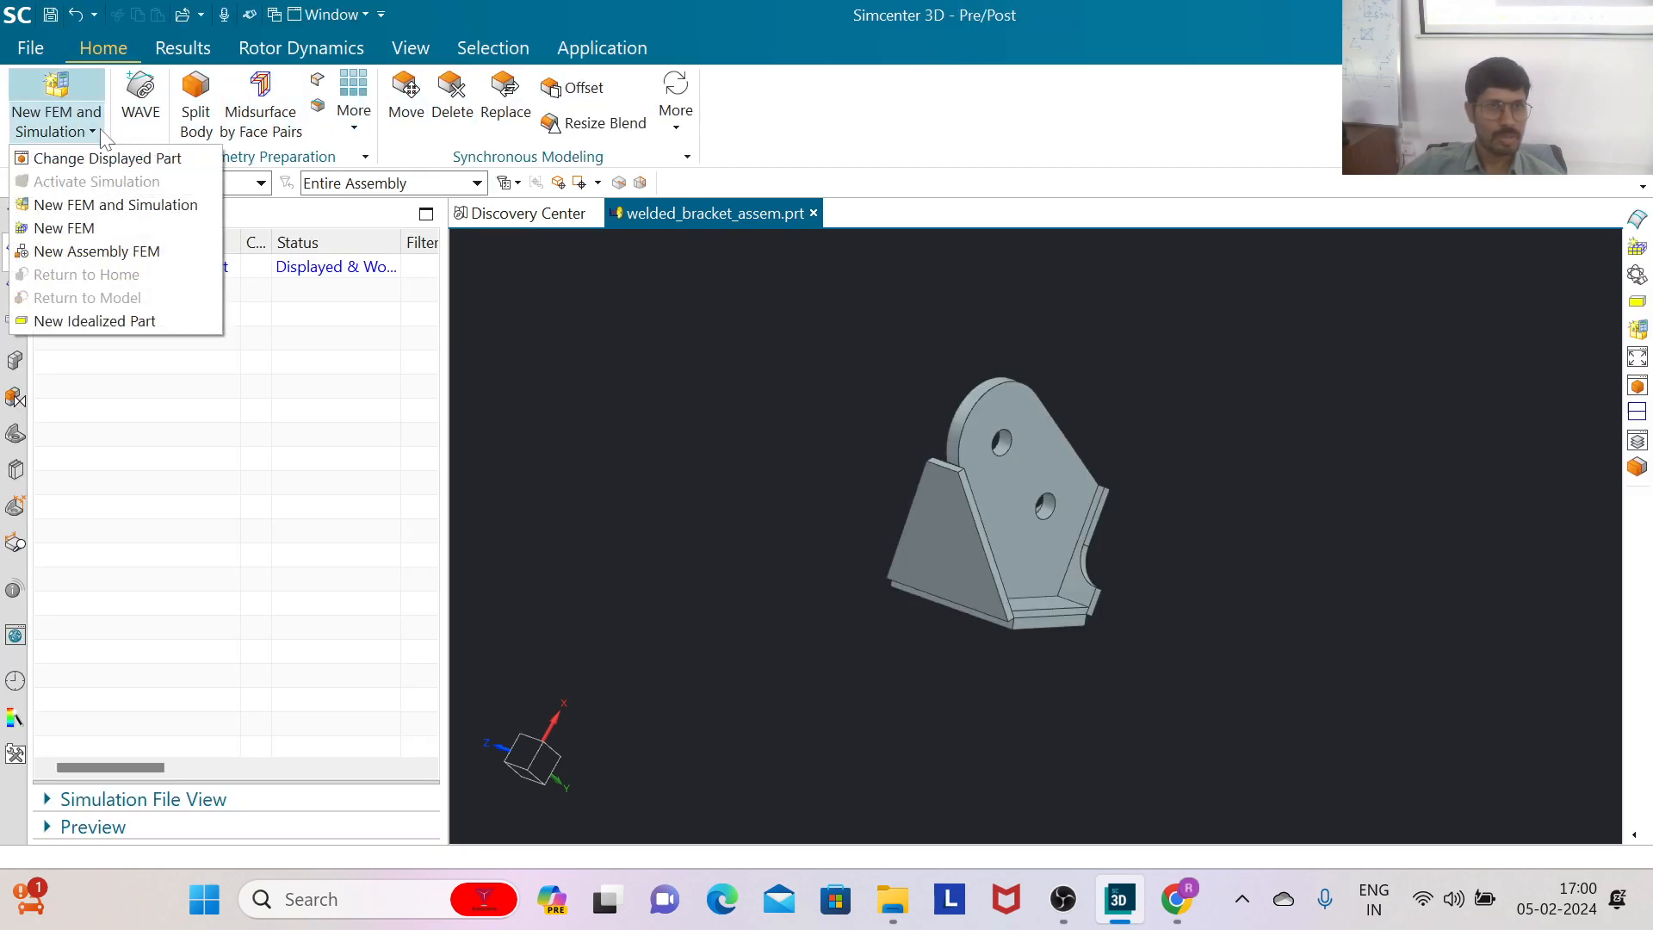
{"action": "left_click", "coordinate": [101, 320]}
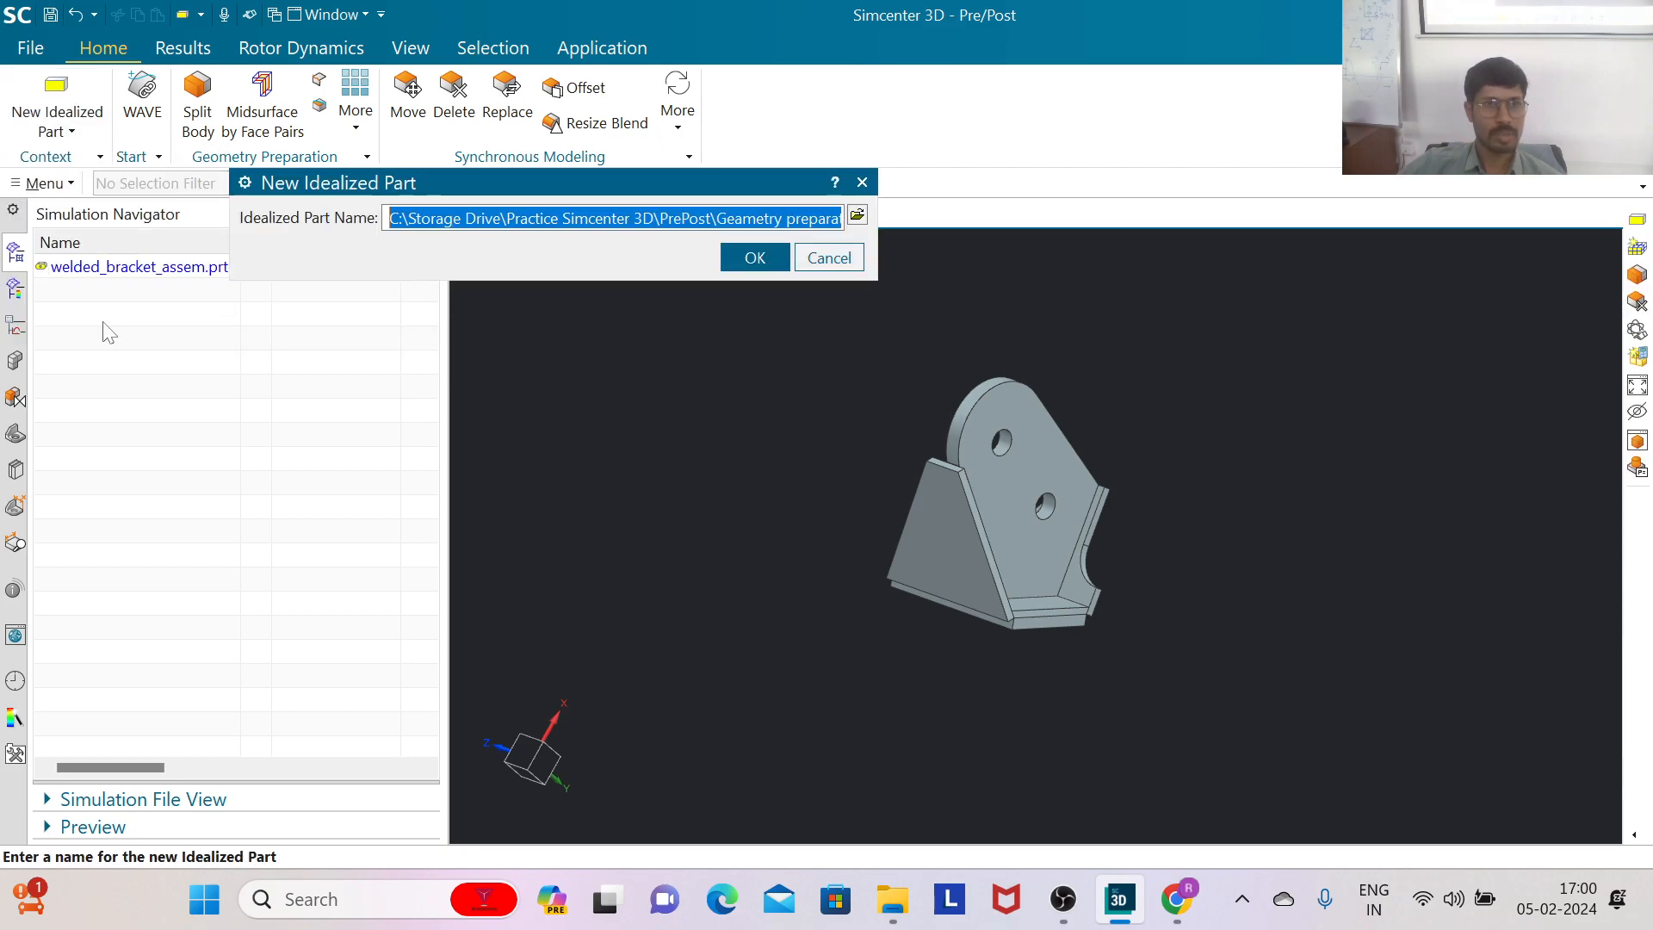
{"action": "left_click", "coordinate": [749, 255]}
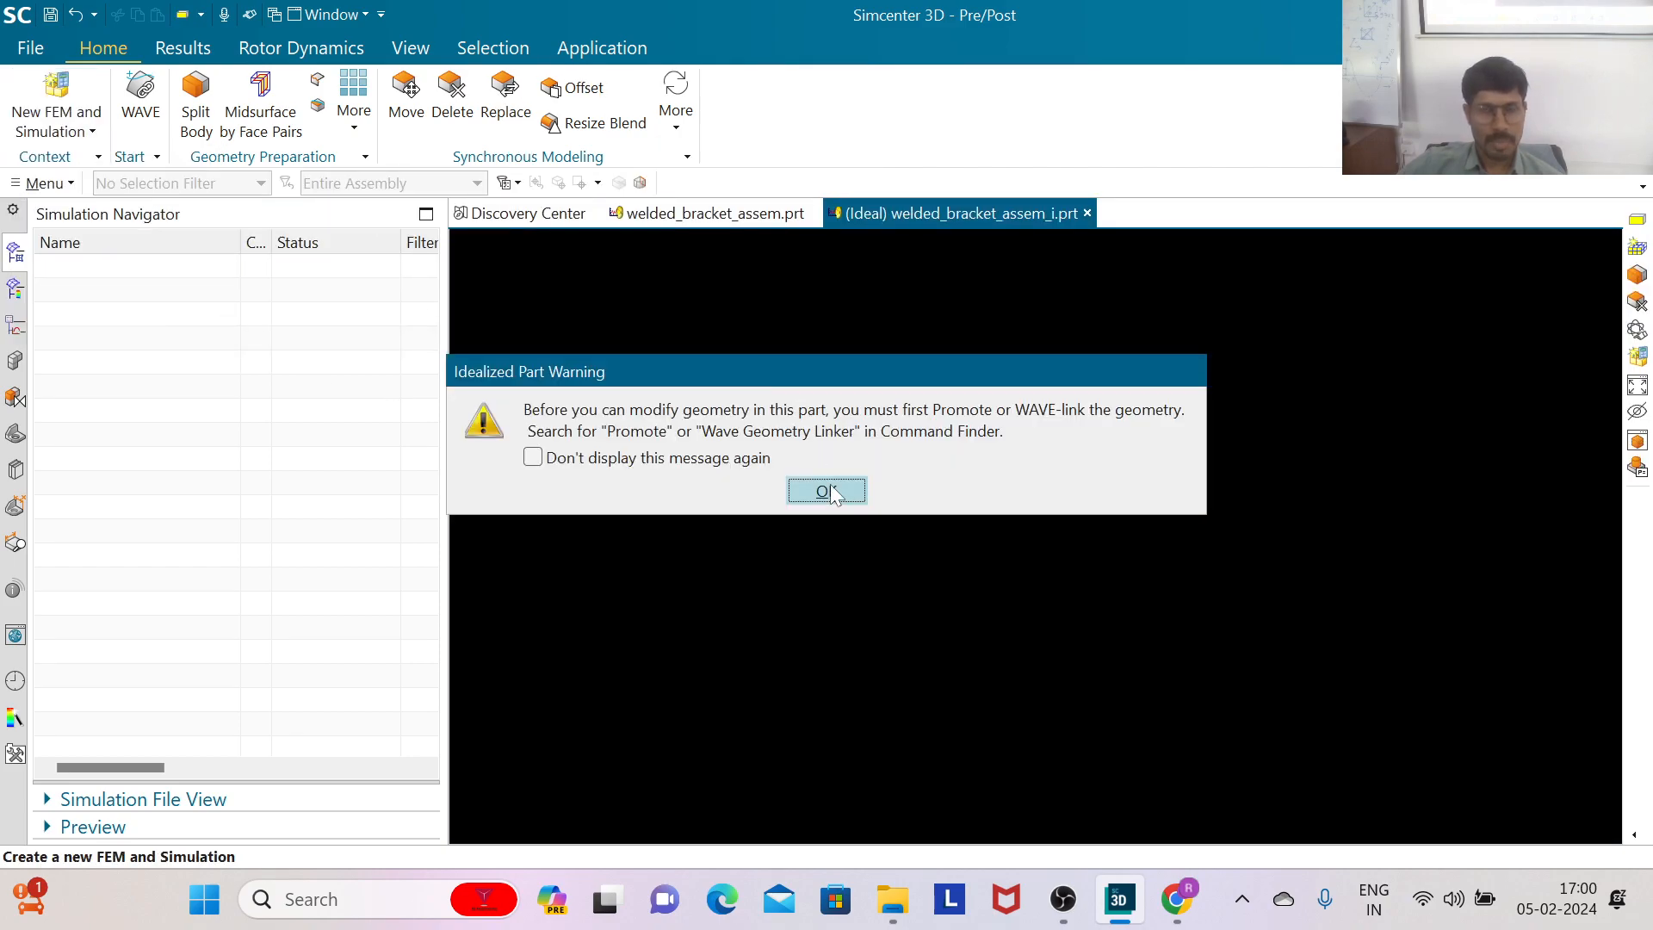
{"action": "left_click", "coordinate": [829, 490]}
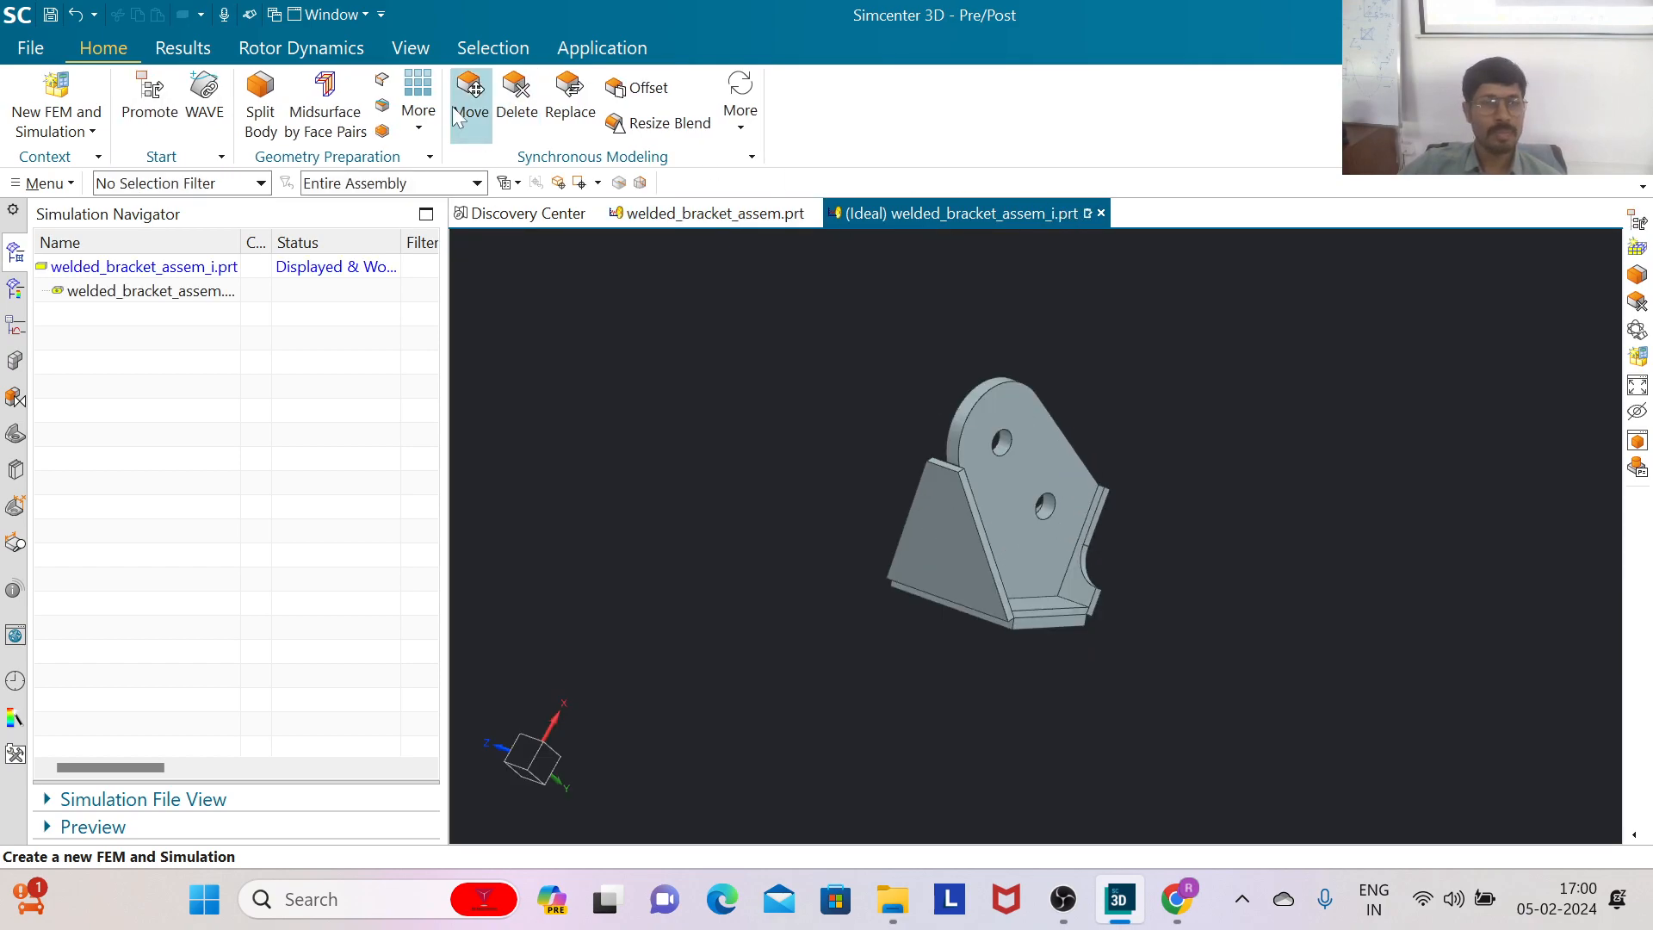
Step: Create a new FEM from the idealized bracket part using all visible bodies, the Simcenter Nastran solver and Structural analysis type
{"action": "left_click", "coordinate": [86, 137]}
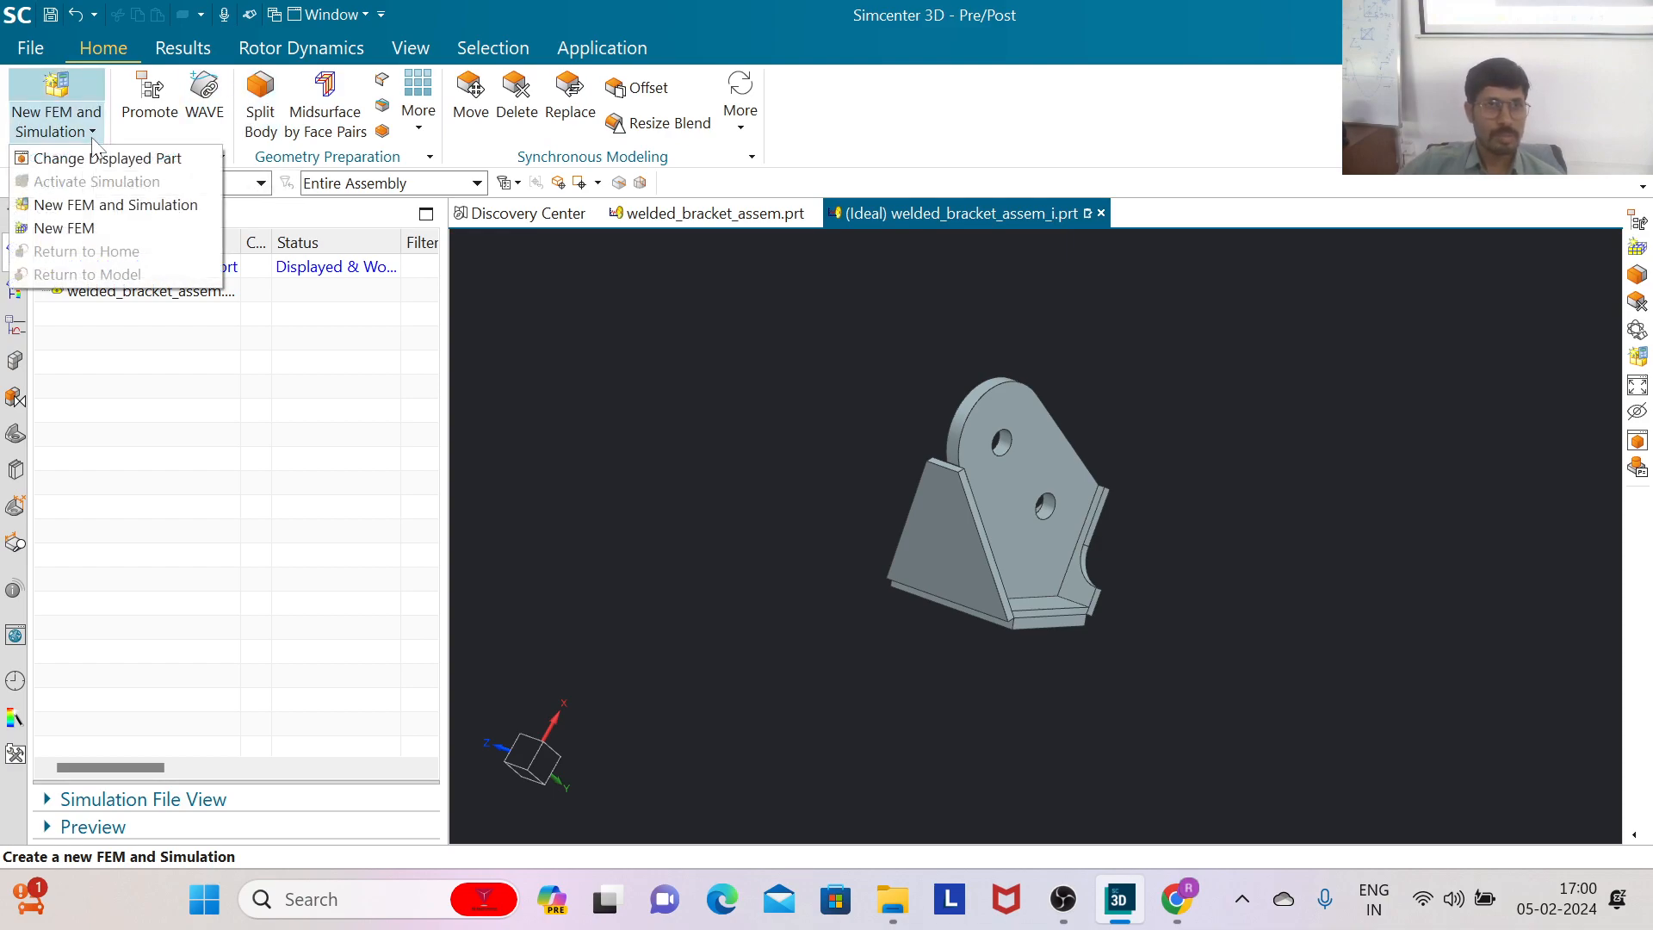
{"action": "left_click", "coordinate": [84, 226]}
{"action": "left_click", "coordinate": [1352, 757]}
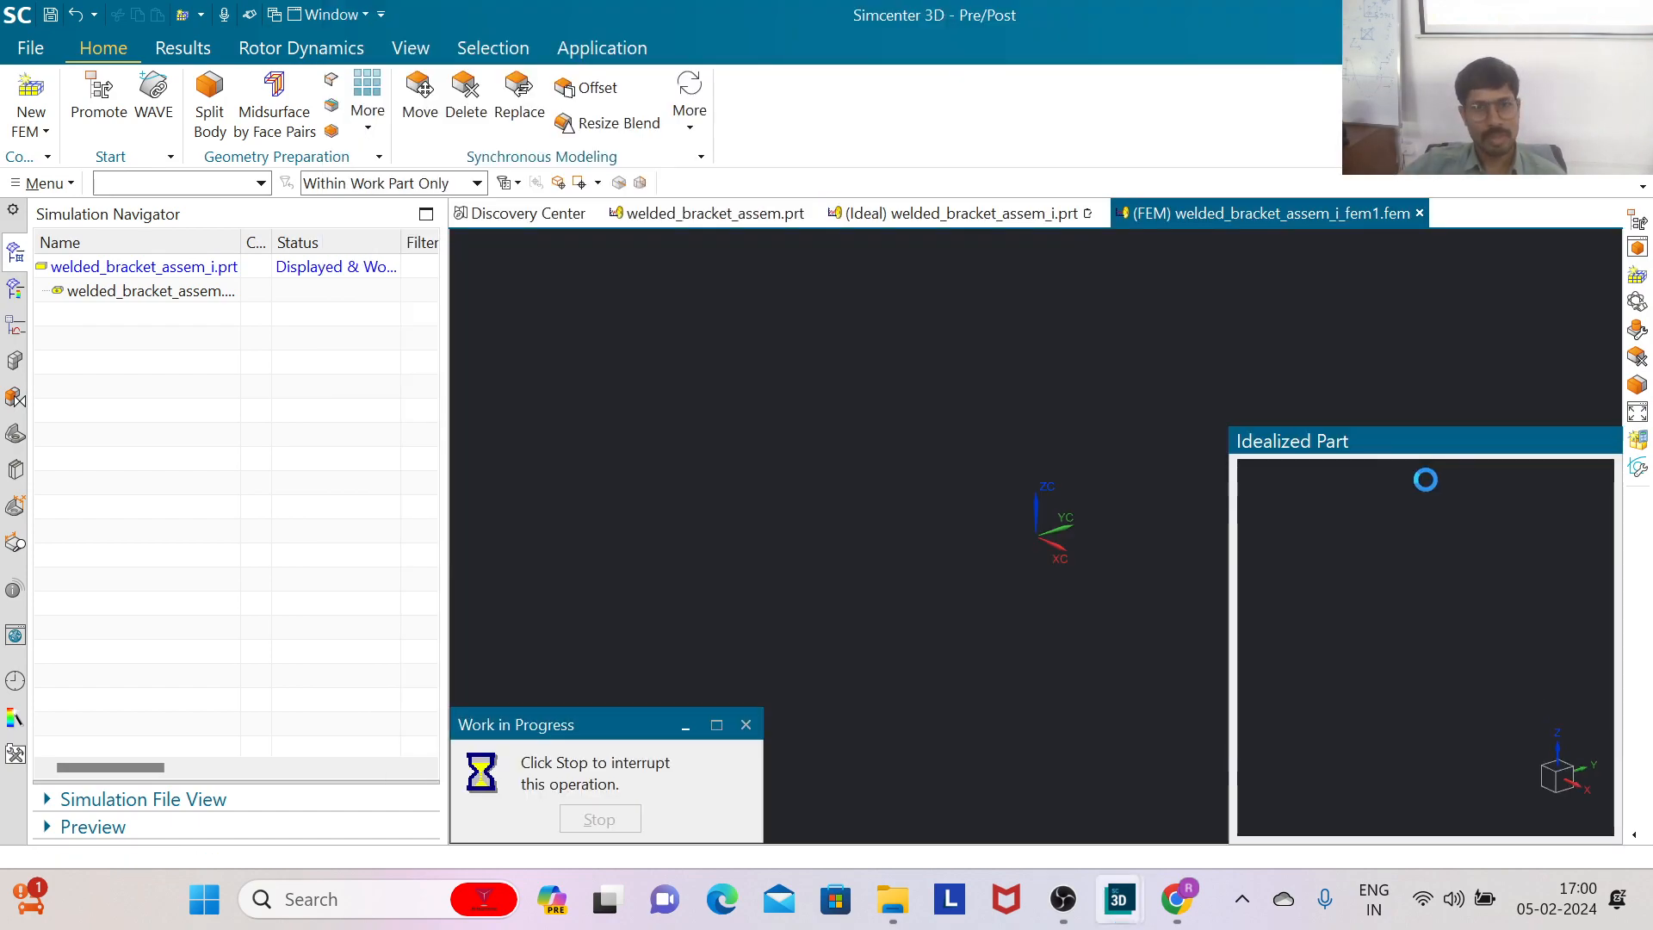
{"action": "scroll", "coordinate": [424, 376], "scroll_direction": "down", "scroll_amount": 2}
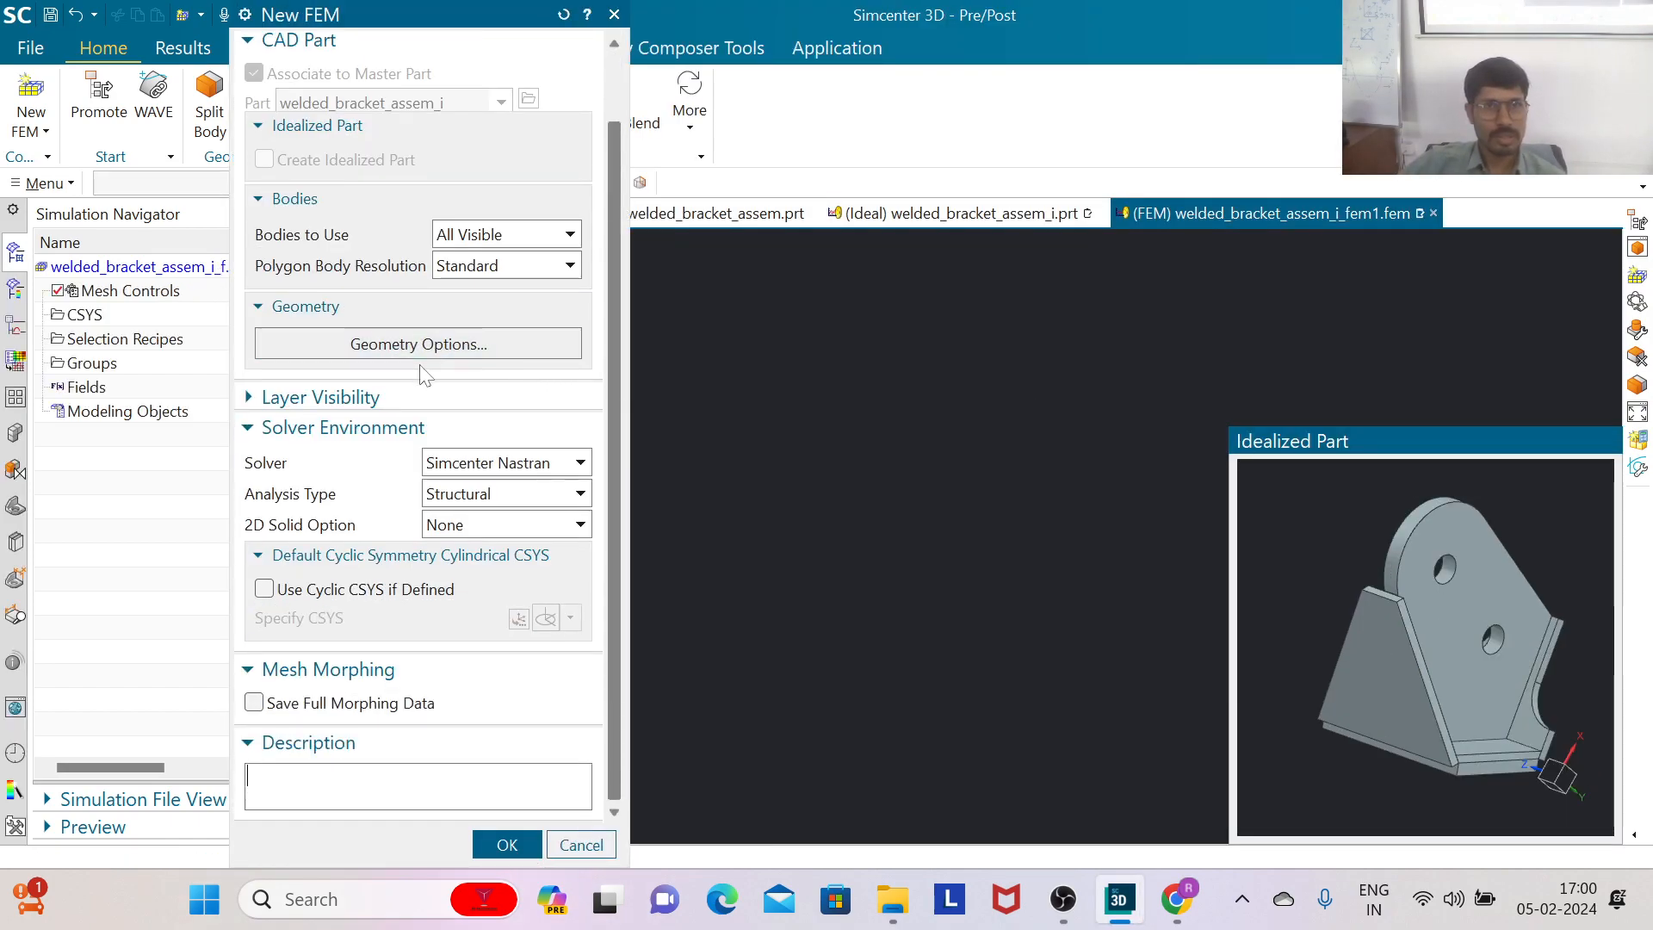
{"action": "scroll", "coordinate": [439, 387], "scroll_direction": "up", "scroll_amount": 1}
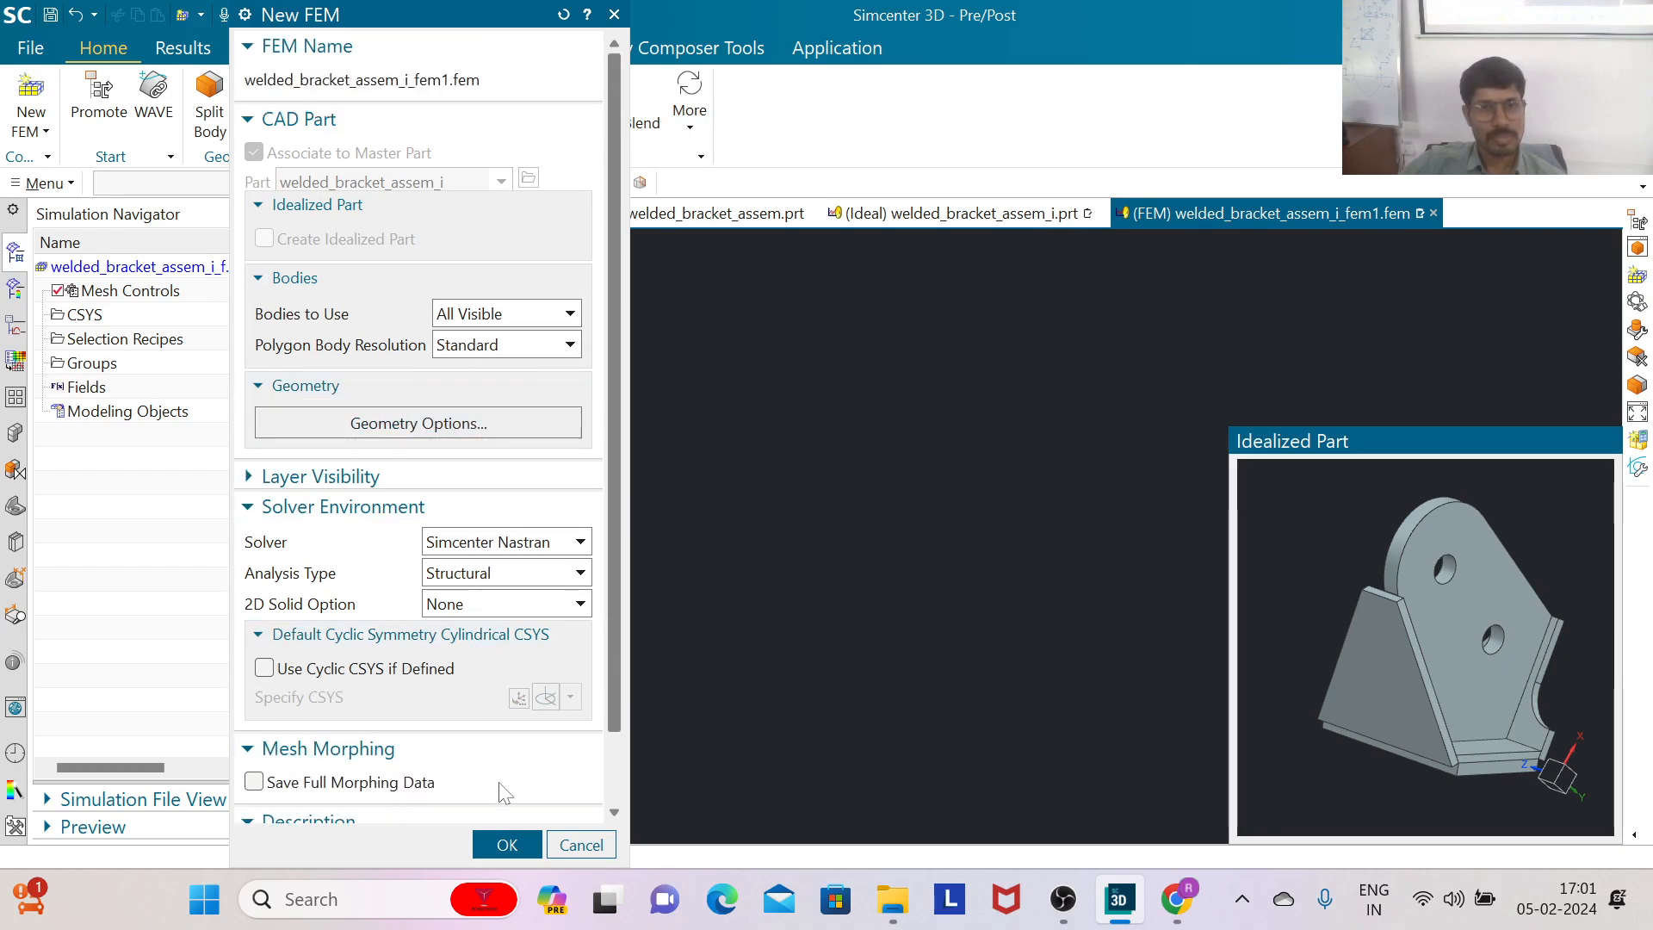
{"action": "left_click", "coordinate": [508, 845]}
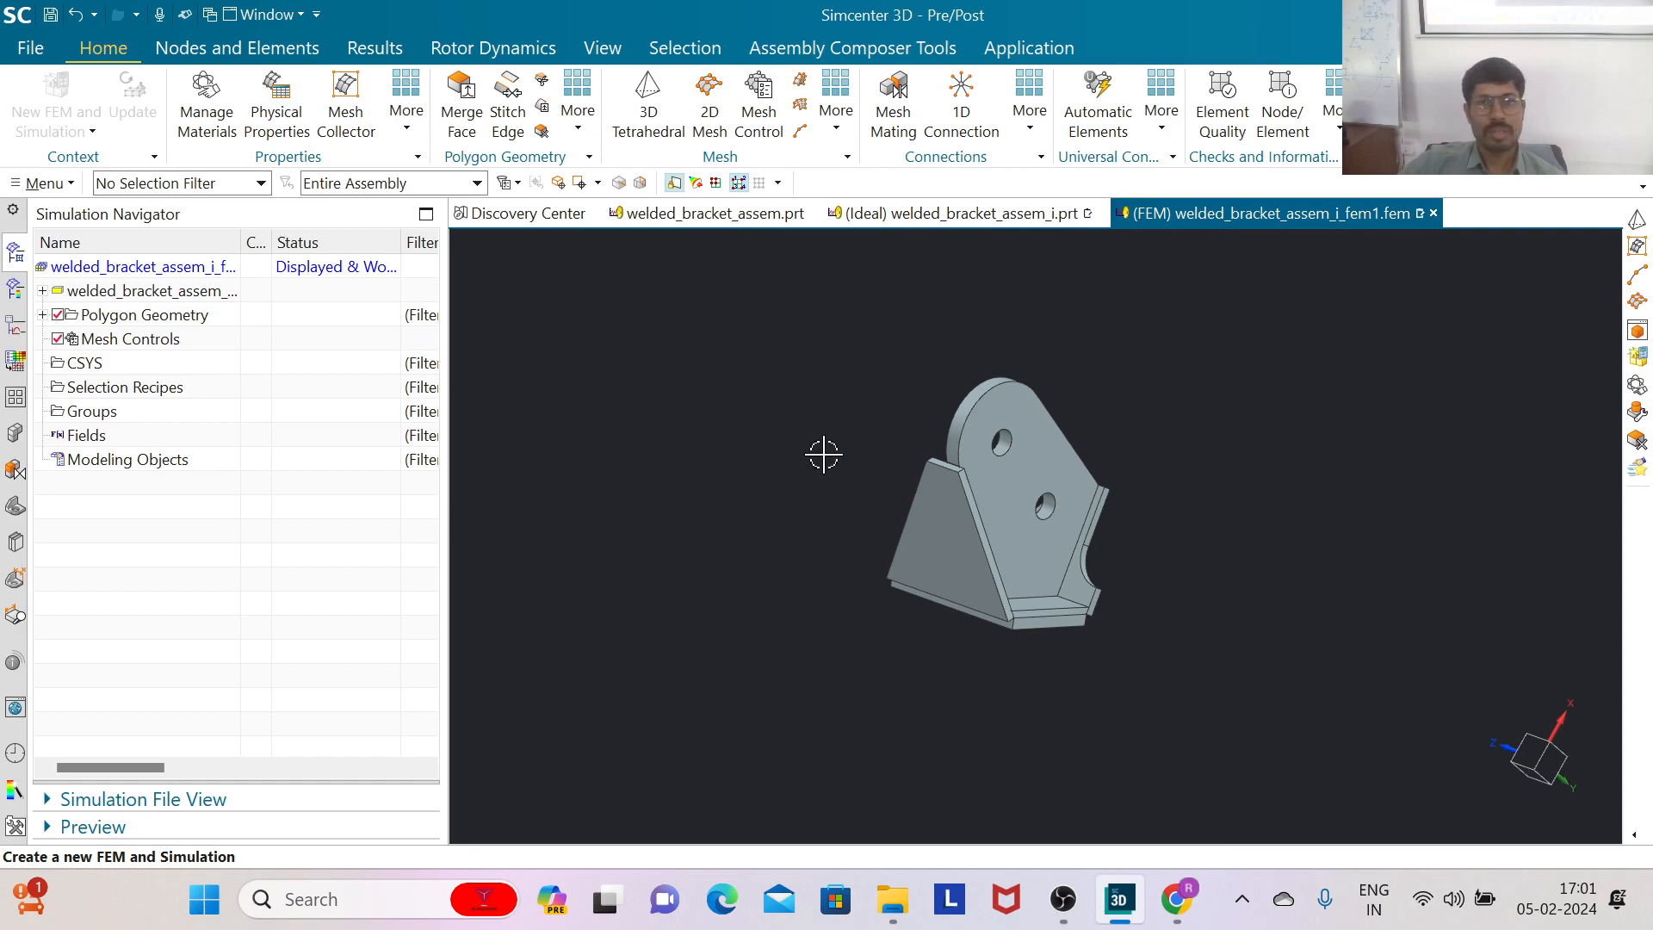
Step: Mesh all four bracket bodies with a 3D tetrahedral CTETRA(10) mesh at 10 mm element size
{"action": "left_click", "coordinate": [42, 315]}
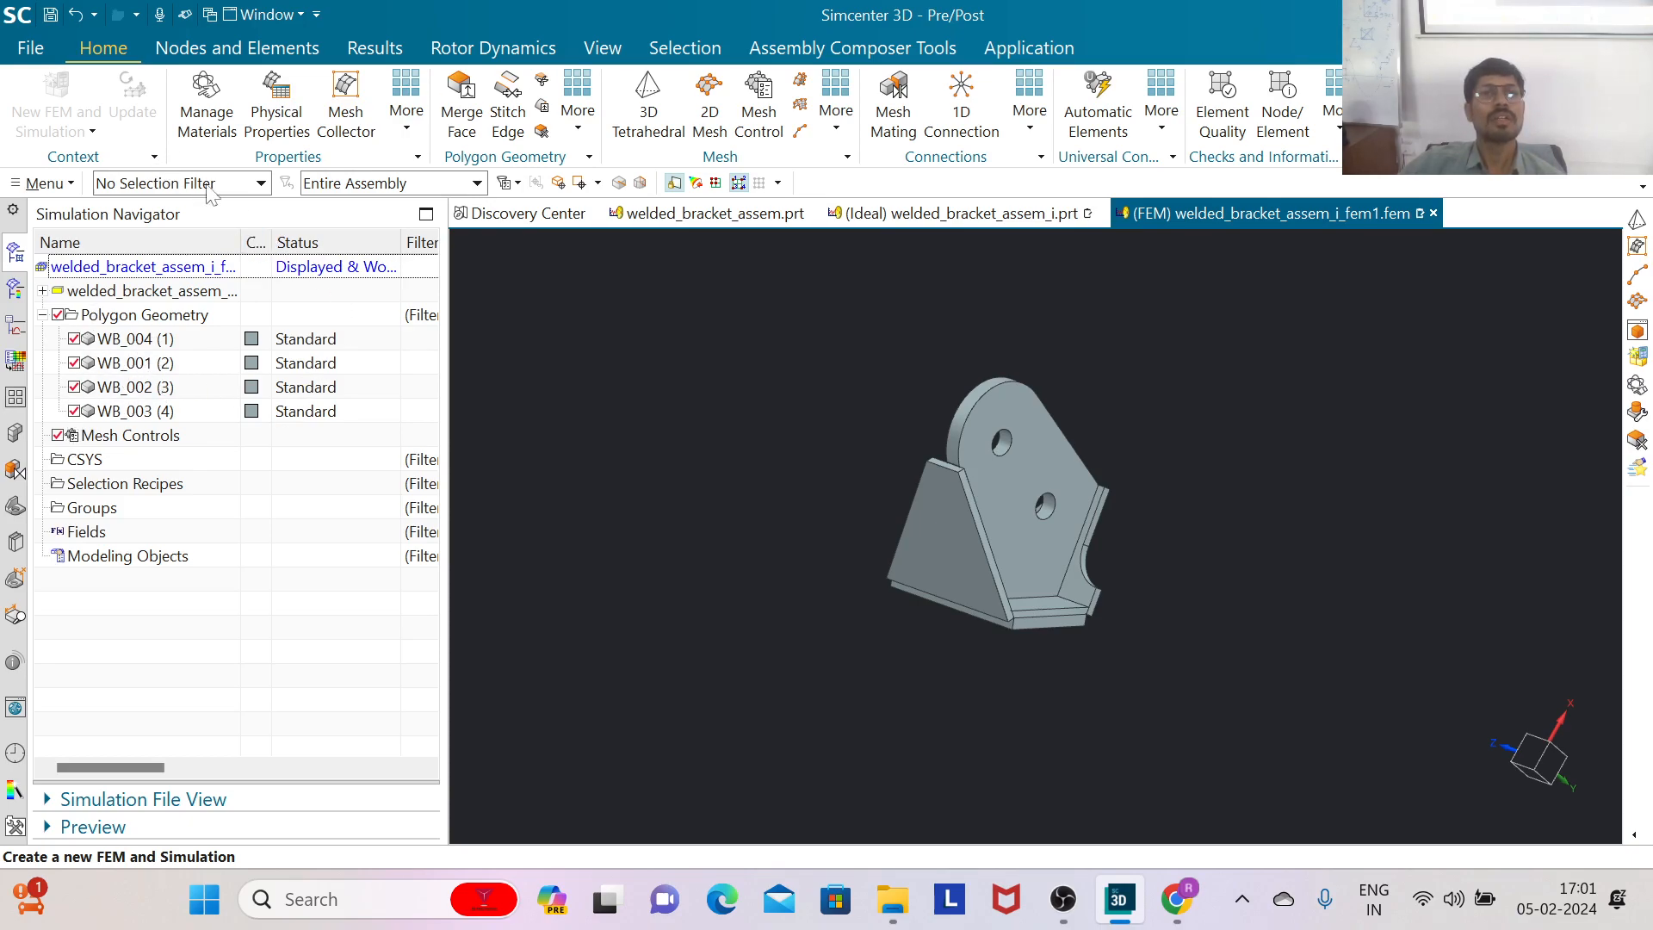
{"action": "left_click", "coordinate": [648, 103]}
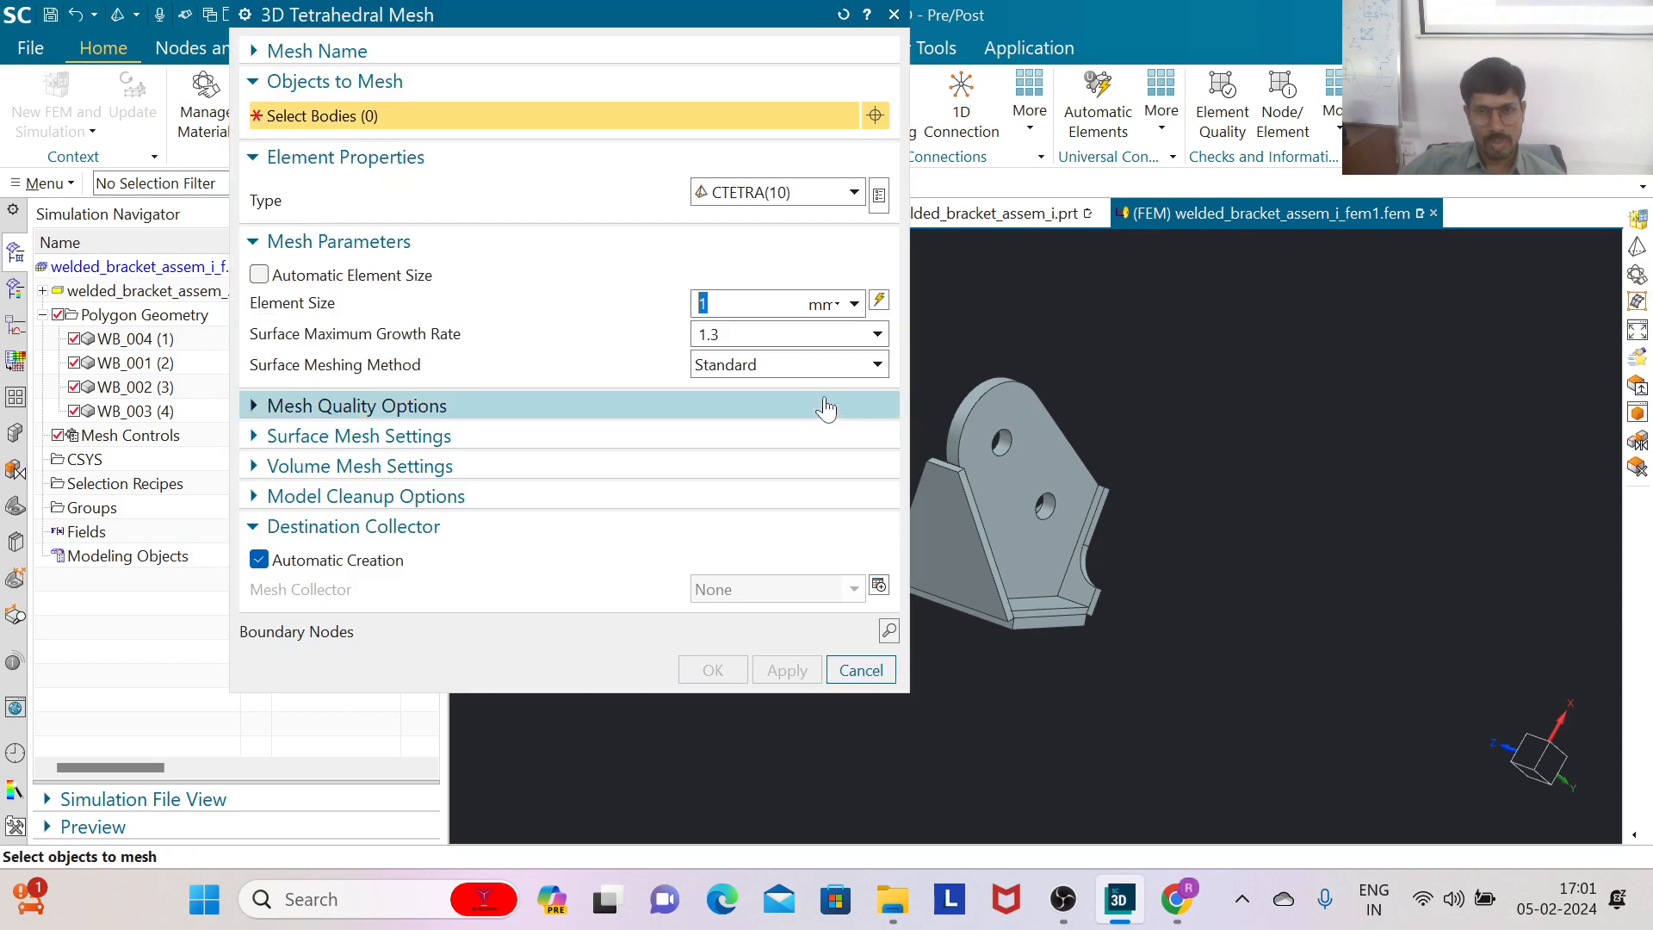
{"action": "scroll", "coordinate": [1069, 458], "scroll_direction": "down", "scroll_amount": 2}
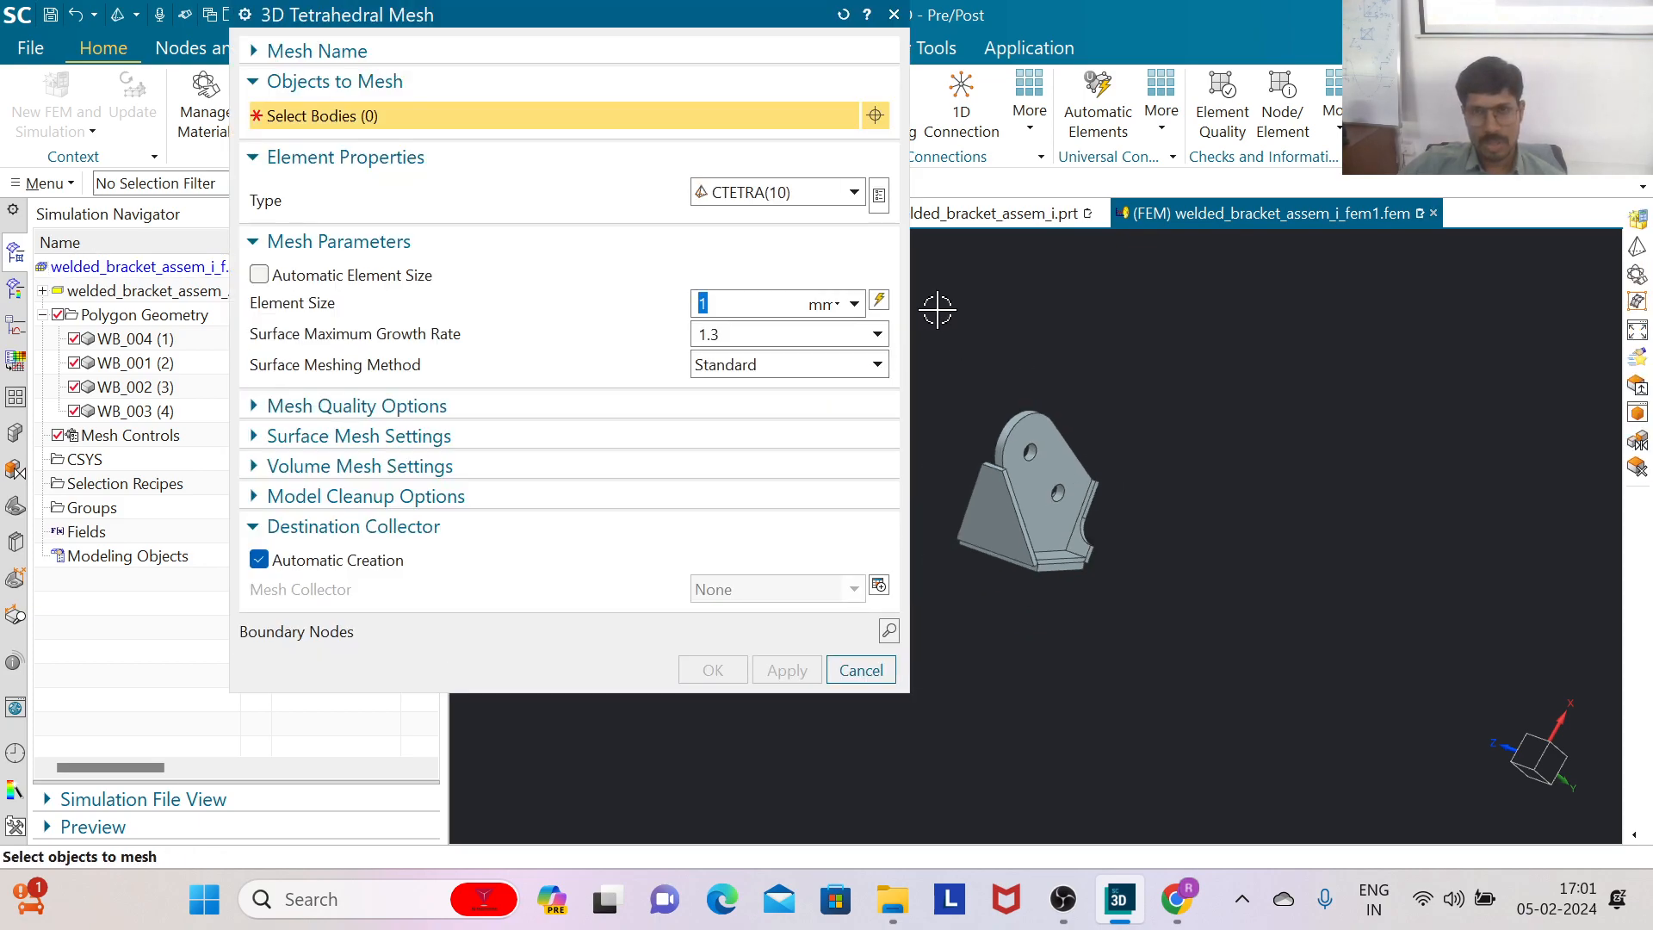
{"action": "left_click_drag", "start_coordinate": [928, 304], "coordinate": [1196, 668]}
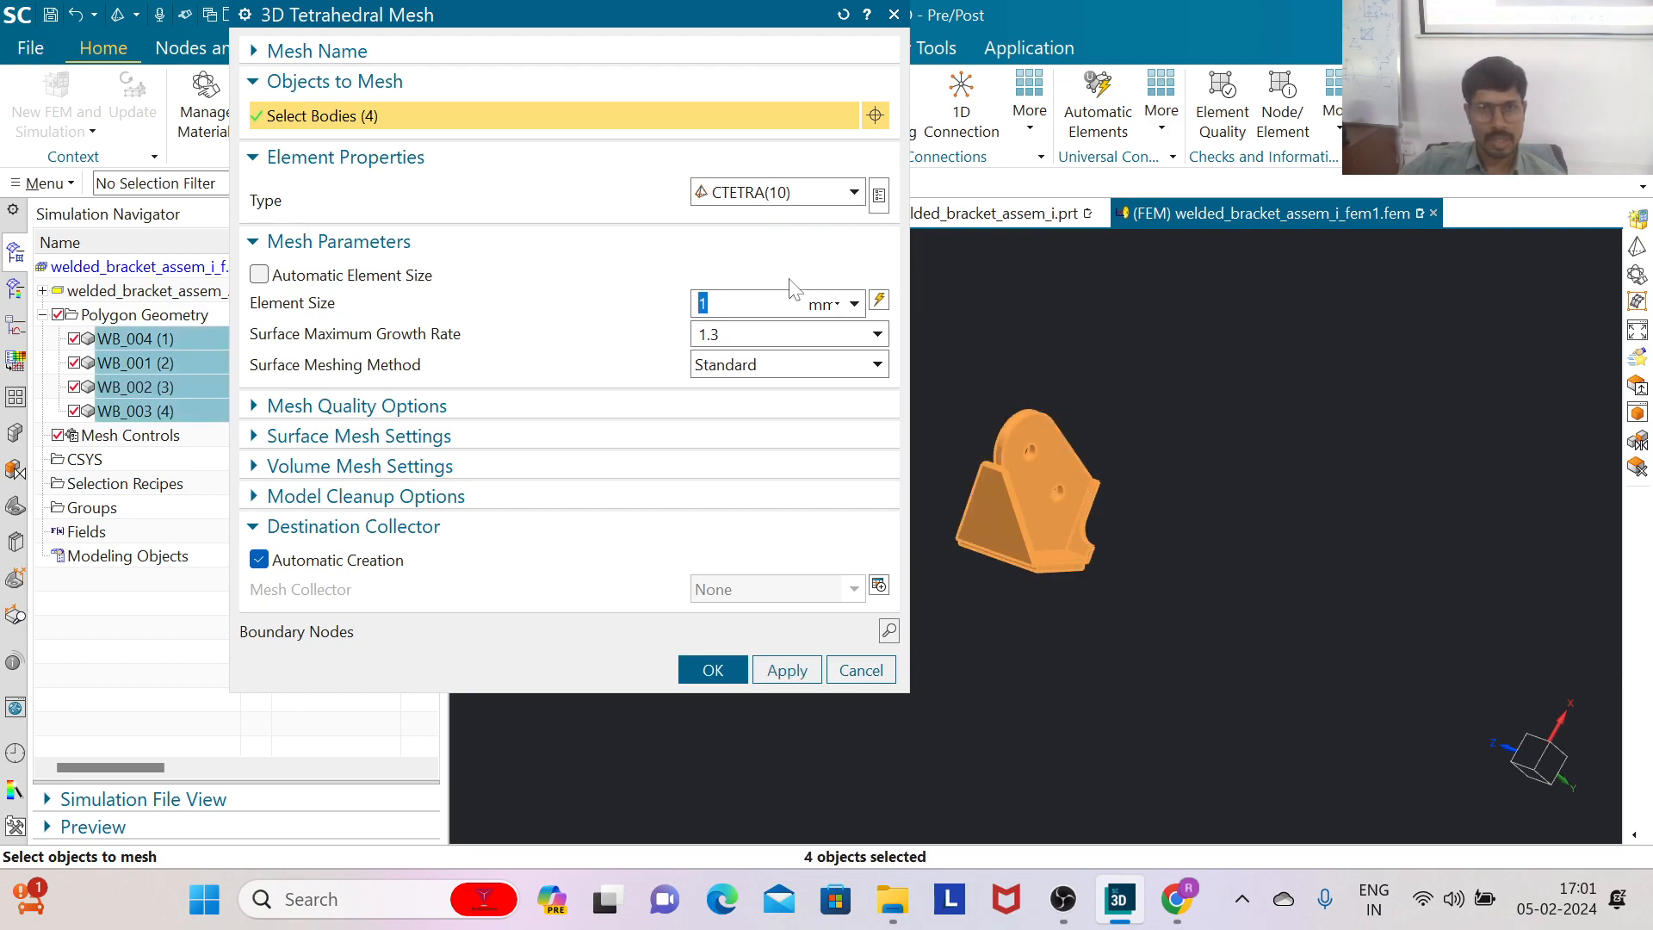
{"action": "type", "text": "0"}
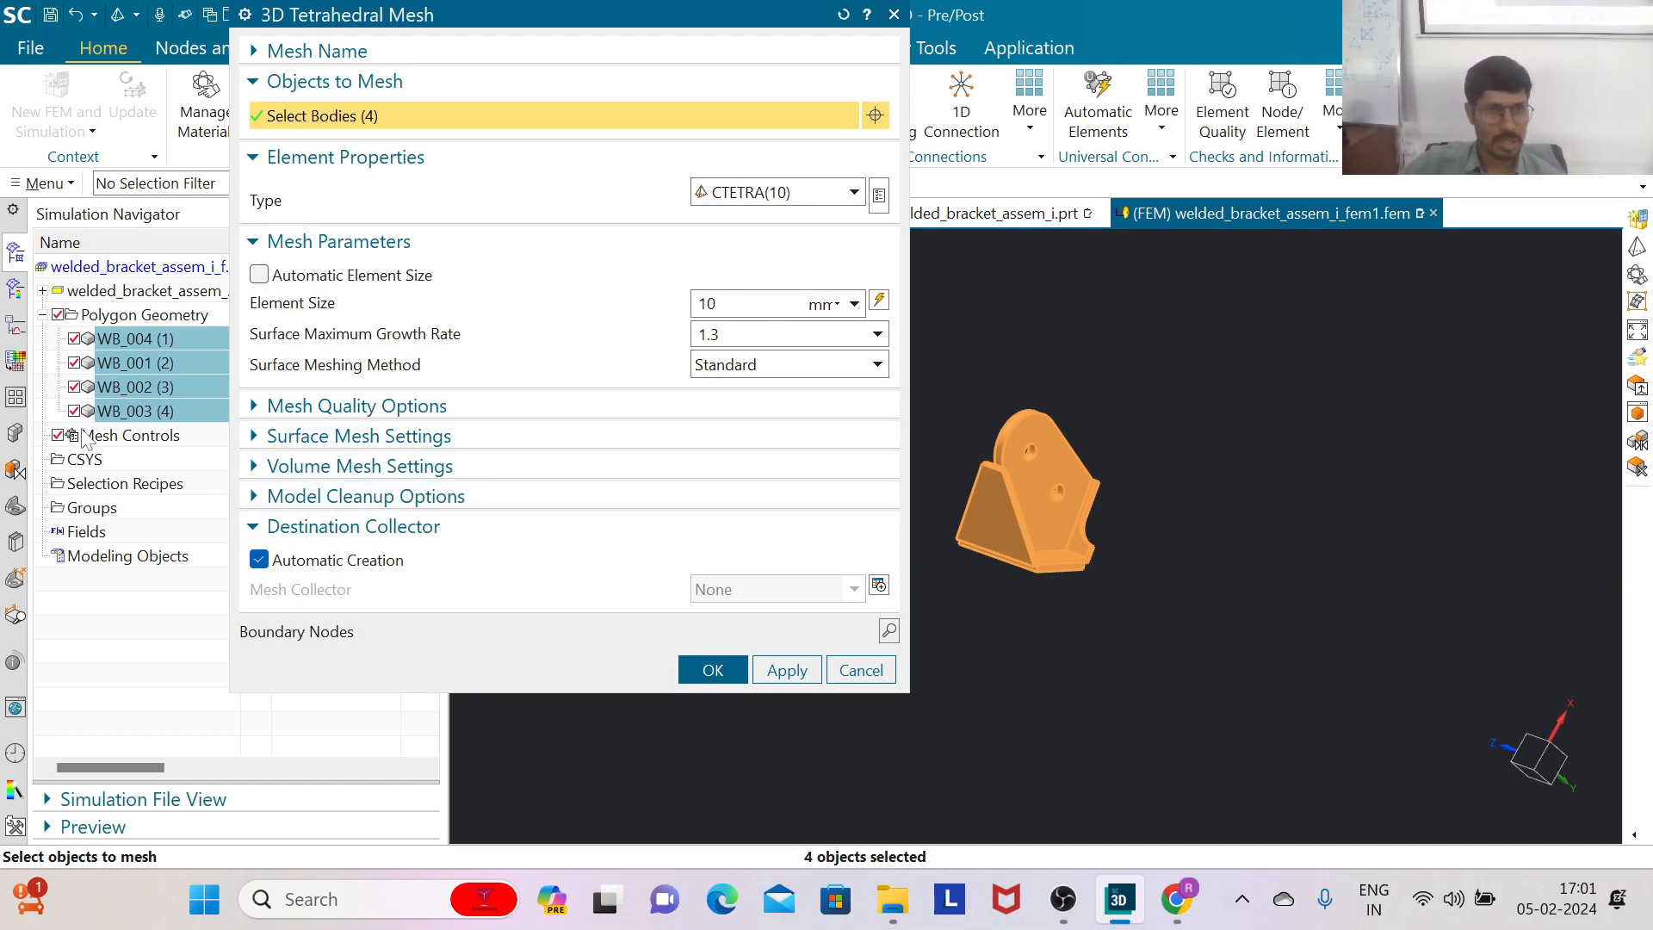
{"action": "left_click", "coordinate": [713, 672]}
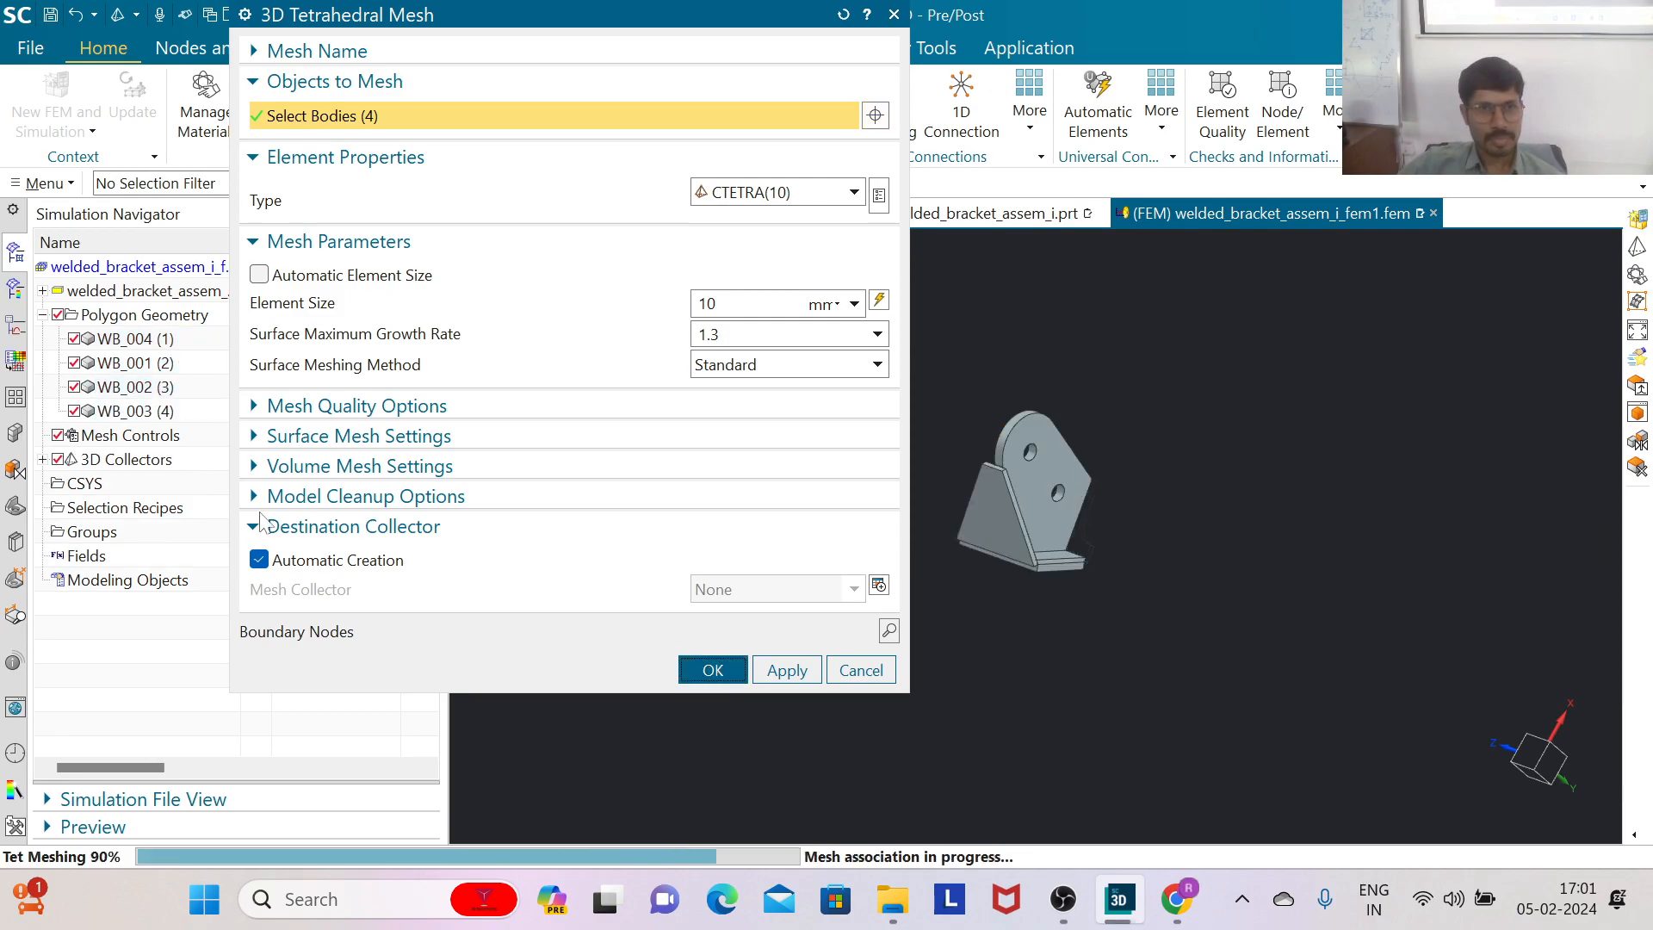
Step: Edit the Solid(1) mesh collector's PSOLID1 property to assign the library material Aluminum_2014
{"action": "left_click", "coordinate": [42, 459]}
{"action": "left_click", "coordinate": [59, 484]}
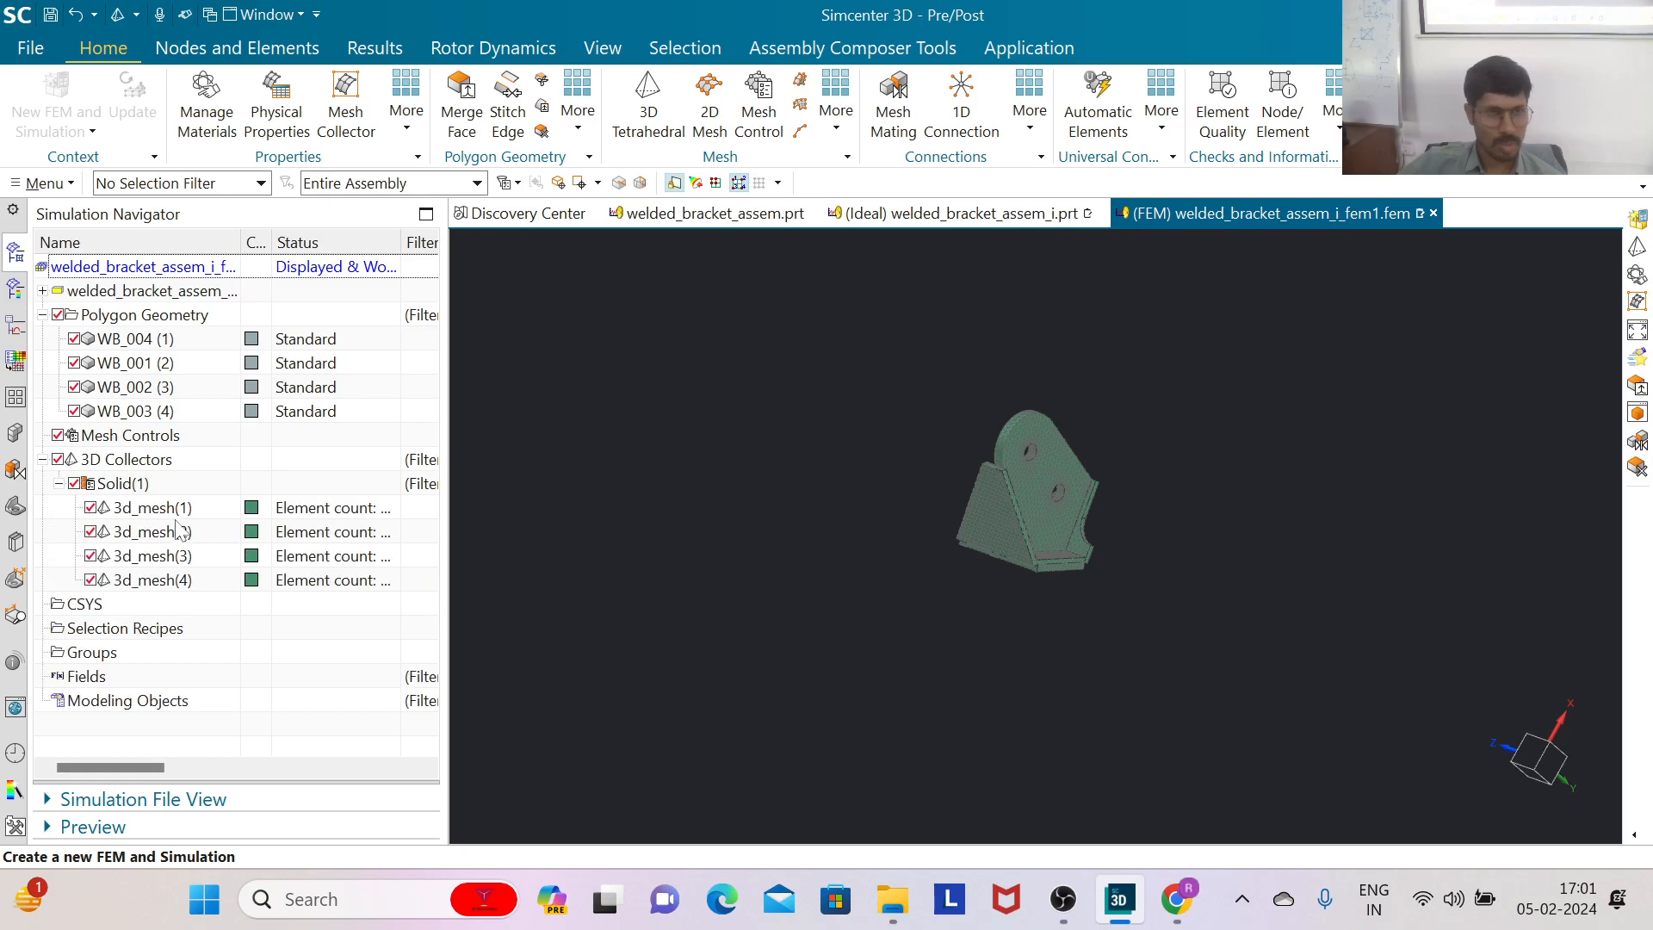
{"action": "left_click", "coordinate": [141, 484]}
{"action": "right_click", "coordinate": [140, 484]}
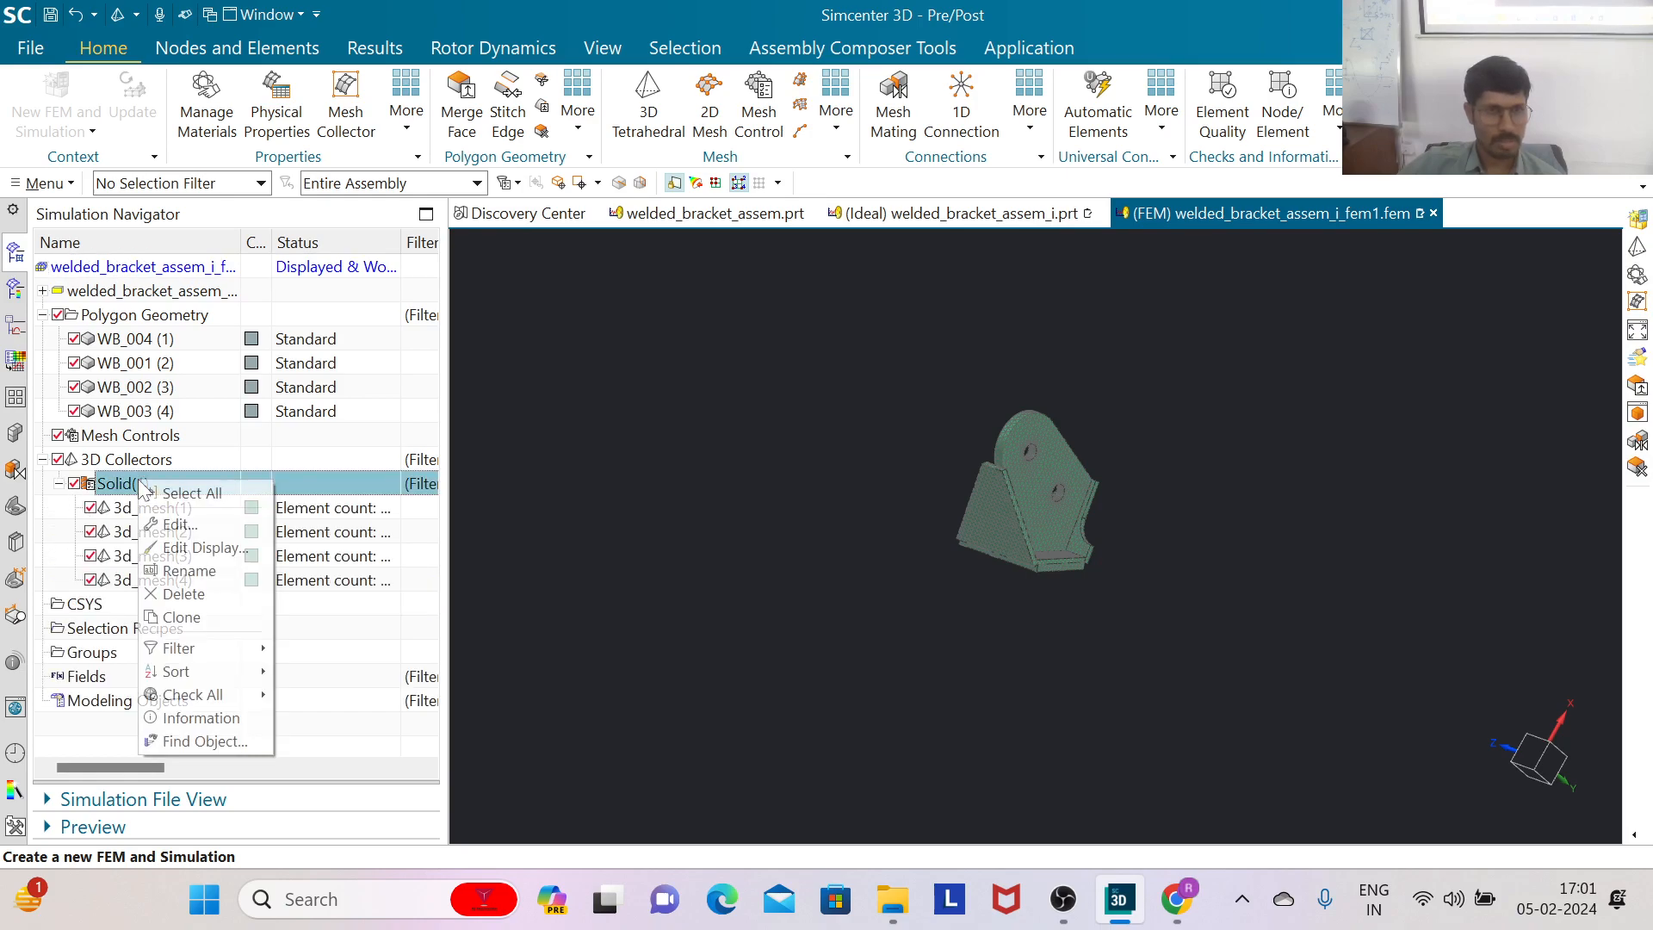
{"action": "left_click", "coordinate": [194, 525]}
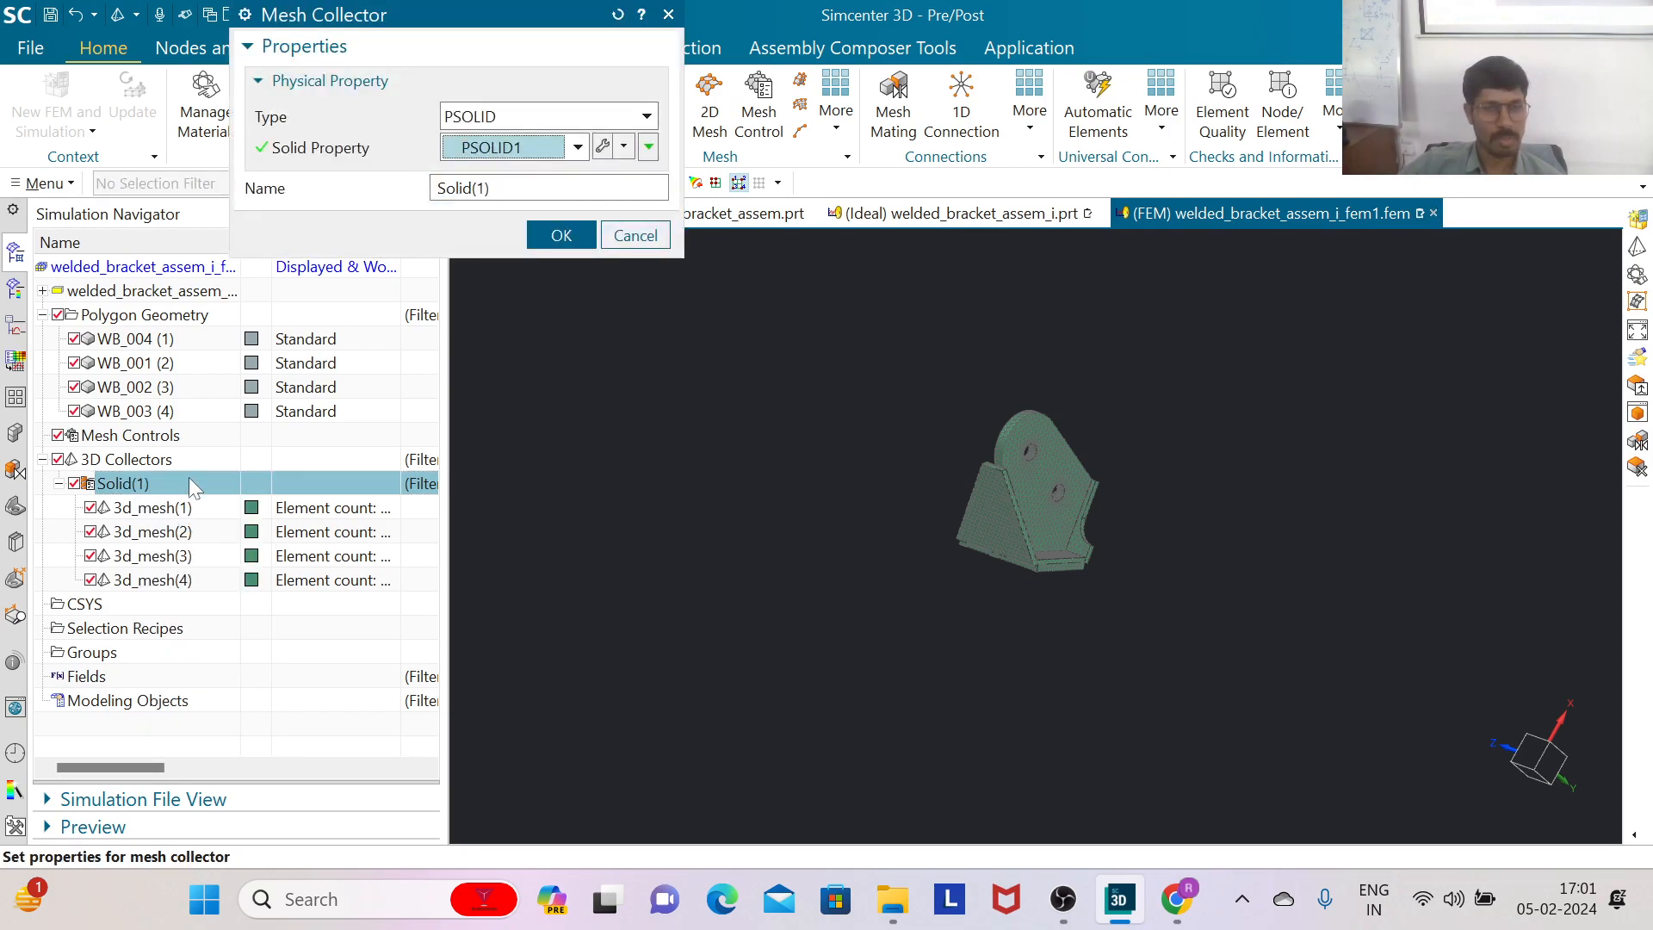
{"action": "left_click", "coordinate": [603, 146]}
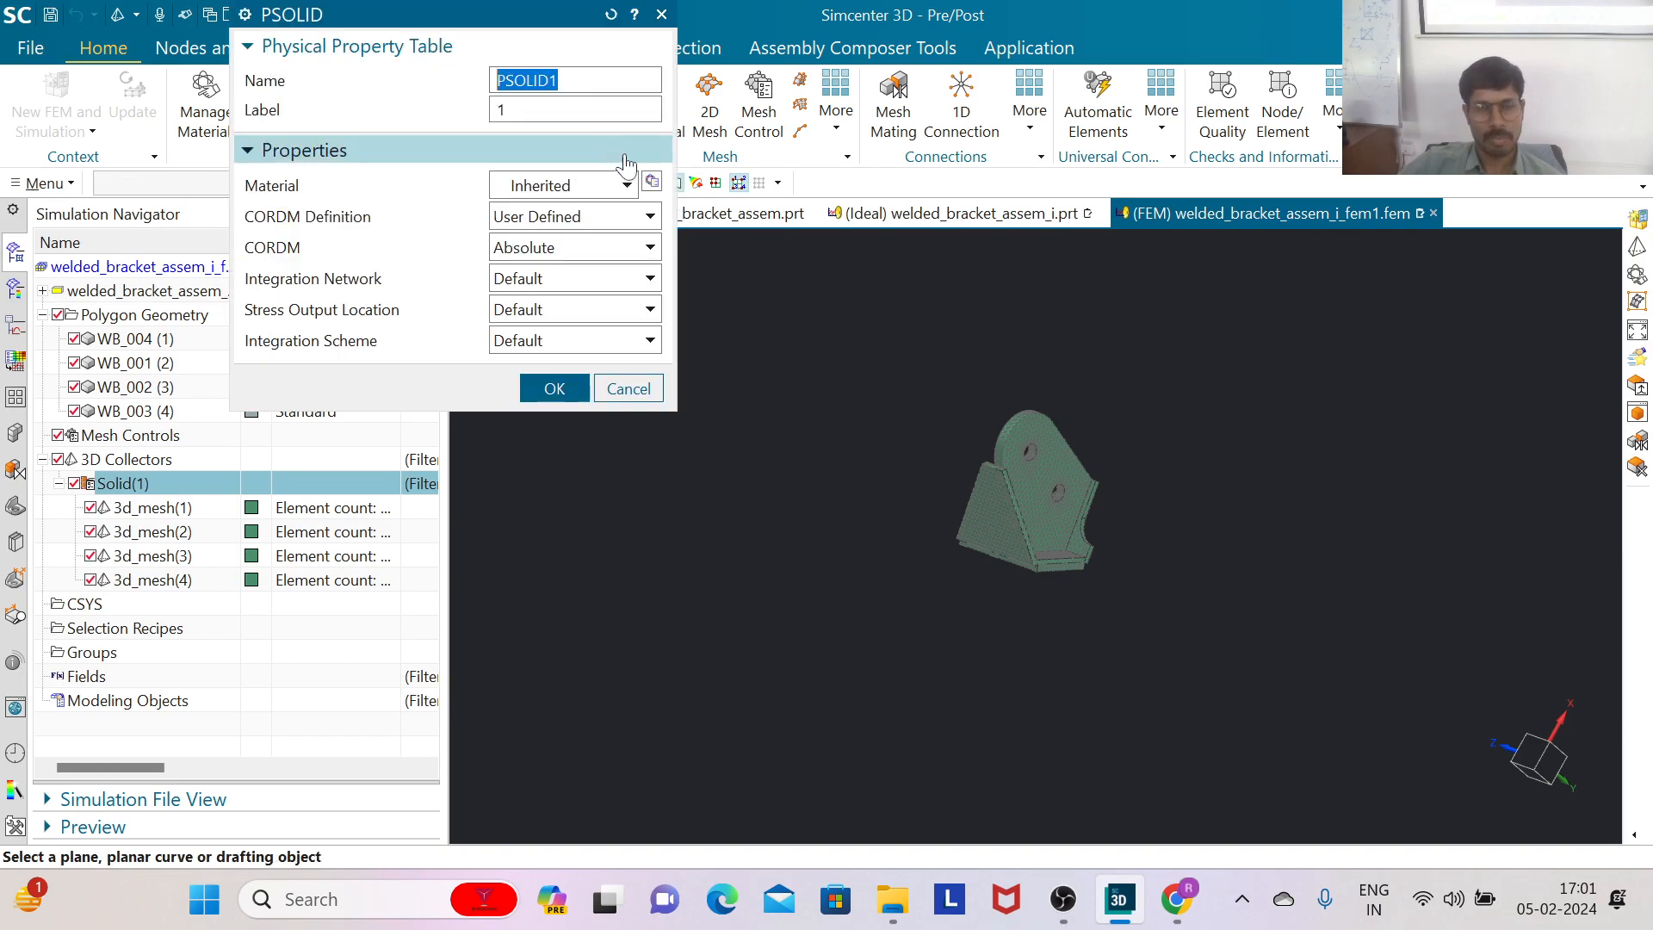
{"action": "left_click", "coordinate": [652, 182]}
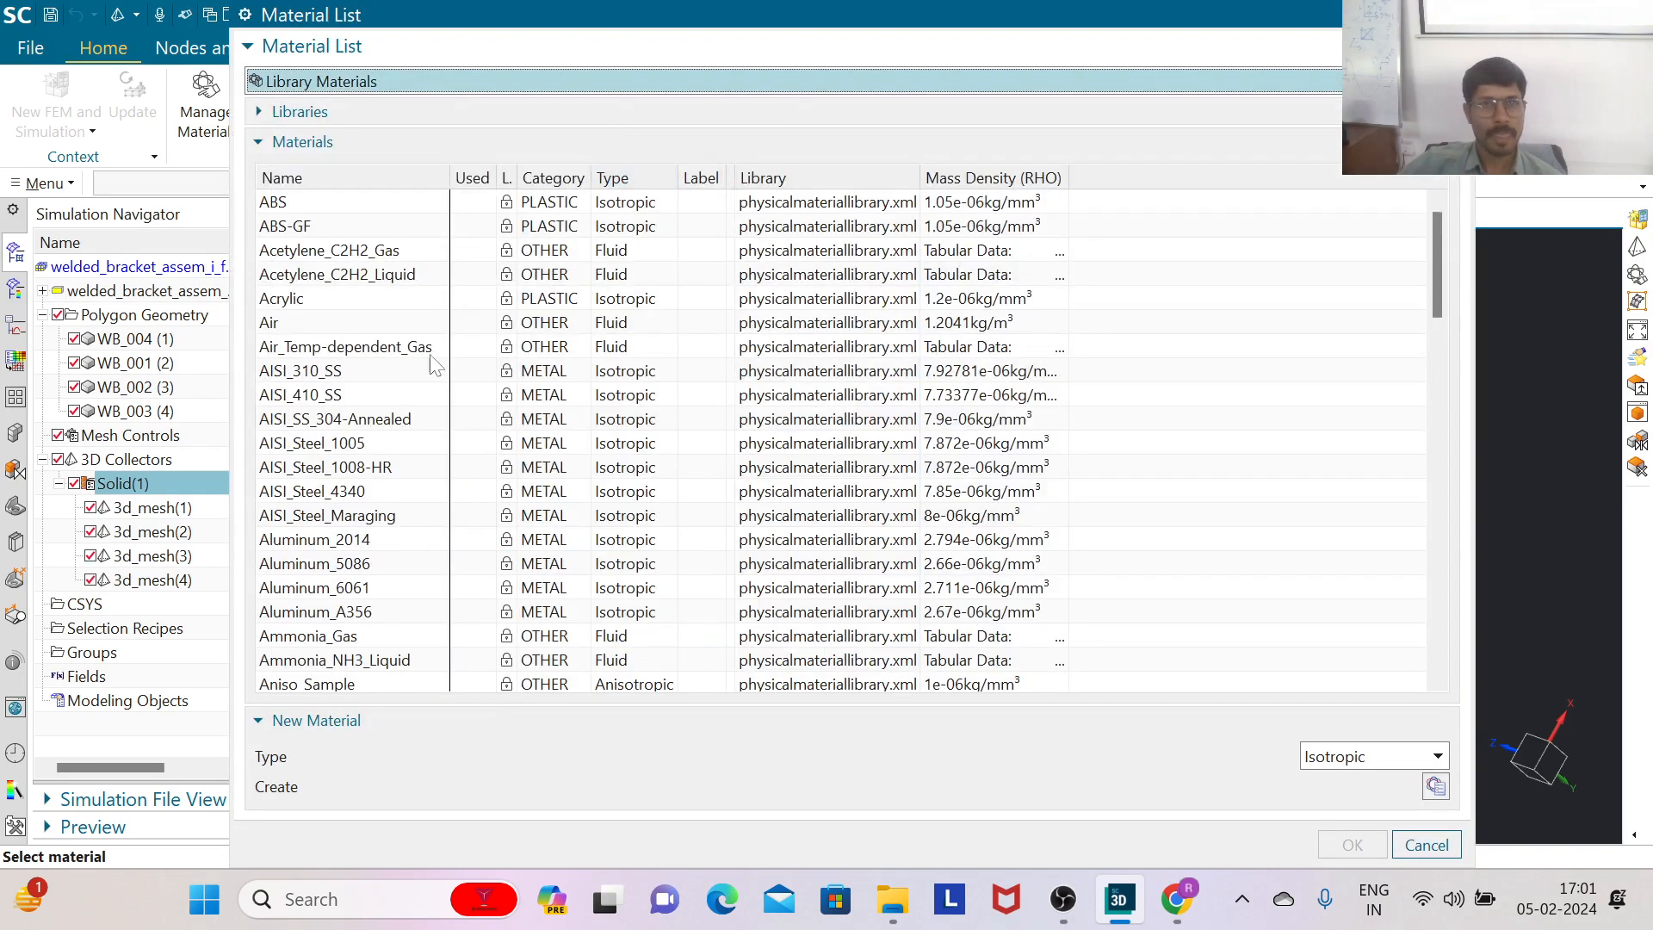
{"action": "left_click", "coordinate": [365, 541]}
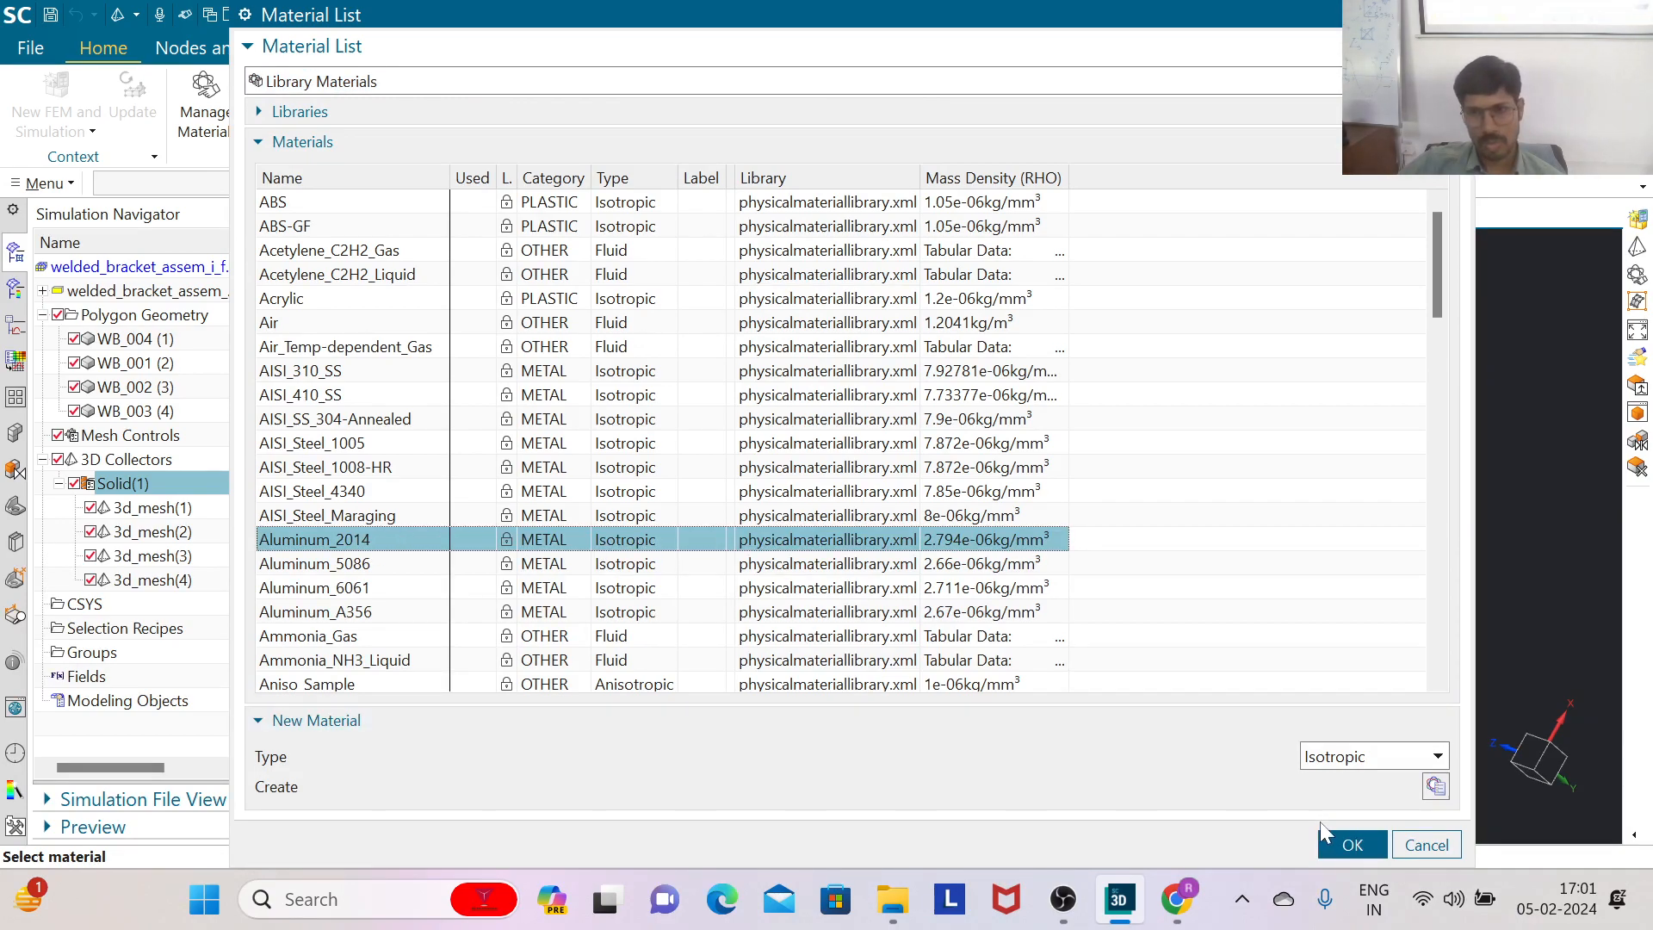
{"action": "left_click", "coordinate": [1351, 845]}
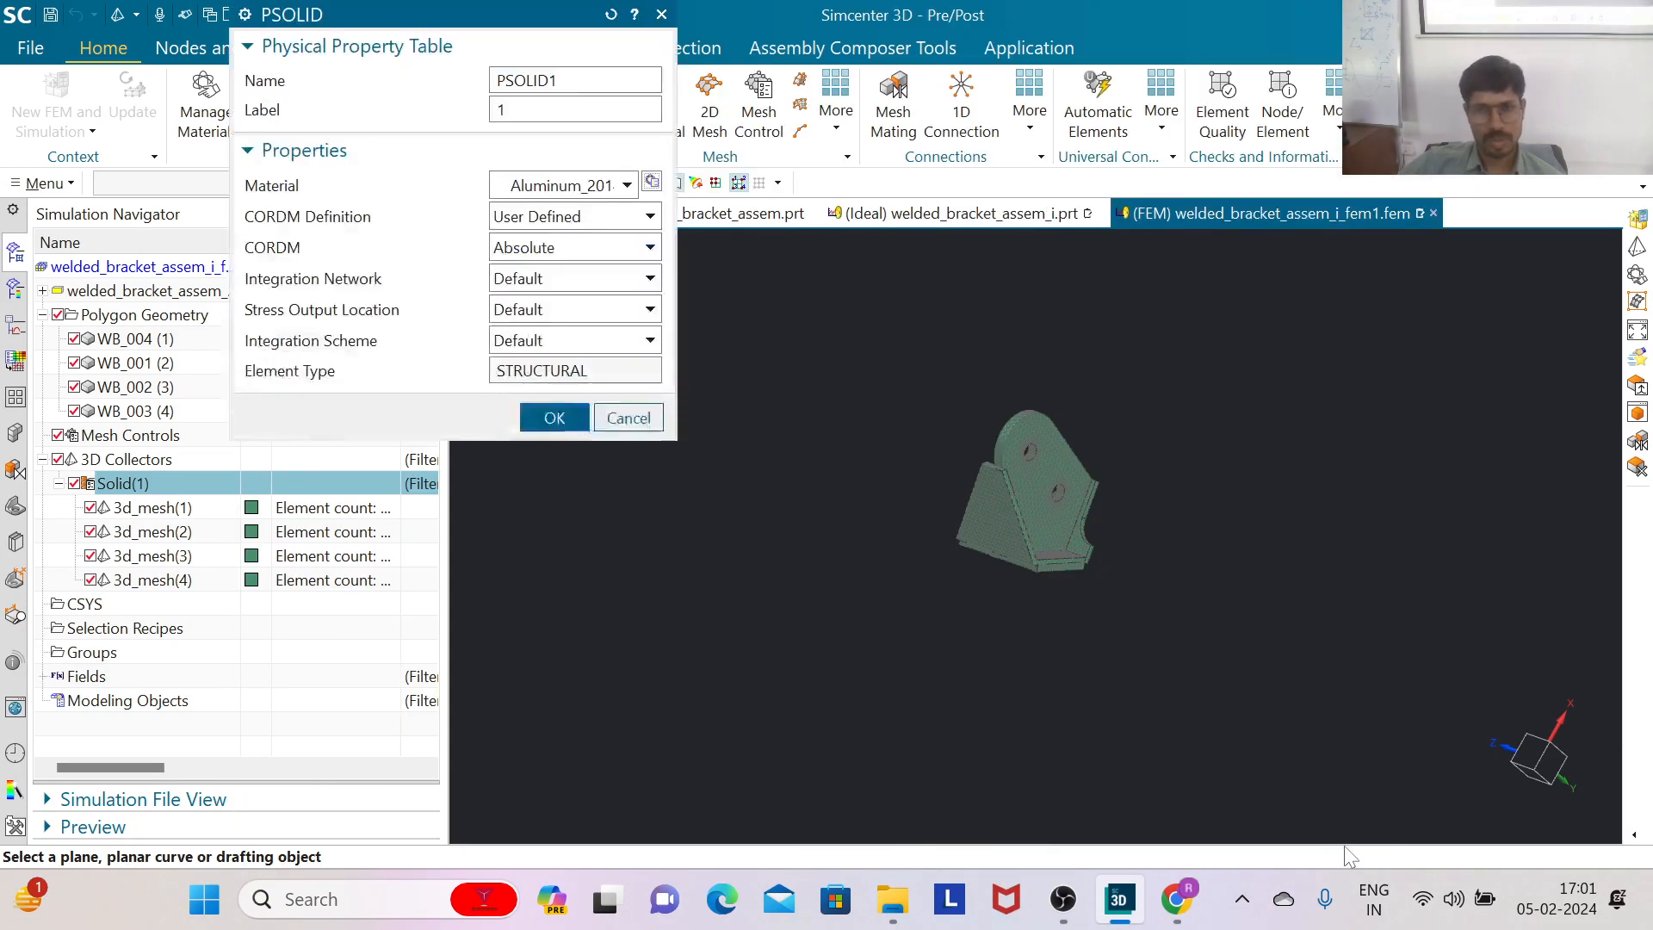
{"action": "left_click", "coordinate": [553, 420]}
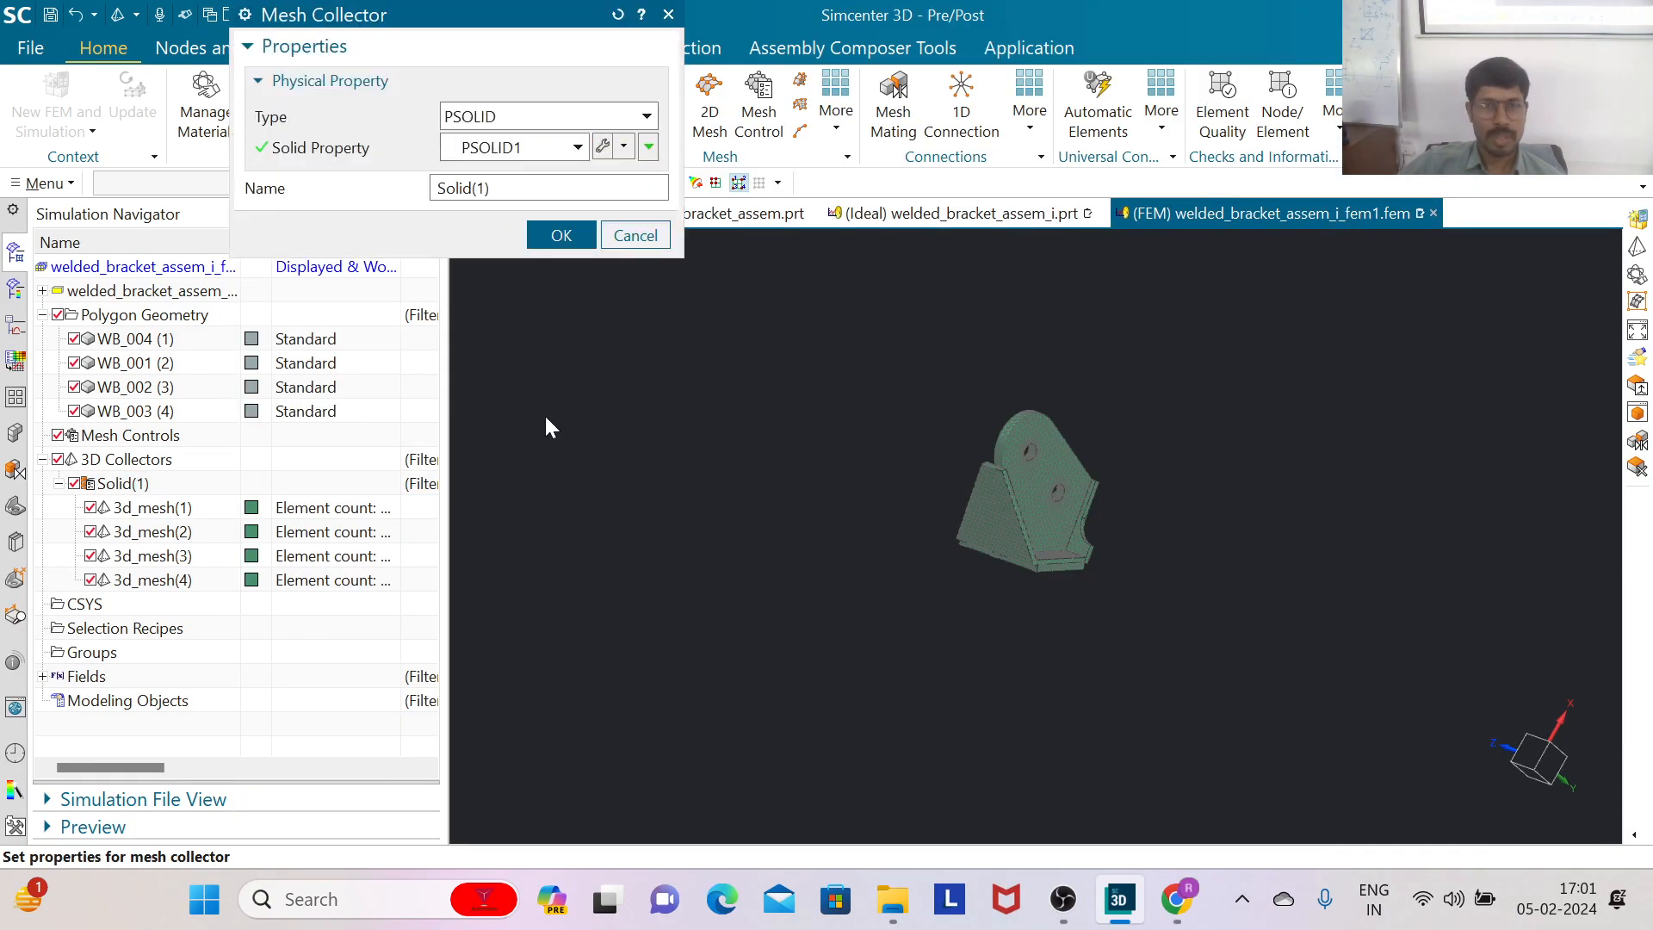
{"action": "left_click", "coordinate": [564, 239]}
Step: Inspect the mesh where the bracket plates meet and create a new Simcenter Nastran simulation file associated with the FEM
{"action": "scroll", "coordinate": [1066, 490], "scroll_direction": "up", "scroll_amount": 3}
{"action": "scroll", "coordinate": [1066, 489], "scroll_direction": "up", "scroll_amount": 2}
{"action": "scroll", "coordinate": [1173, 494], "scroll_direction": "down", "scroll_amount": 3}
{"action": "middle_click_drag", "start_coordinate": [1263, 517], "coordinate": [1174, 543]}
{"action": "scroll", "coordinate": [904, 397], "scroll_direction": "up", "scroll_amount": 3}
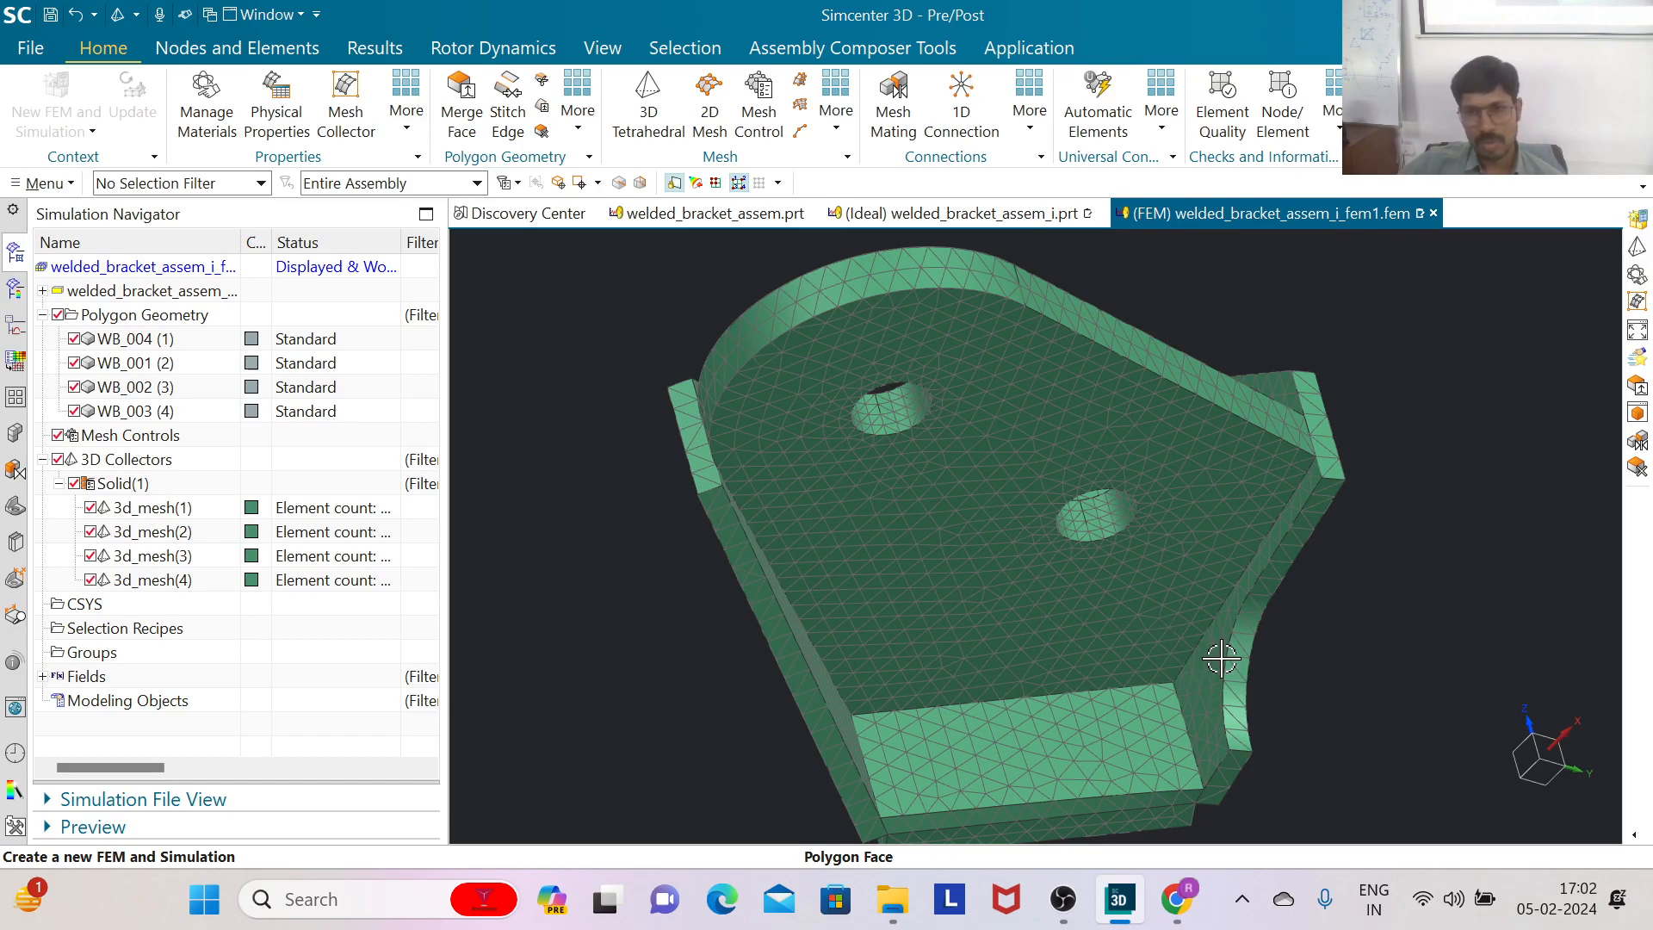
{"action": "scroll", "coordinate": [1217, 657], "scroll_direction": "down", "scroll_amount": 3}
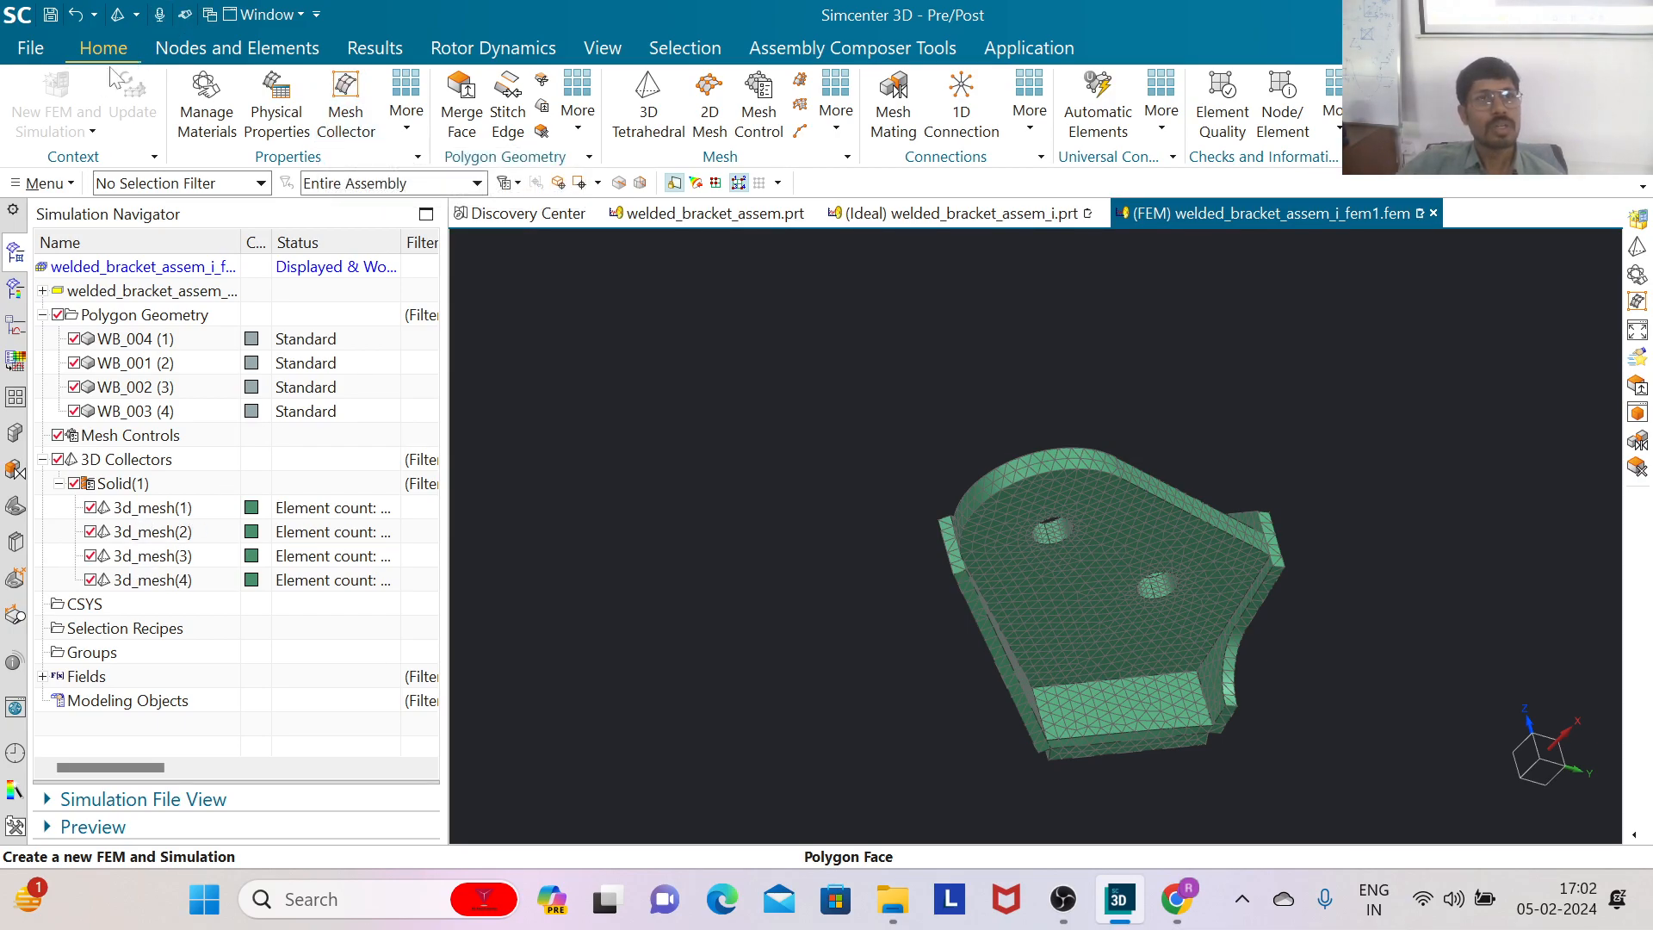
{"action": "left_click", "coordinate": [93, 134]}
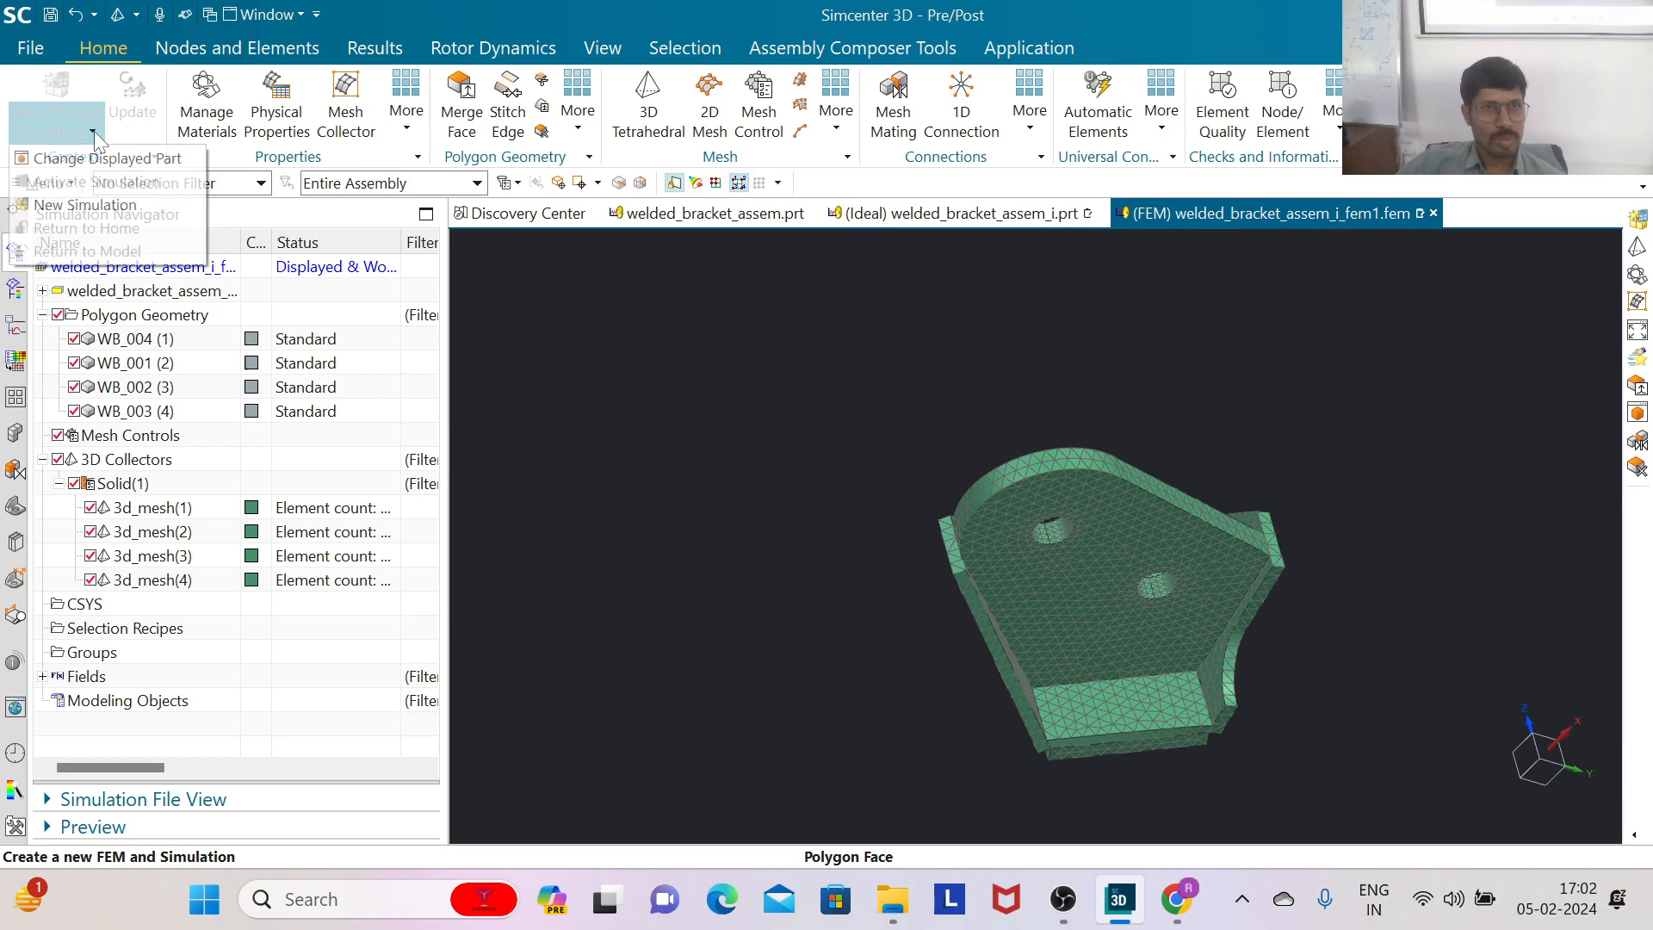
{"action": "left_click", "coordinate": [99, 211]}
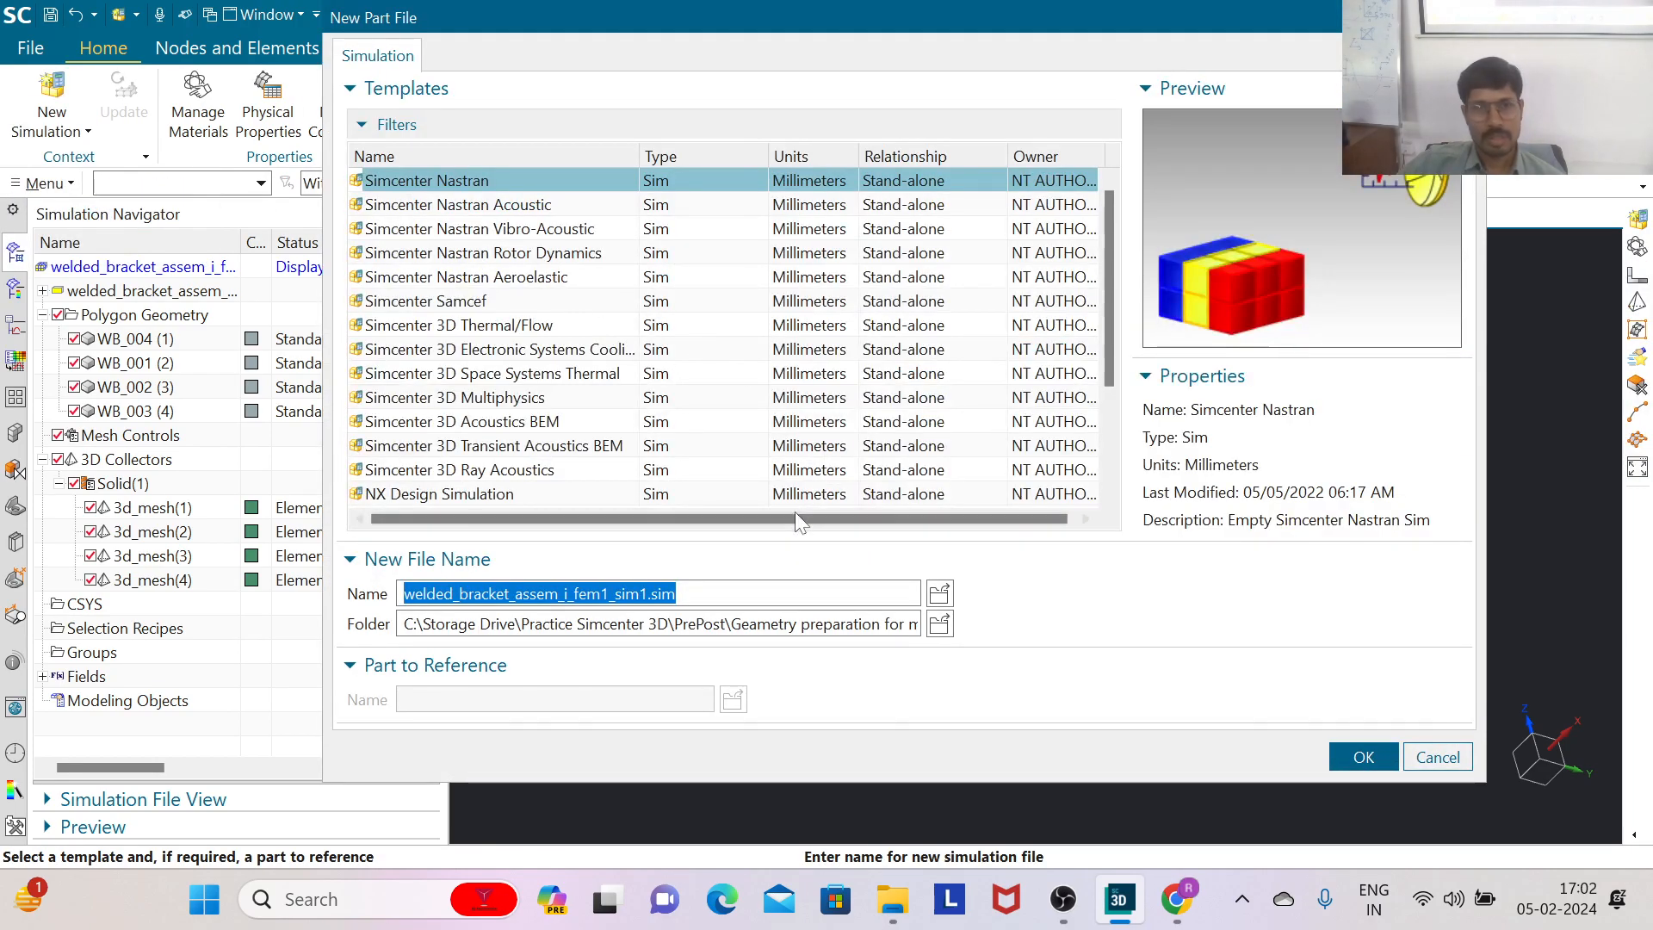
{"action": "left_click", "coordinate": [1357, 758]}
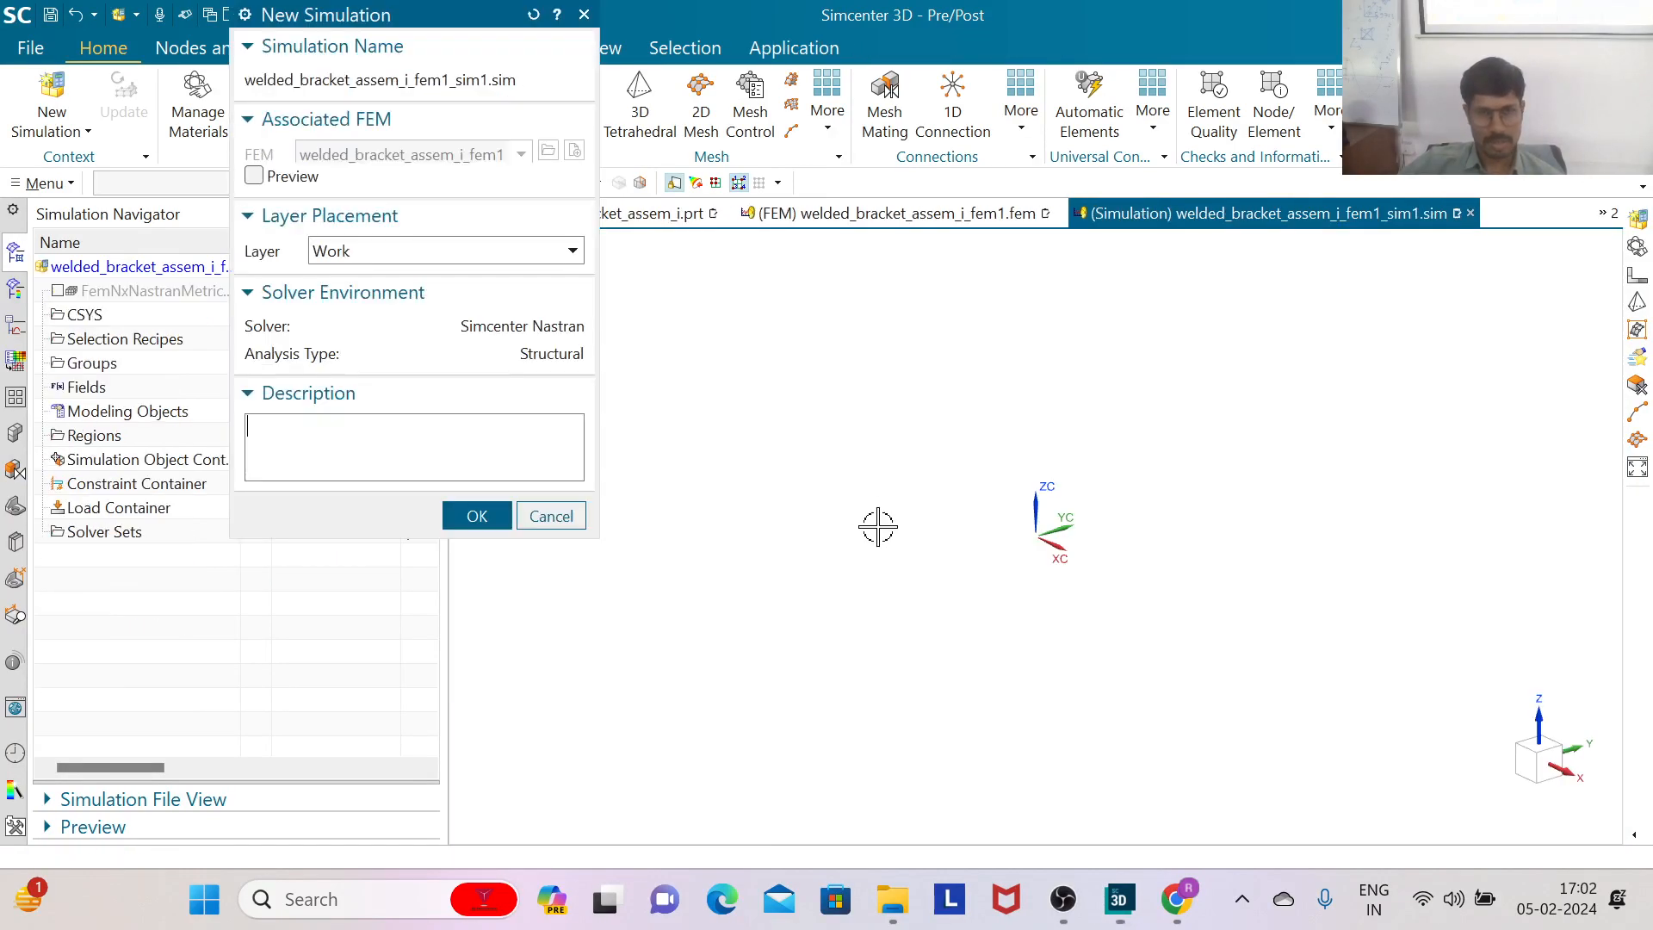
{"action": "left_click", "coordinate": [478, 517]}
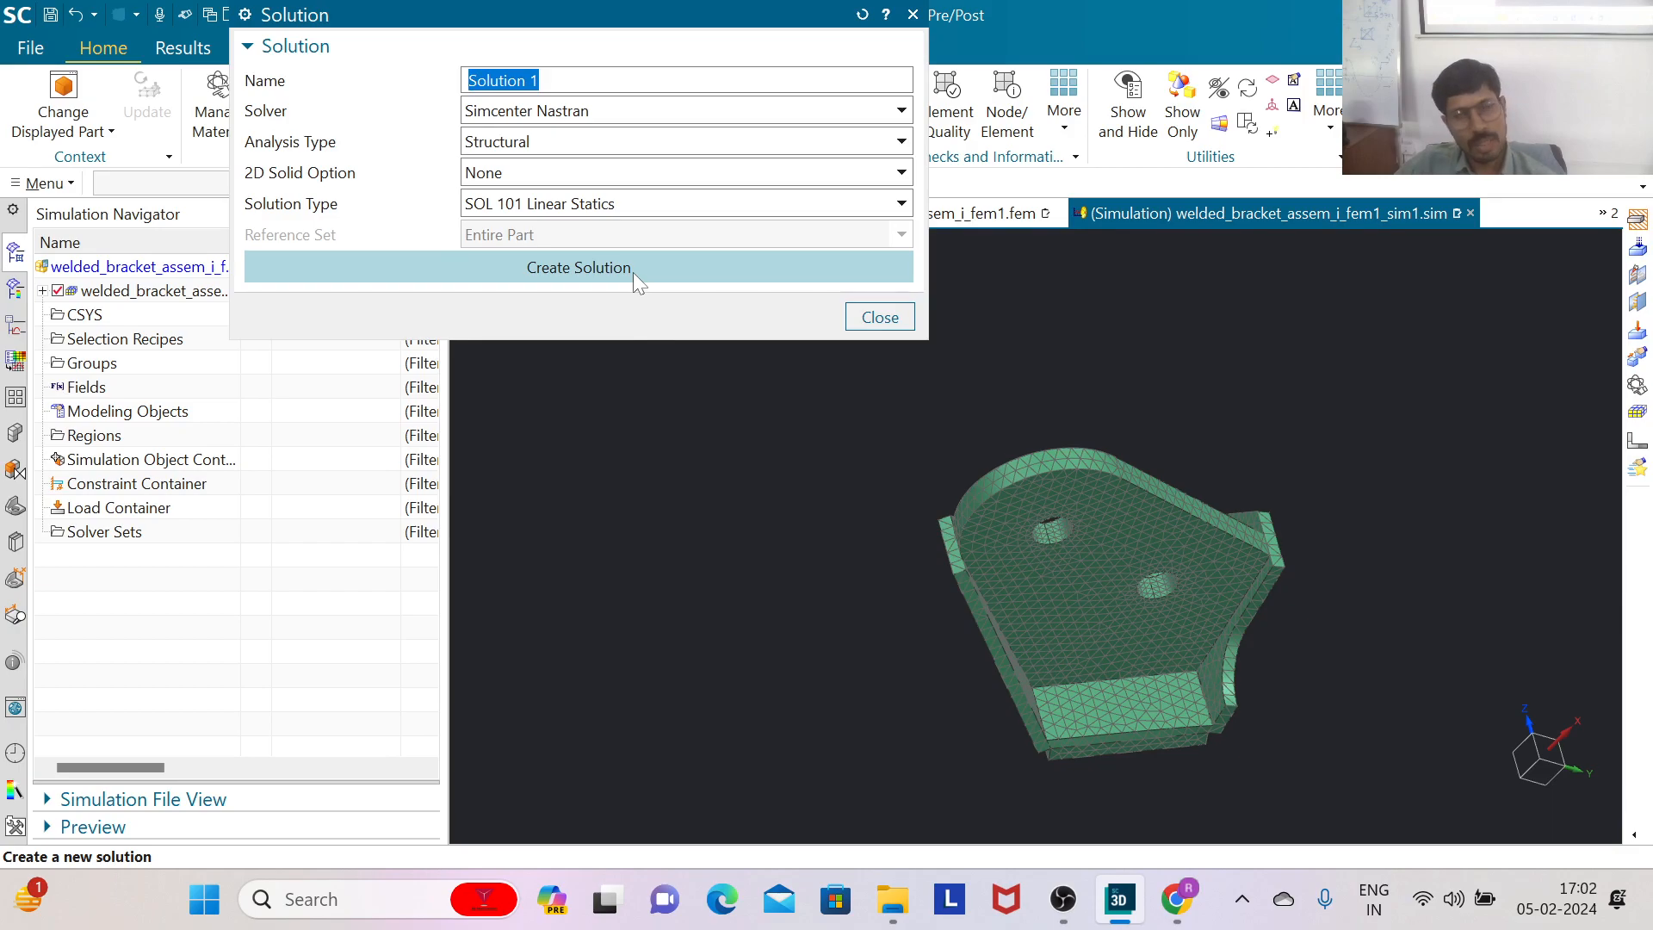
Step: Create Solution 1 as SOL 101 Linear Statics, with Case Control solution parameters that set BAILOUT to -1
{"action": "left_click", "coordinate": [634, 272]}
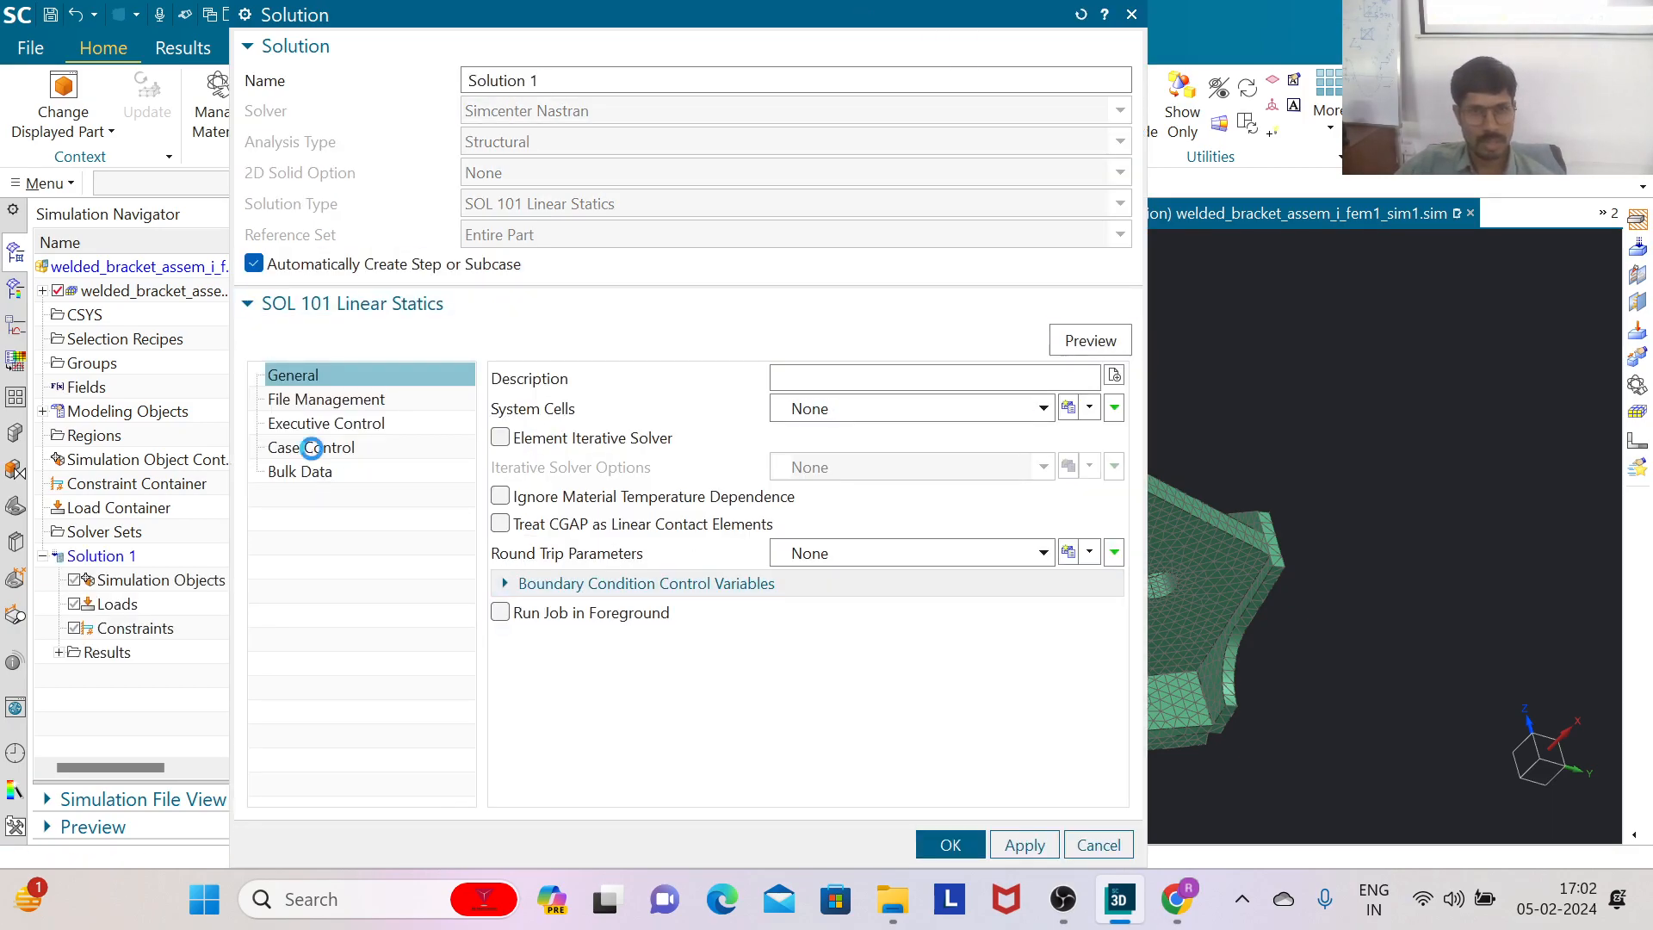
{"action": "left_click", "coordinate": [313, 446]}
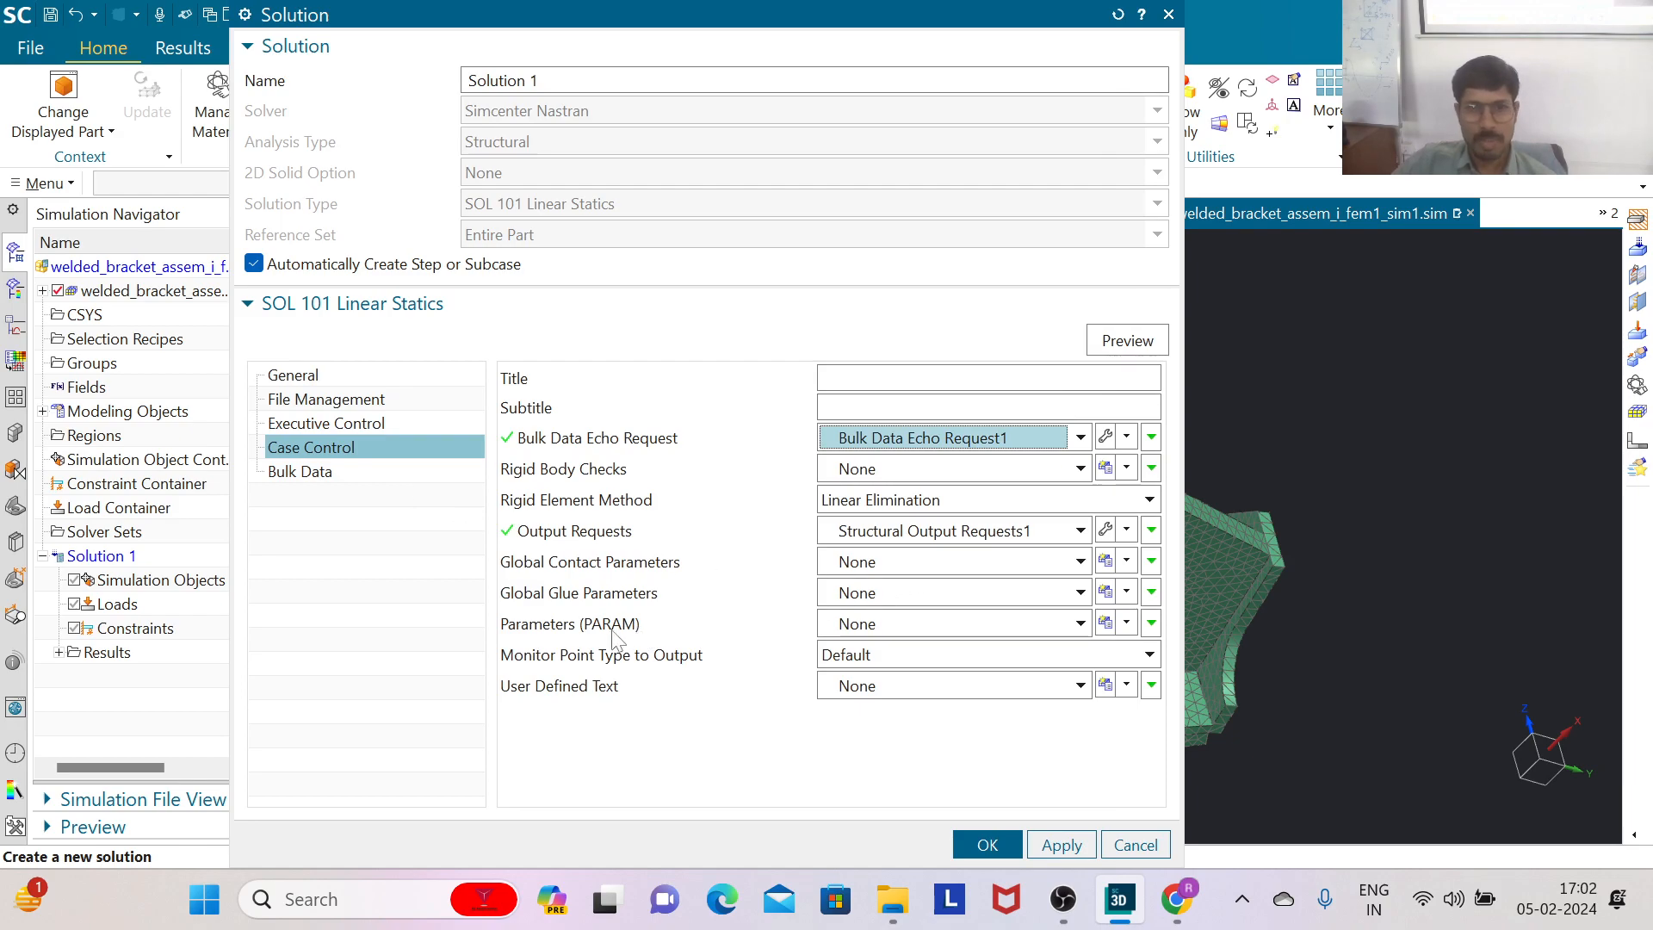
{"action": "left_click", "coordinate": [1106, 622]}
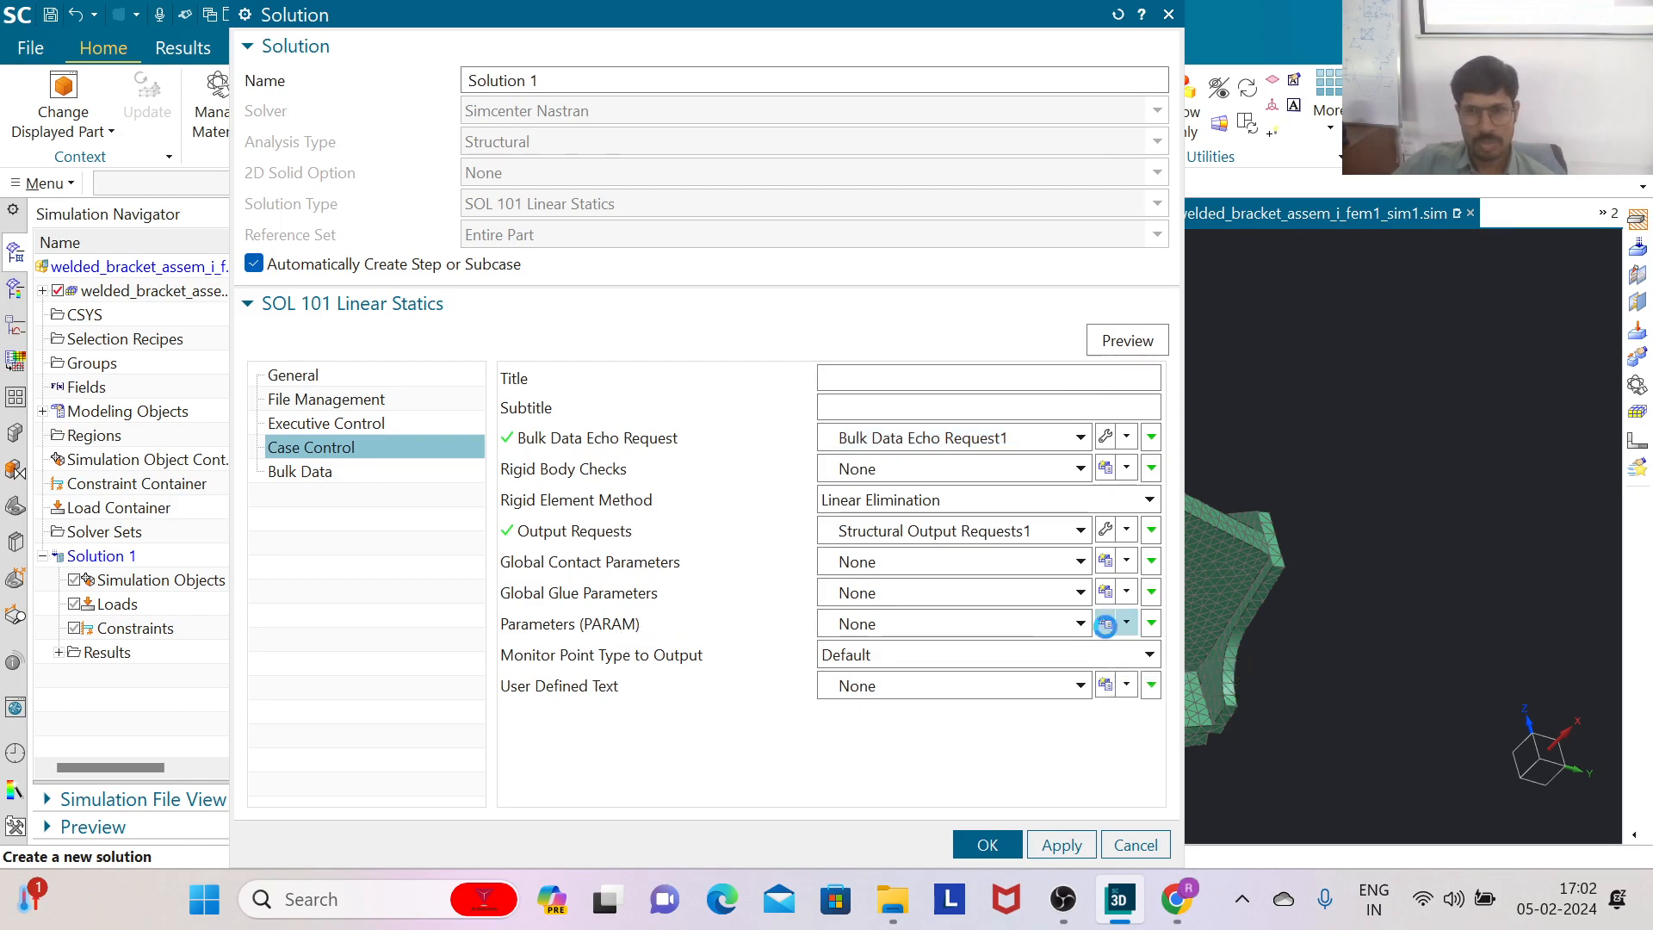
{"action": "scroll", "coordinate": [699, 630], "scroll_direction": "down", "scroll_amount": 6}
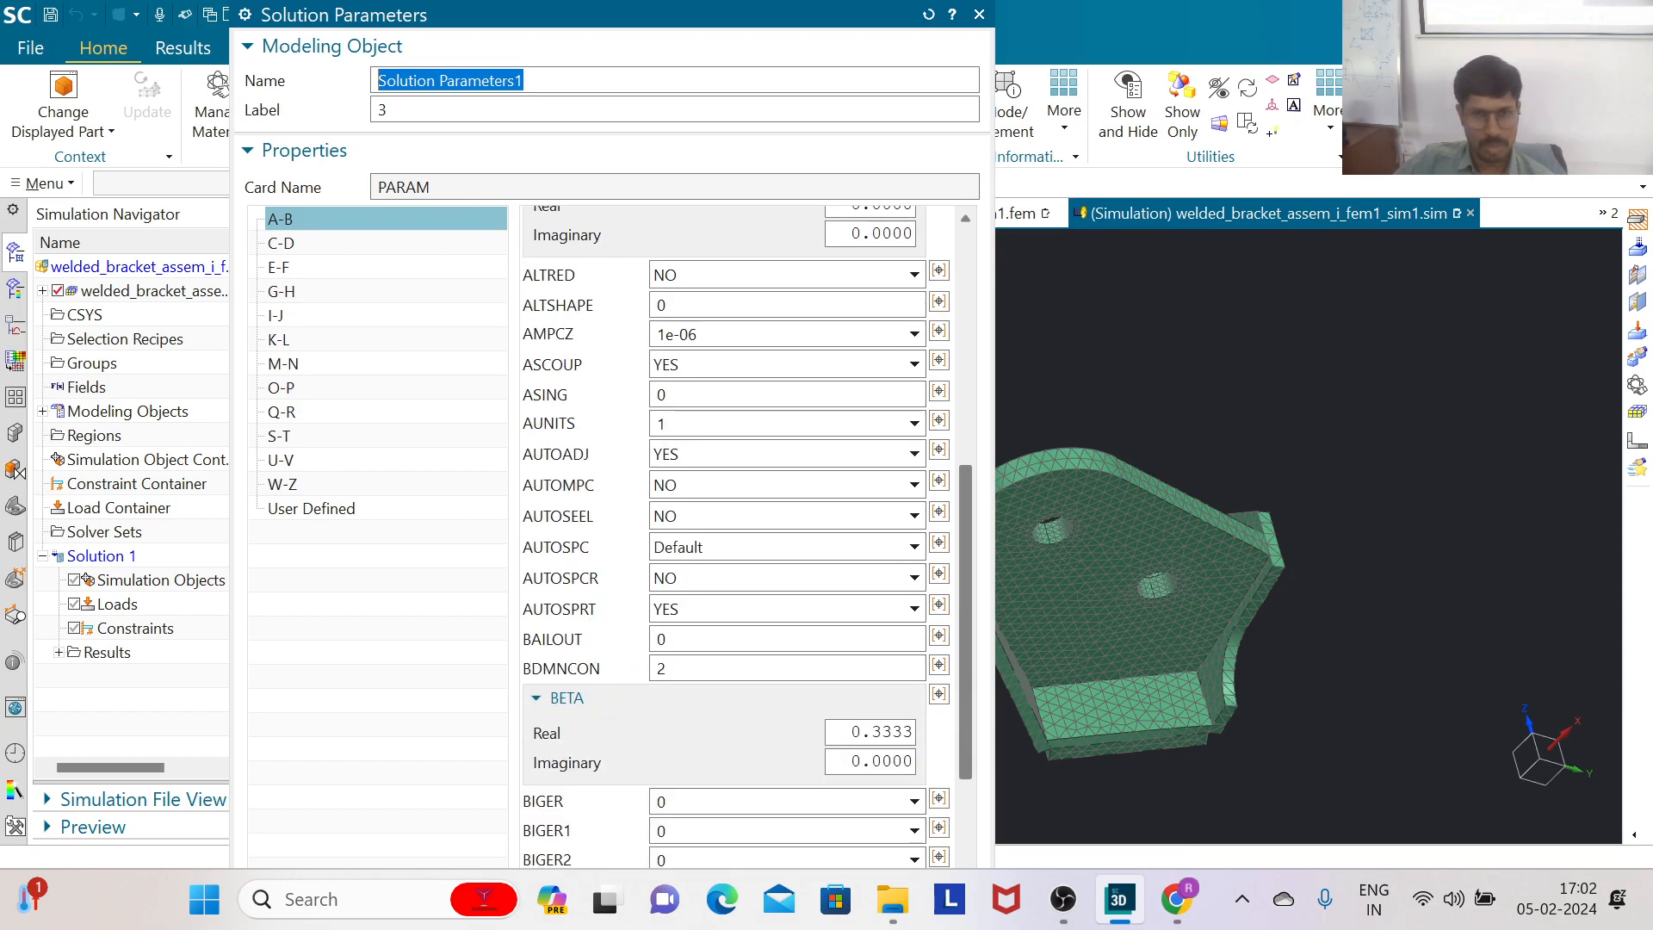
{"action": "left_click", "coordinate": [605, 646]}
{"action": "type", "text": "-1"}
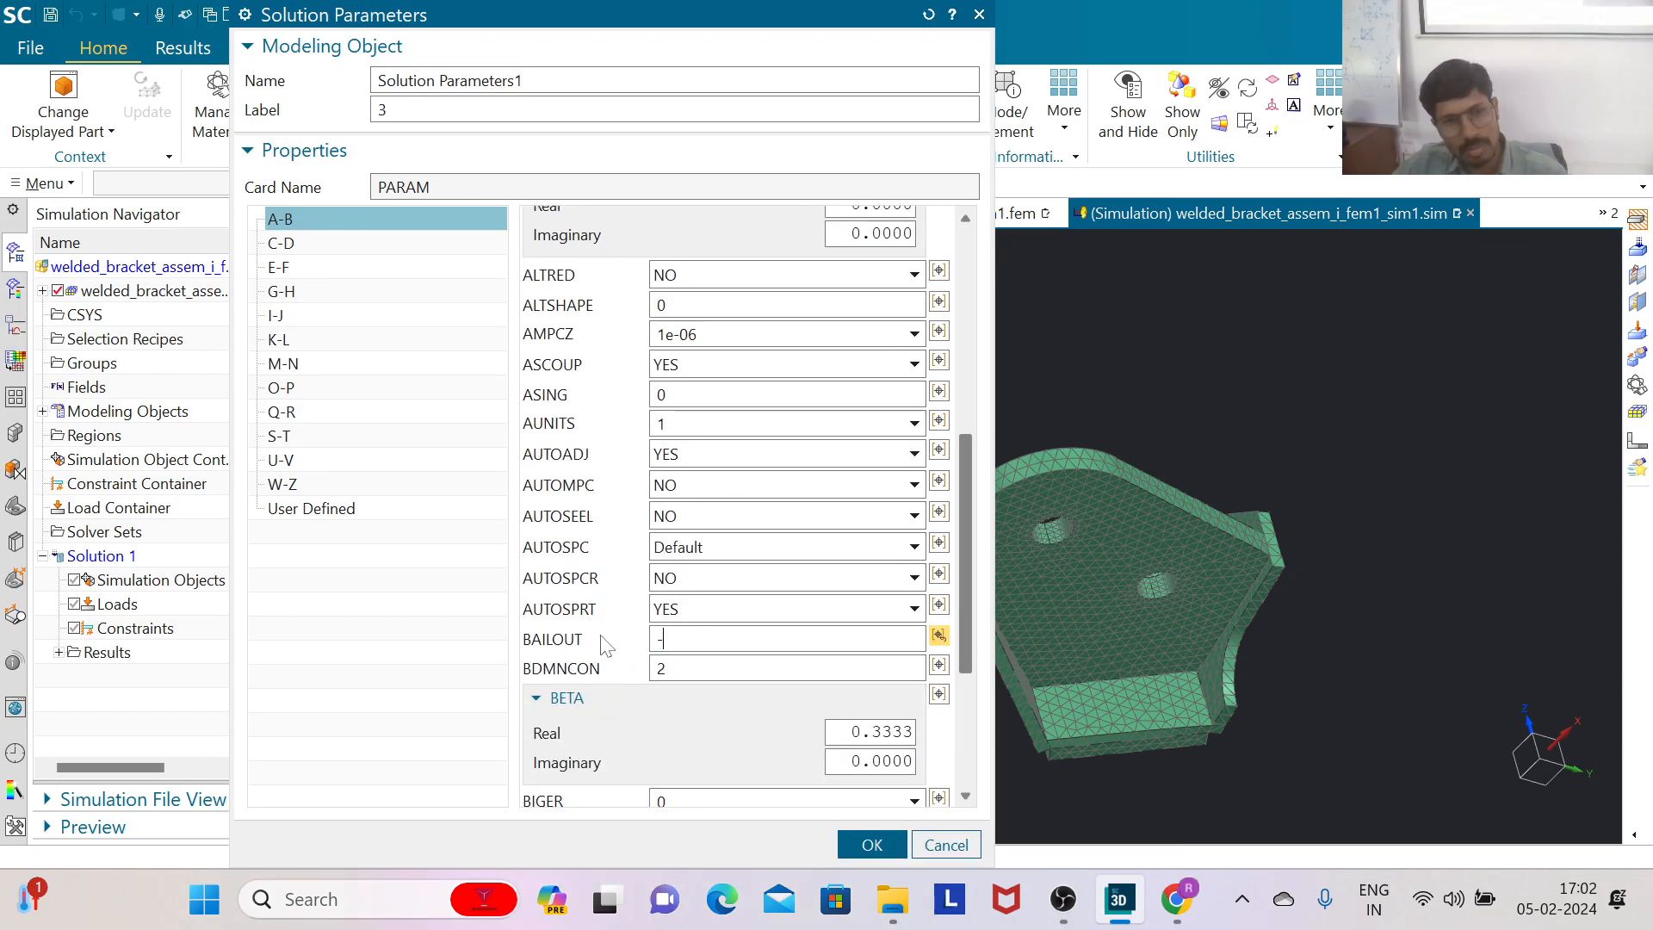
{"action": "left_click", "coordinate": [872, 845]}
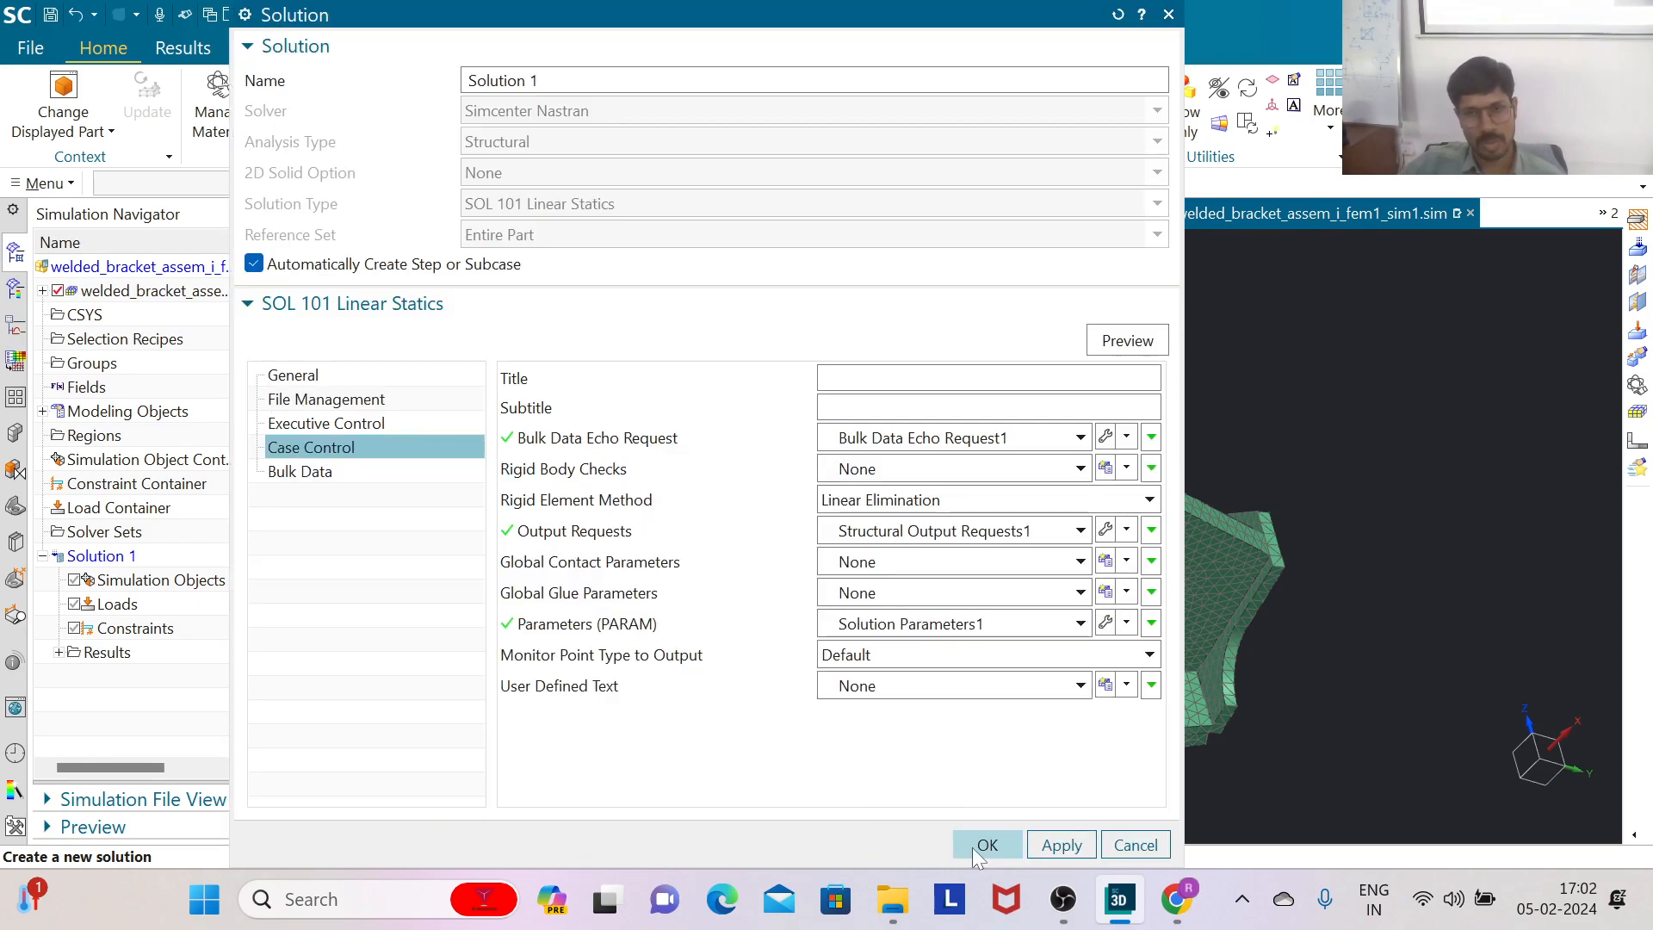
{"action": "left_click", "coordinate": [982, 846]}
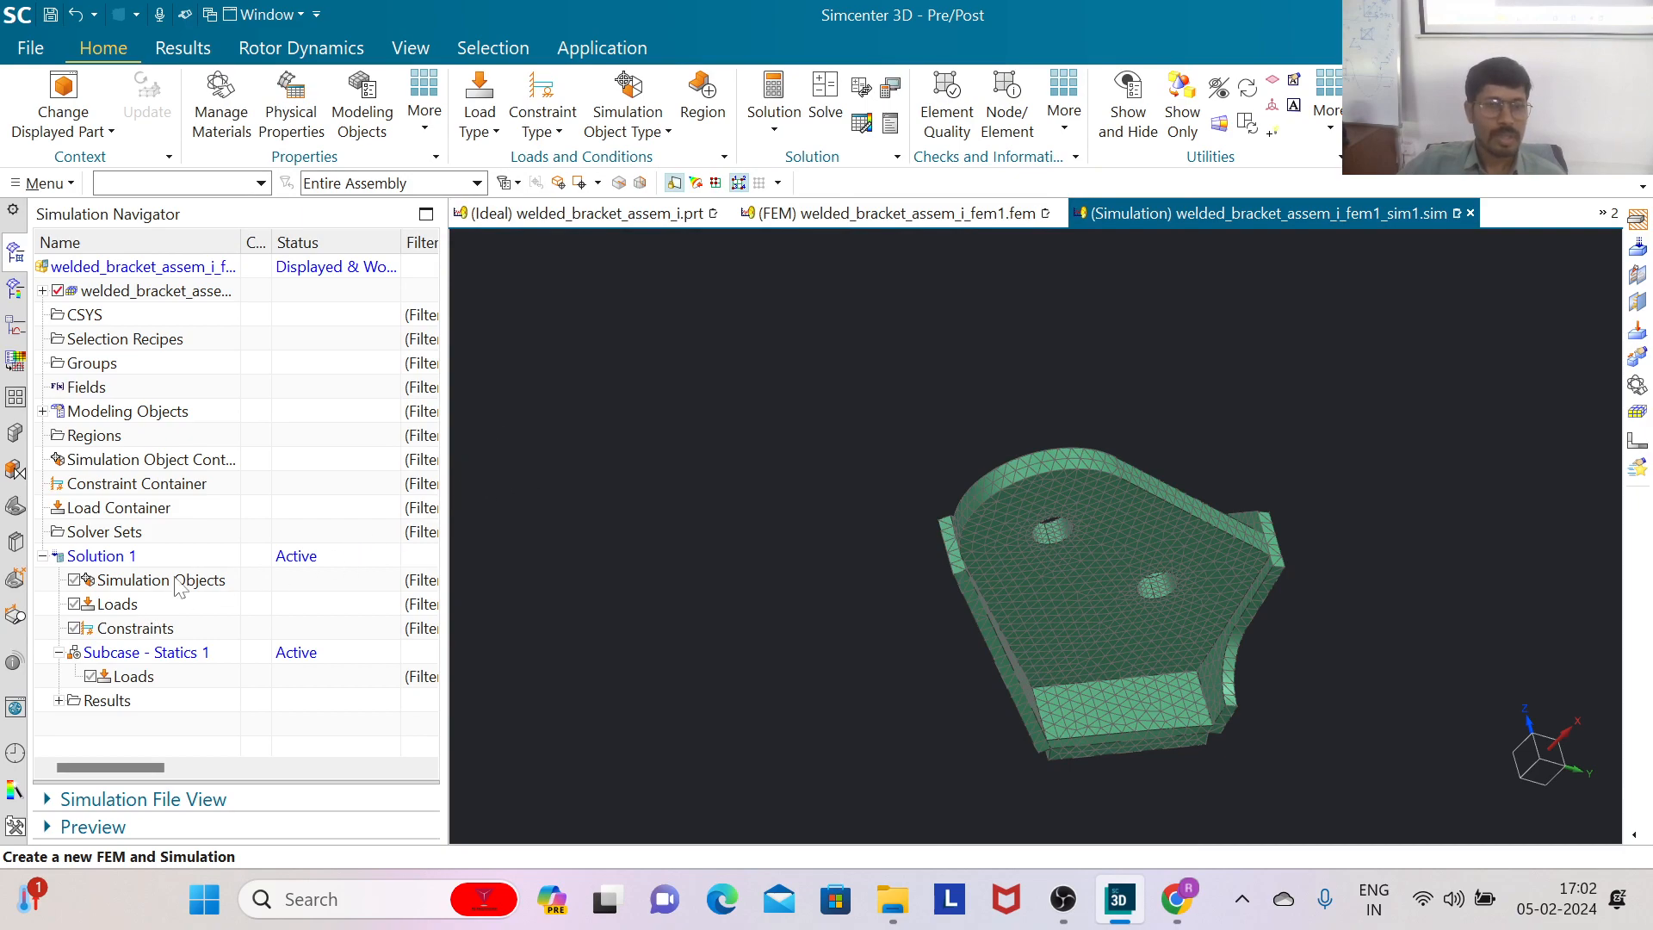
Step: Apply a fixed constraint to the inner faces of the bracket's two side plates and show it under the subcase's constraints
{"action": "left_click", "coordinate": [543, 117]}
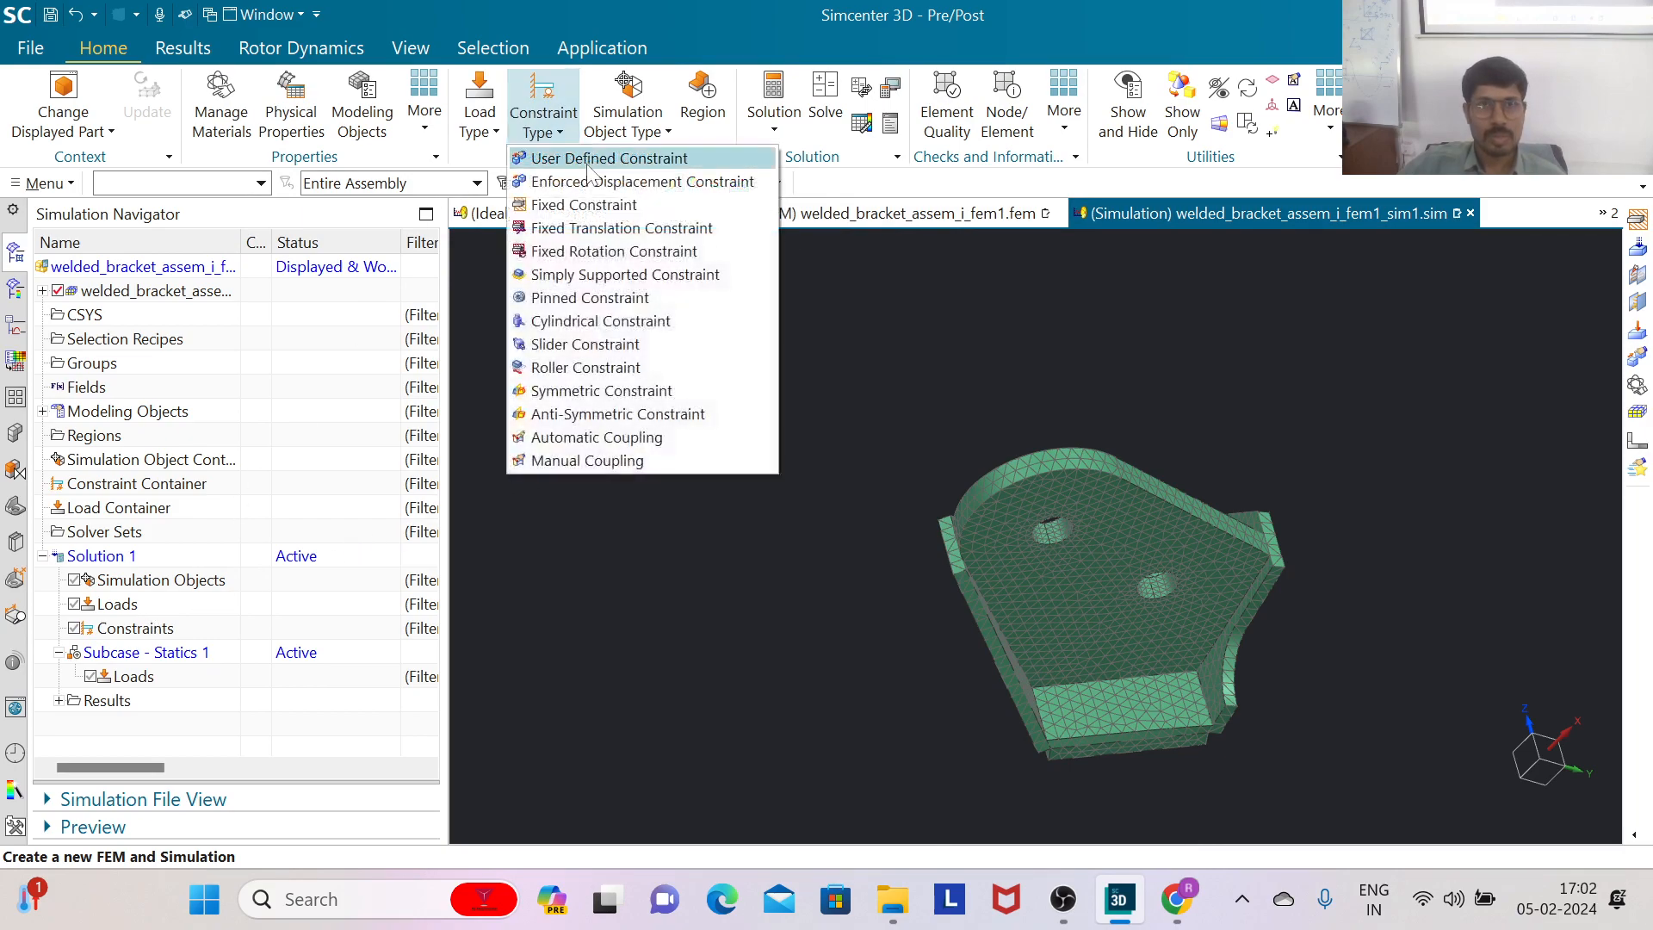
{"action": "left_click", "coordinate": [583, 211]}
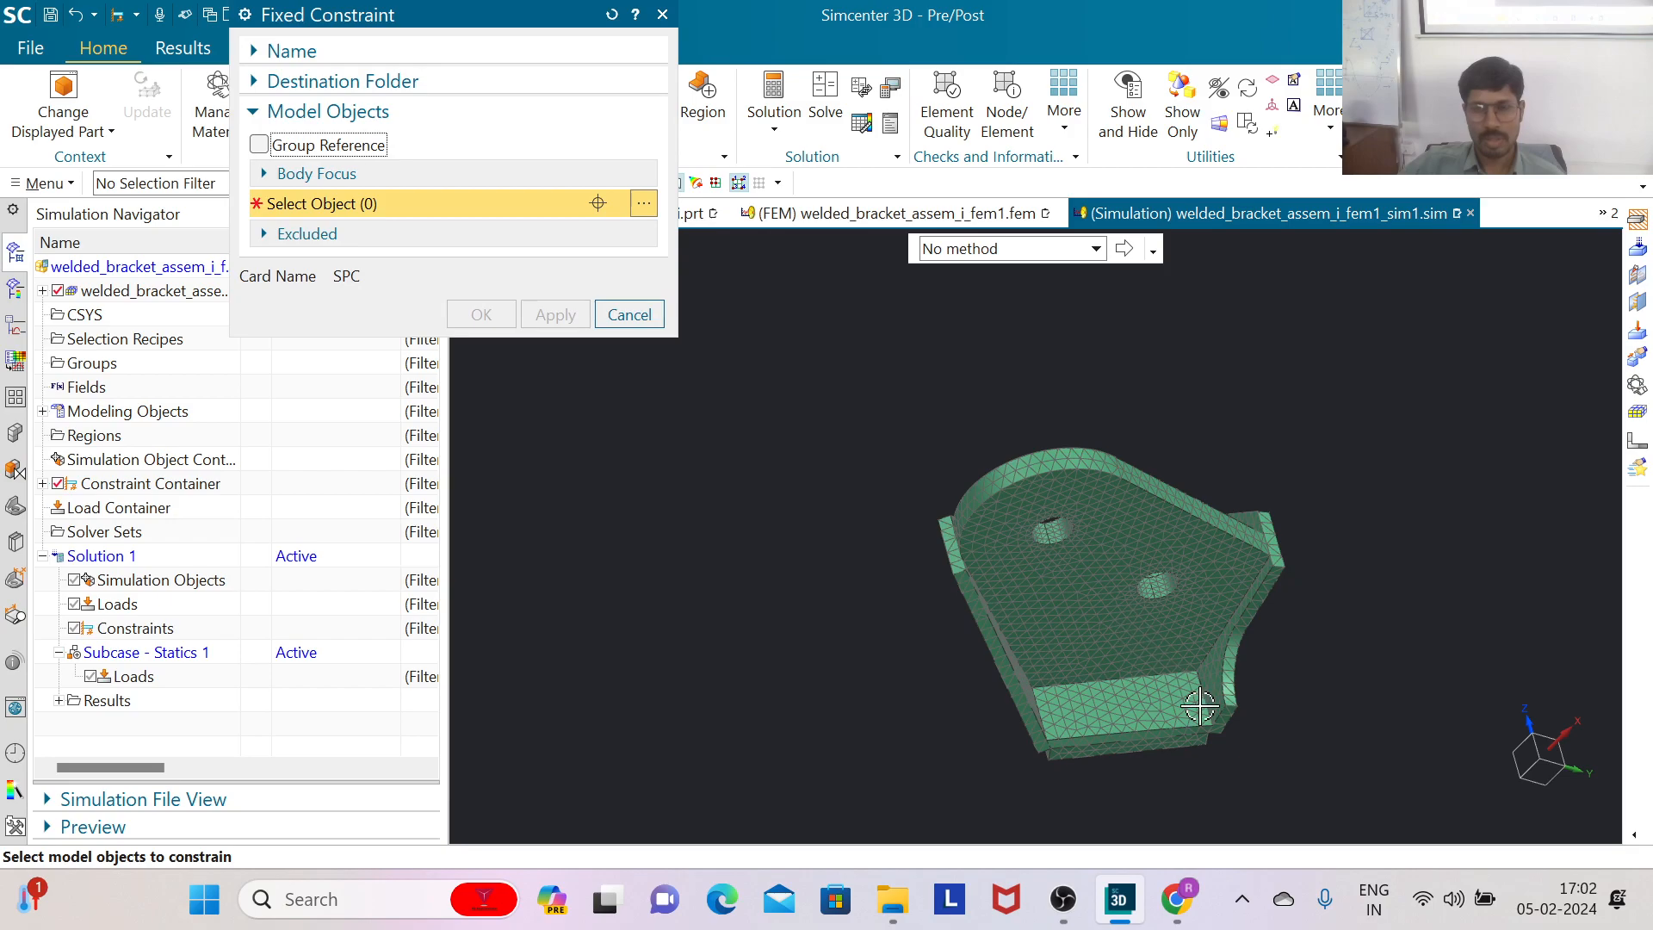
{"action": "scroll", "coordinate": [1157, 706], "scroll_direction": "up", "scroll_amount": 5}
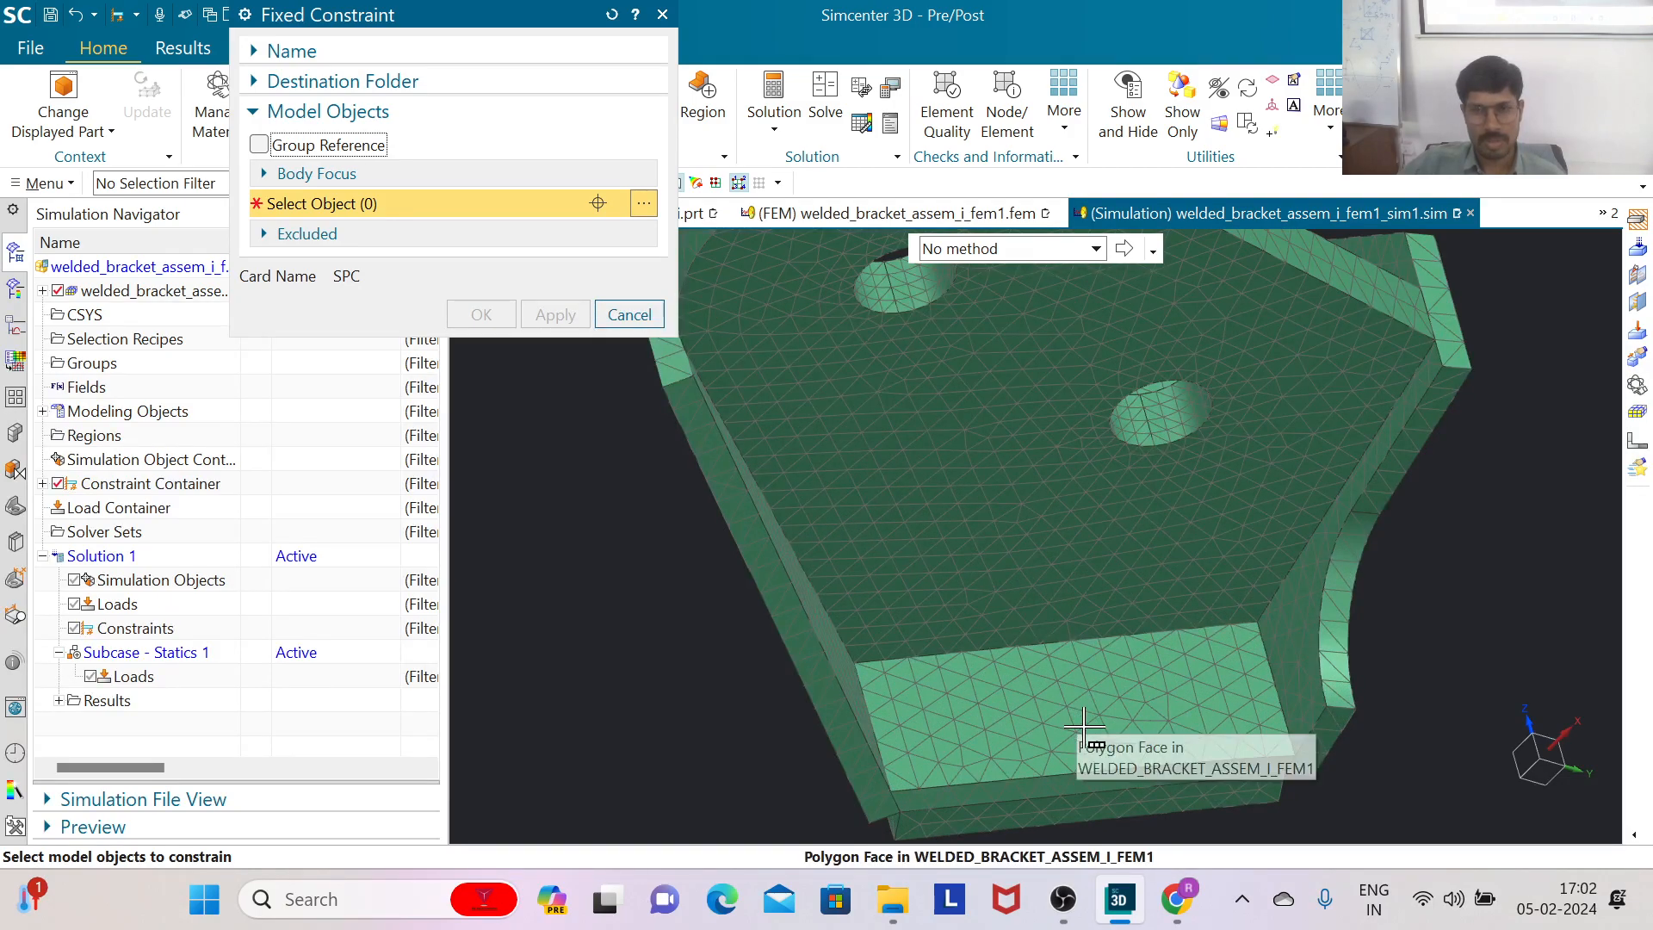
{"action": "scroll", "coordinate": [933, 637], "scroll_direction": "down", "scroll_amount": 2}
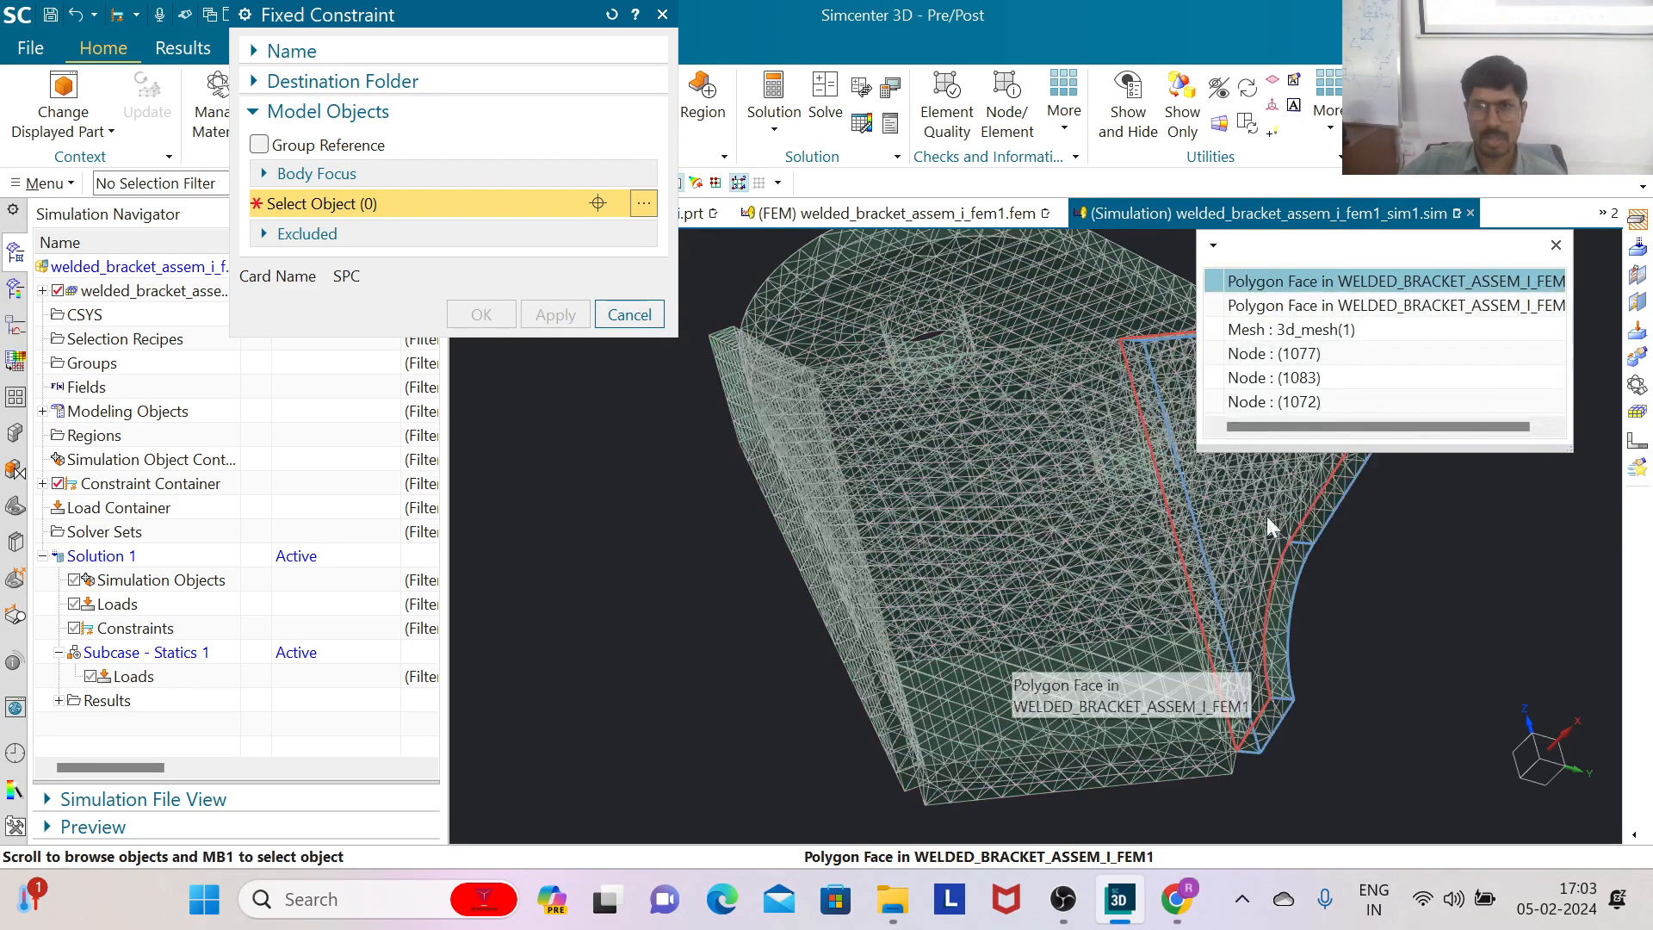
{"action": "left_click", "coordinate": [1303, 284]}
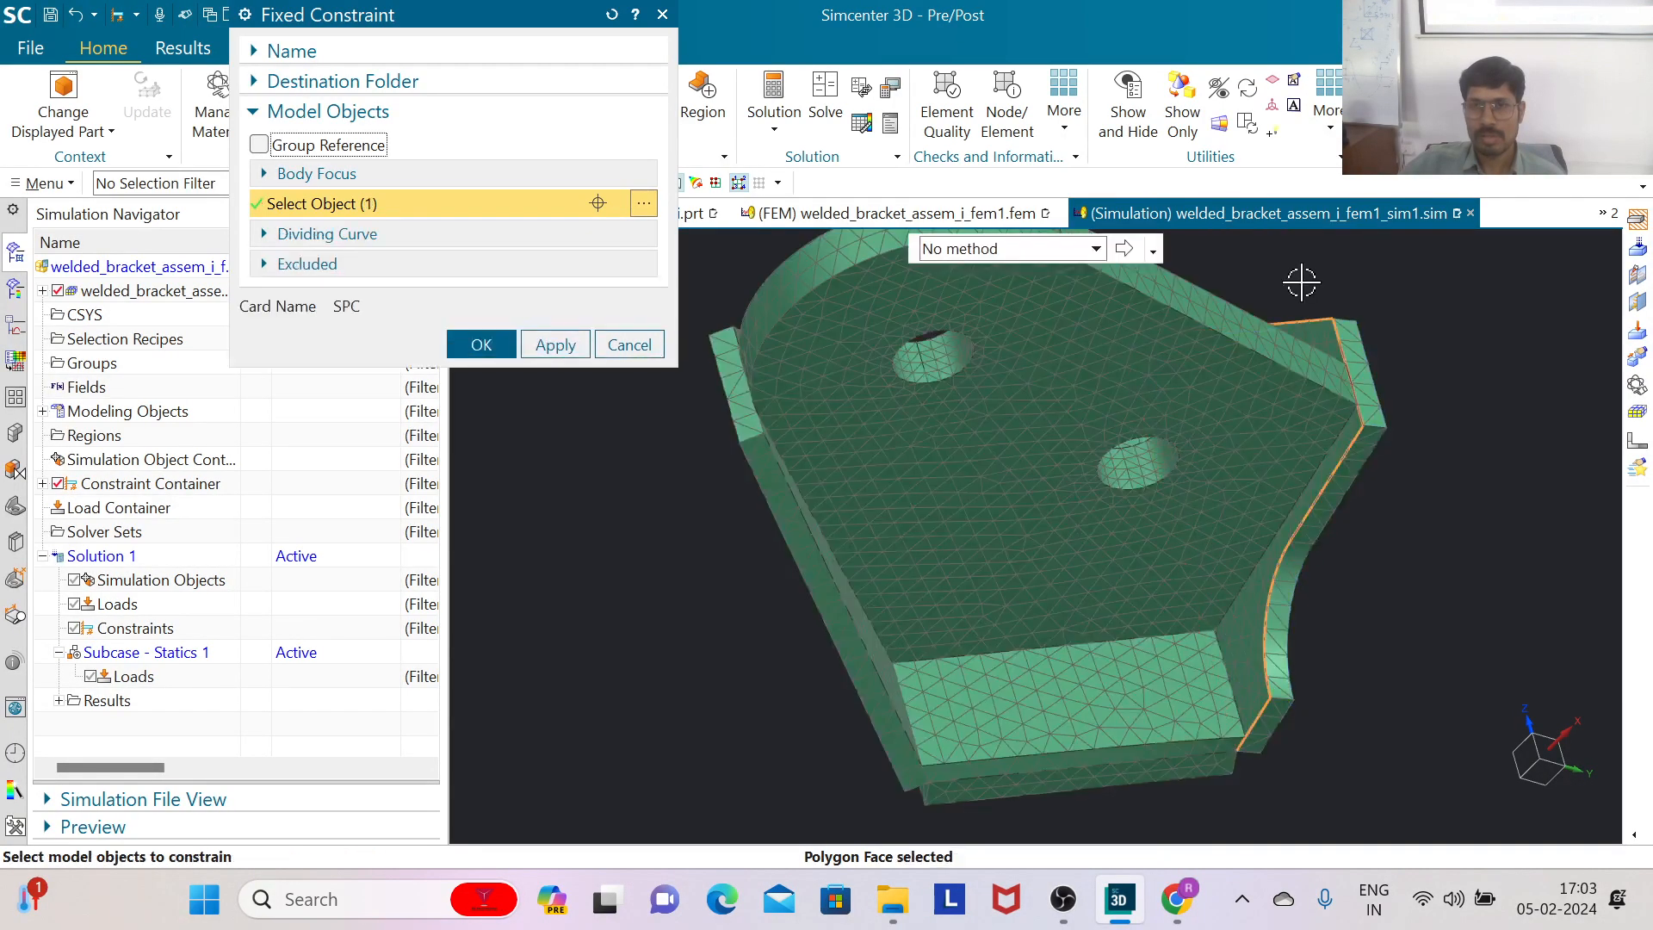
{"action": "middle_click_drag", "start_coordinate": [1405, 627], "coordinate": [1232, 612]}
{"action": "left_click", "coordinate": [916, 642]}
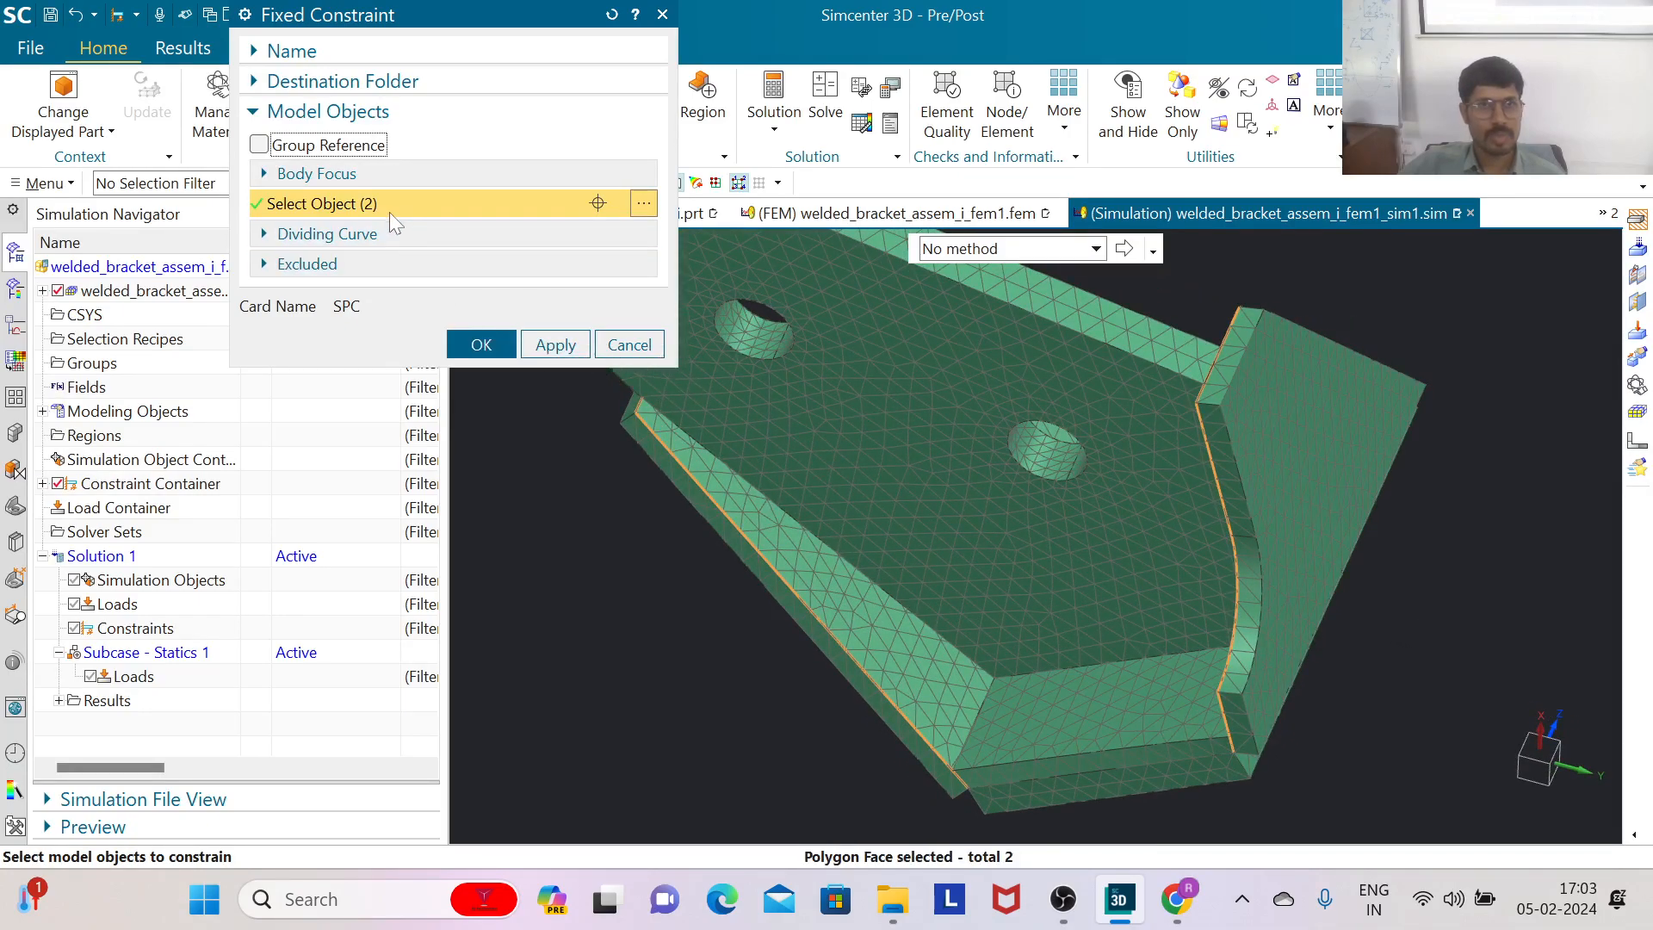
{"action": "left_click", "coordinate": [487, 341]}
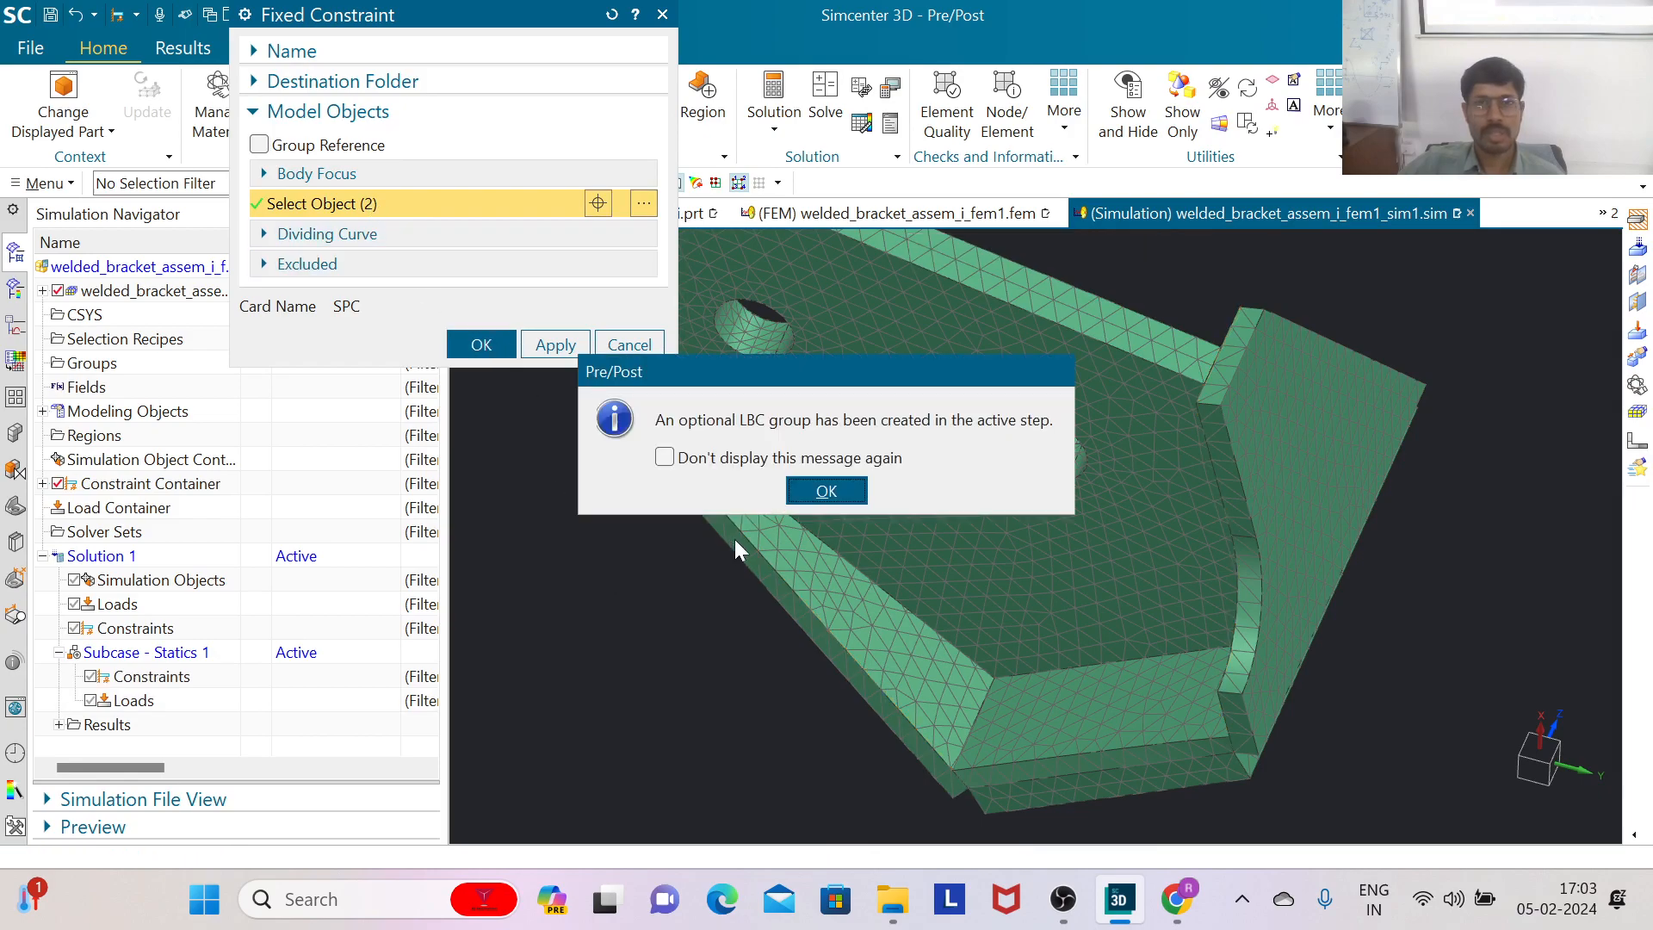
{"action": "left_click", "coordinate": [818, 491]}
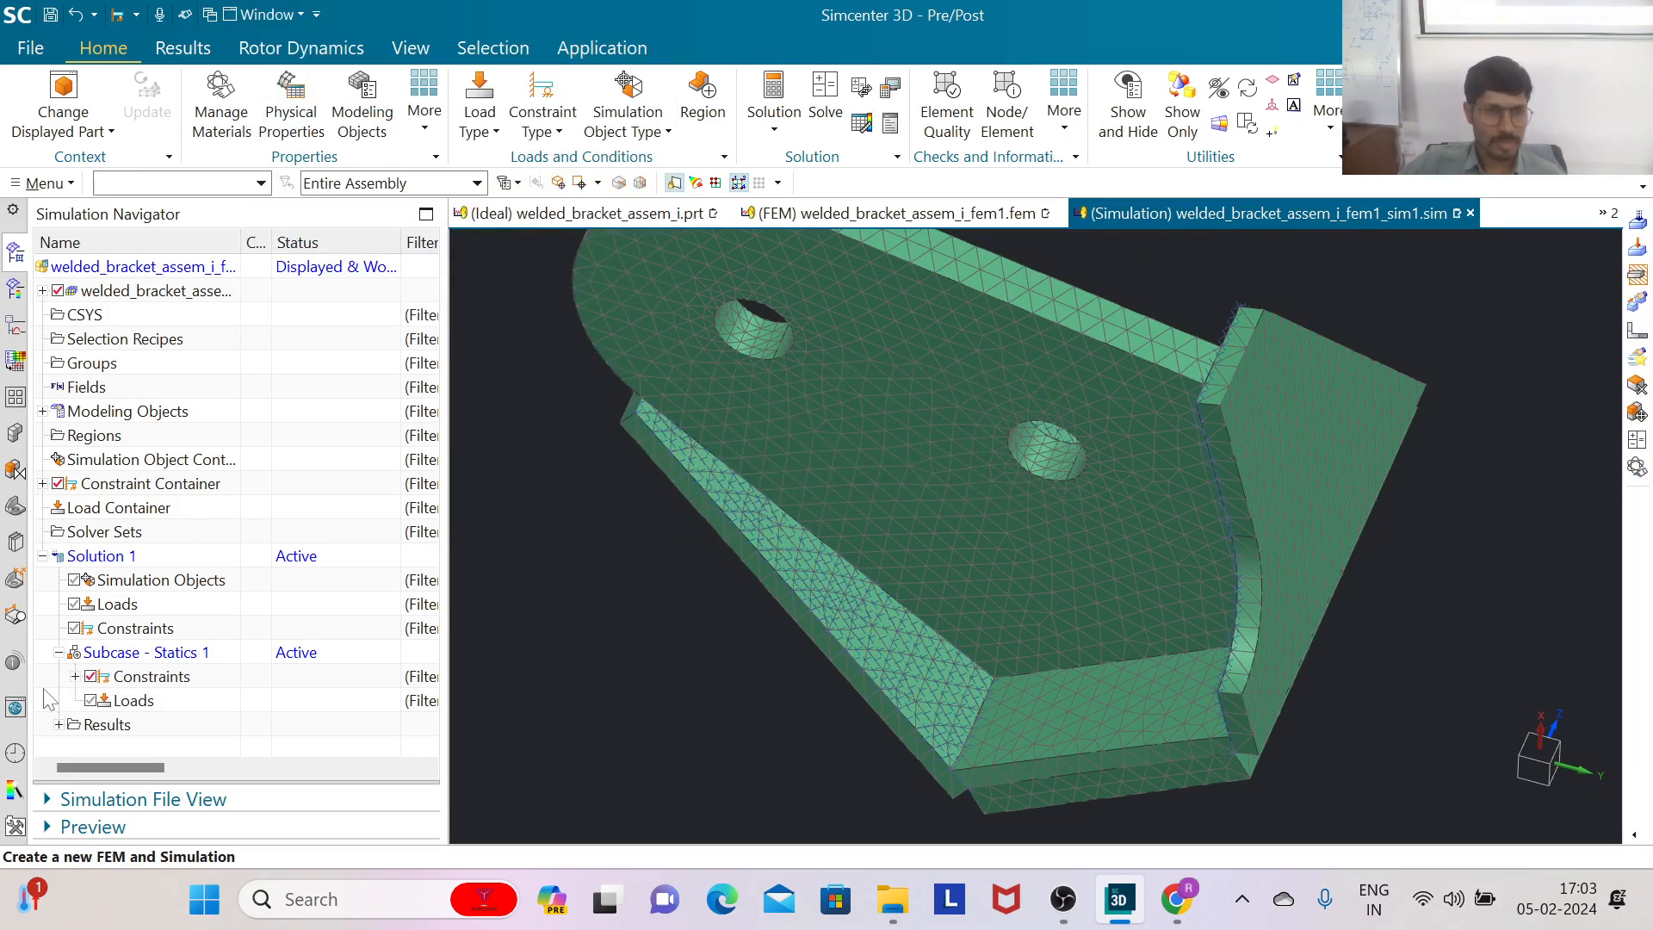
{"action": "left_click", "coordinate": [76, 677]}
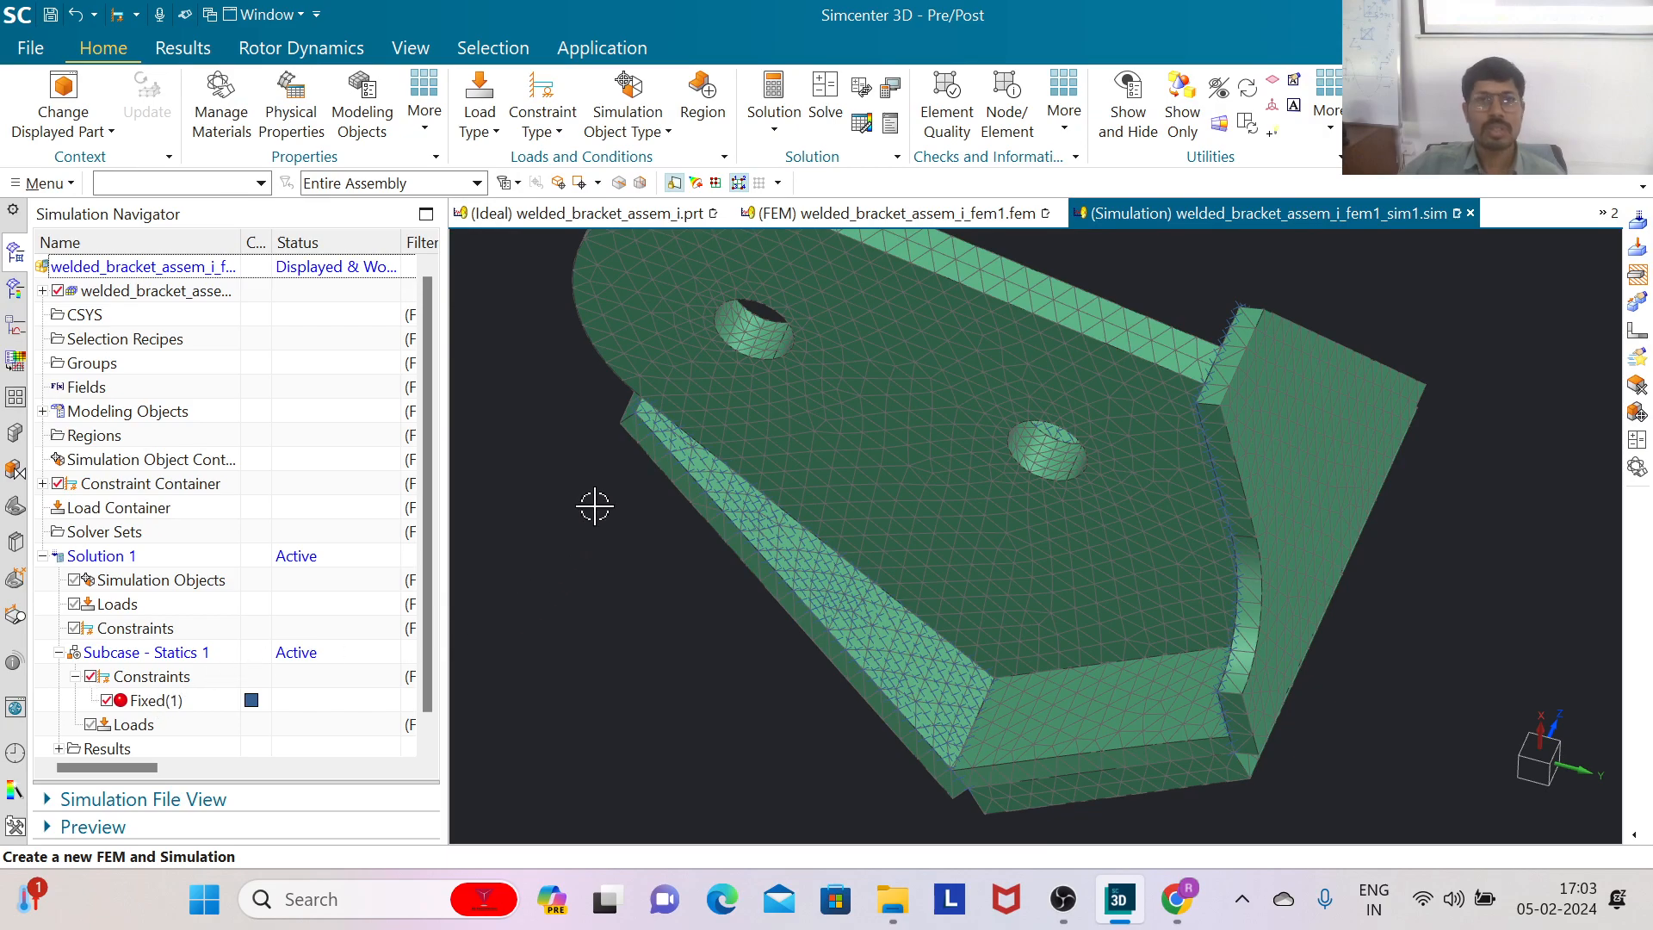
Step: Apply a 10 N force along the ZC axis to the large flat face of the plate with two holes, and list it under the subcase's loads
{"action": "left_click", "coordinate": [491, 133]}
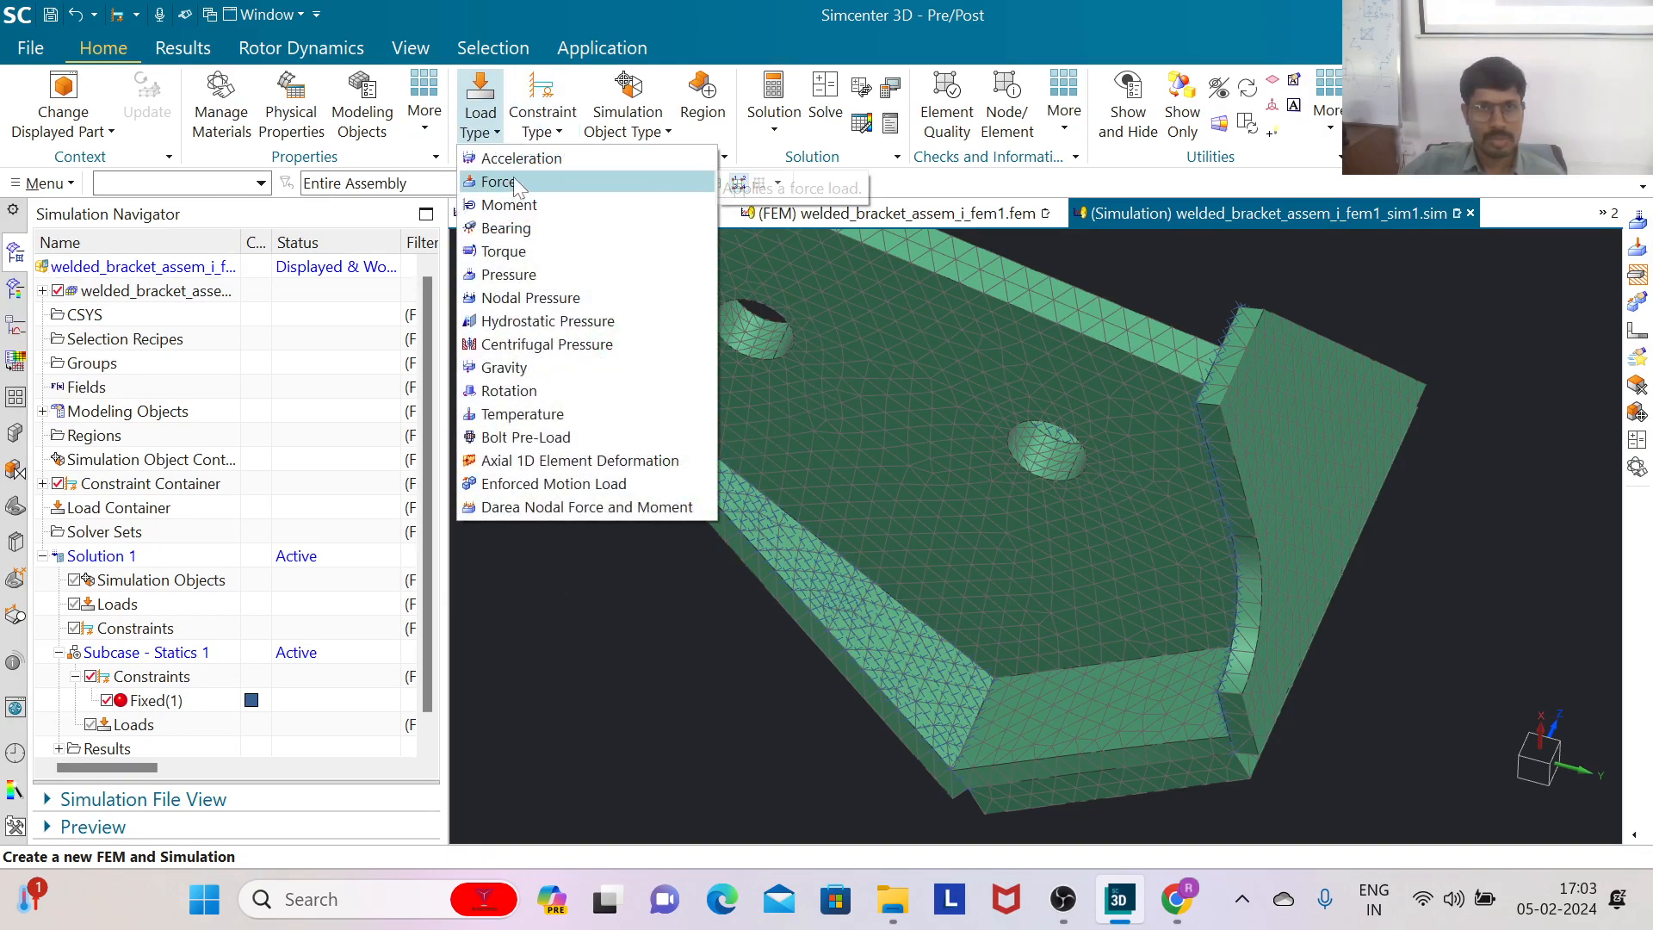
{"action": "left_click", "coordinate": [508, 181]}
{"action": "left_click", "coordinate": [915, 398]}
{"action": "type", "text": "1"}
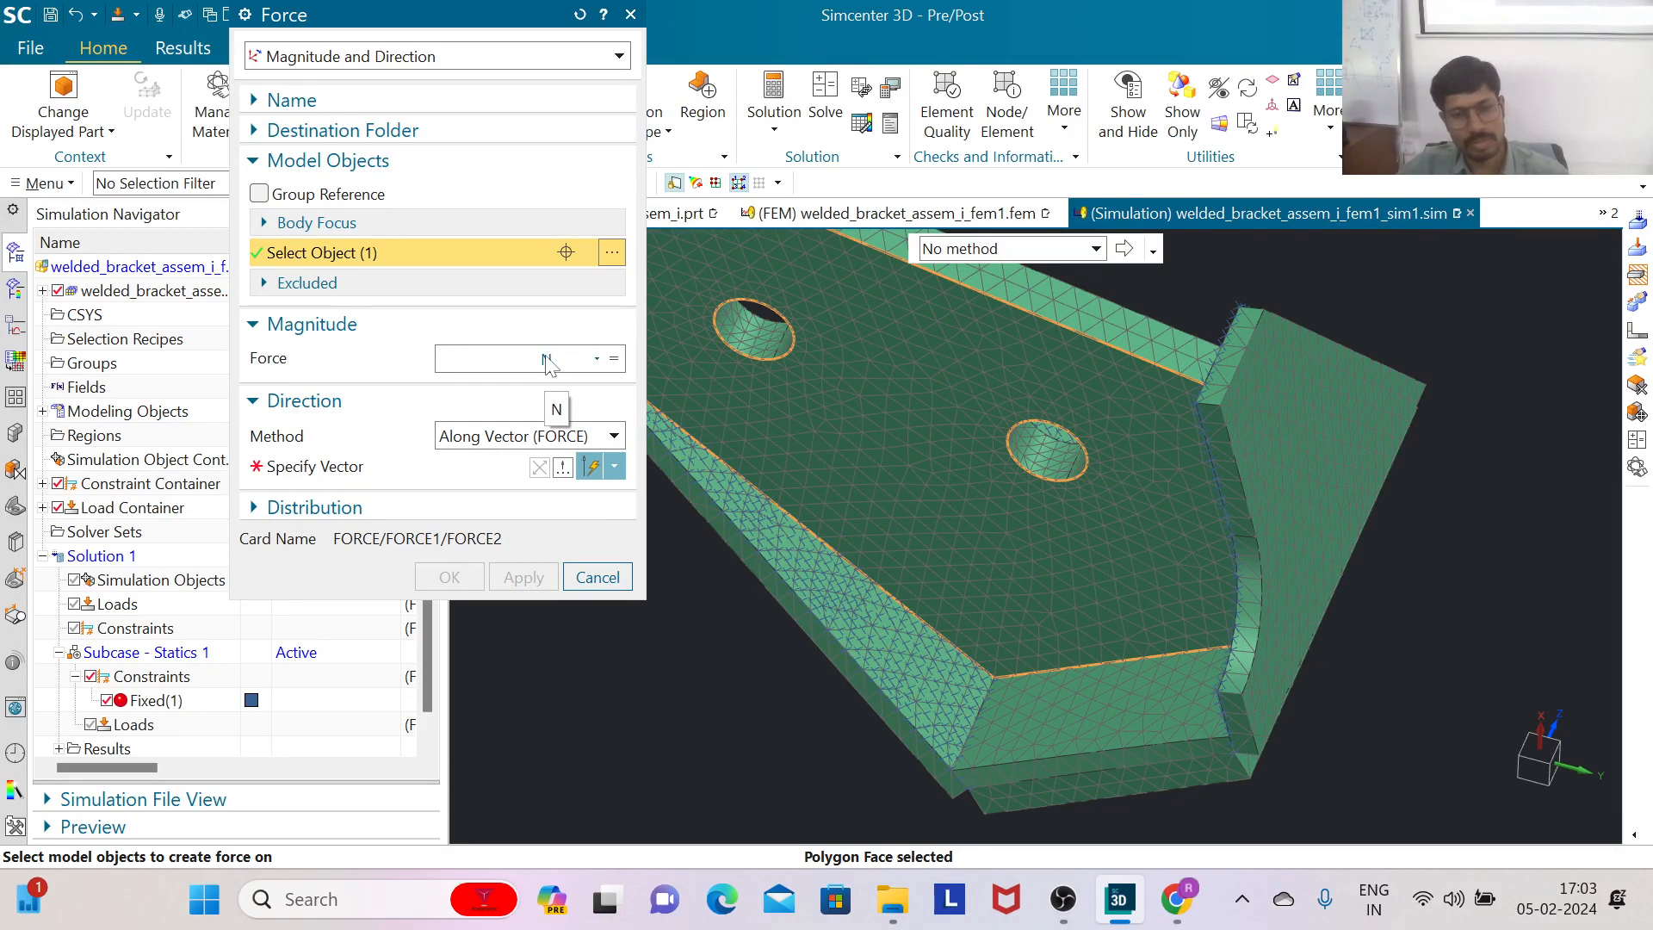
{"action": "type", "text": "0"}
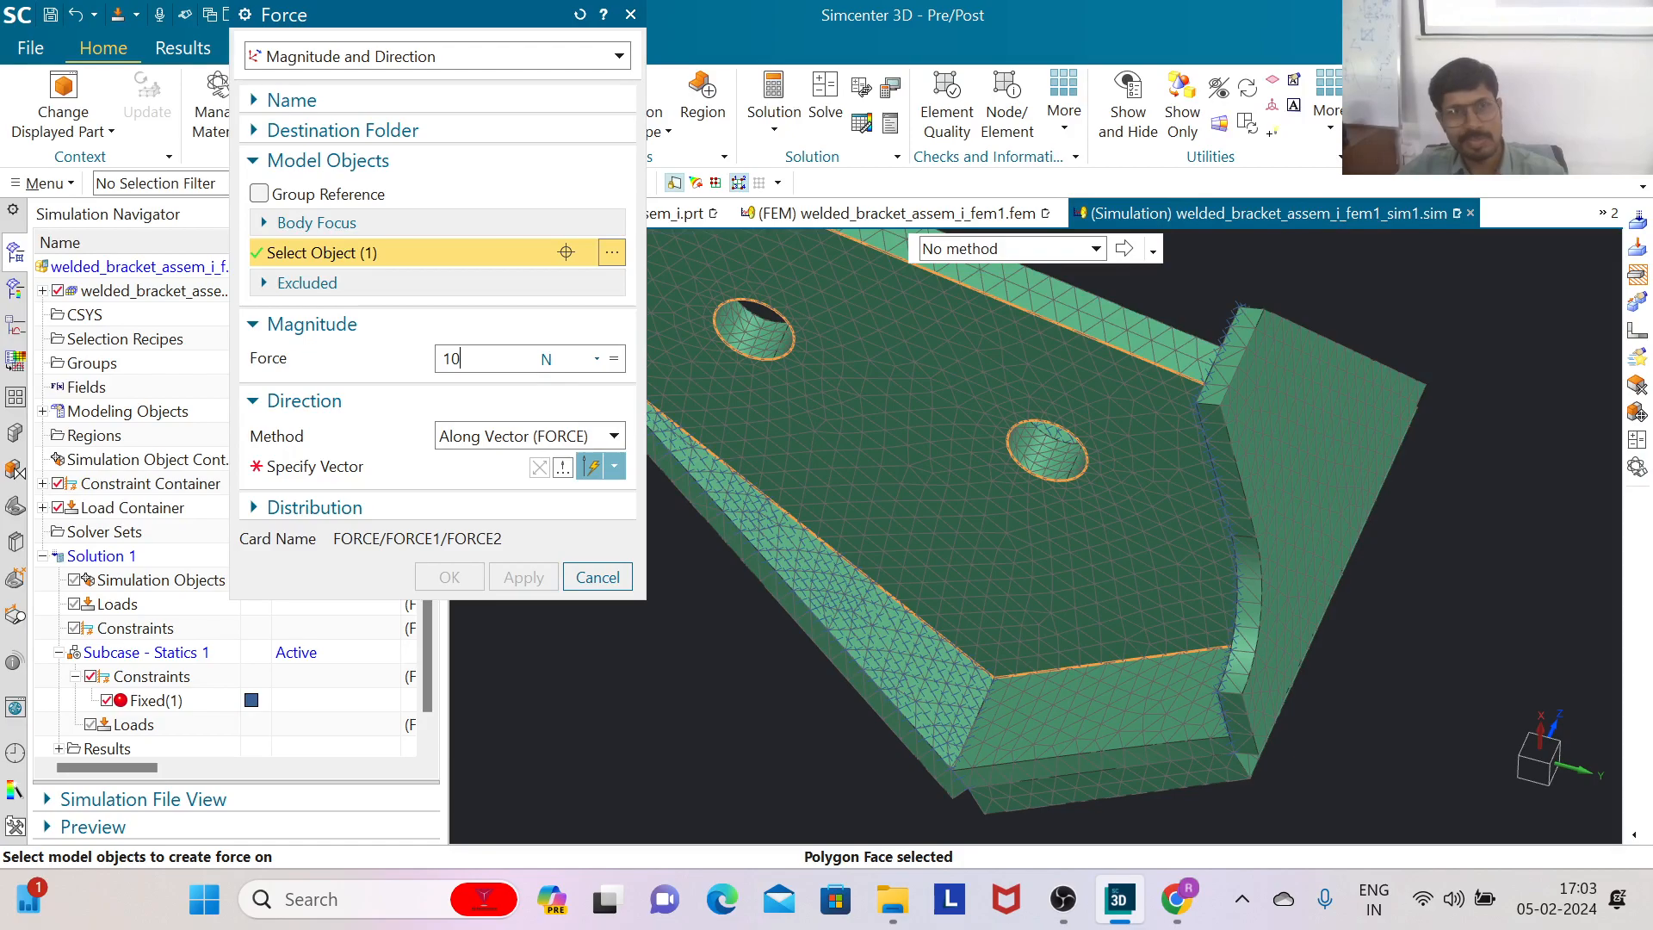
{"action": "left_click", "coordinate": [614, 466]}
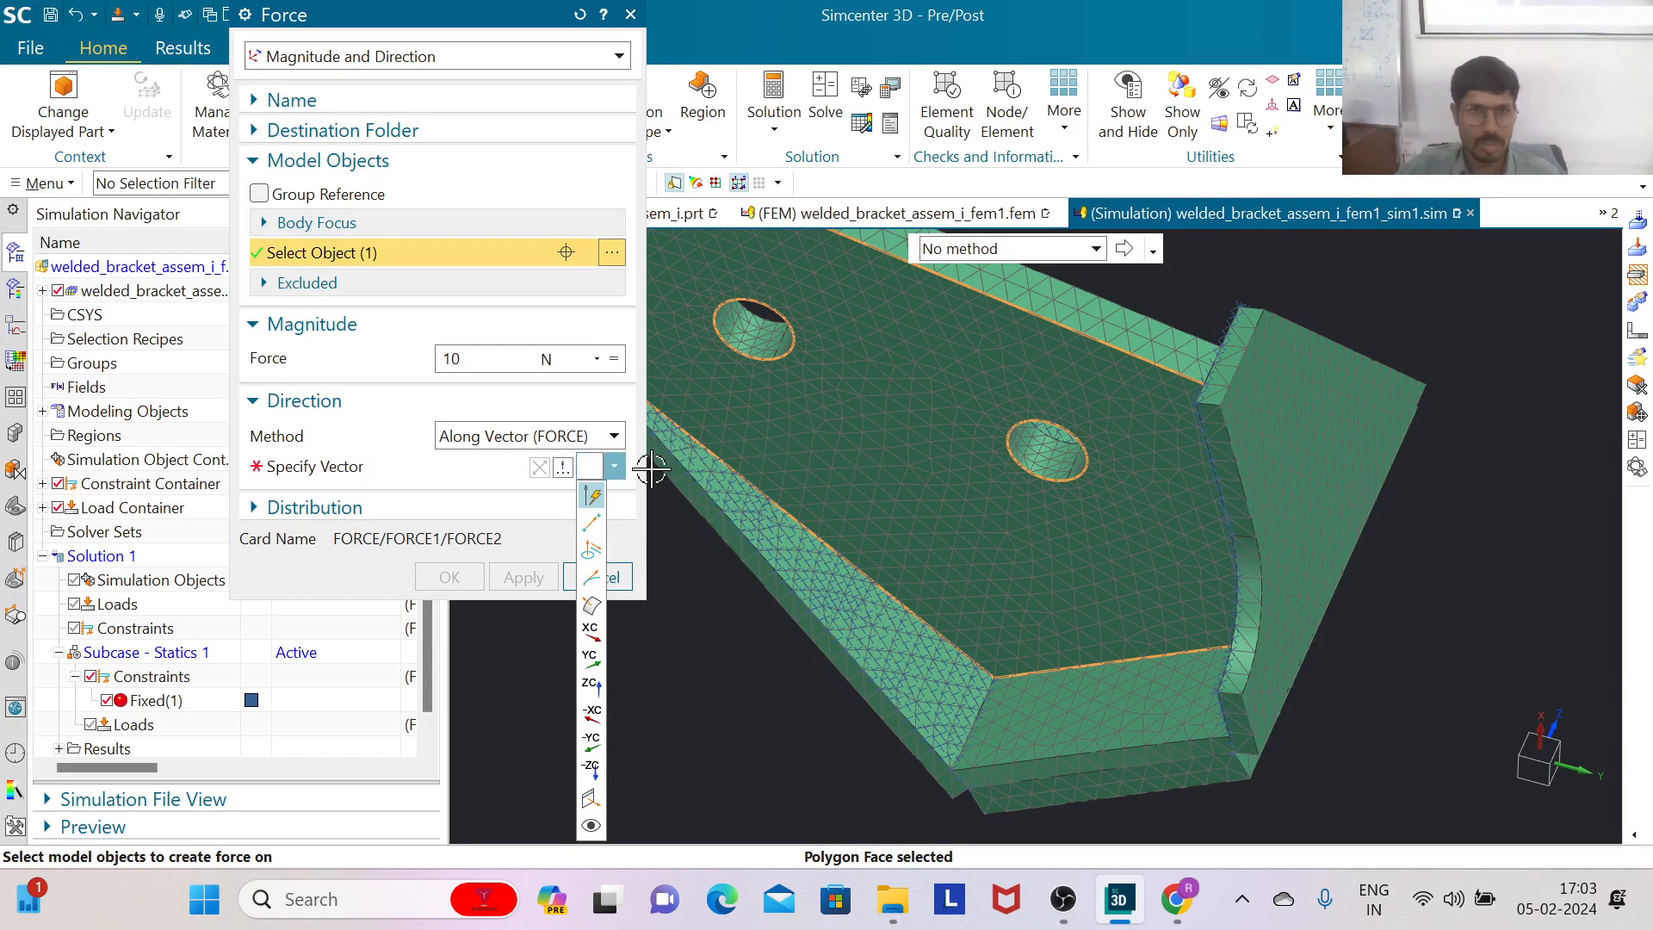
{"action": "left_click", "coordinate": [590, 684]}
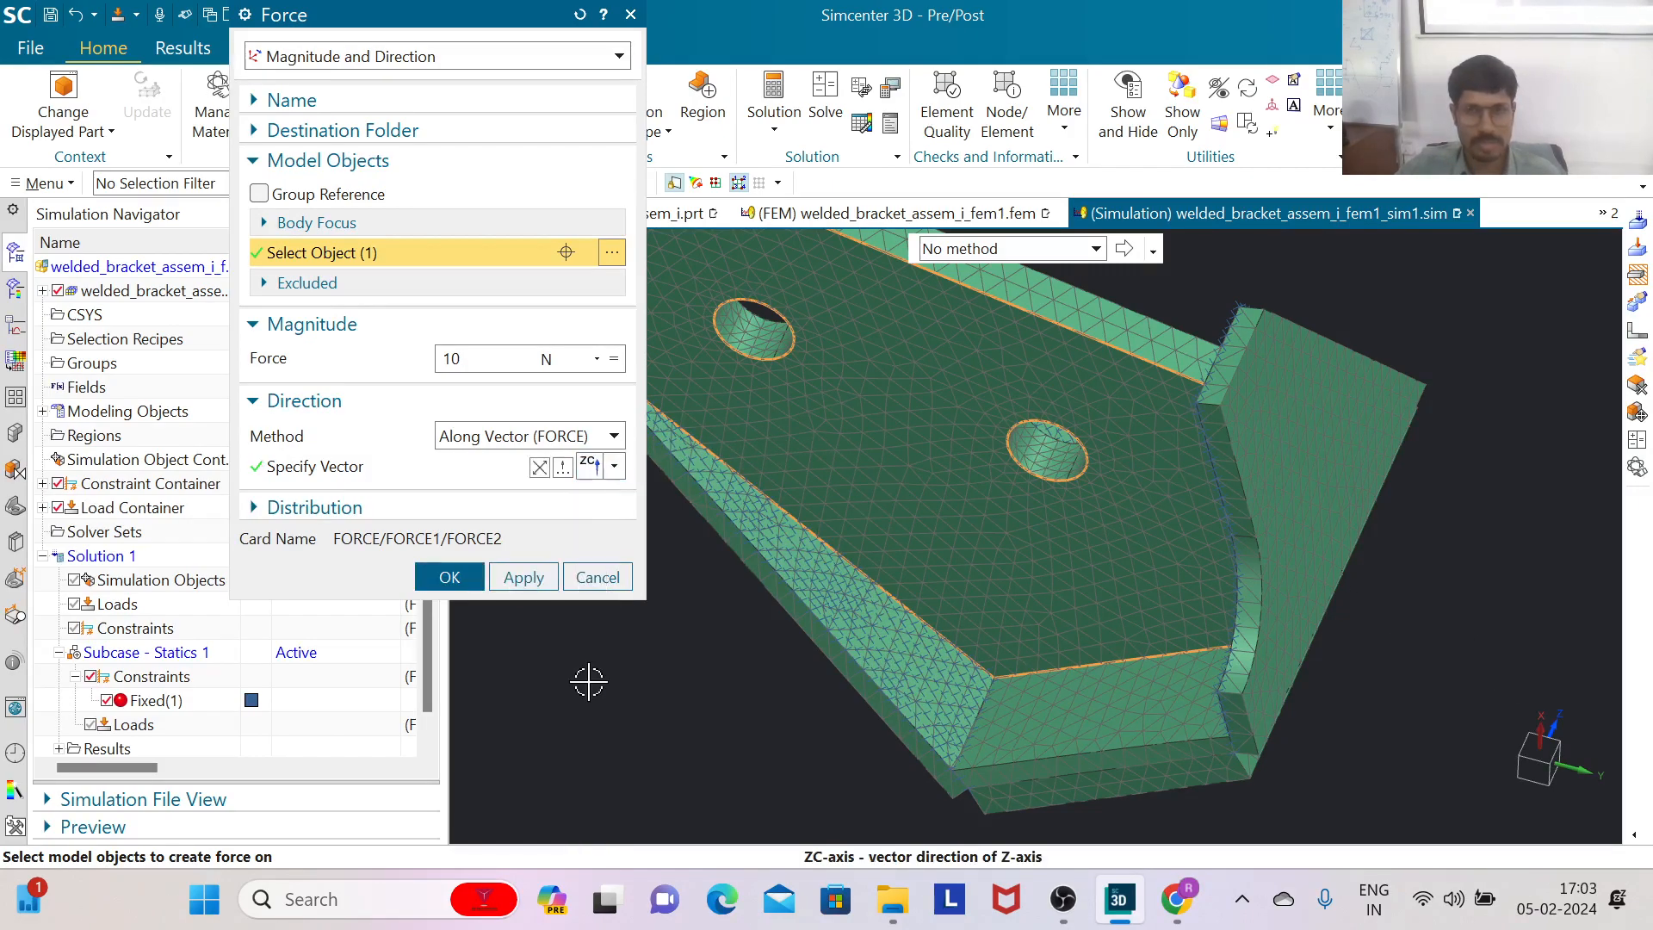
{"action": "left_click", "coordinate": [450, 577]}
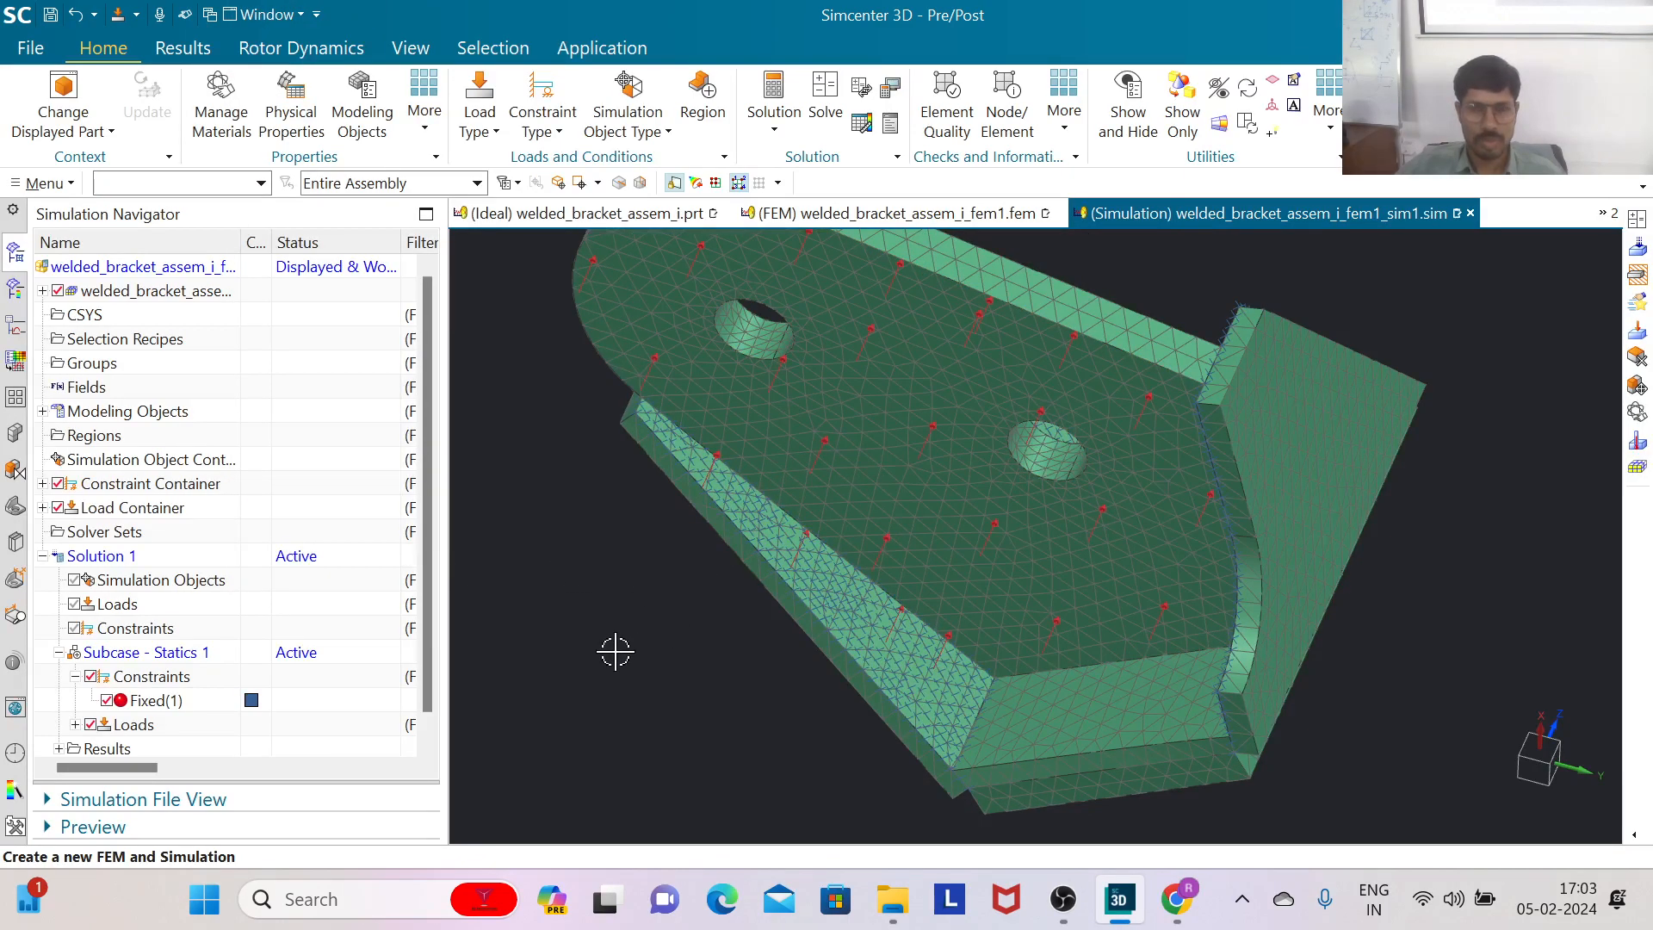
{"action": "scroll", "coordinate": [254, 693], "scroll_direction": "down", "scroll_amount": 1}
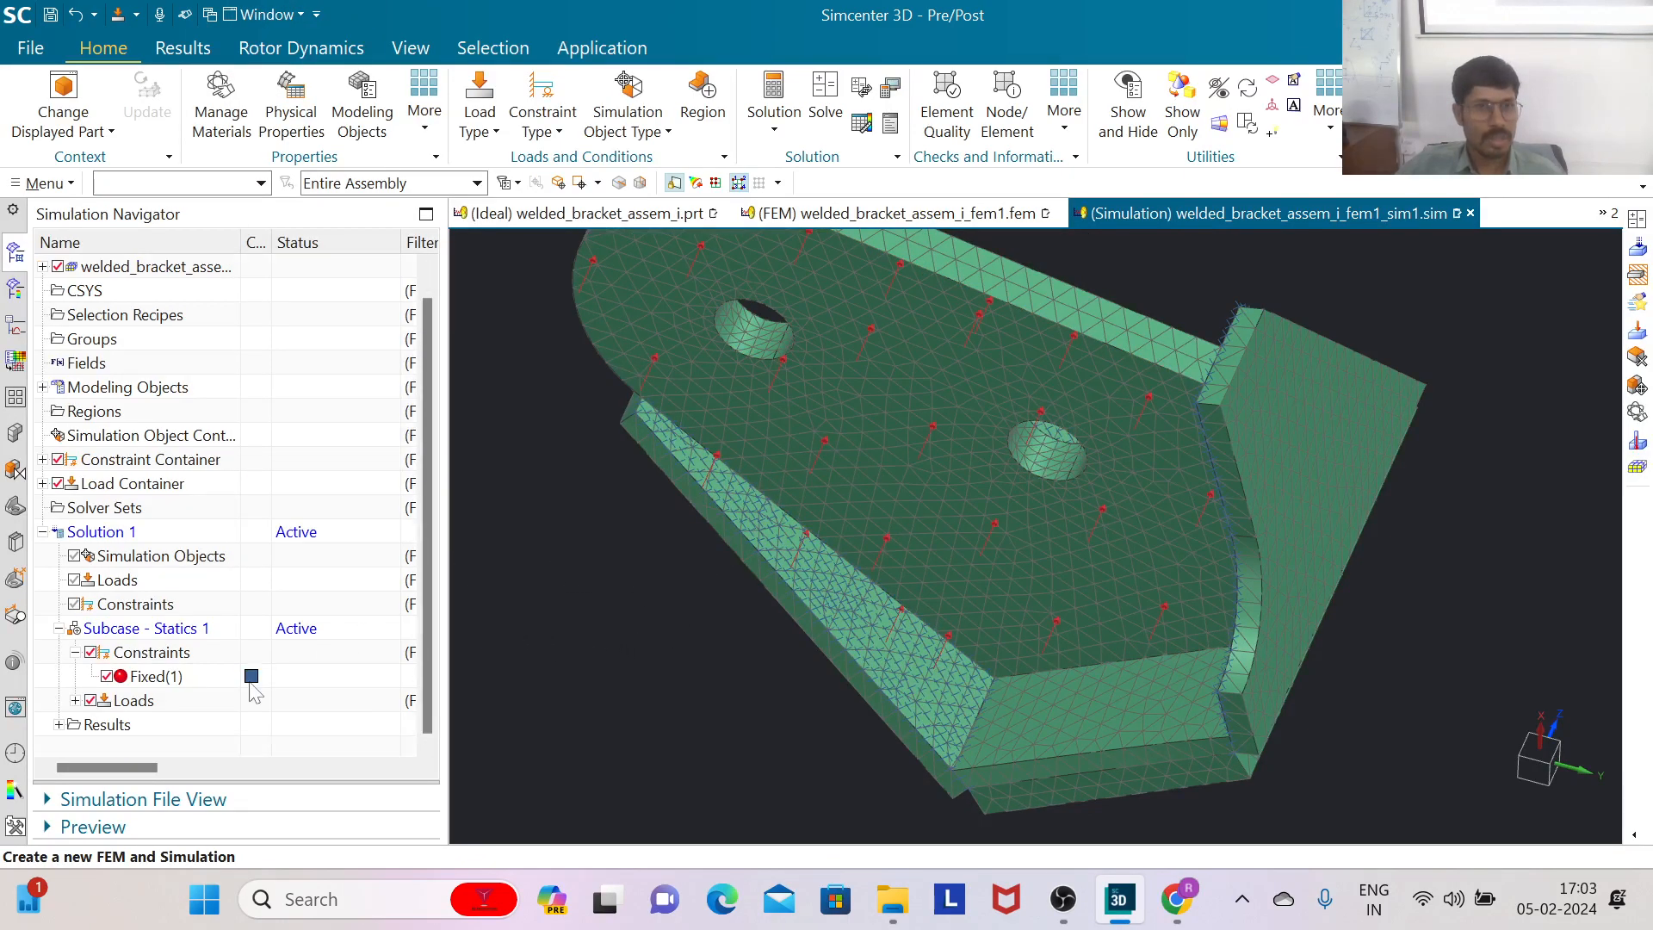
{"action": "left_click", "coordinate": [76, 701]}
{"action": "scroll", "coordinate": [84, 725], "scroll_direction": "down", "scroll_amount": 1}
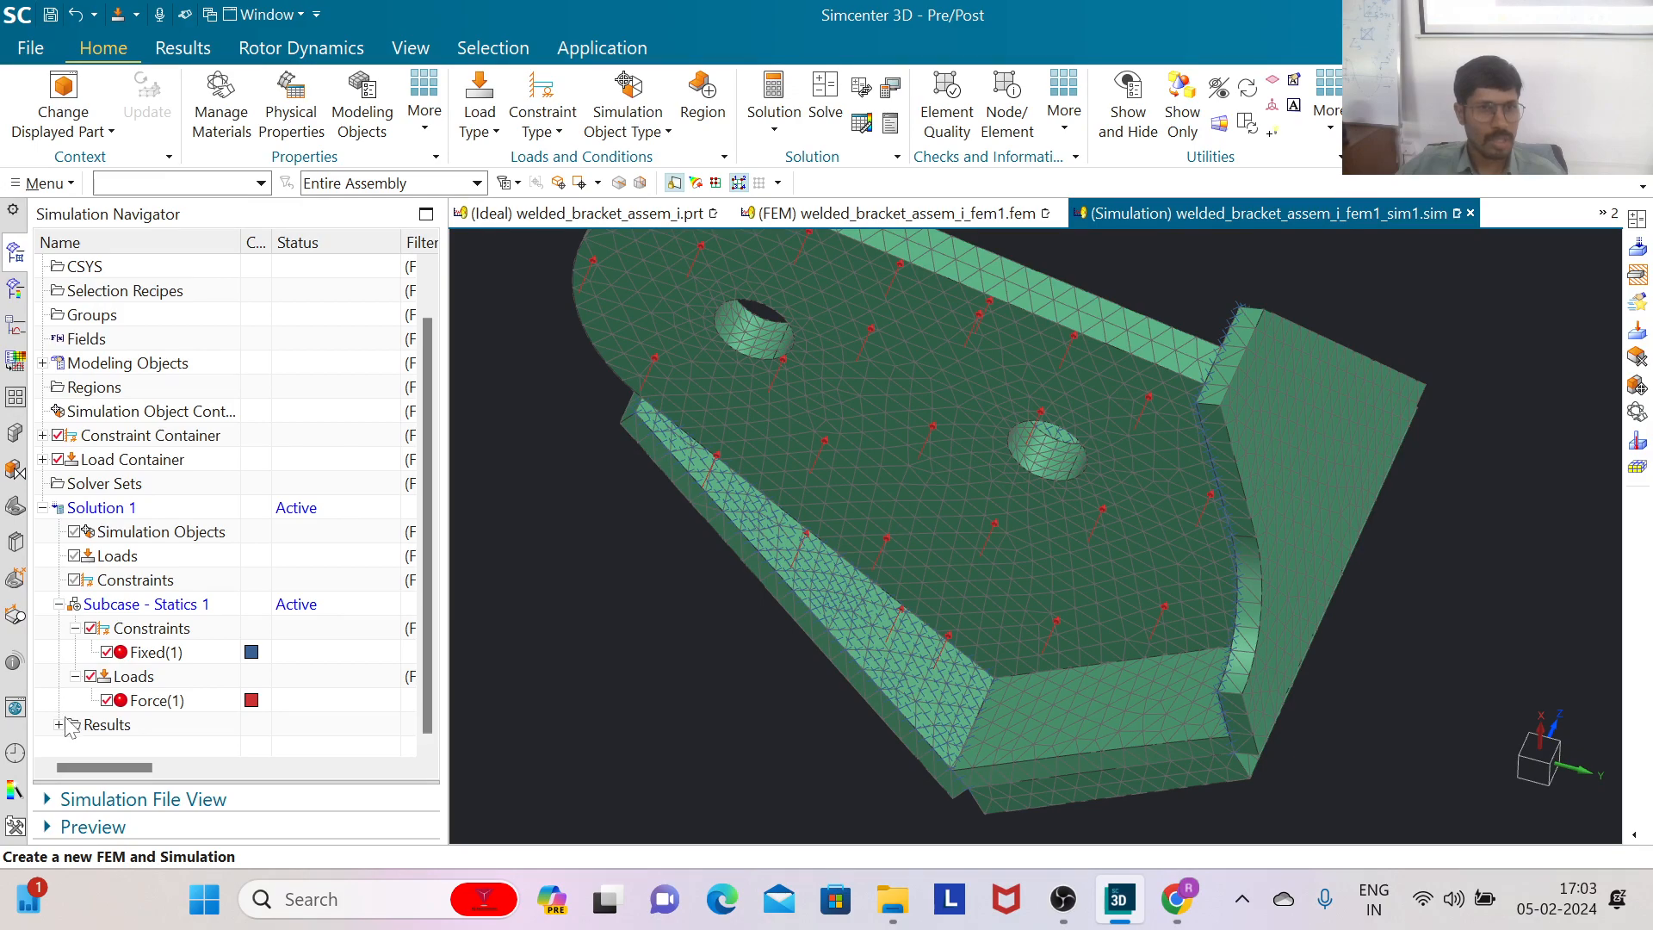
Step: Solve Solution 1 with the model setup check enabled and agree to review the solver messages
{"action": "left_click", "coordinate": [59, 725]}
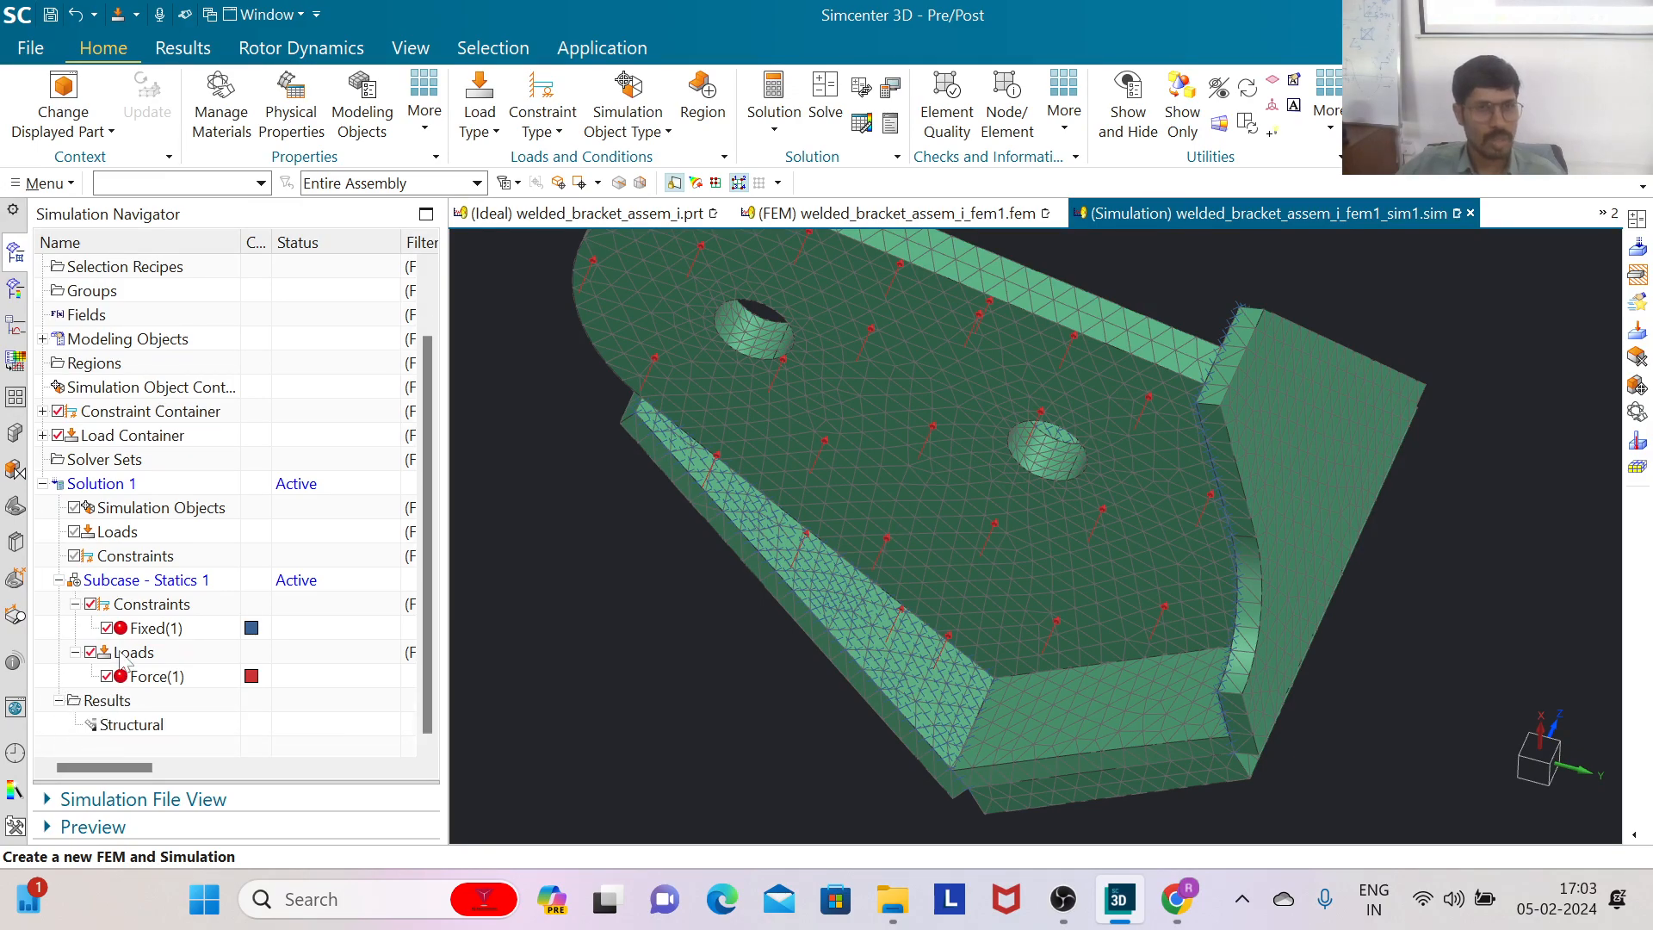
{"action": "right_click", "coordinate": [112, 486]}
{"action": "left_click", "coordinate": [136, 468]}
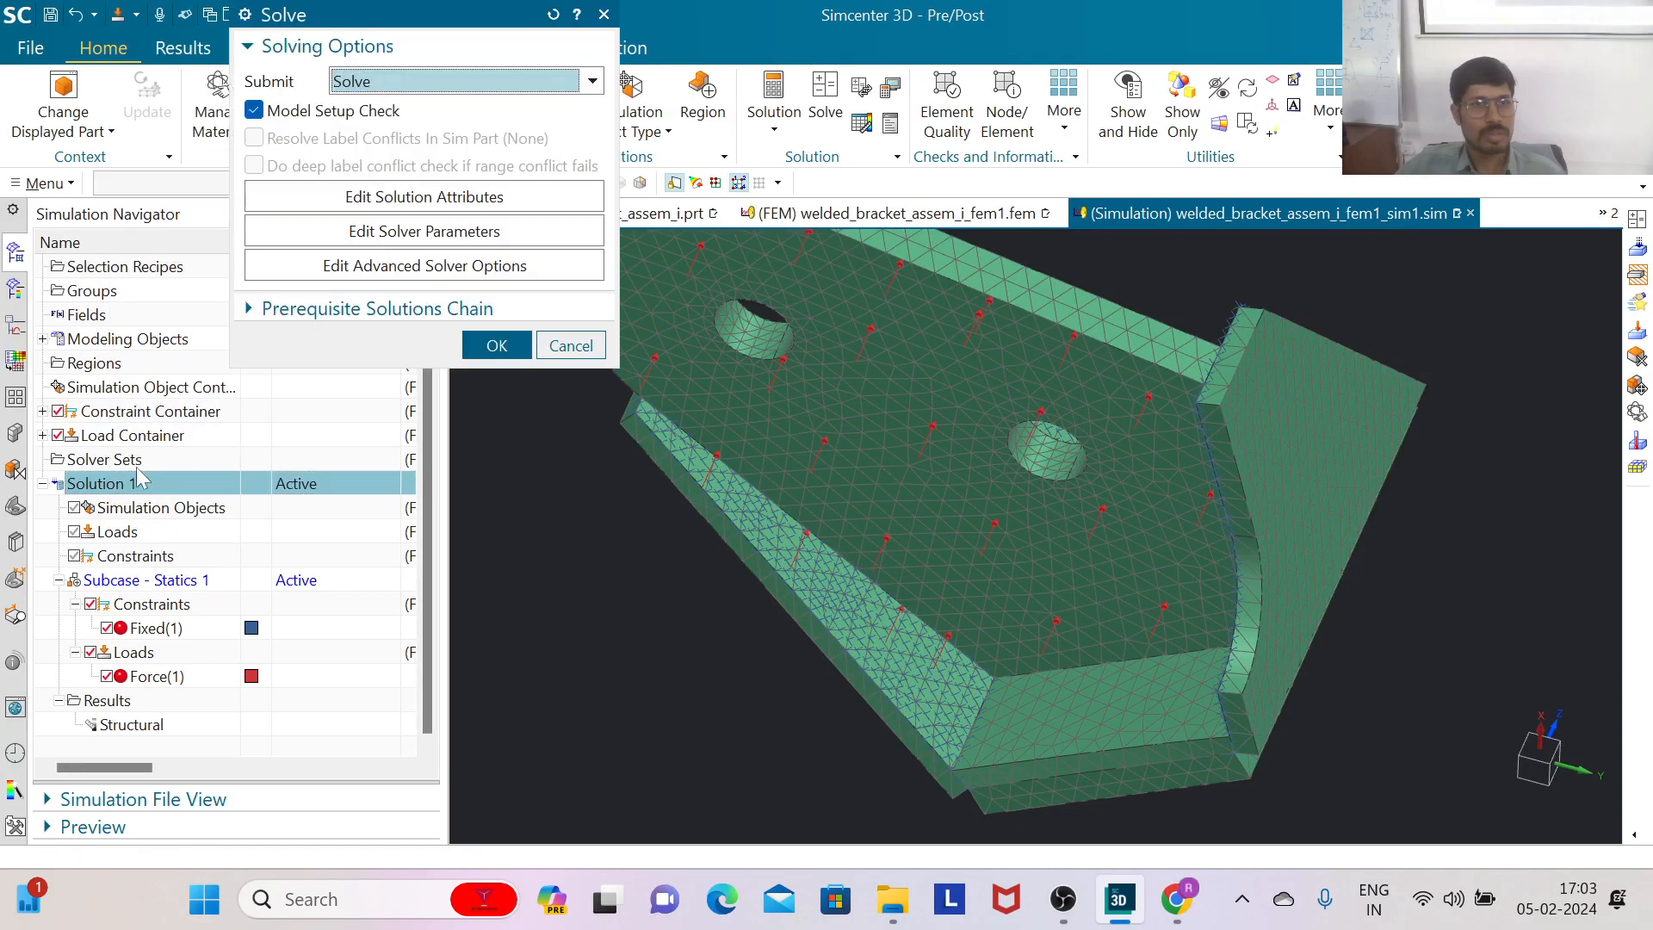
{"action": "left_click", "coordinate": [499, 346]}
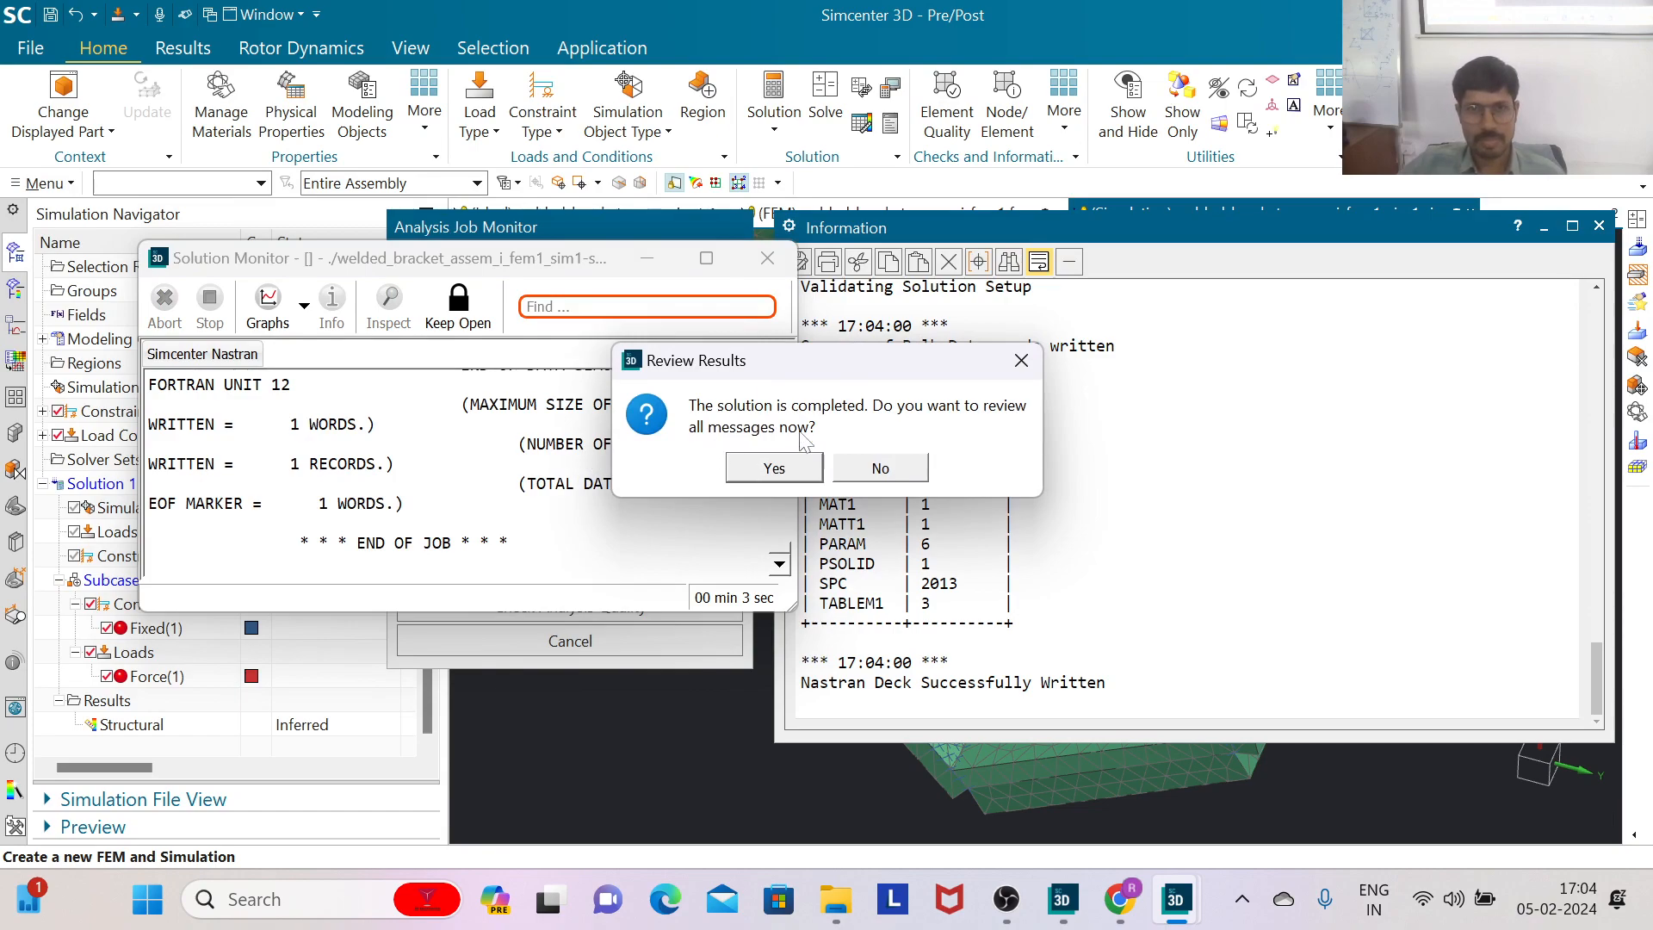
{"action": "left_click", "coordinate": [804, 470]}
Step: Export the Sparse Matrix Solver convergence graph as the CSV file welded_bracket_assem_i_fem1_sim1-solution_1_Sparse Matrix Solver, and dismiss the graph
{"action": "left_click", "coordinate": [304, 306]}
{"action": "left_click", "coordinate": [439, 353]}
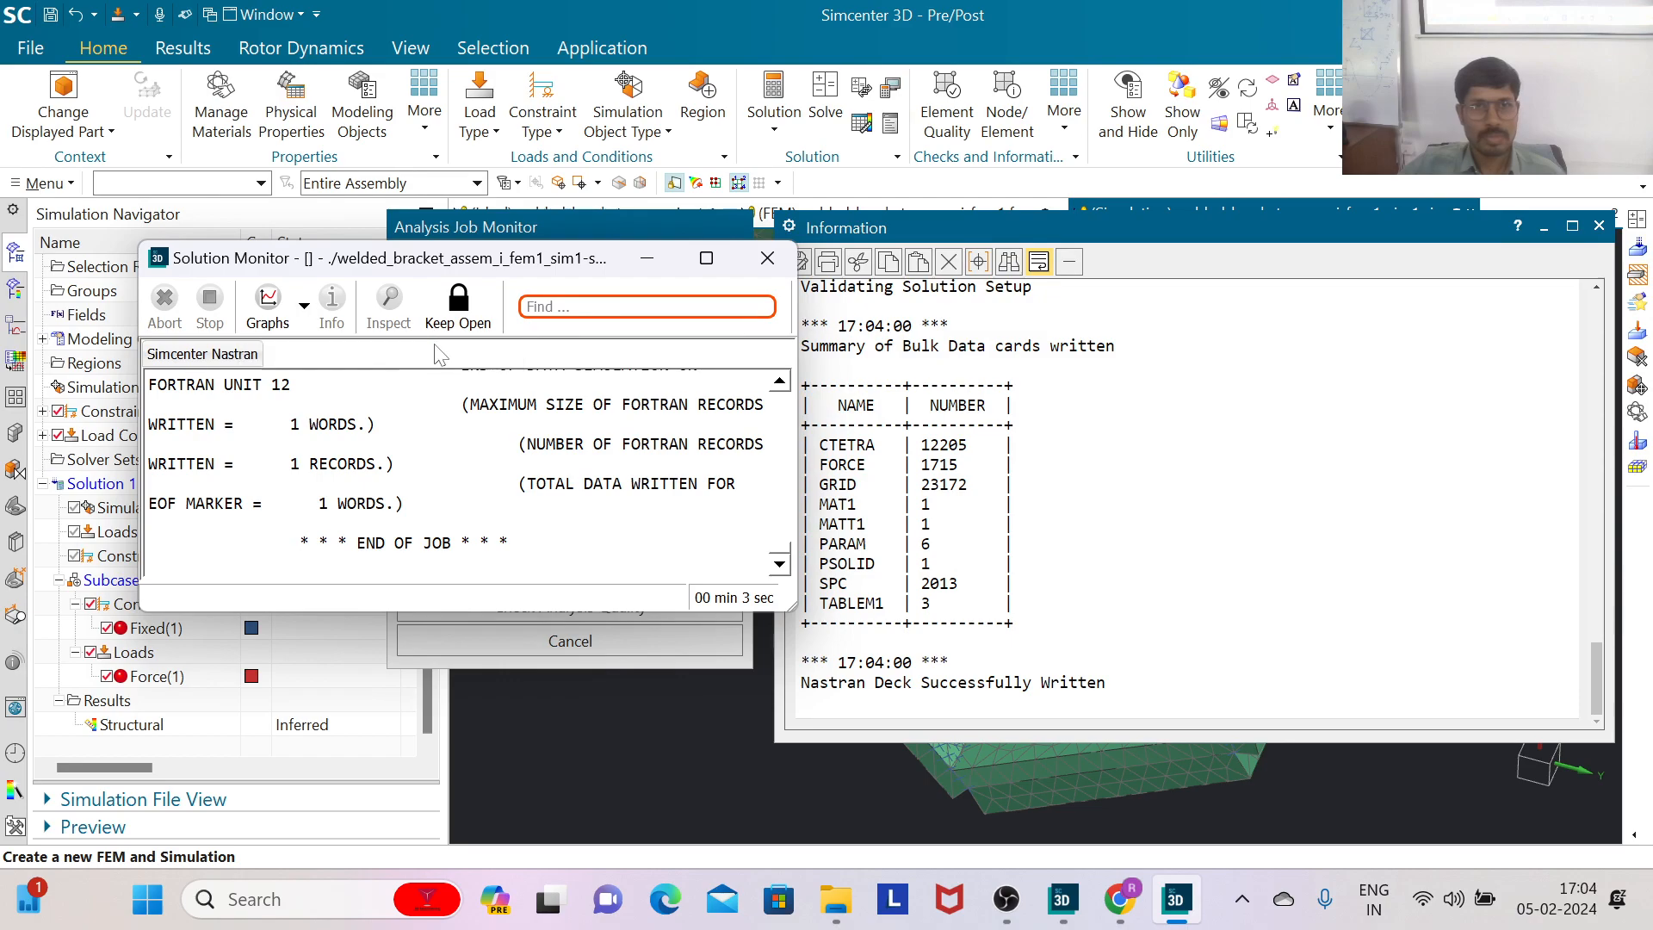
{"action": "left_click", "coordinate": [725, 667]}
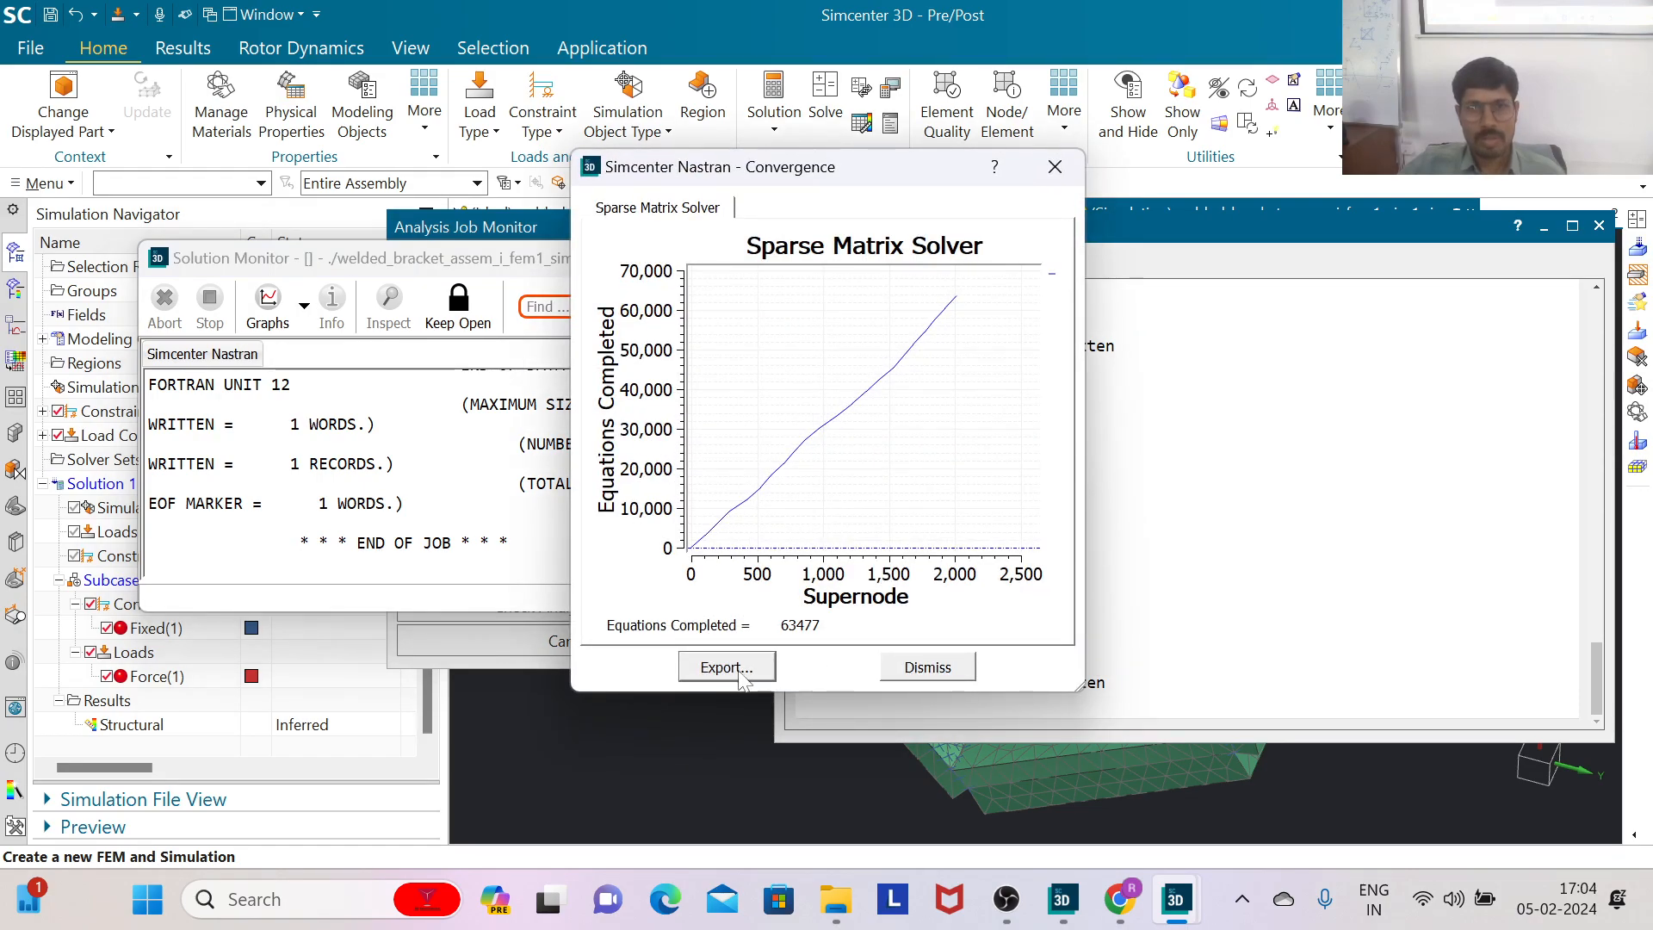
{"action": "left_click", "coordinate": [1332, 718]}
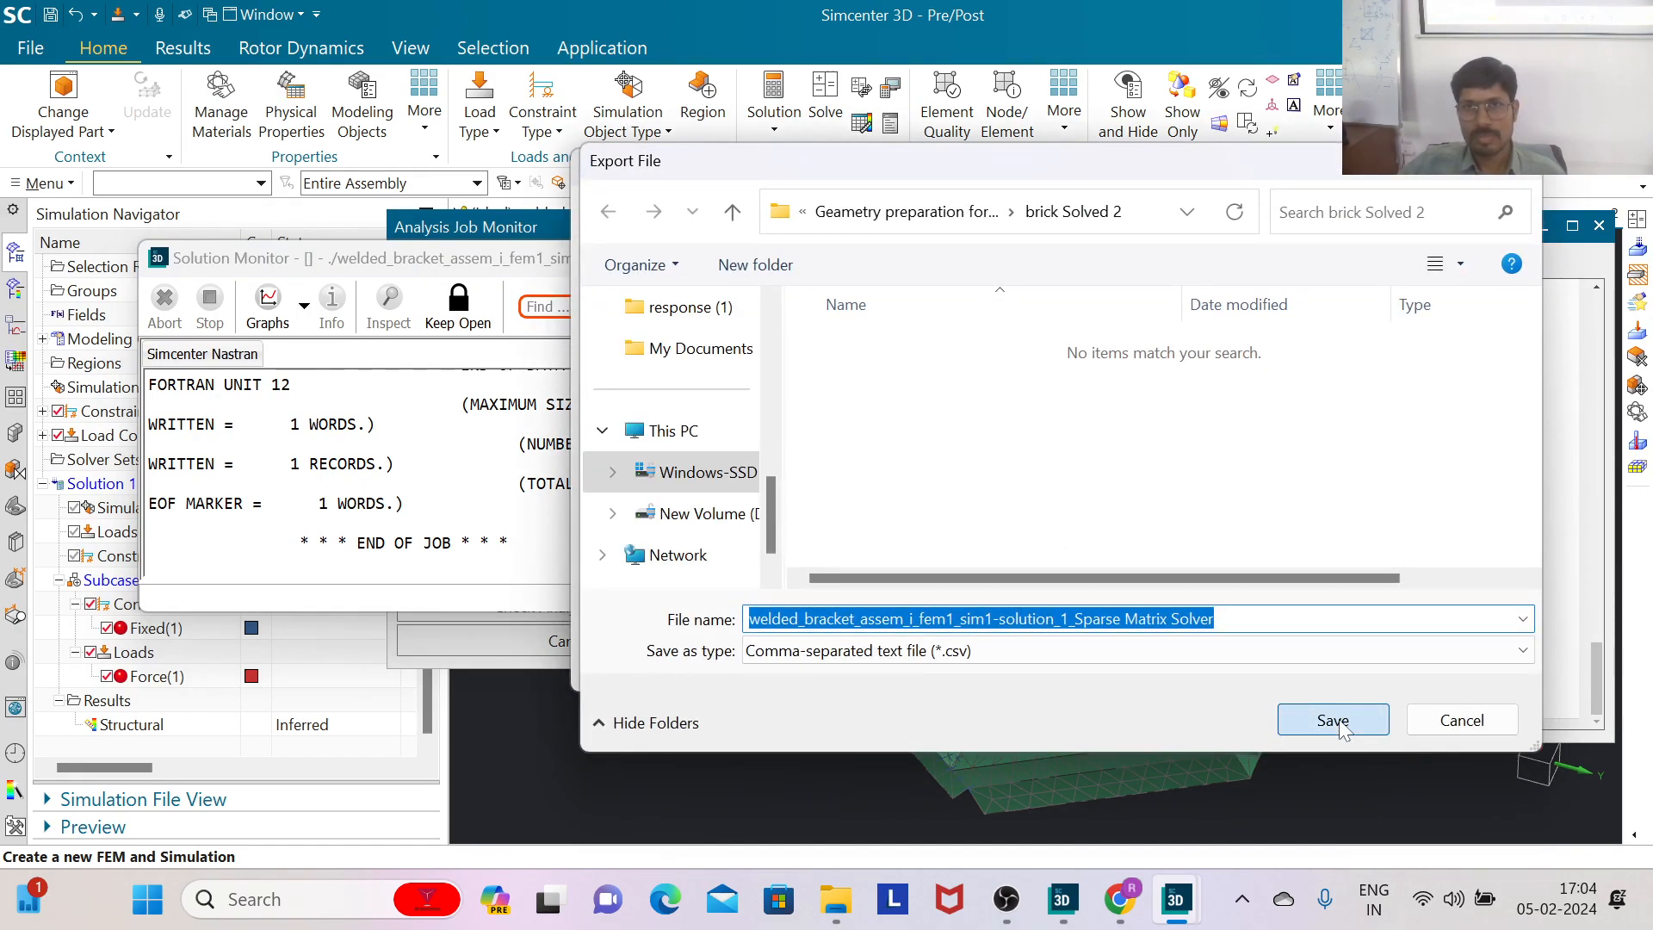
{"action": "left_click", "coordinate": [927, 667]}
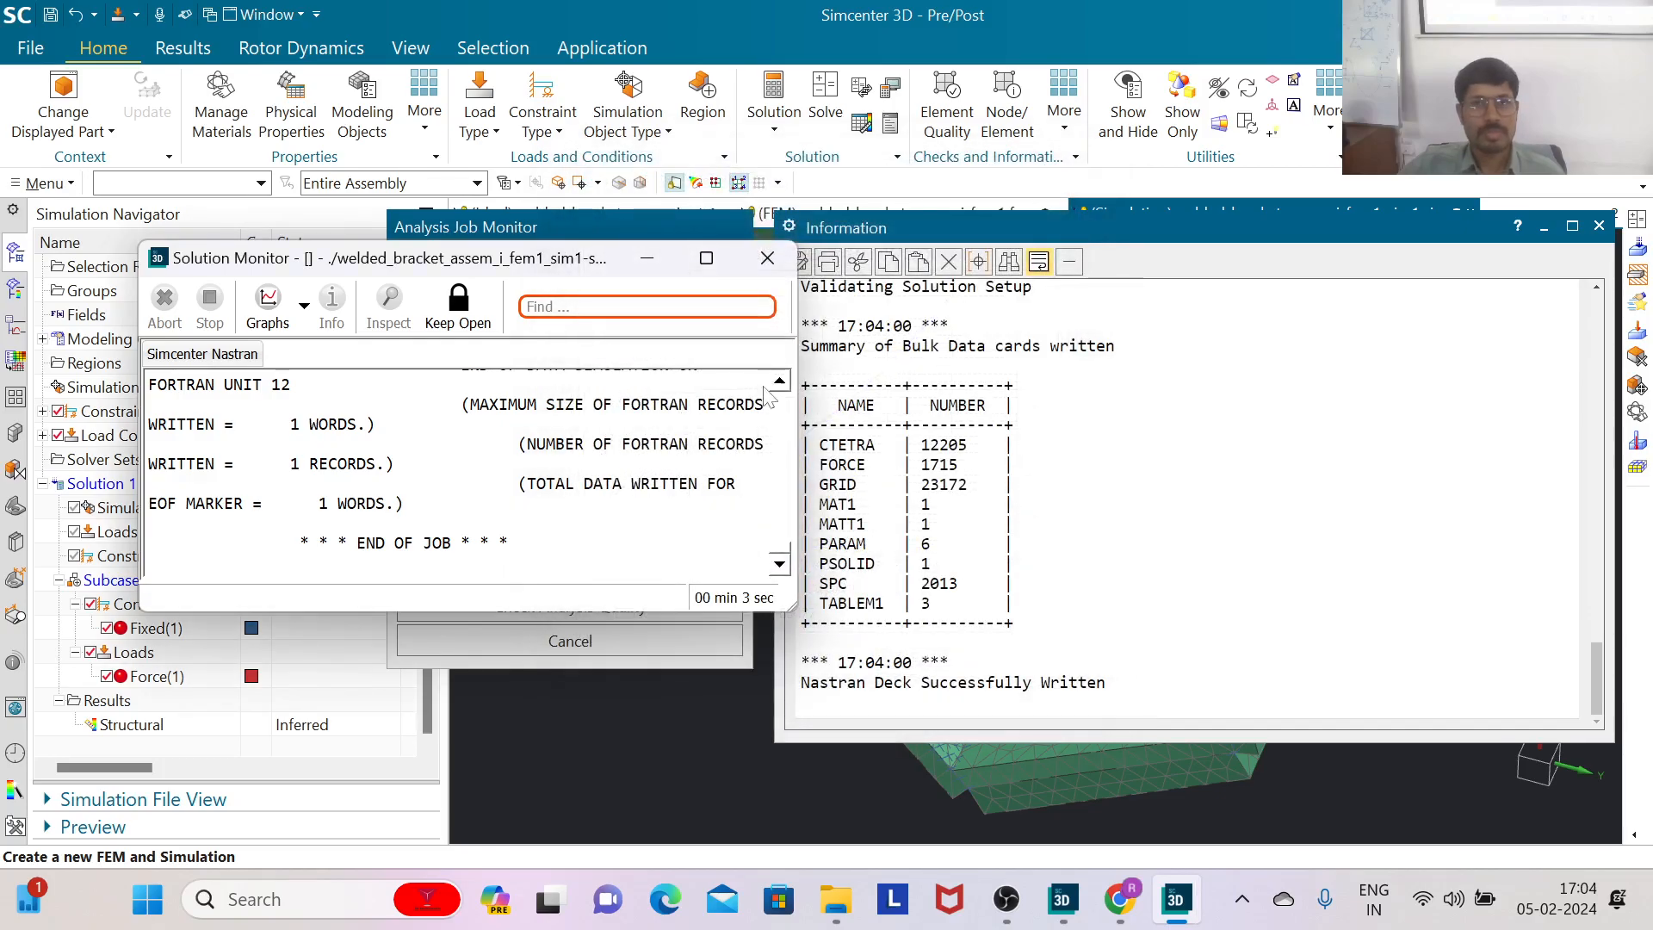
Step: Close the Solution Monitor and the Analysis Job Monitor
{"action": "left_click_drag", "start_coordinate": [589, 266], "coordinate": [526, 472]}
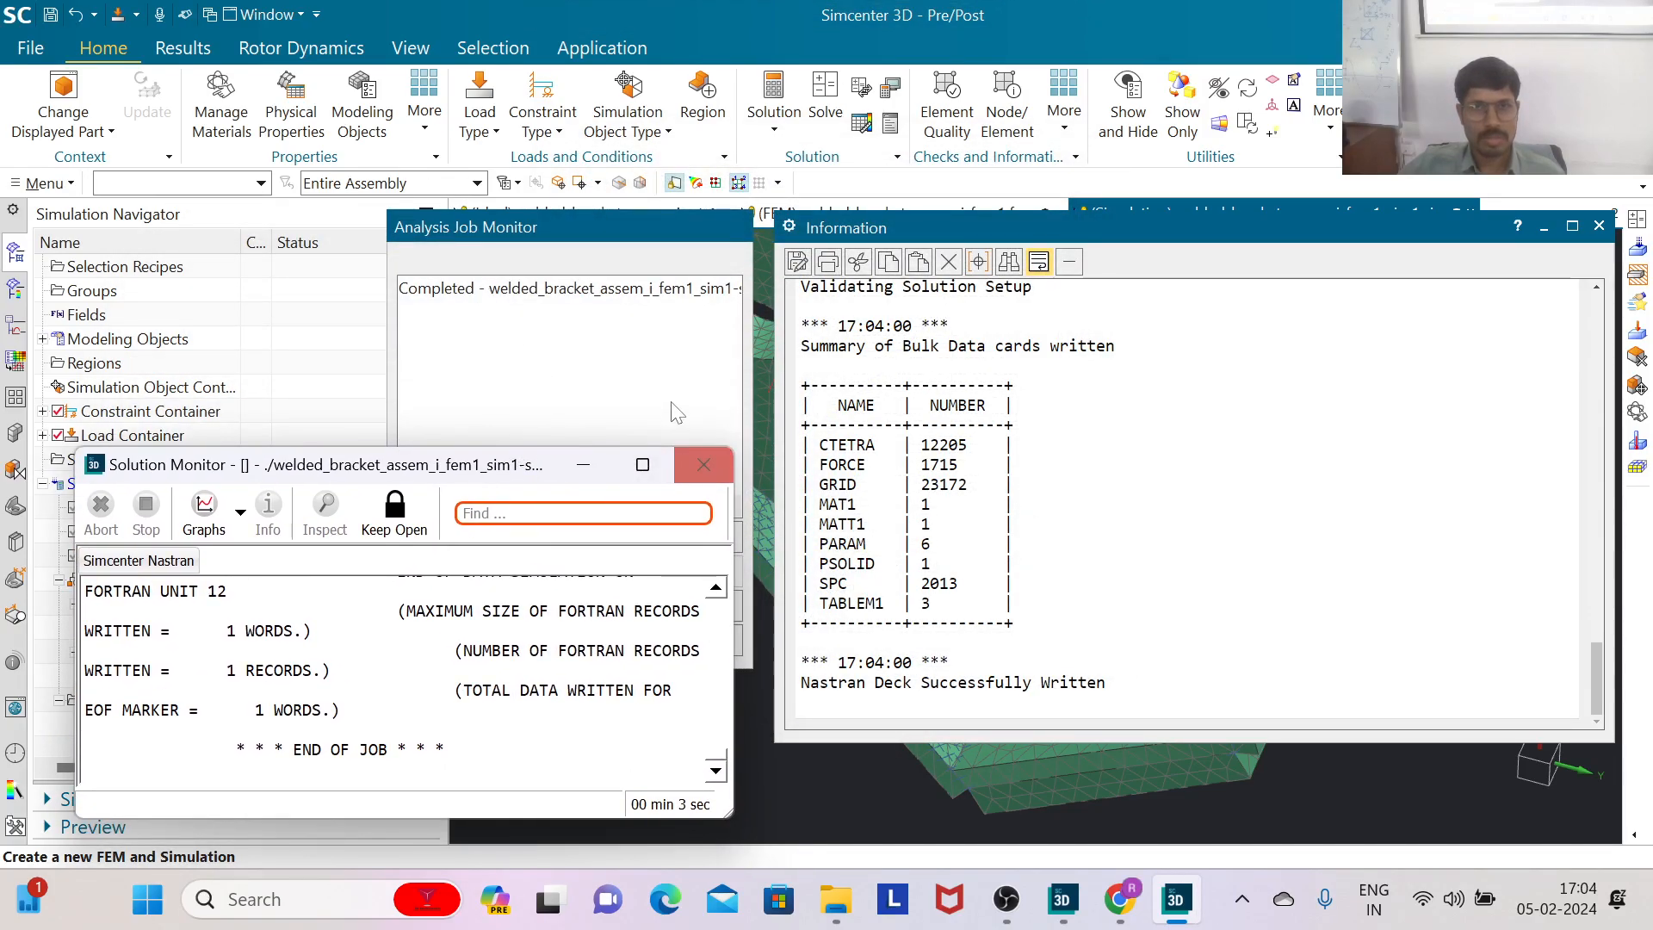
{"action": "left_click", "coordinate": [704, 464]}
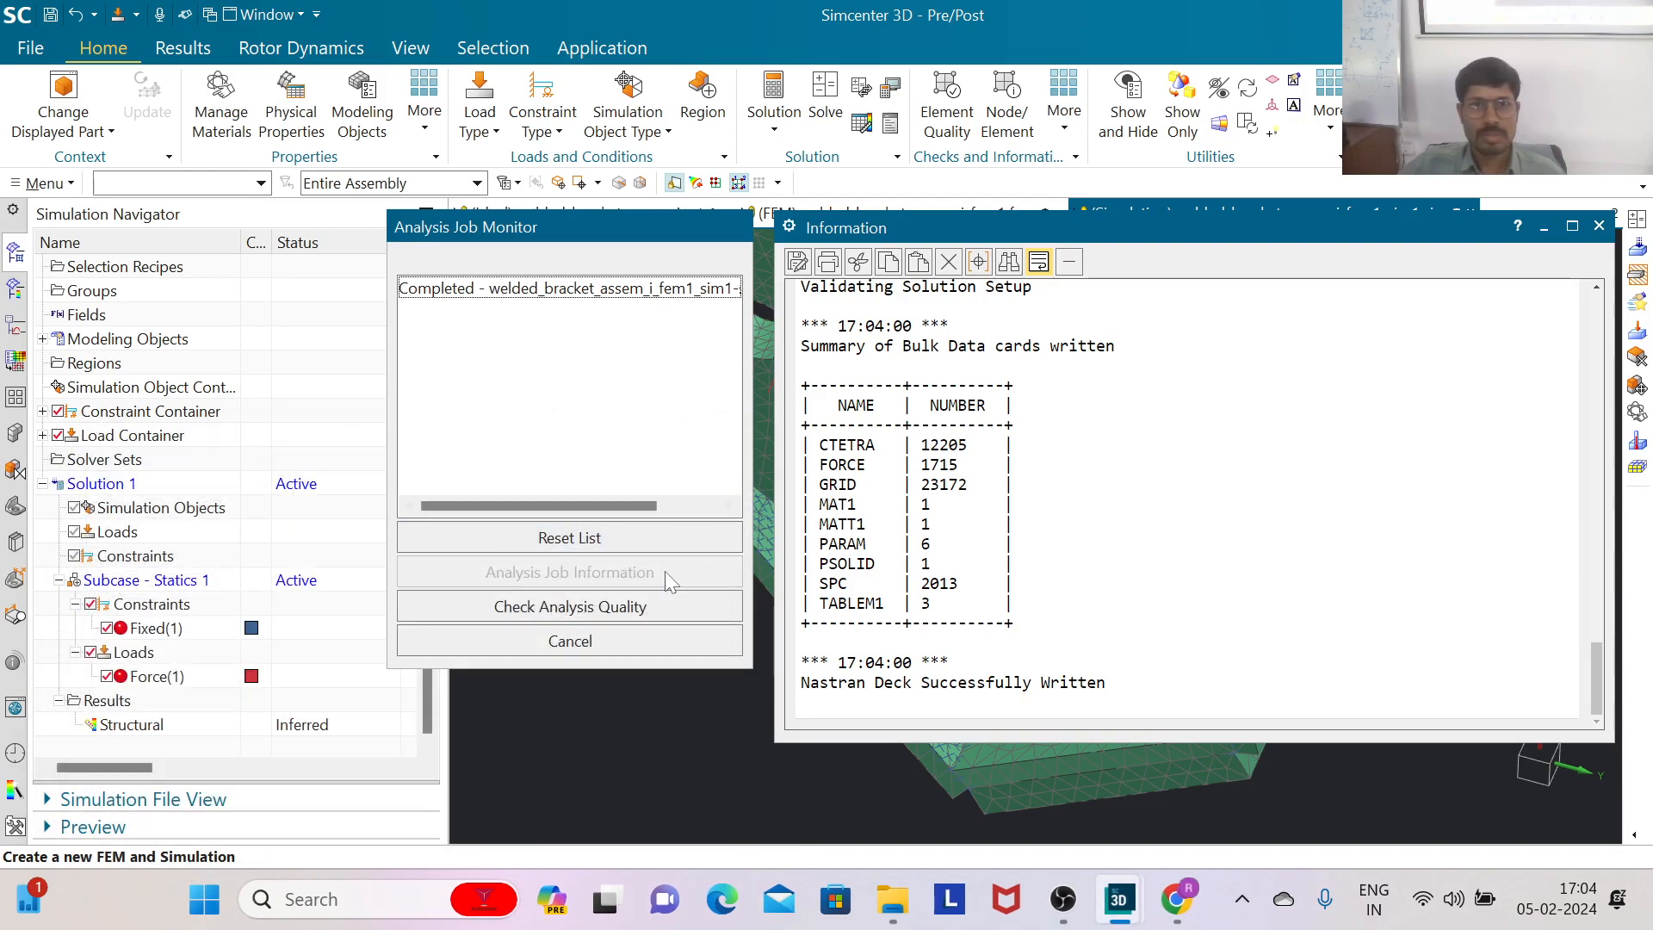
{"action": "left_click", "coordinate": [670, 639]}
Step: Review the solver information listing from the deck-writing log back through the mesh, material, solution and load error summaries, and close it
{"action": "scroll", "coordinate": [1188, 504], "scroll_direction": "up", "scroll_amount": 10}
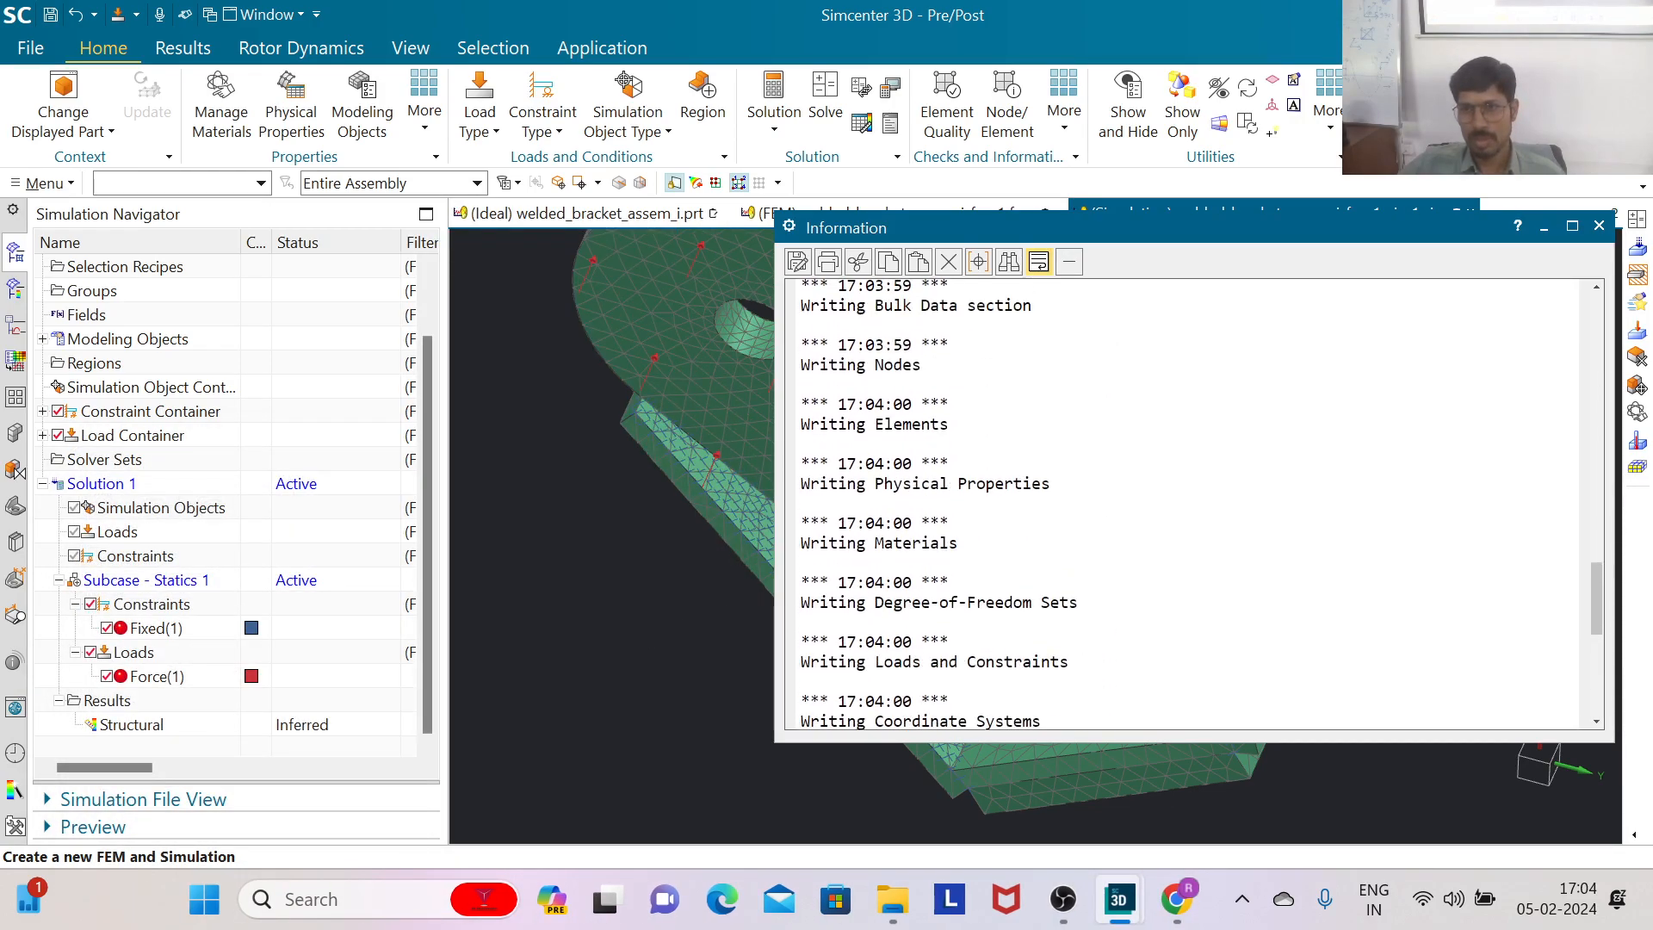
{"action": "left_click_drag", "start_coordinate": [1600, 595], "coordinate": [1583, 489]}
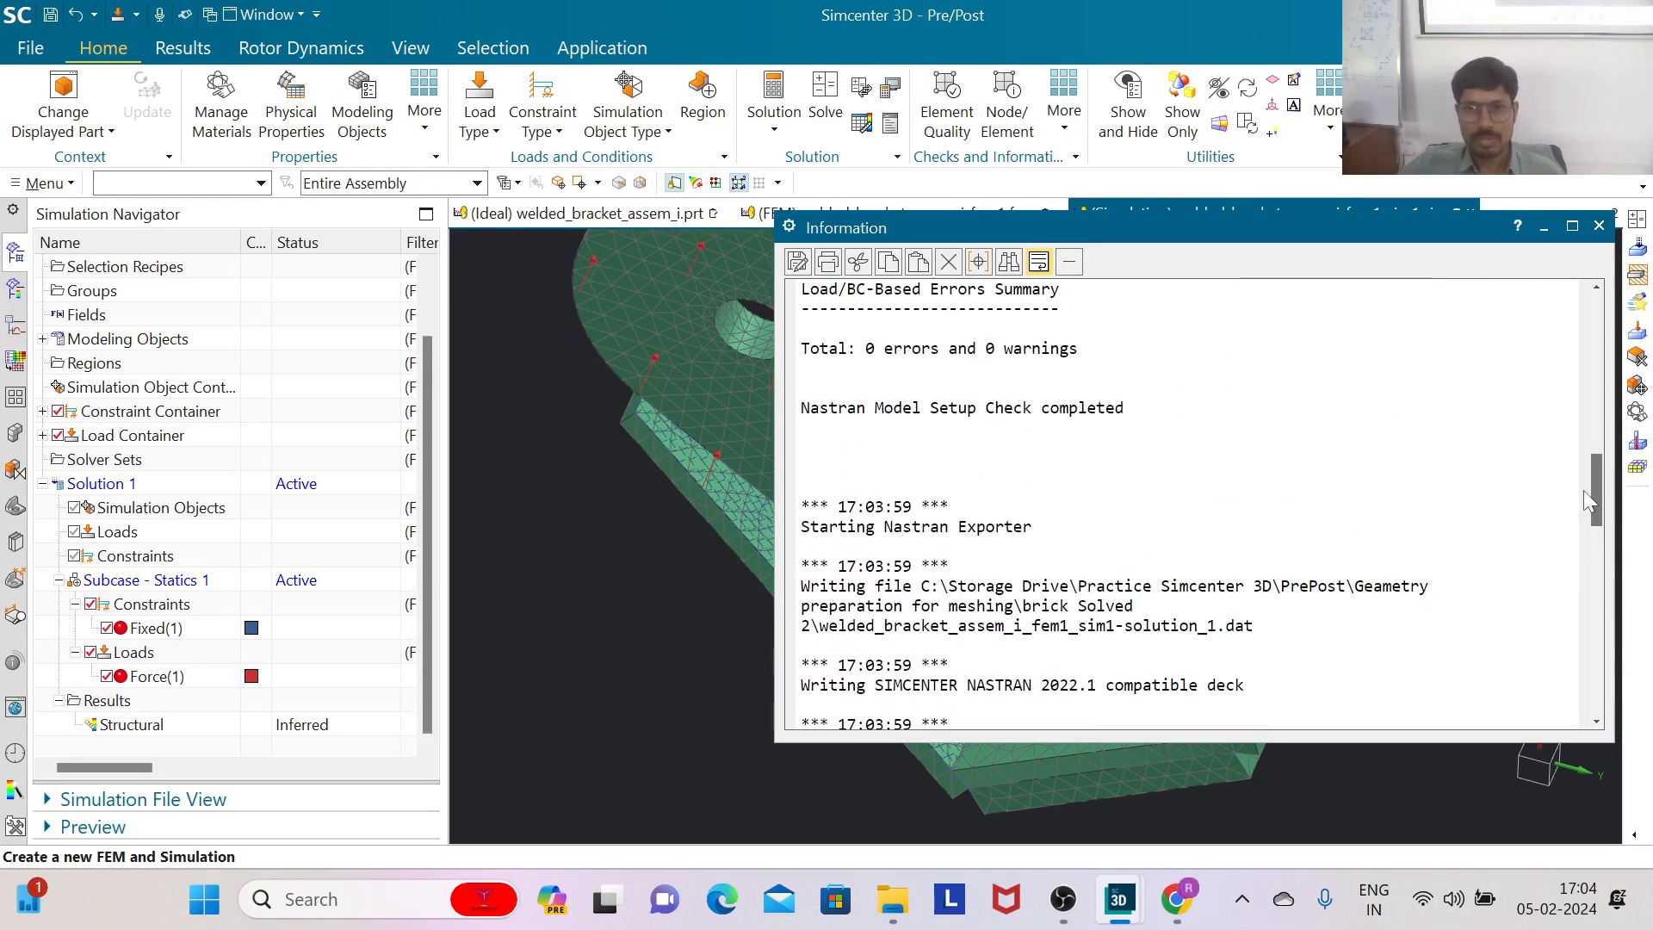
{"action": "left_click_drag", "start_coordinate": [1583, 489], "coordinate": [1580, 450]}
{"action": "scroll", "coordinate": [1584, 459], "scroll_direction": "up", "scroll_amount": 1}
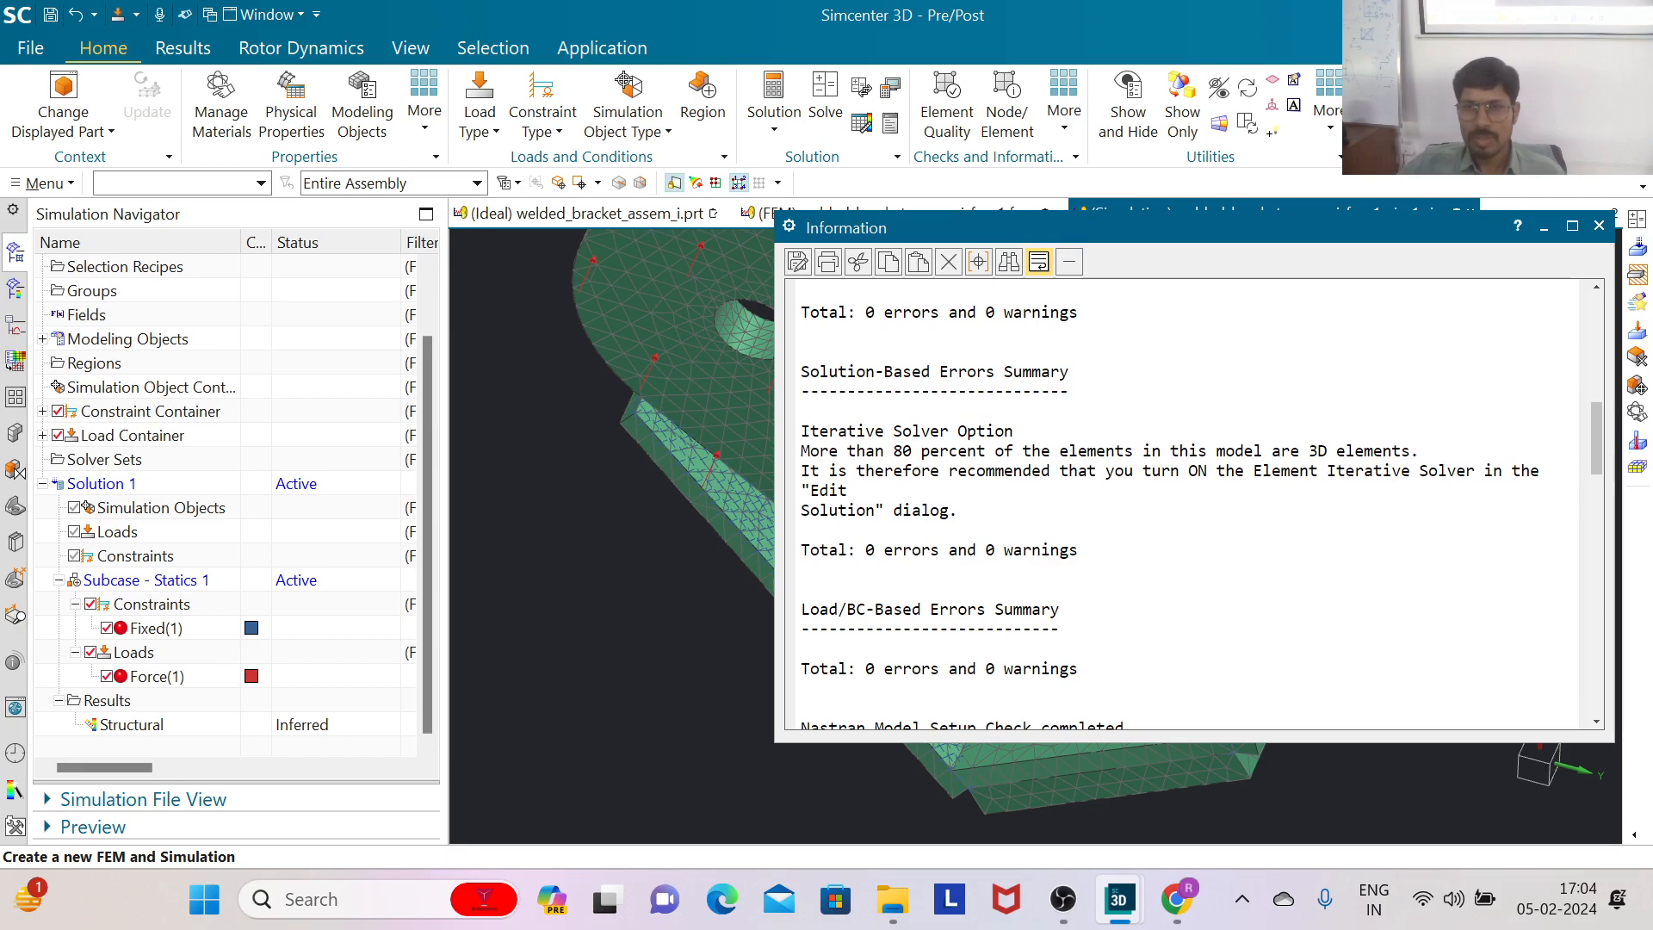
{"action": "scroll", "coordinate": [1193, 503], "scroll_direction": "up", "scroll_amount": 2}
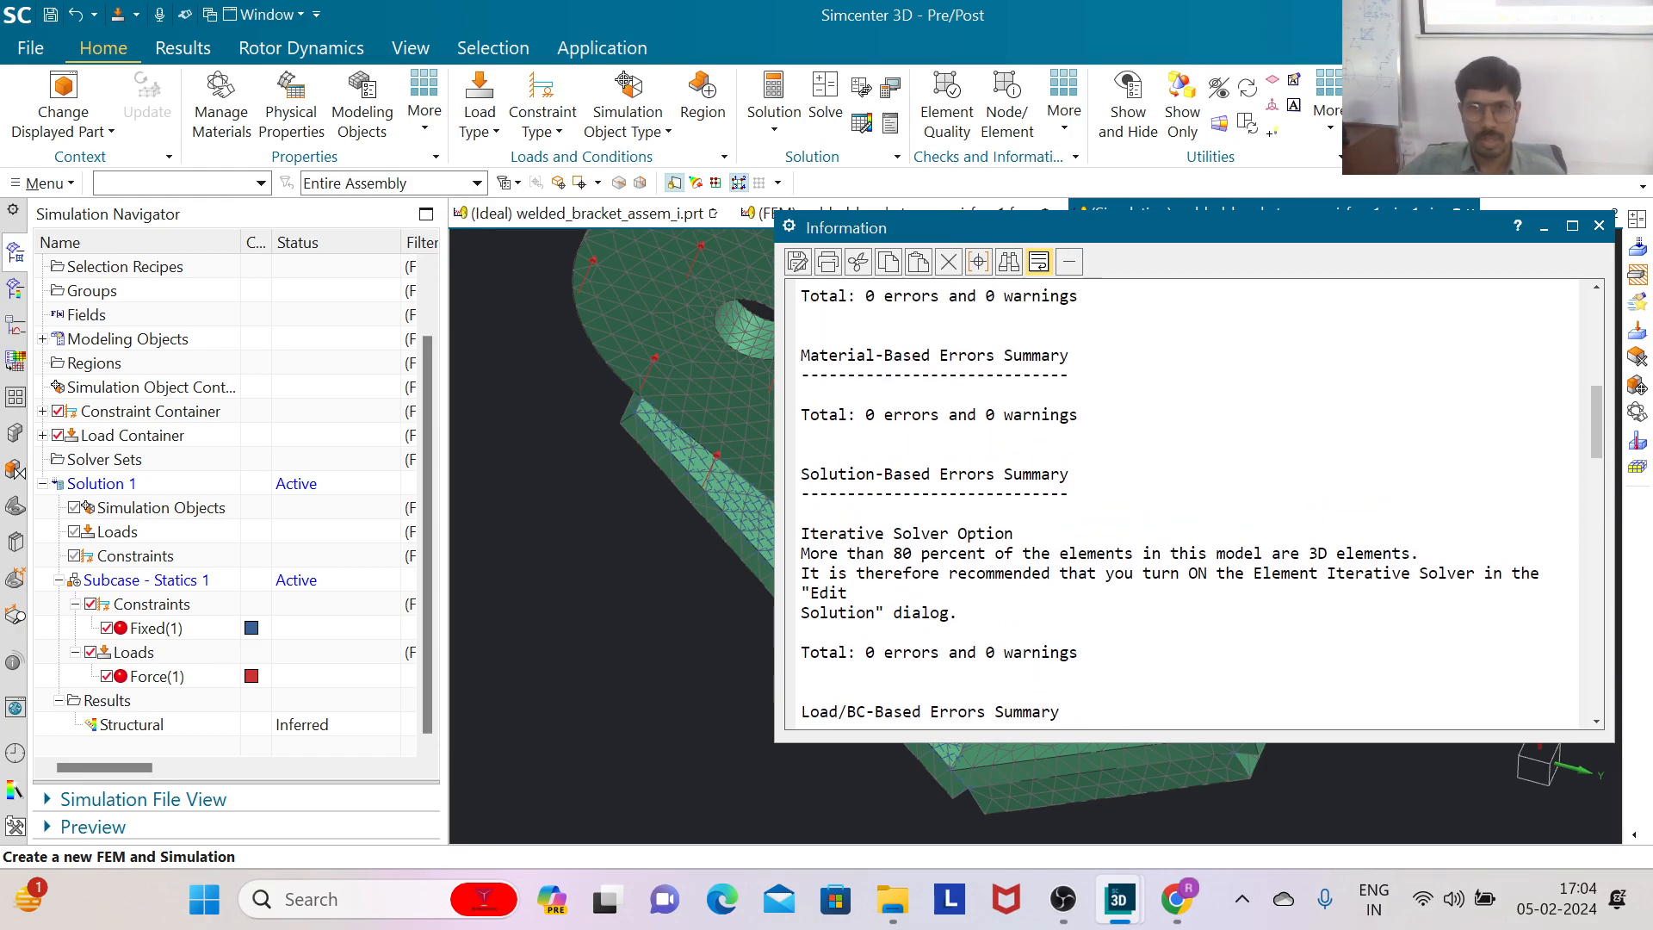
{"action": "scroll", "coordinate": [1192, 504], "scroll_direction": "up", "scroll_amount": 1}
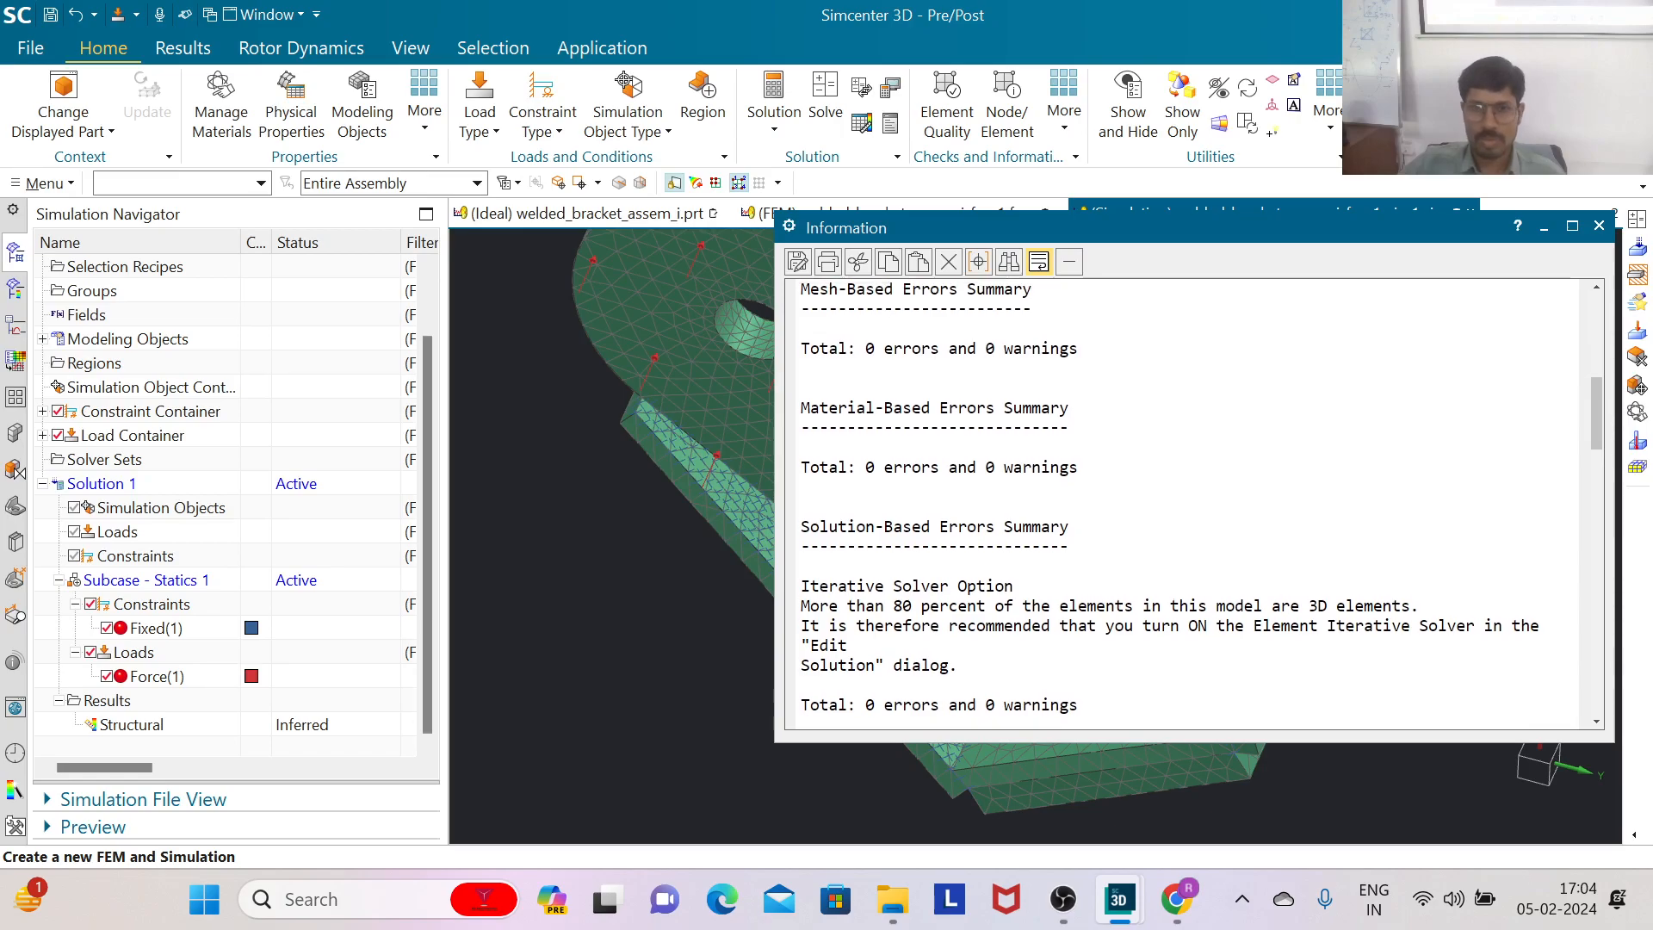
{"action": "scroll", "coordinate": [1192, 504], "scroll_direction": "up", "scroll_amount": 1}
{"action": "scroll", "coordinate": [1192, 504], "scroll_direction": "up", "scroll_amount": 5}
{"action": "scroll", "coordinate": [1421, 257], "scroll_direction": "up", "scroll_amount": 1}
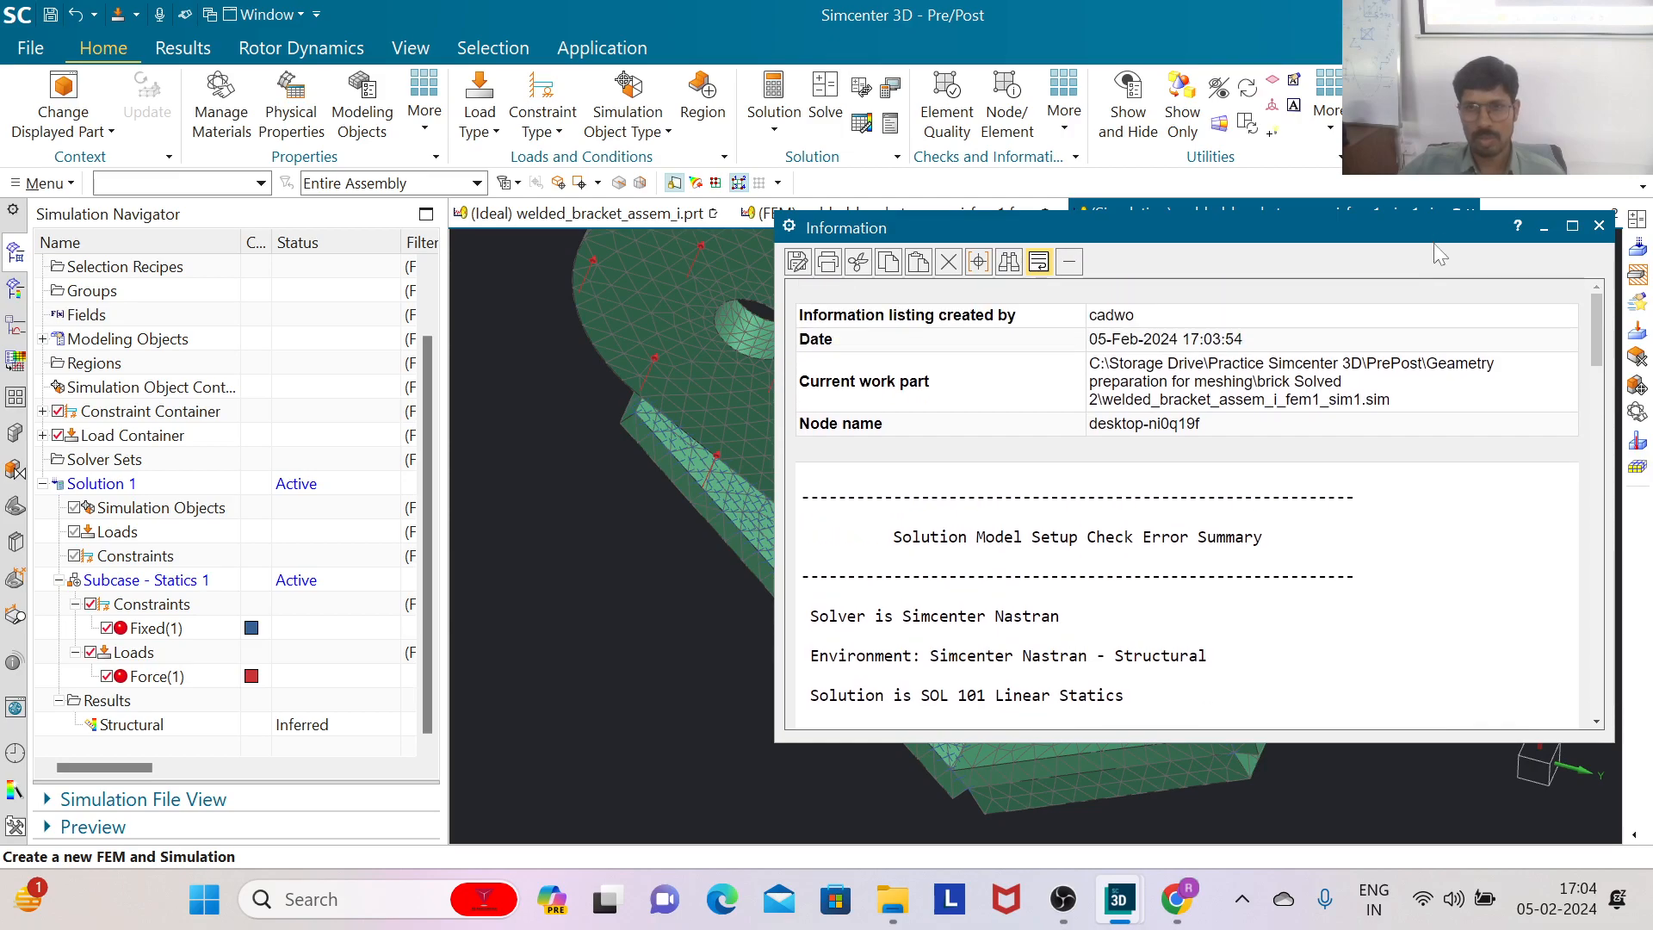
{"action": "left_click", "coordinate": [1599, 226]}
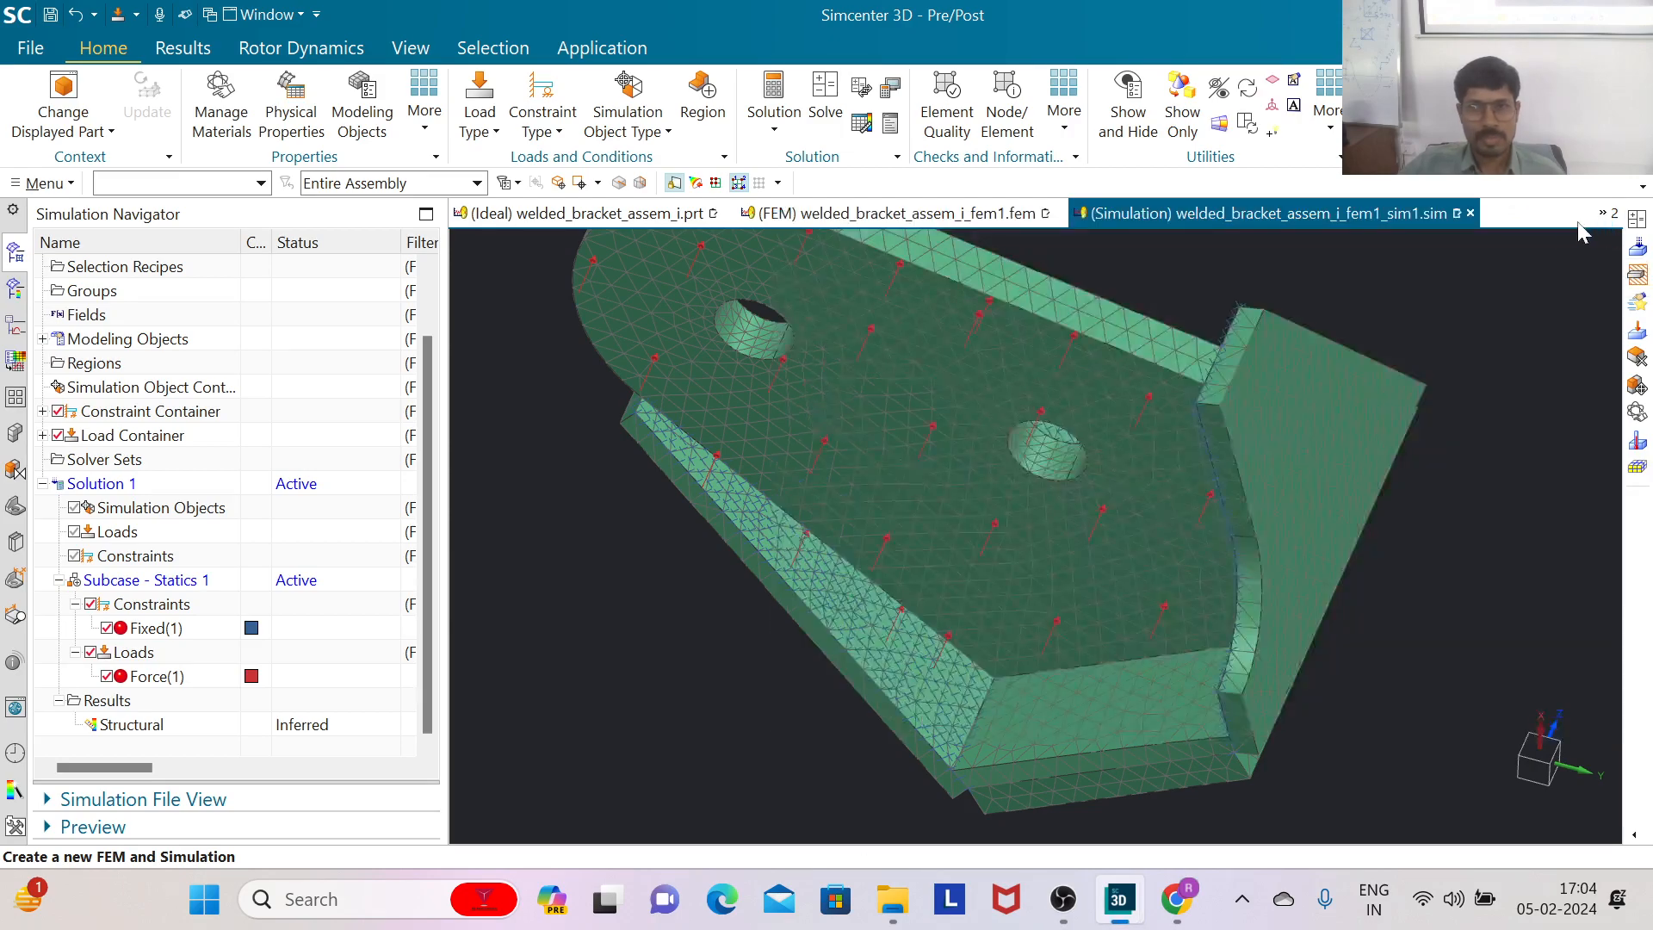
Step: Load Solution 1's structural results, plot the nodal displacement magnitude, and animate the deformation
{"action": "double_click", "coordinate": [105, 726]}
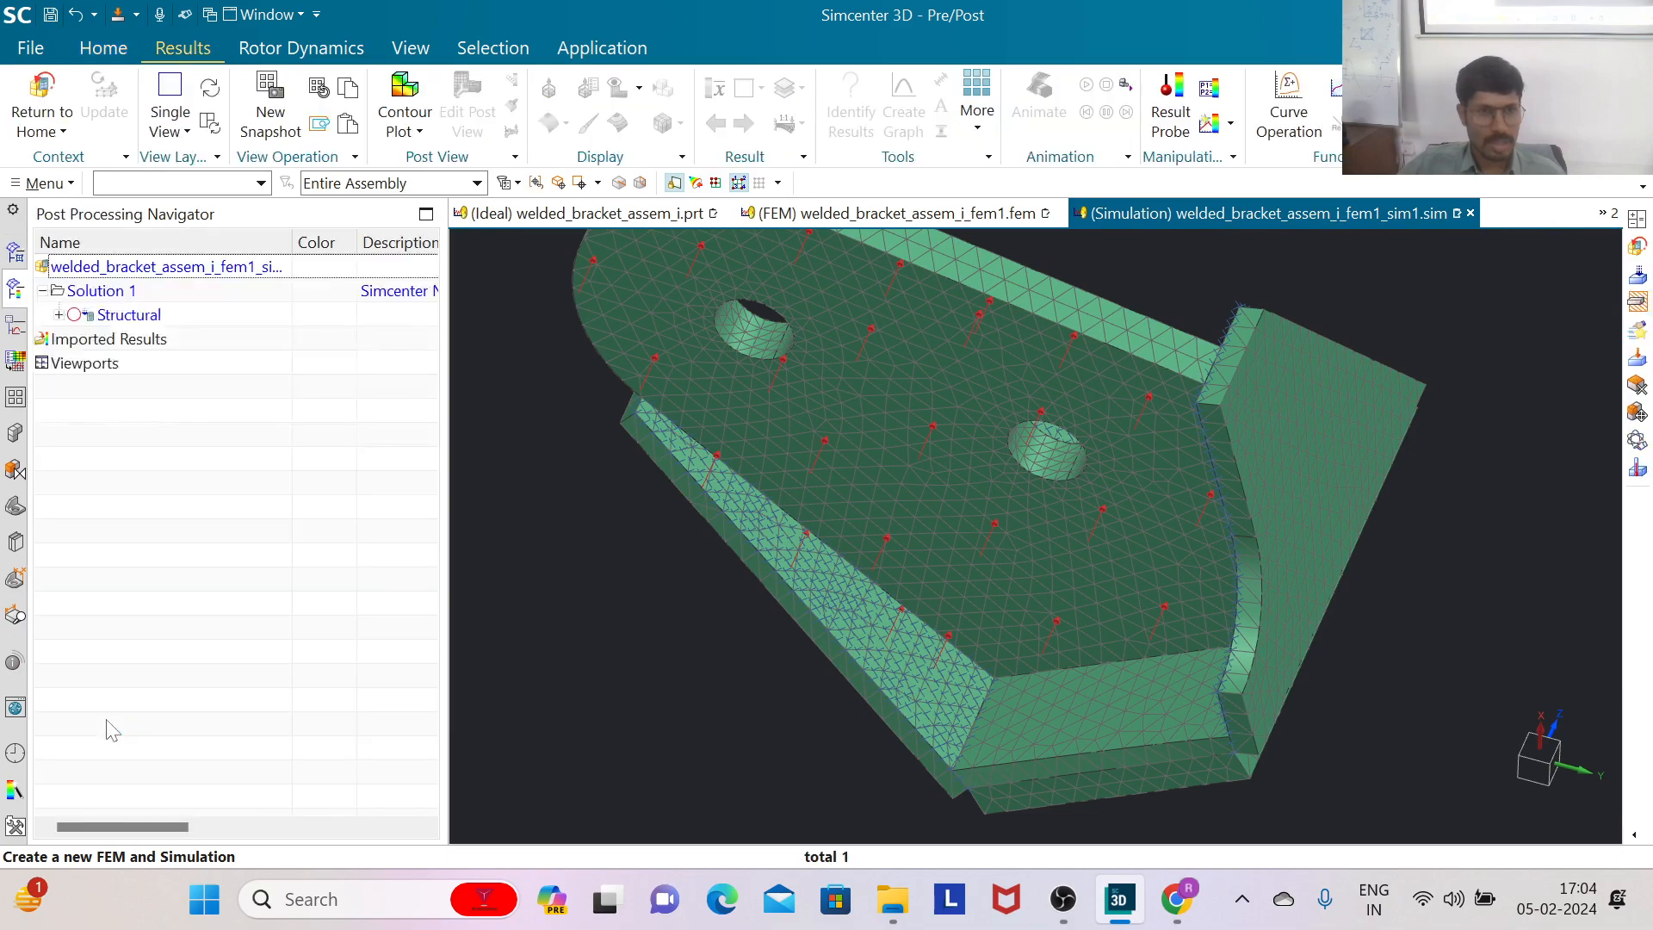
{"action": "left_click", "coordinate": [58, 315]}
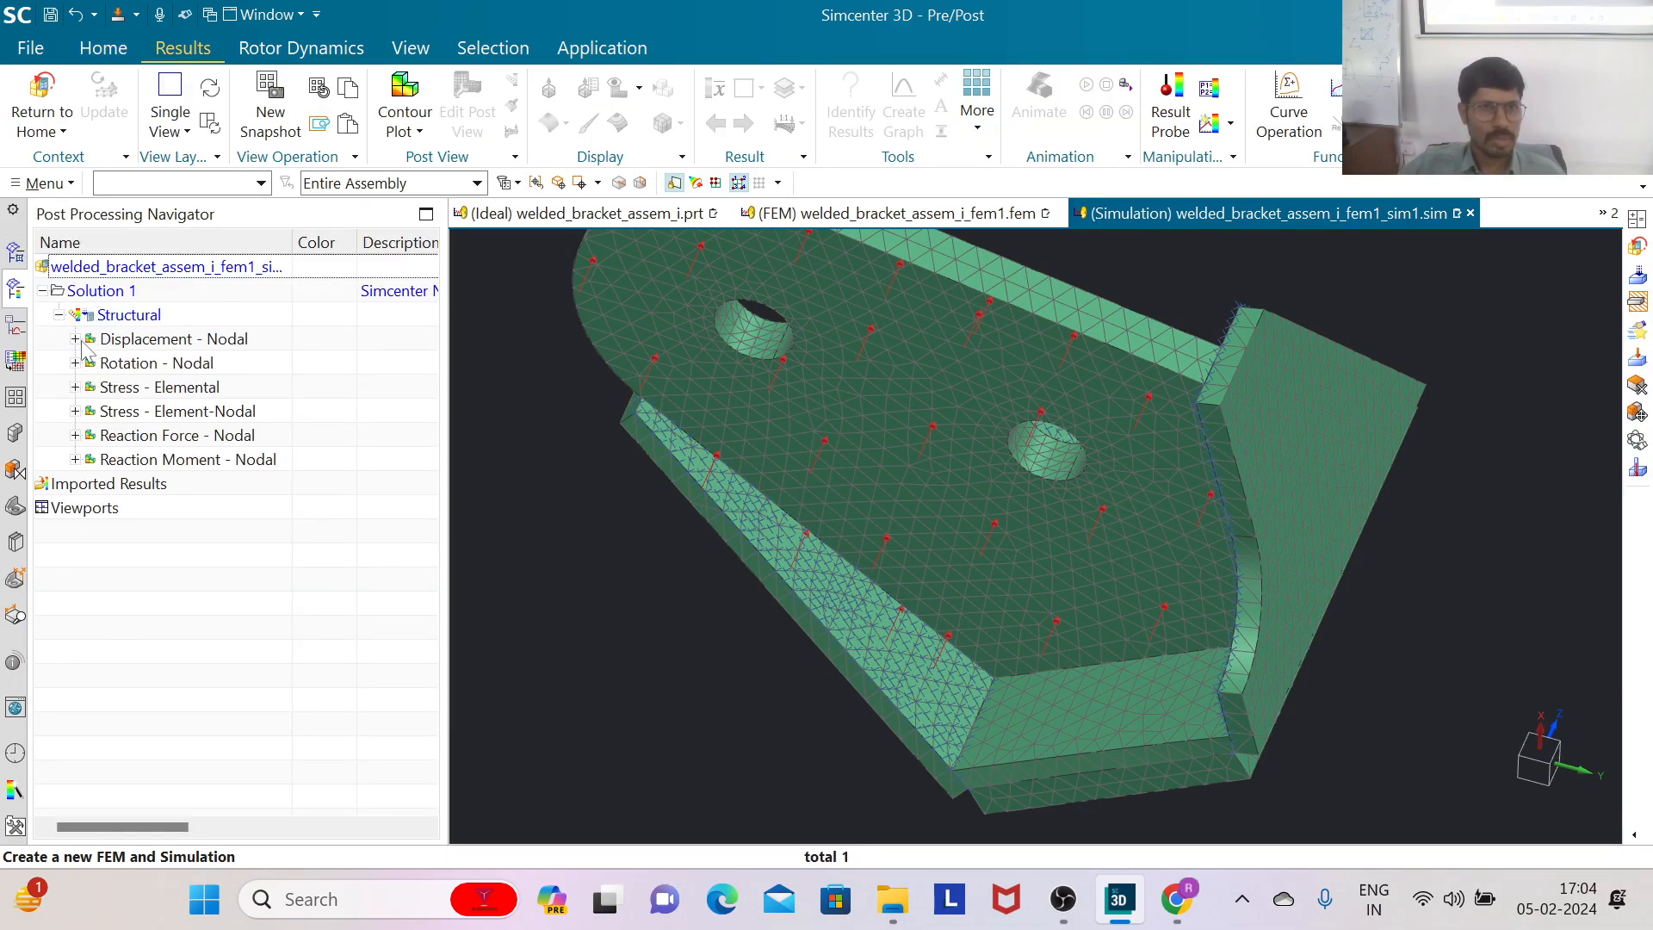
{"action": "left_click", "coordinate": [76, 339]}
{"action": "double_click", "coordinate": [147, 435]}
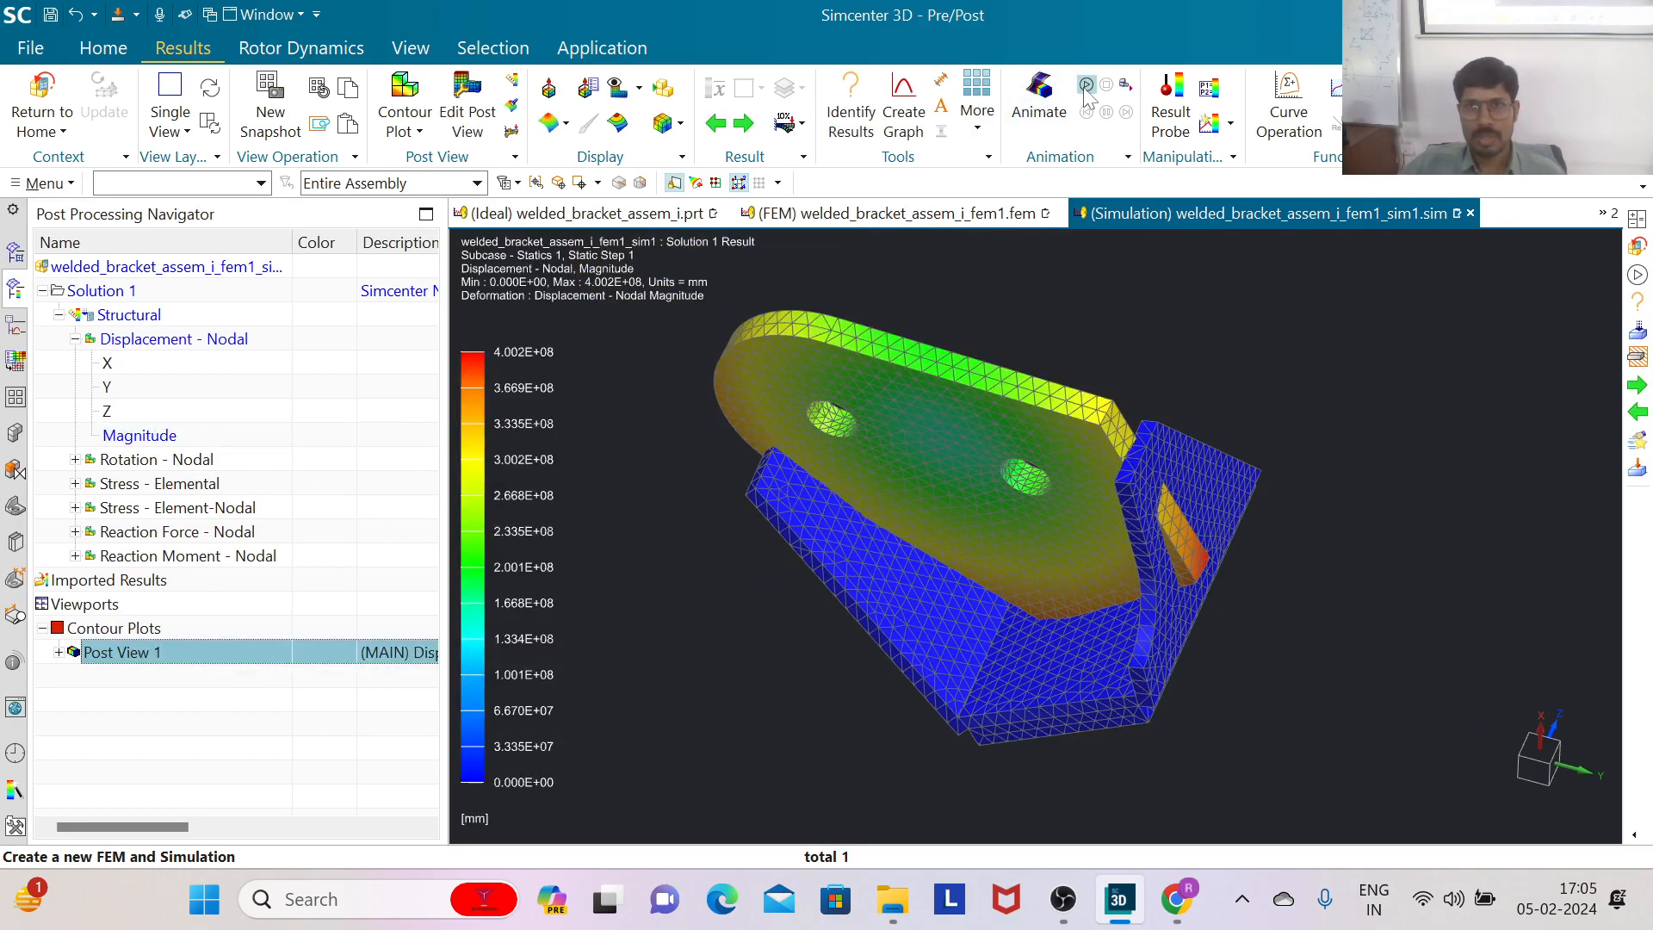
{"action": "left_click", "coordinate": [1087, 85]}
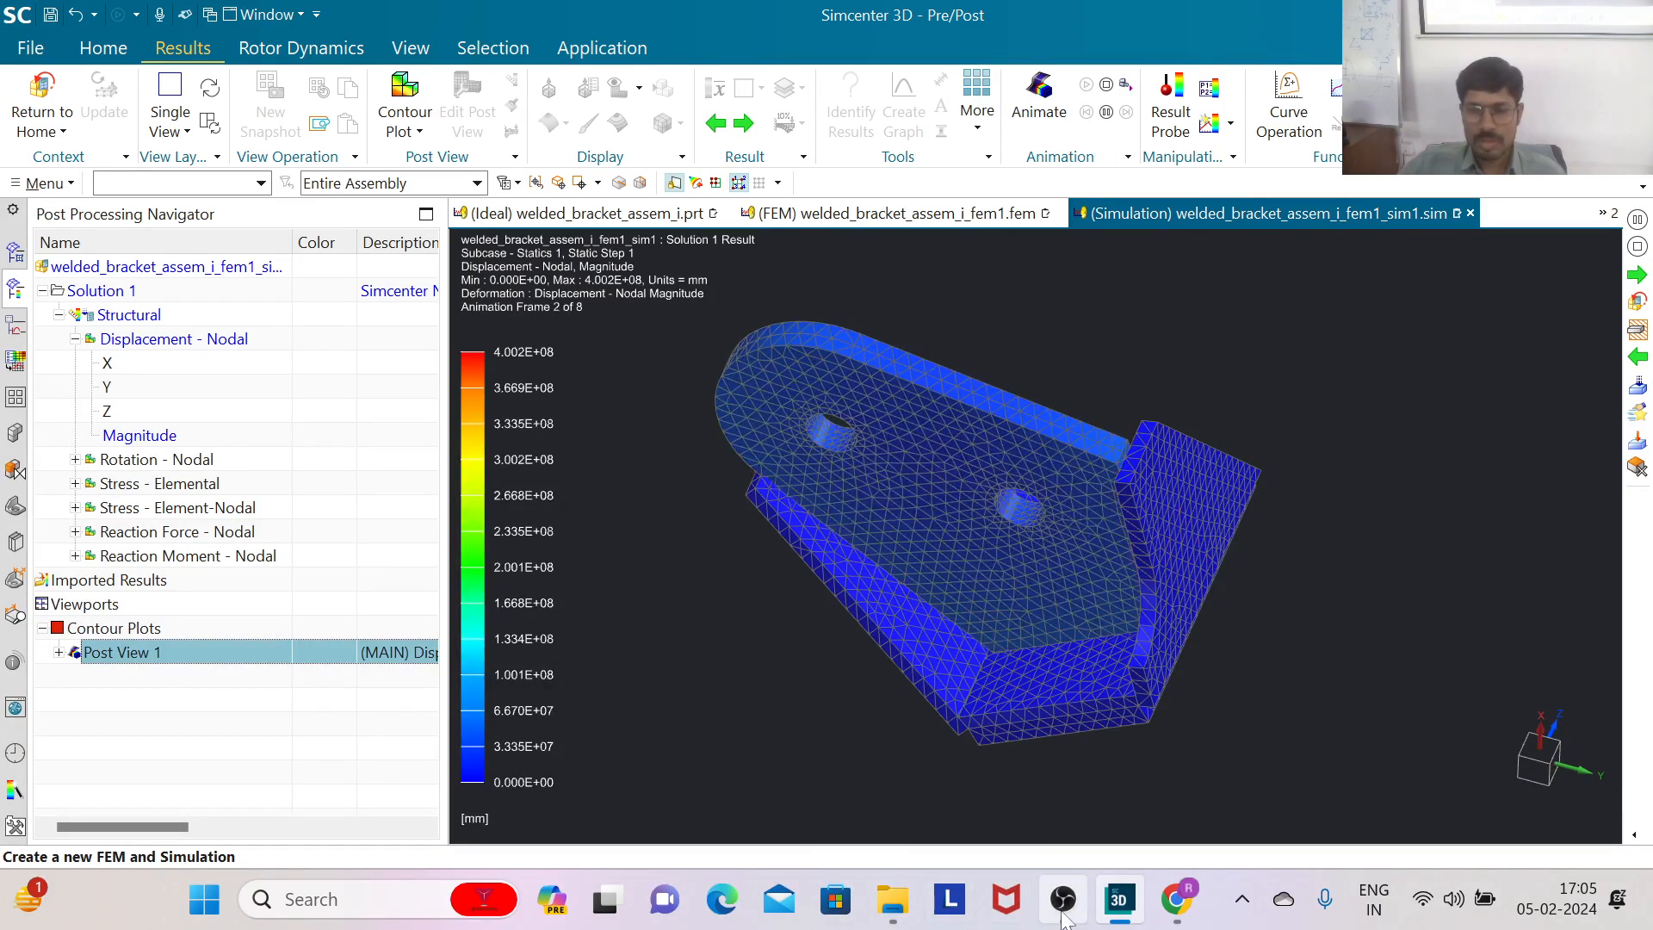
{"action": "mouse_move", "coordinate": [1119, 900]}
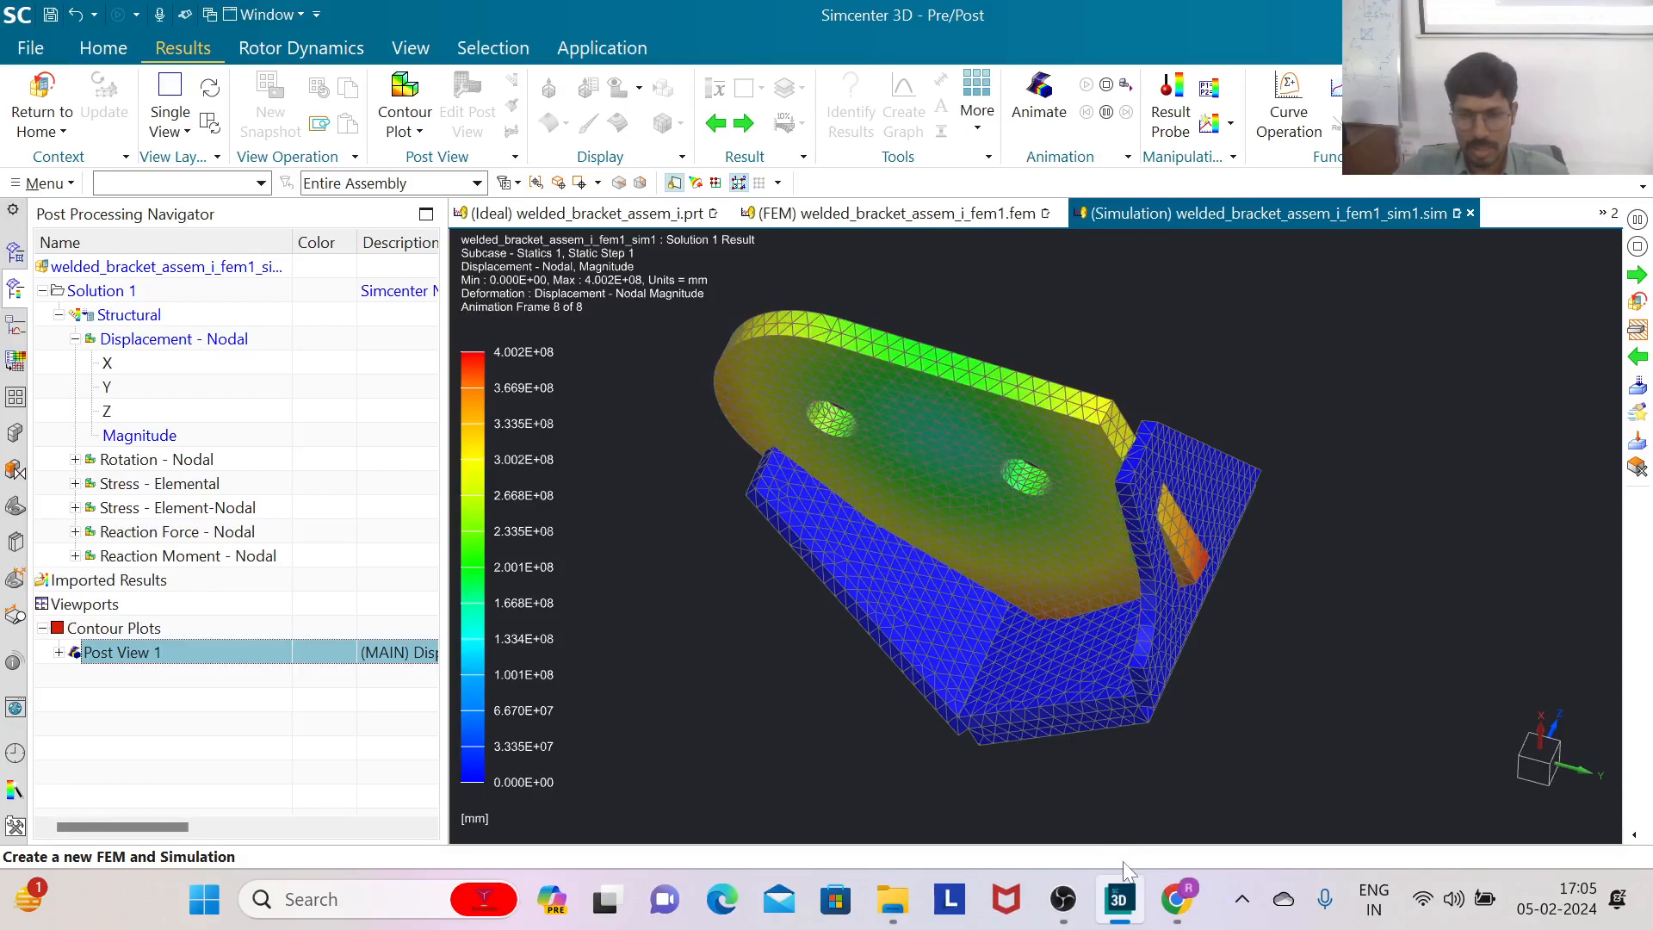
{"action": "left_click", "coordinate": [1065, 913]}
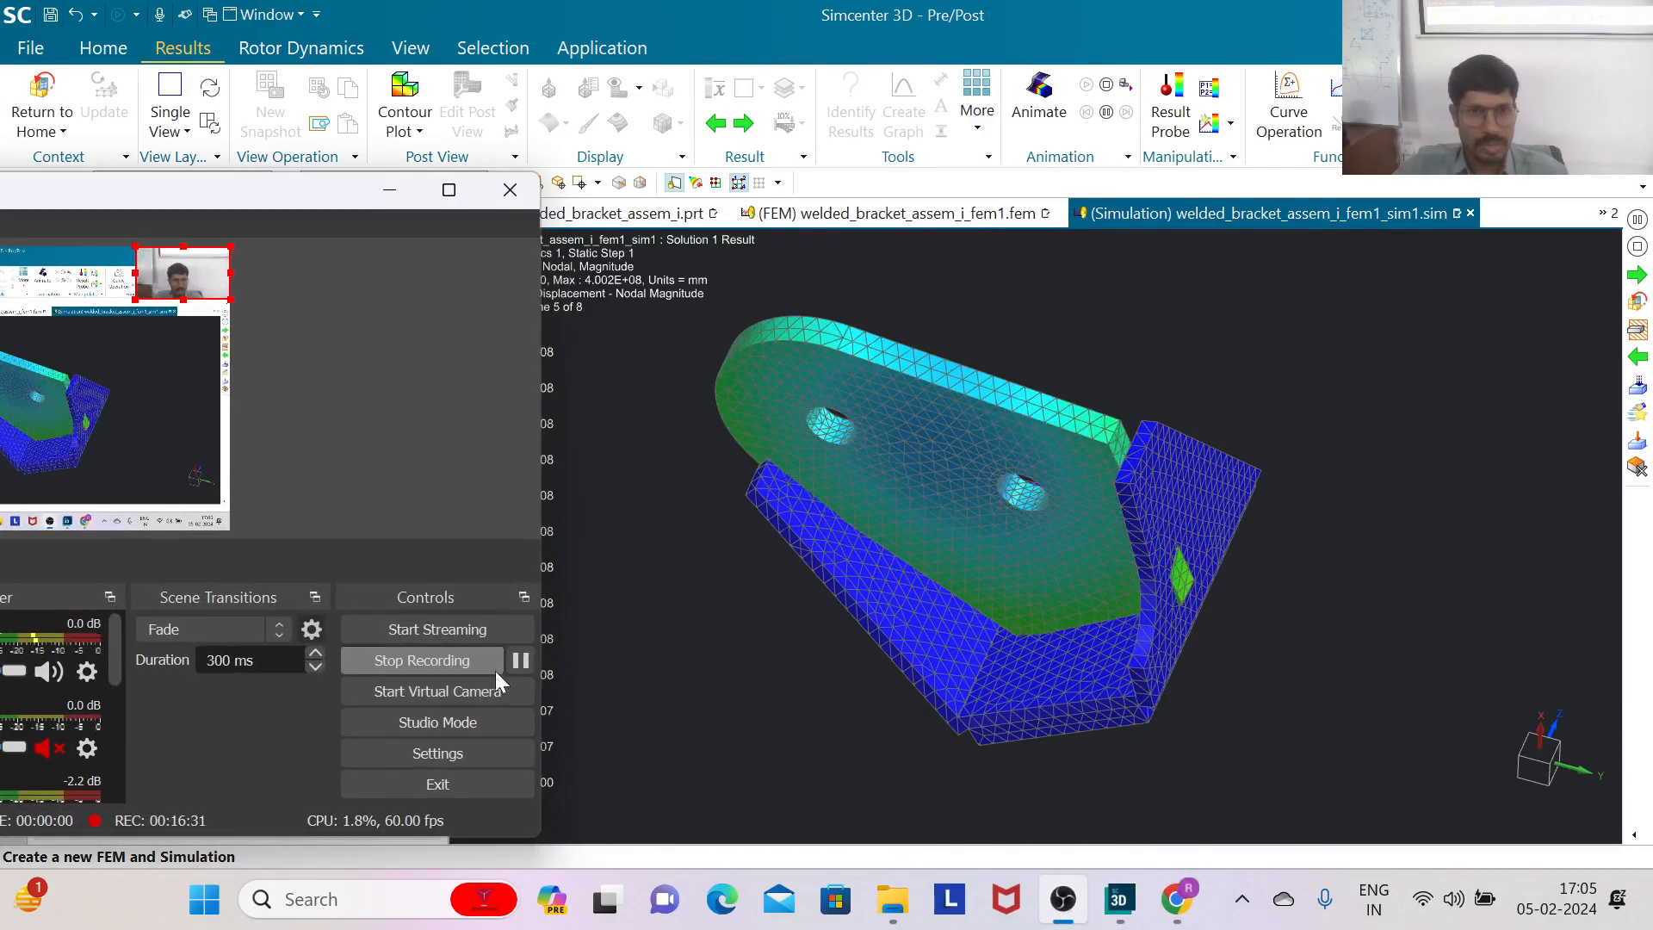